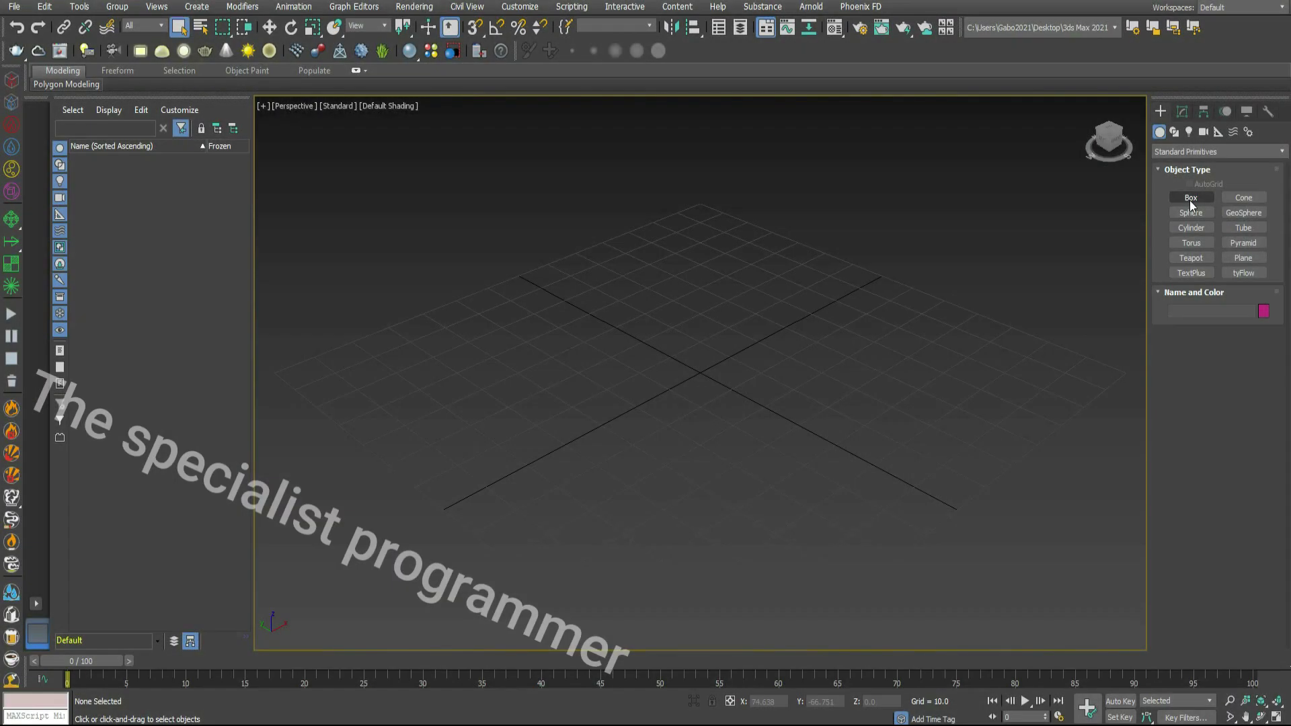
# Step: Draw a box about 27 long, 74 wide and -4 high across the grid centre
pyautogui.click(1189, 199)
pyautogui.moveTo(838, 350); pyautogui.dragTo(518, 434)
pyautogui.click(520, 450)
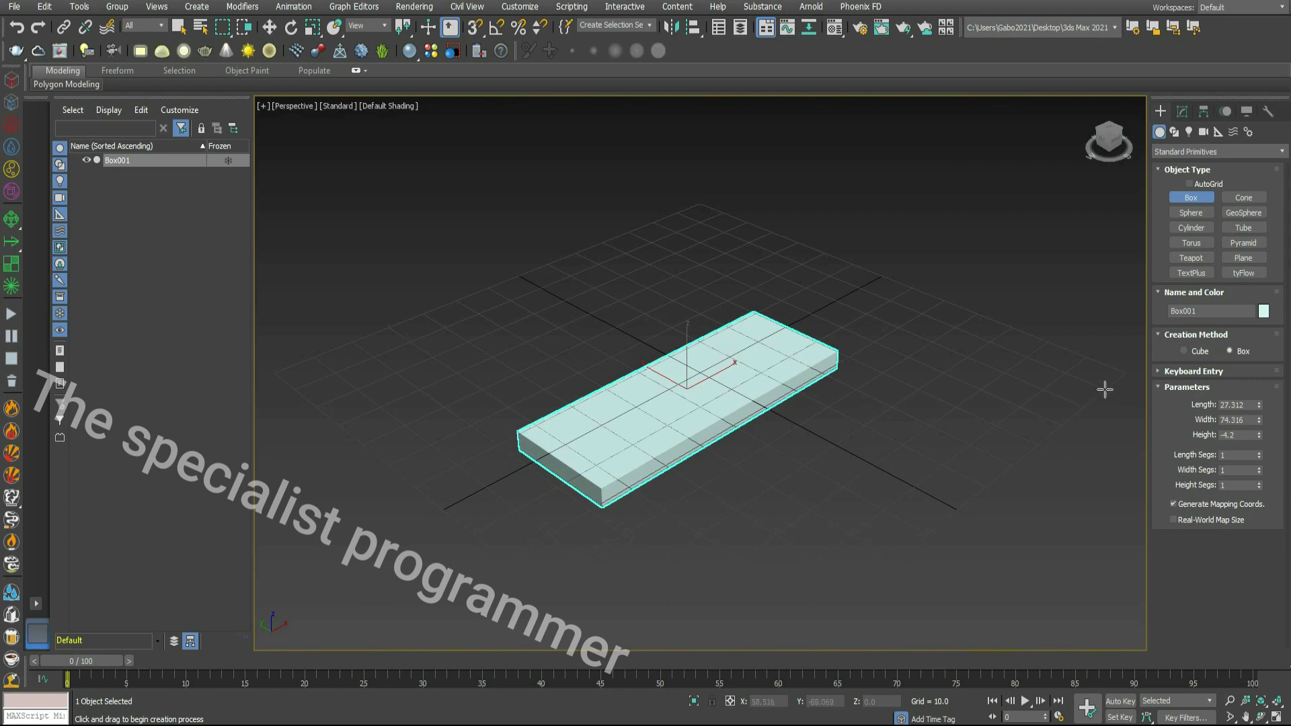
# Step: Set the box to length 10, width 40 and height 0.2, with 30 length segments and 15 width segments
pyautogui.click(1250, 404)
pyautogui.press('Tab')
pyautogui.write('40')
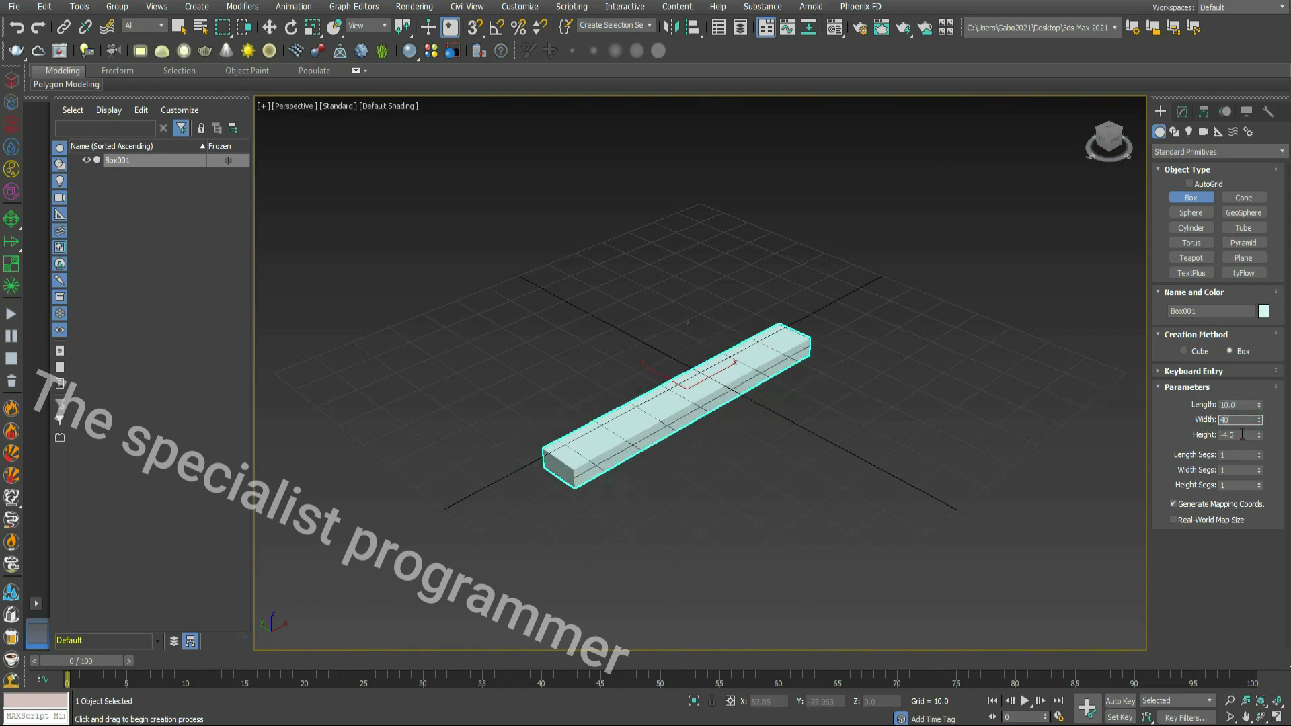
pyautogui.press('Tab')
pyautogui.click(1228, 455)
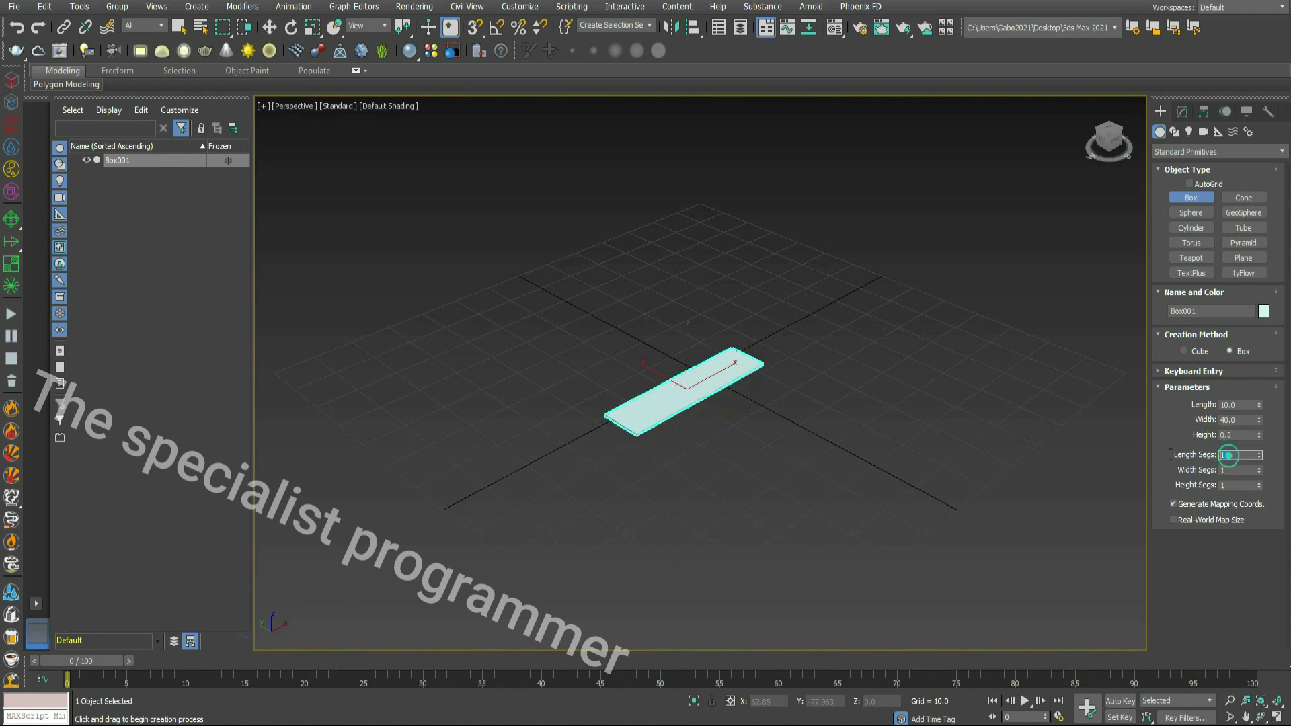
pyautogui.click(1228, 471)
pyautogui.click(1180, 442)
# Step: Change the first sample slot in the Material Editor to a VRayMtl material
pyautogui.click(835, 27)
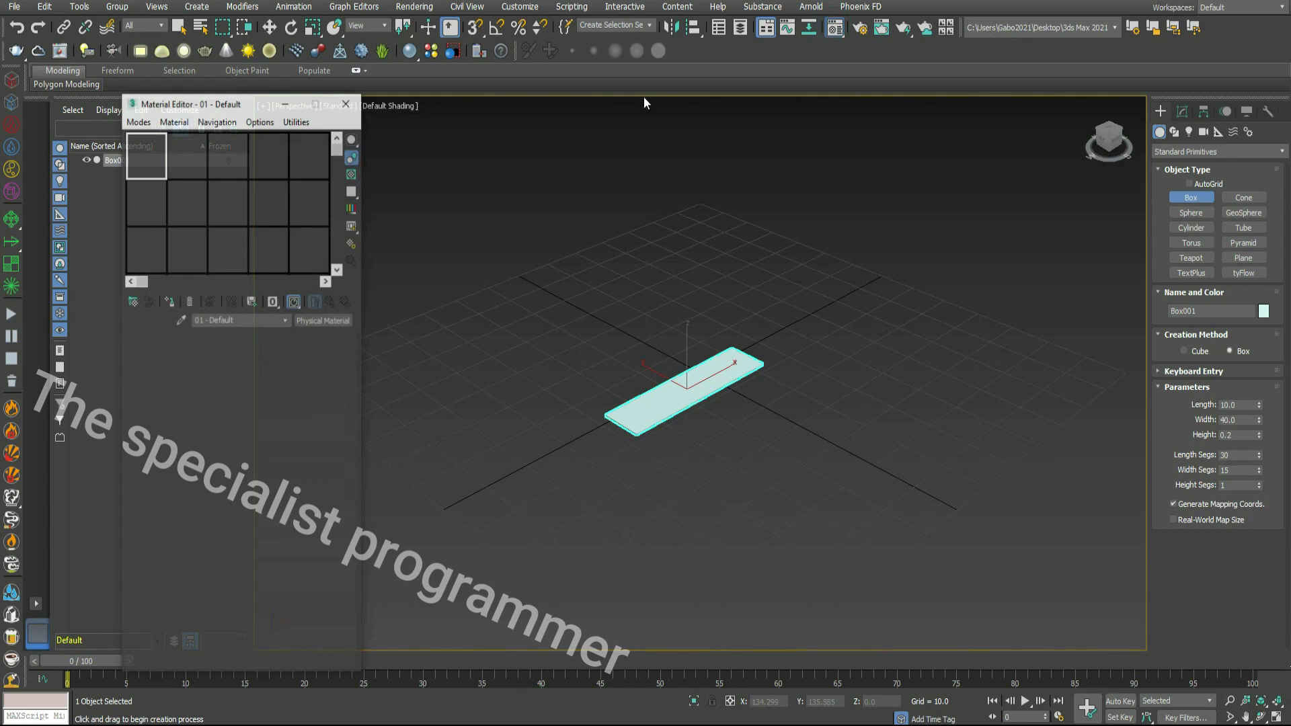
pyautogui.click(149, 155)
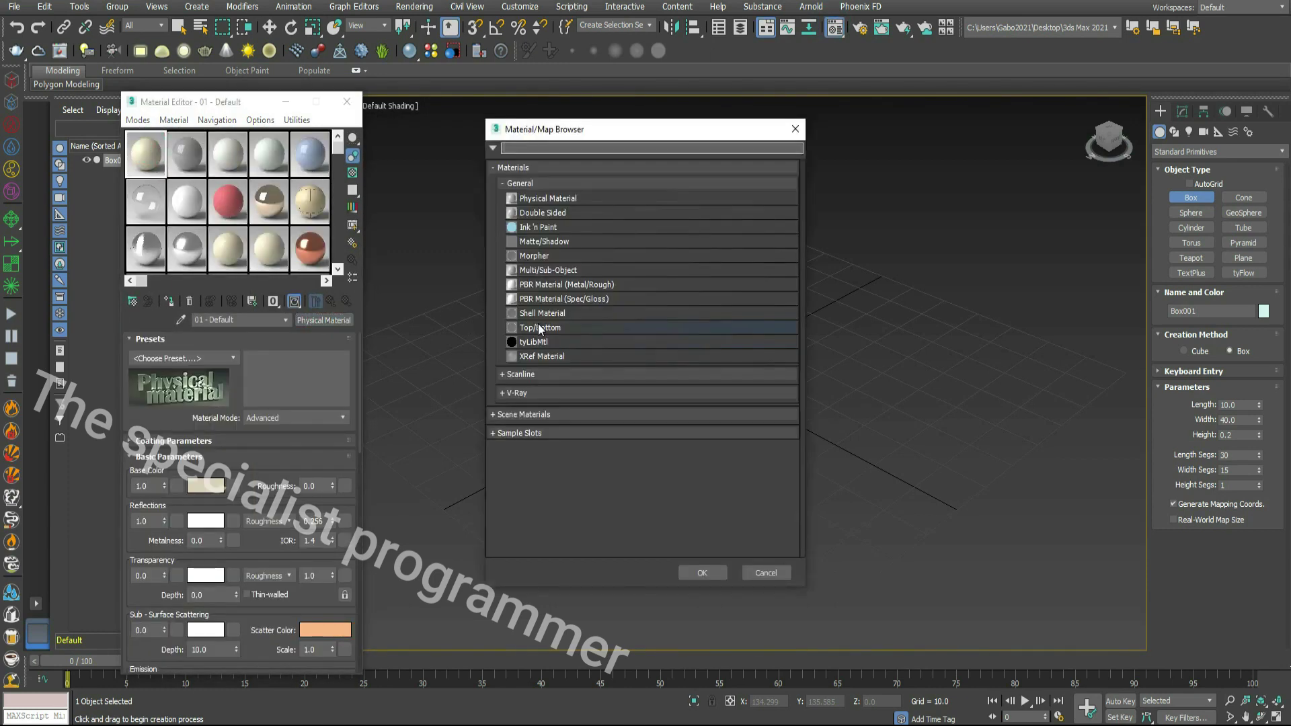
pyautogui.click(526, 393)
pyautogui.scroll(-2, 544, 394)
pyautogui.doubleClick(542, 509)
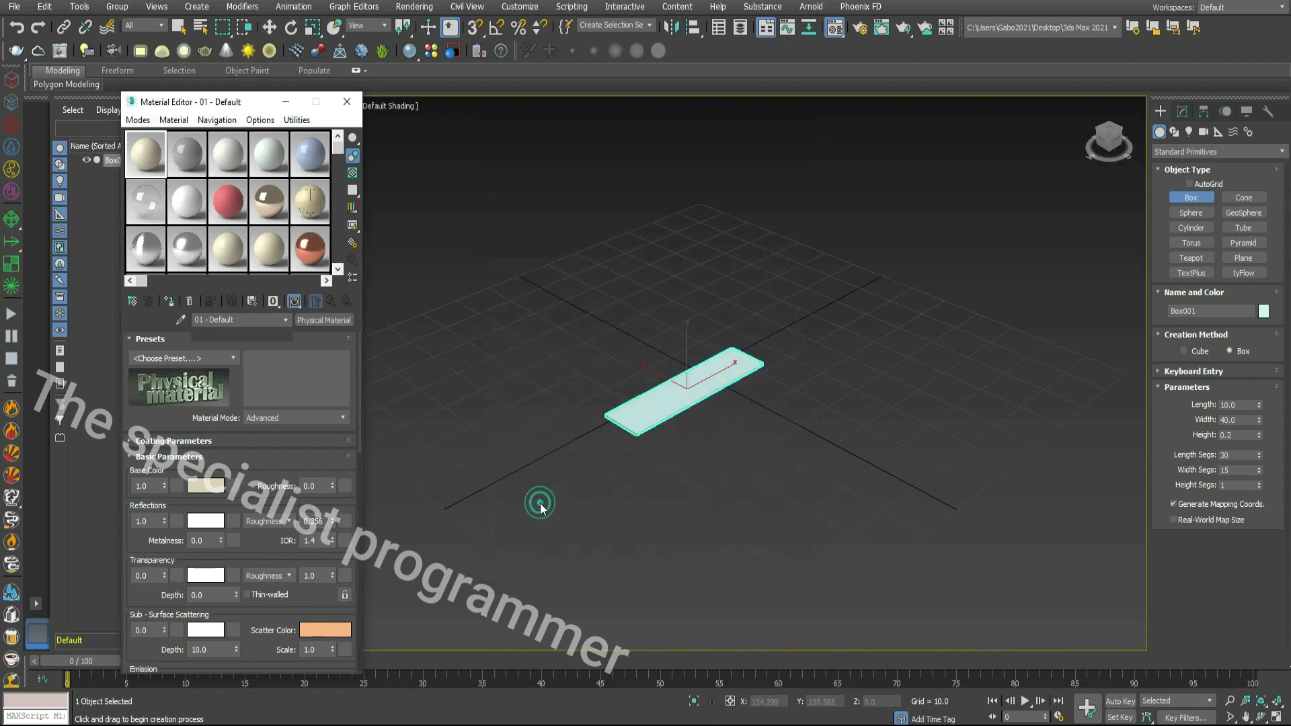
# Step: Load road.jpg into the material's diffuse map with OSL Bitmap Lookup and show the material on the box
pyautogui.click(228, 355)
pyautogui.doubleClick(650, 349)
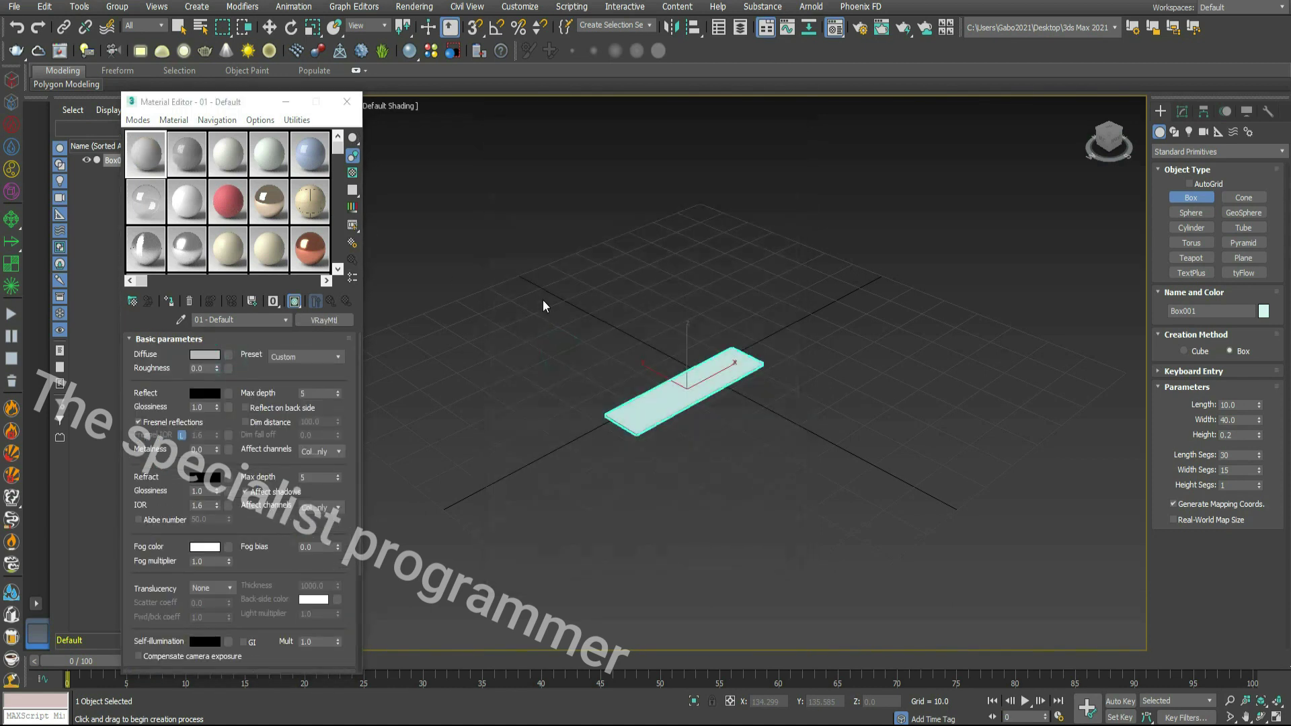
pyautogui.click(180, 232)
pyautogui.doubleClick(181, 235)
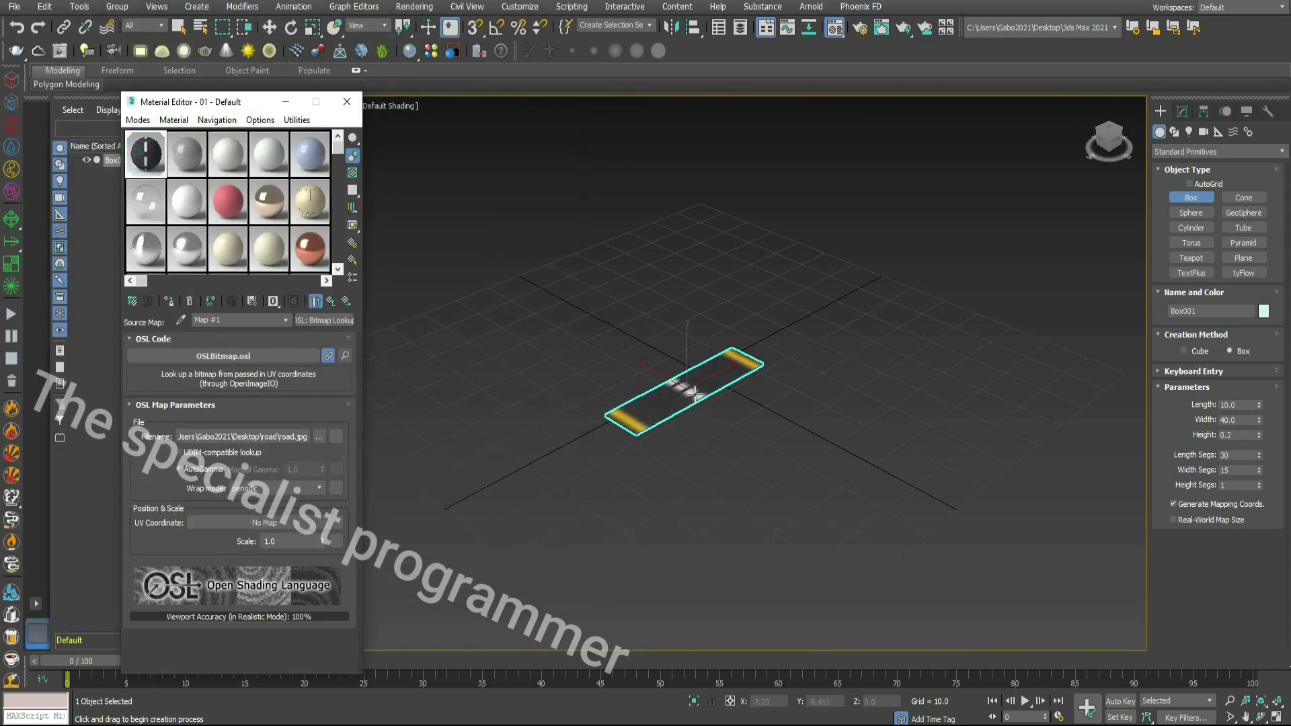
# Step: Add a UVW Map modifier to the box with Box mapping
pyautogui.click(1183, 112)
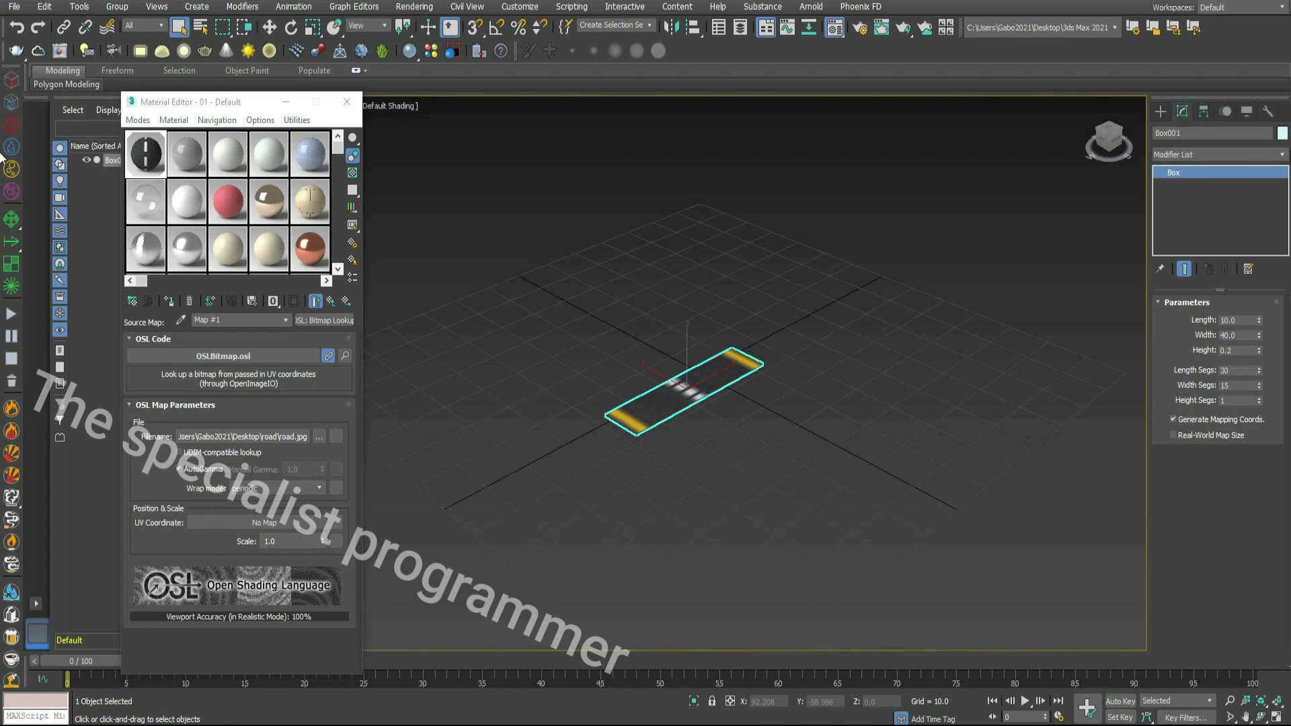
pyautogui.click(1278, 155)
pyautogui.moveTo(1285, 205); pyautogui.dragTo(1285, 598)
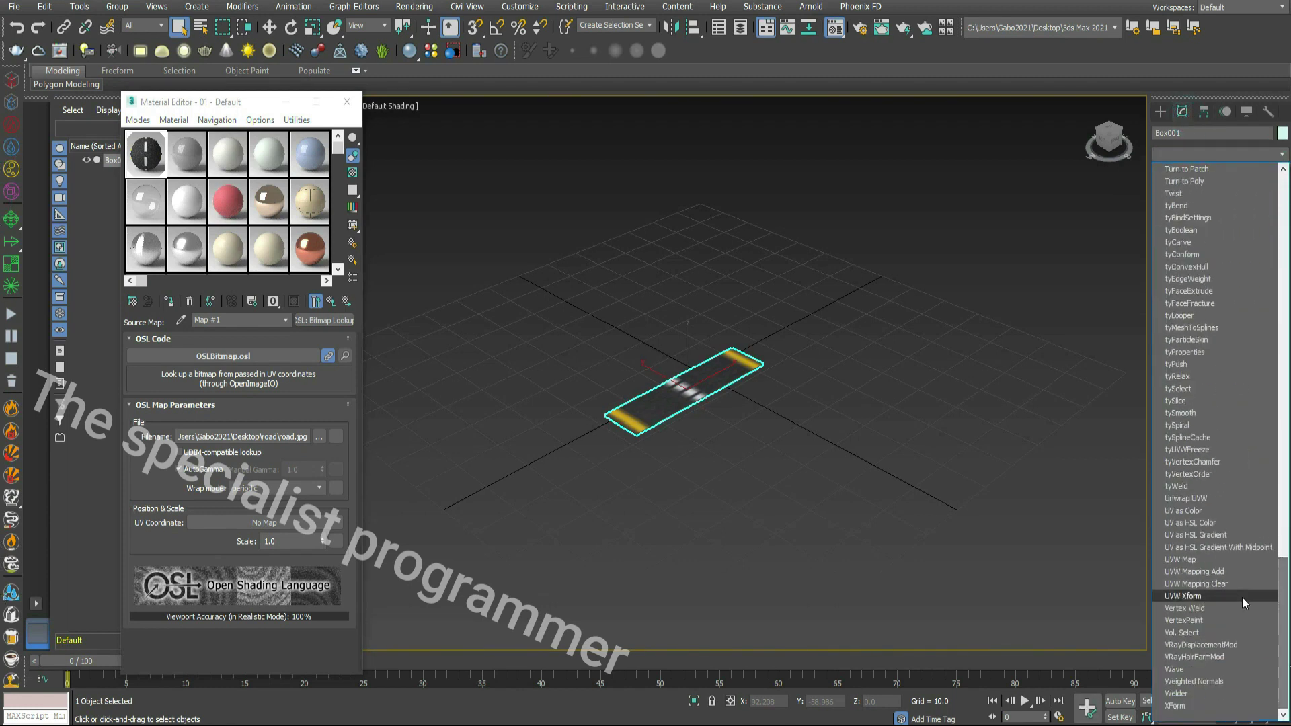
pyautogui.click(1193, 558)
pyautogui.click(1194, 385)
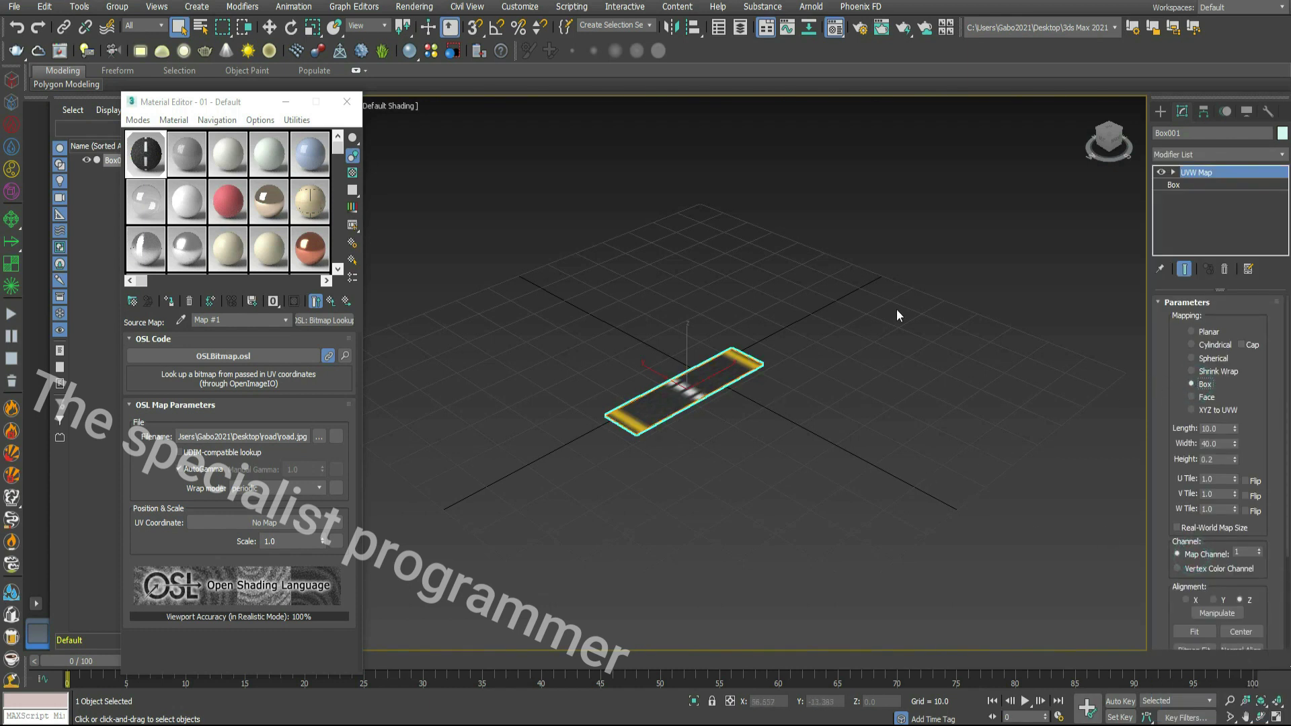
# Step: Rotate the UVW Map gizmo a quarter turn about the vertical axis so the road markings run along the box
pyautogui.click(1173, 172)
pyautogui.click(1196, 184)
pyautogui.rightClick(698, 377)
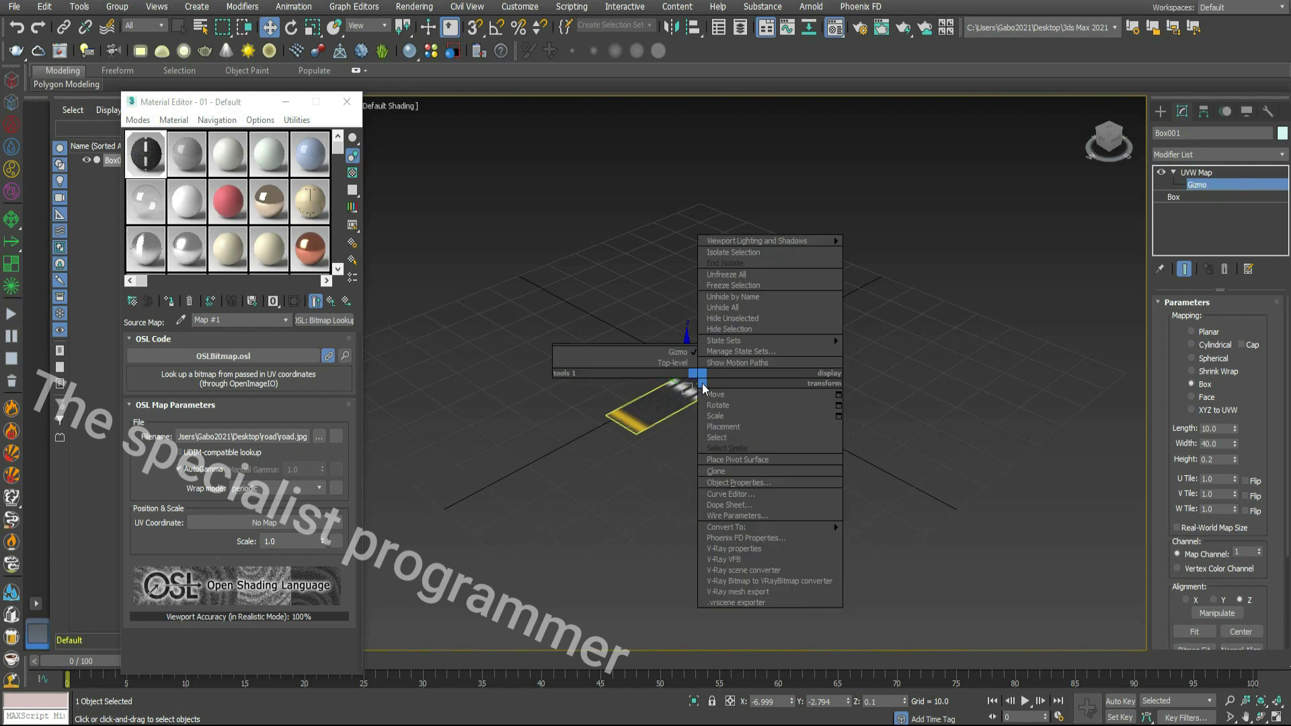
pyautogui.click(718, 405)
pyautogui.moveTo(714, 408); pyautogui.dragTo(580, 392)
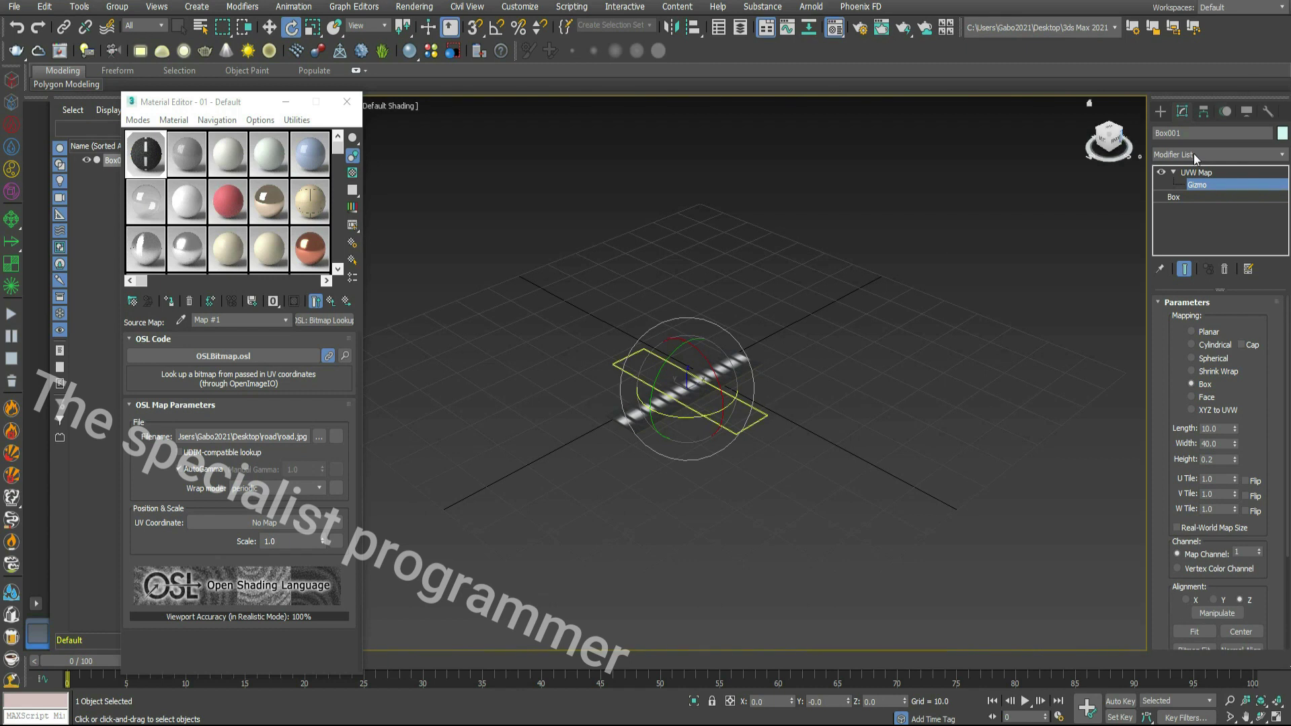
# Step: Scale the UVW Map gizmo so both yellow edge lines and the dashed centre line fit the box, then deselect the box
pyautogui.click(1197, 172)
pyautogui.click(796, 368)
pyautogui.click(716, 372)
pyautogui.rightClick(718, 369)
pyautogui.click(733, 404)
pyautogui.scroll(4, 693, 363)
pyautogui.click(1195, 185)
pyautogui.moveTo(692, 417); pyautogui.dragTo(707, 431)
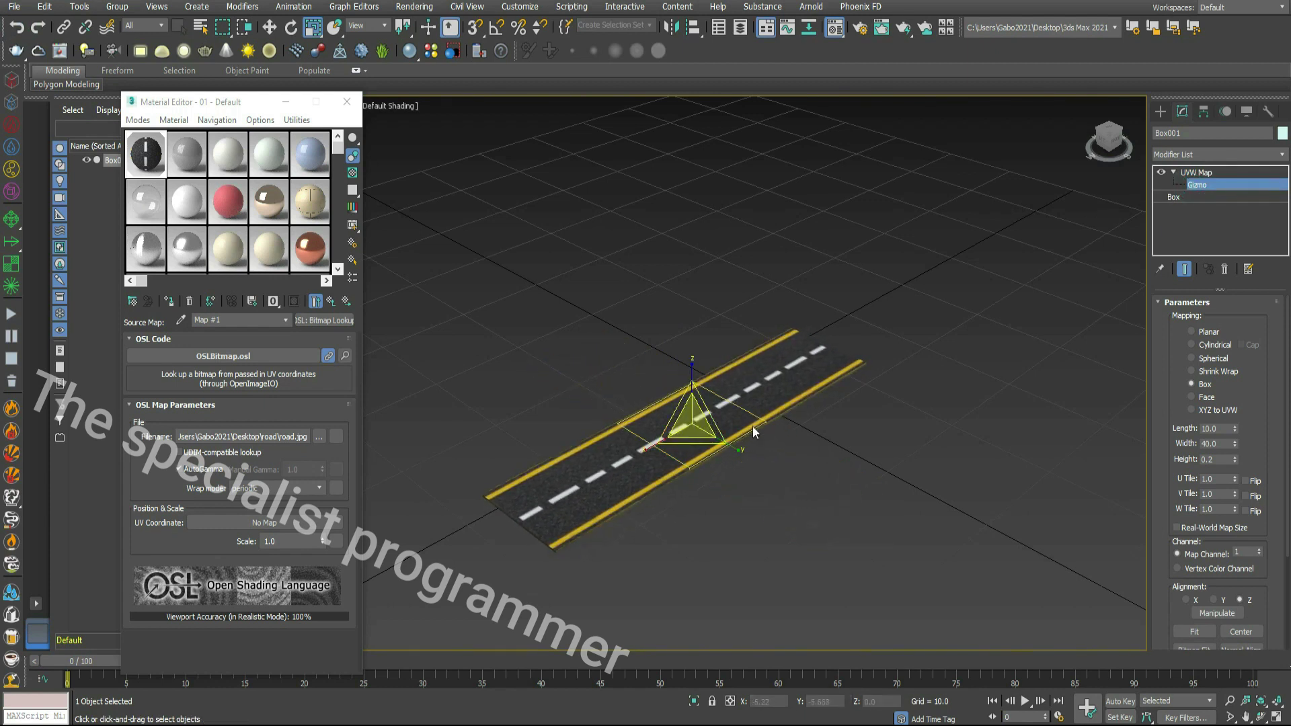
pyautogui.click(1190, 172)
pyautogui.click(973, 281)
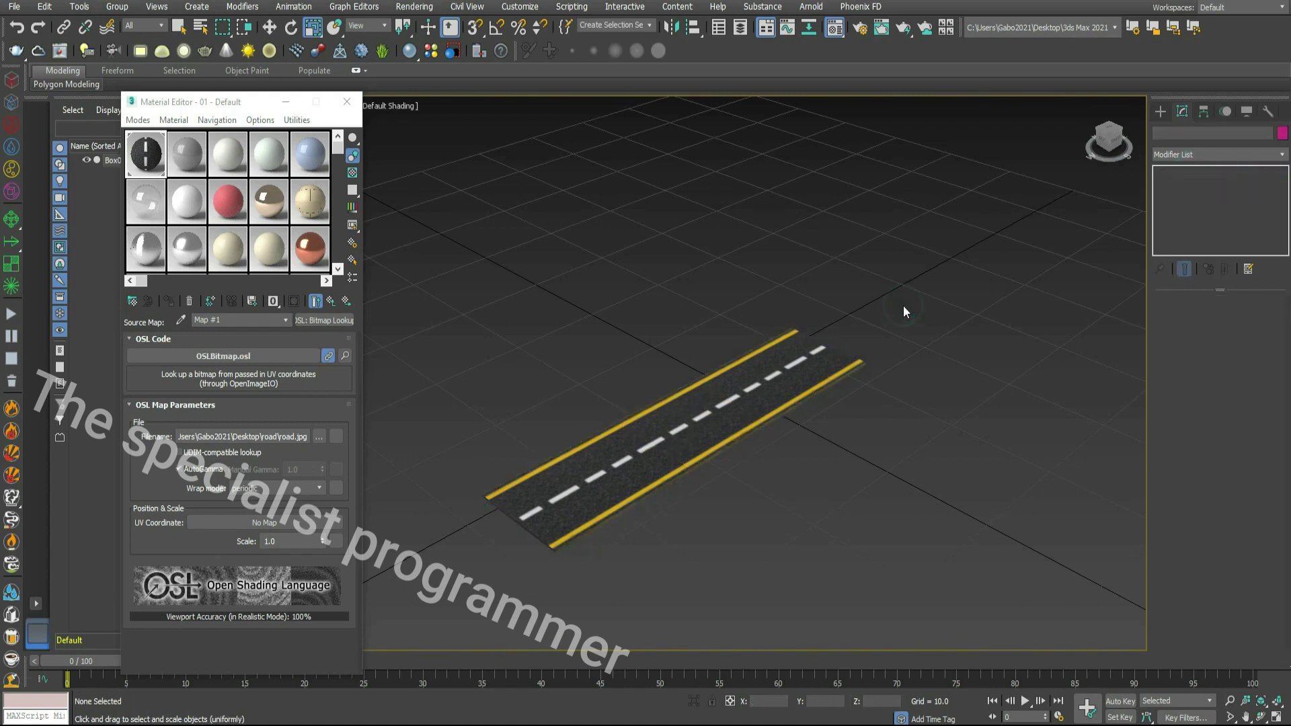
# Step: Set the Top view to Facets shading and maximize it, with free space beside the road for drawing a path
pyautogui.moveTo(222, 107); pyautogui.dragTo(123, 91)
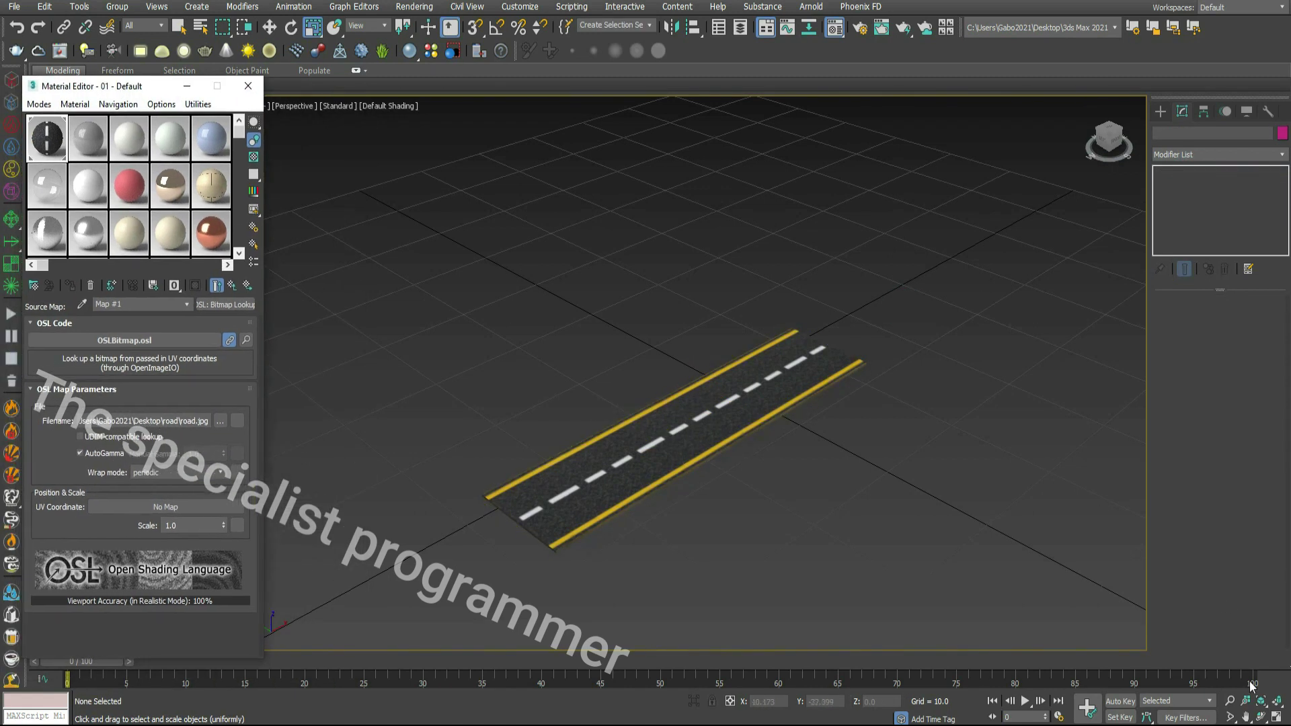
pyautogui.click(1276, 716)
pyautogui.click(578, 302)
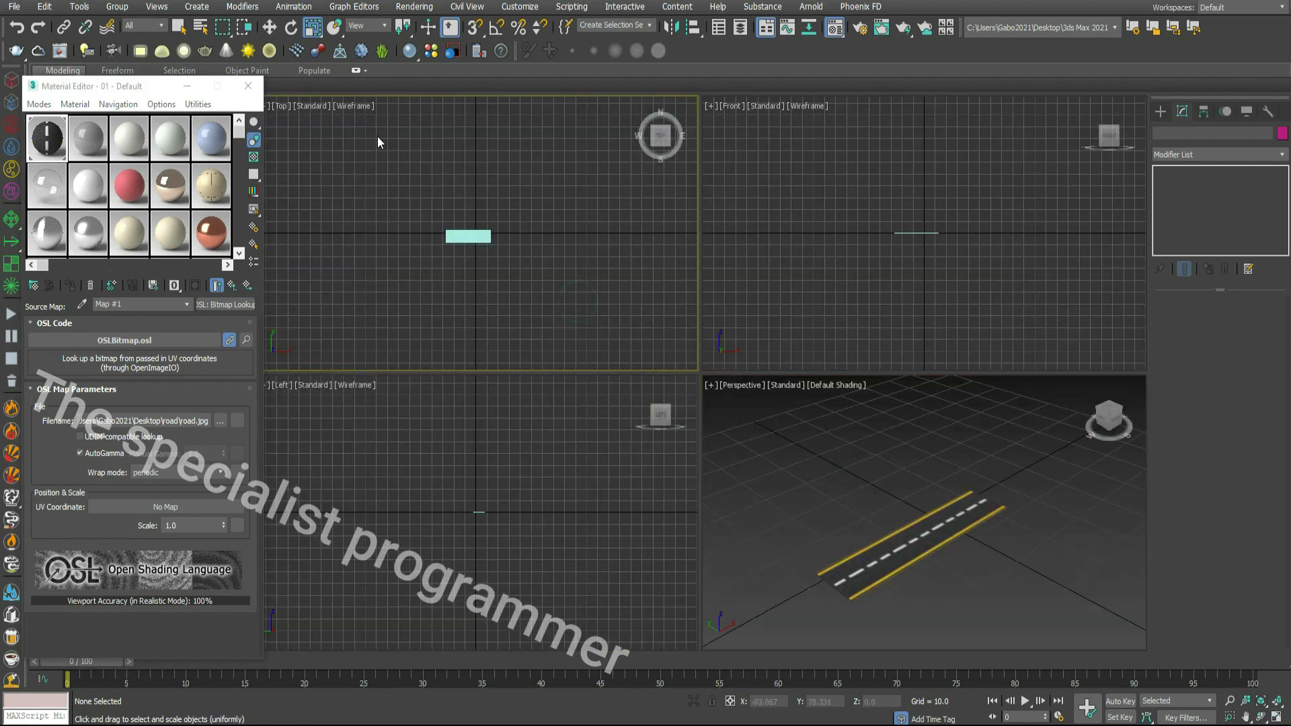
pyautogui.click(361, 106)
pyautogui.click(387, 138)
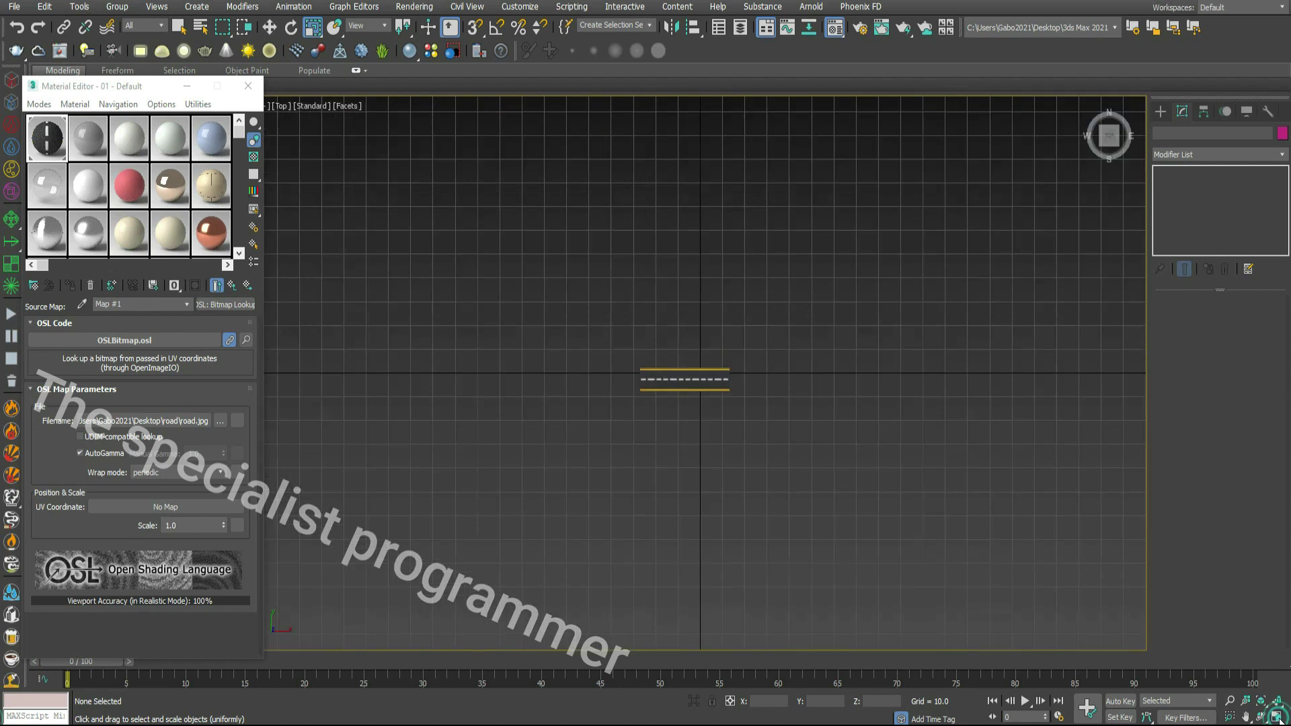
pyautogui.click(1277, 716)
pyautogui.scroll(6, 839, 366)
pyautogui.scroll(-4, 839, 367)
pyautogui.click(1246, 717)
pyautogui.moveTo(752, 357); pyautogui.dragTo(570, 400)
pyautogui.press('r')
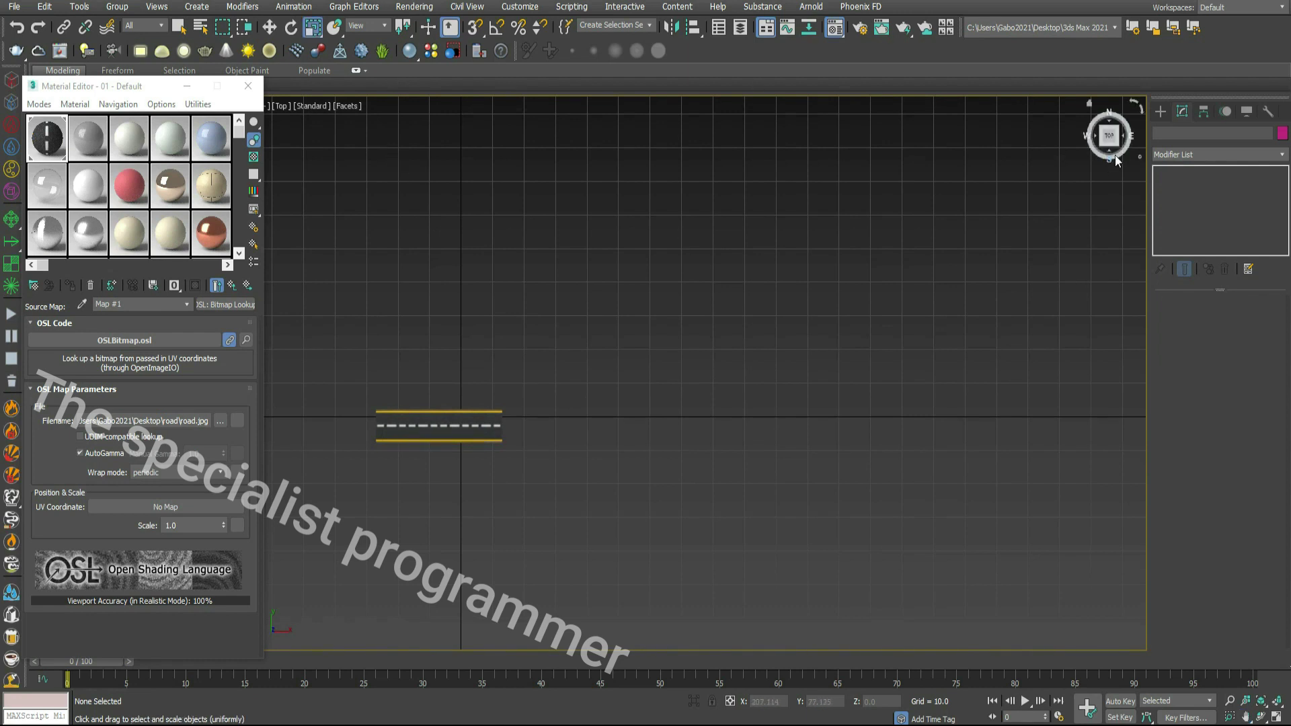
# Step: Draw an open five-point line with corner vertices, starting with a horizontal segment above the road and dipping before rising to the far end
pyautogui.click(1160, 111)
pyautogui.click(1174, 132)
pyautogui.click(1191, 209)
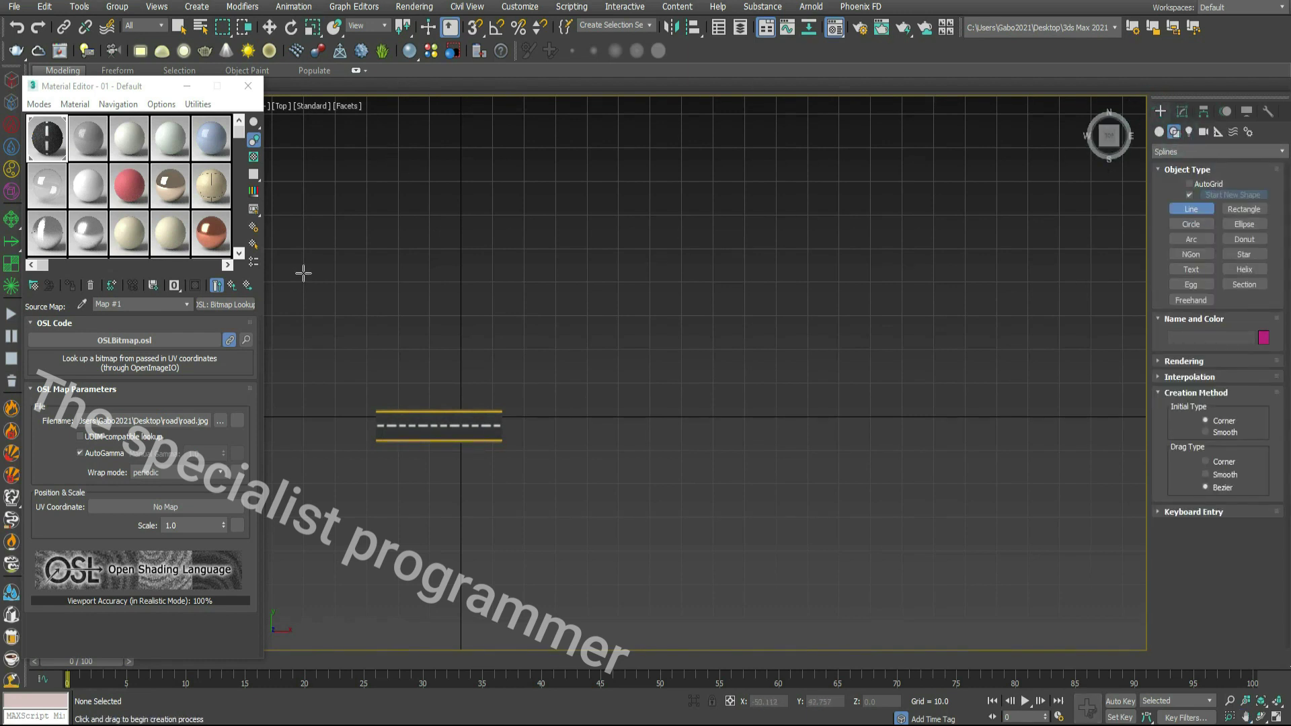
pyautogui.click(305, 314)
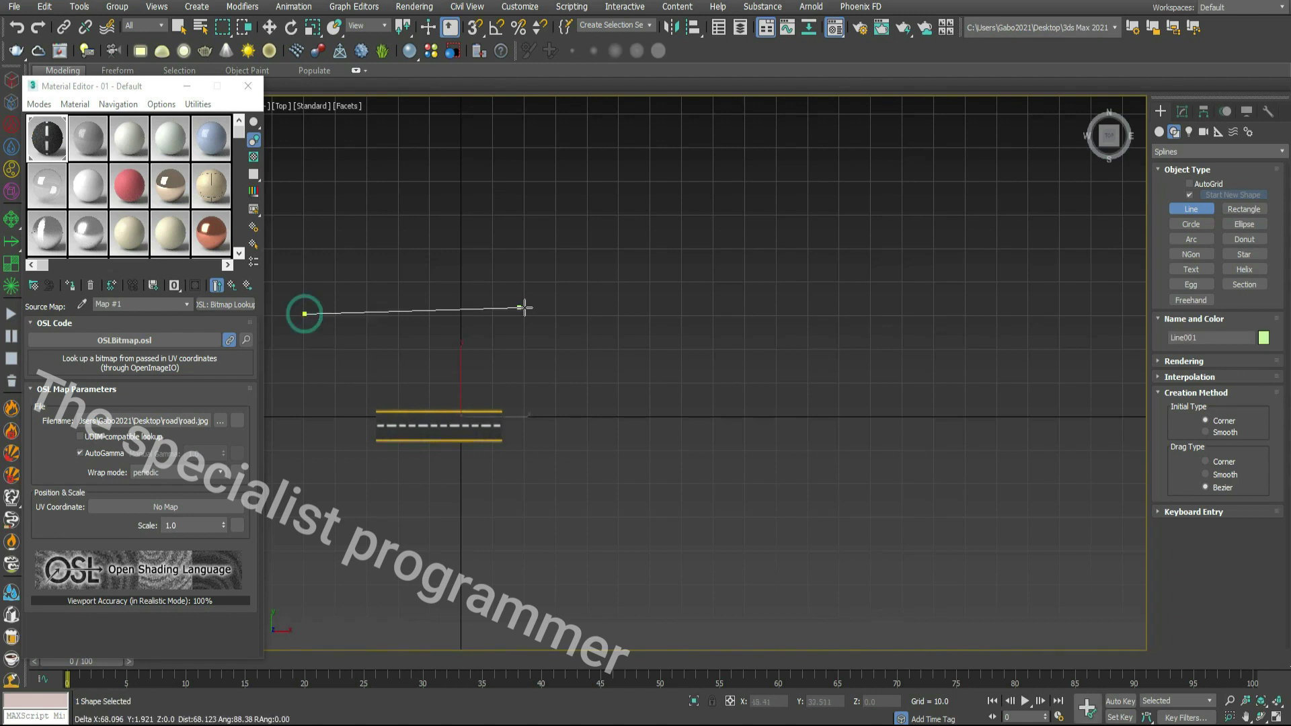
pyautogui.click(585, 314)
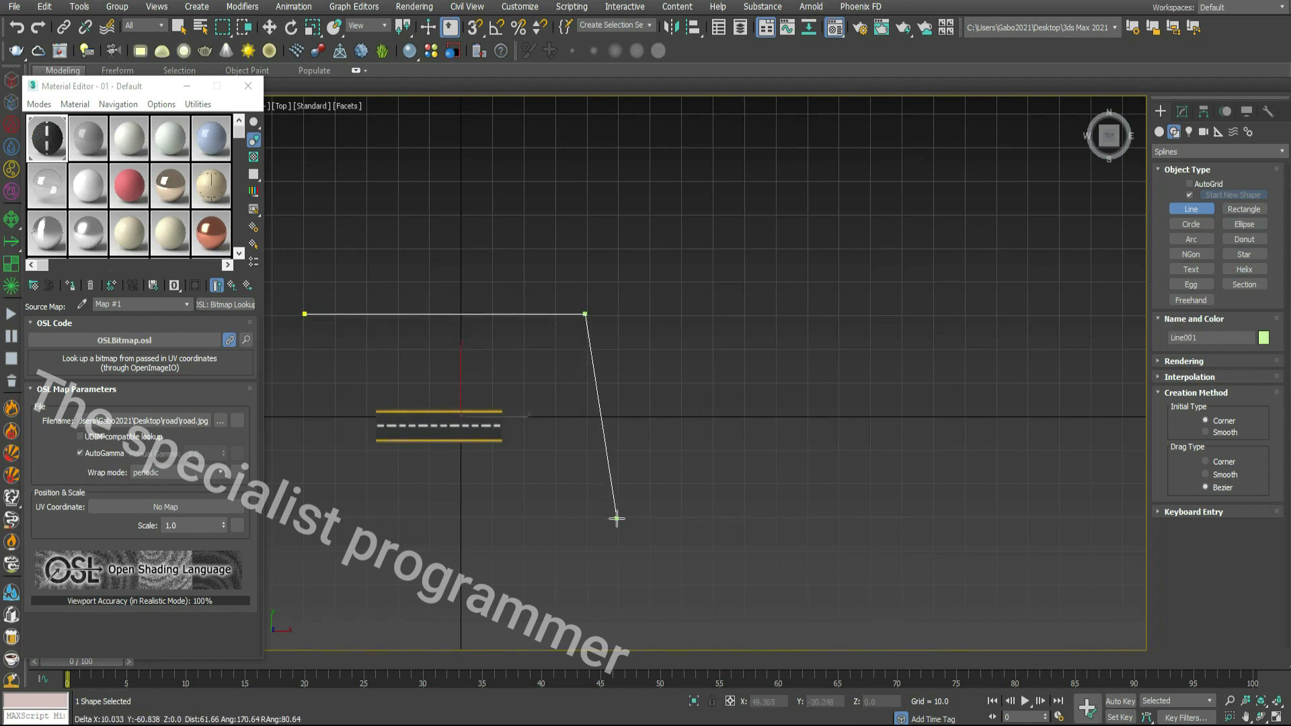
pyautogui.click(629, 522)
pyautogui.click(835, 547)
pyautogui.click(1026, 252)
pyautogui.rightClick(1026, 252)
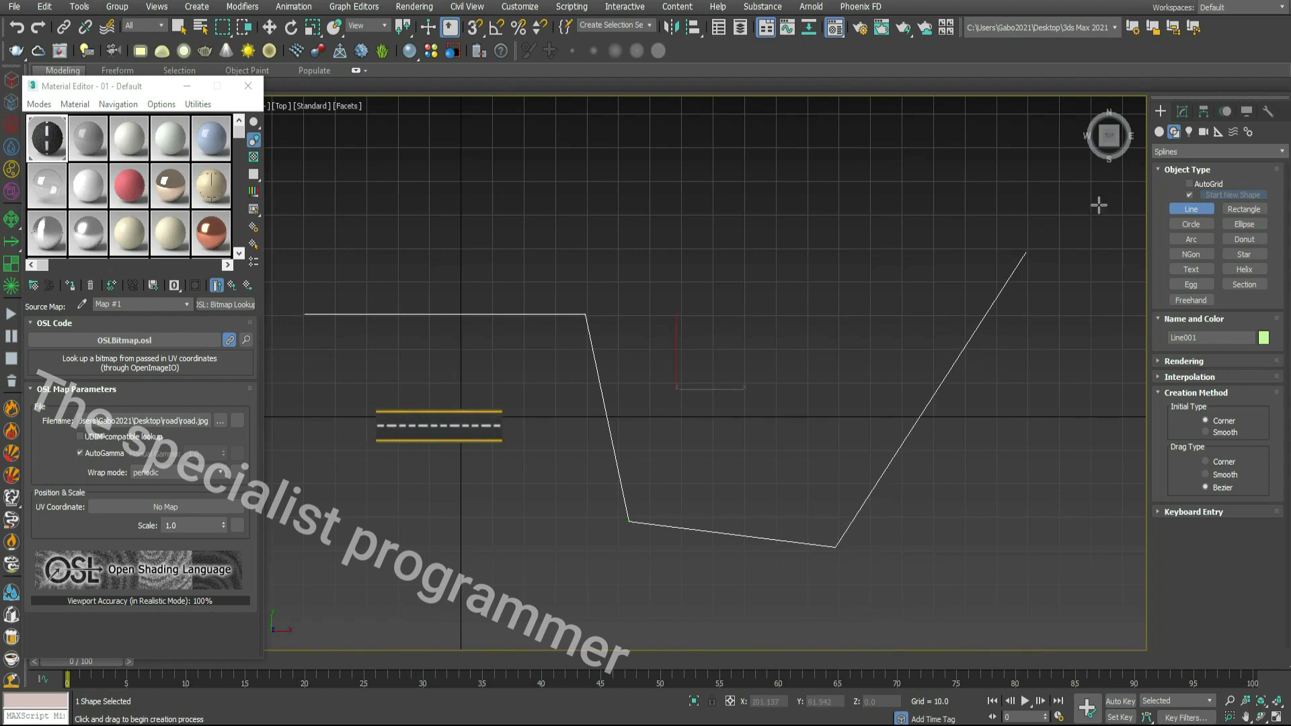
# Step: Fillet the three inner corner vertices of the line into wide curves, then leave vertex editing and deselect the line
pyautogui.click(1183, 111)
pyautogui.click(1159, 173)
pyautogui.click(1184, 185)
pyautogui.scroll(-5, 1159, 457)
pyautogui.scroll(-2, 1165, 456)
pyautogui.click(1190, 575)
pyautogui.moveTo(1069, 201); pyautogui.dragTo(300, 571)
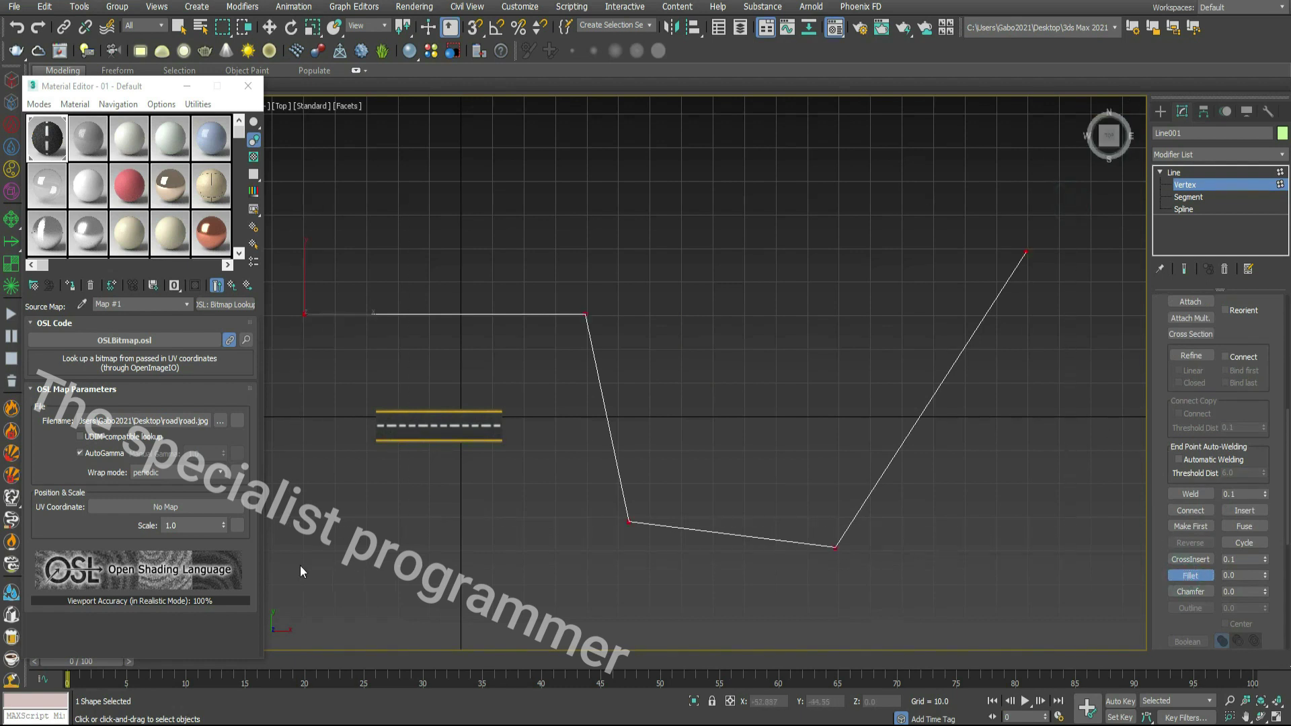
pyautogui.moveTo(630, 522); pyautogui.dragTo(651, 446)
pyautogui.click(696, 369)
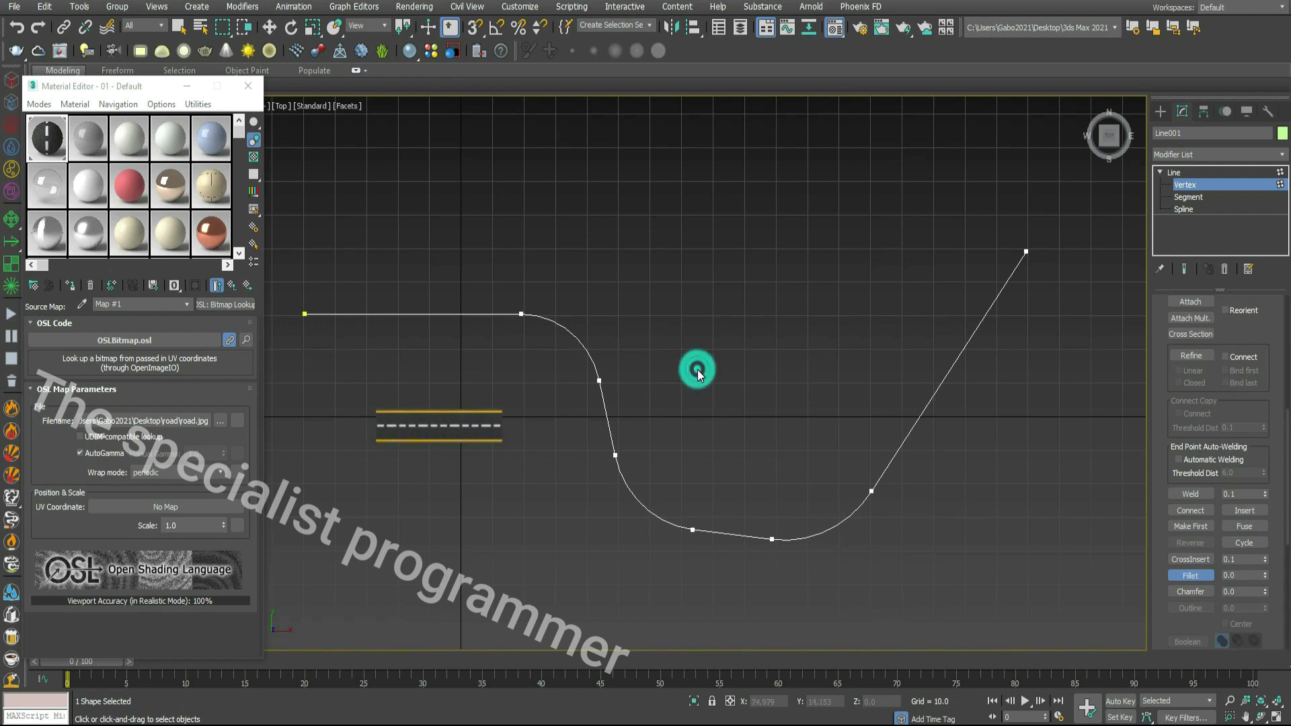
pyautogui.click(1173, 172)
pyautogui.press('w')
pyautogui.click(1071, 476)
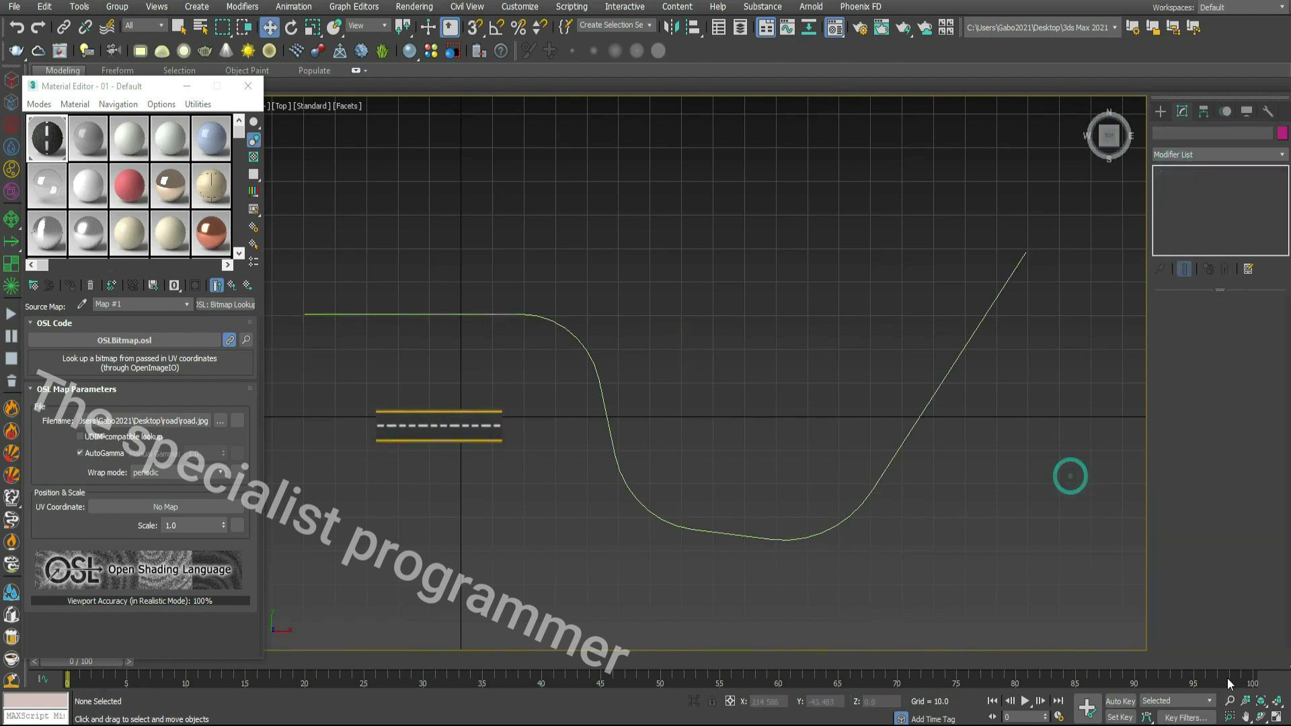
# Step: In the maximized Perspective view, apply PathDeform (WSM) to the road box using the curved line, and move the road to the path
pyautogui.click(1277, 717)
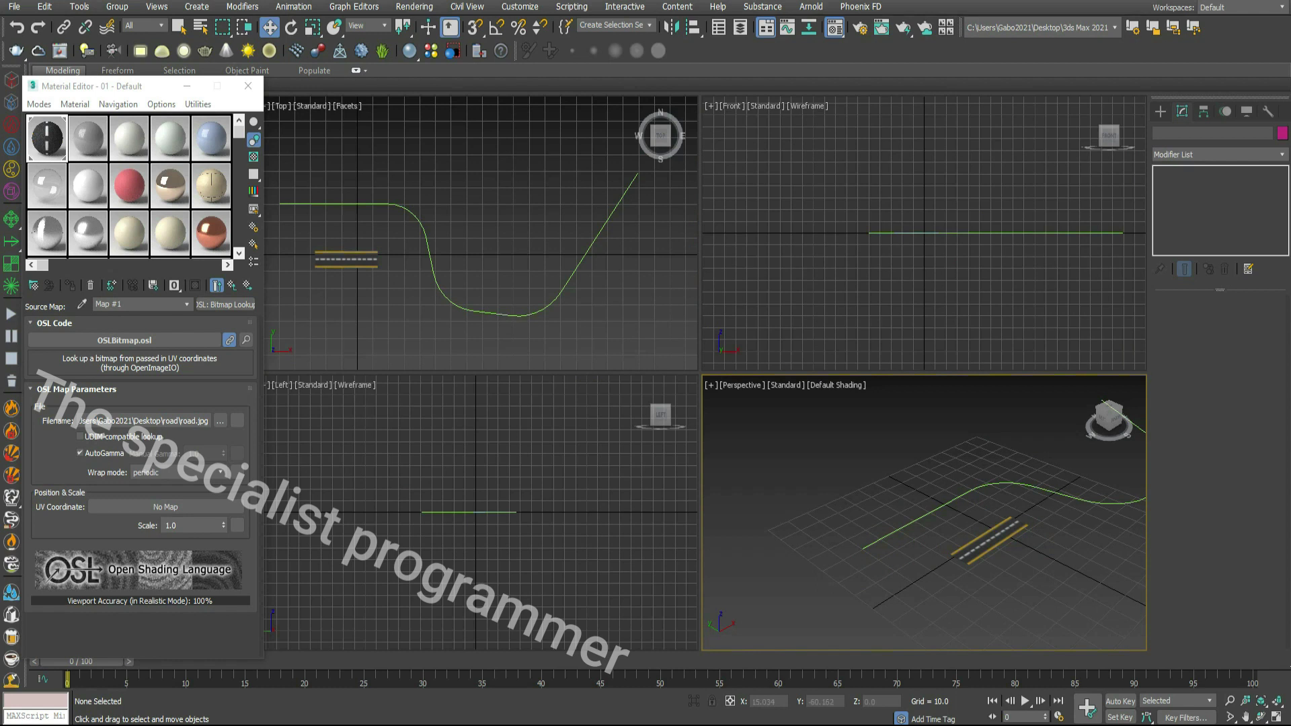
pyautogui.keyDown('alt'); pyautogui.moveTo(1101, 565); pyautogui.dragTo(1029, 565, button='middle'); pyautogui.keyUp('alt')
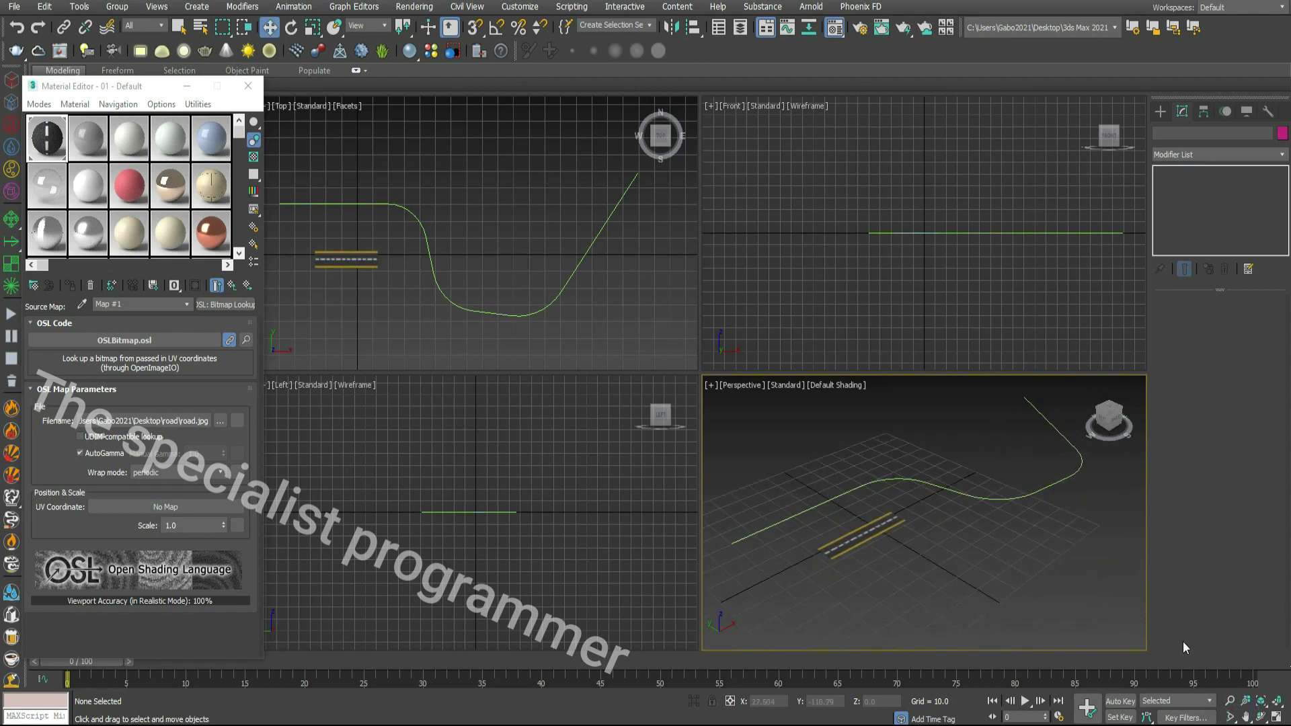
pyautogui.click(1275, 717)
pyautogui.click(572, 410)
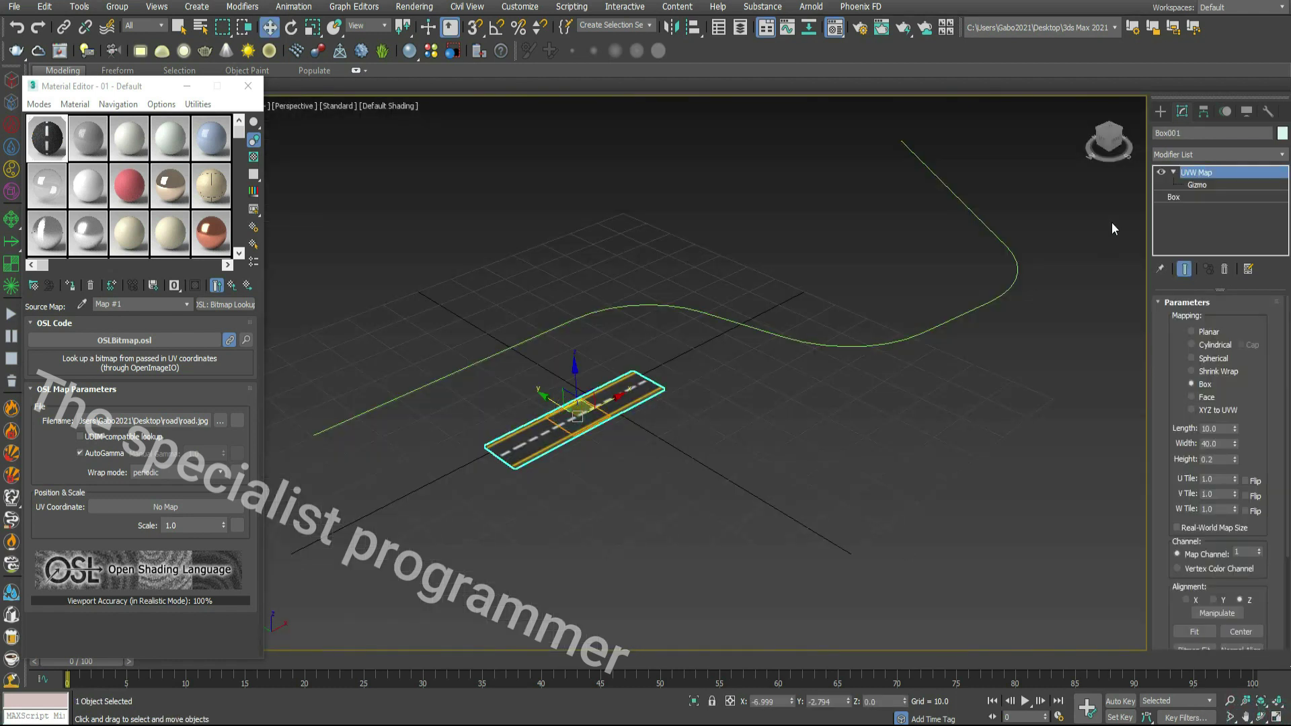
pyautogui.click(1261, 152)
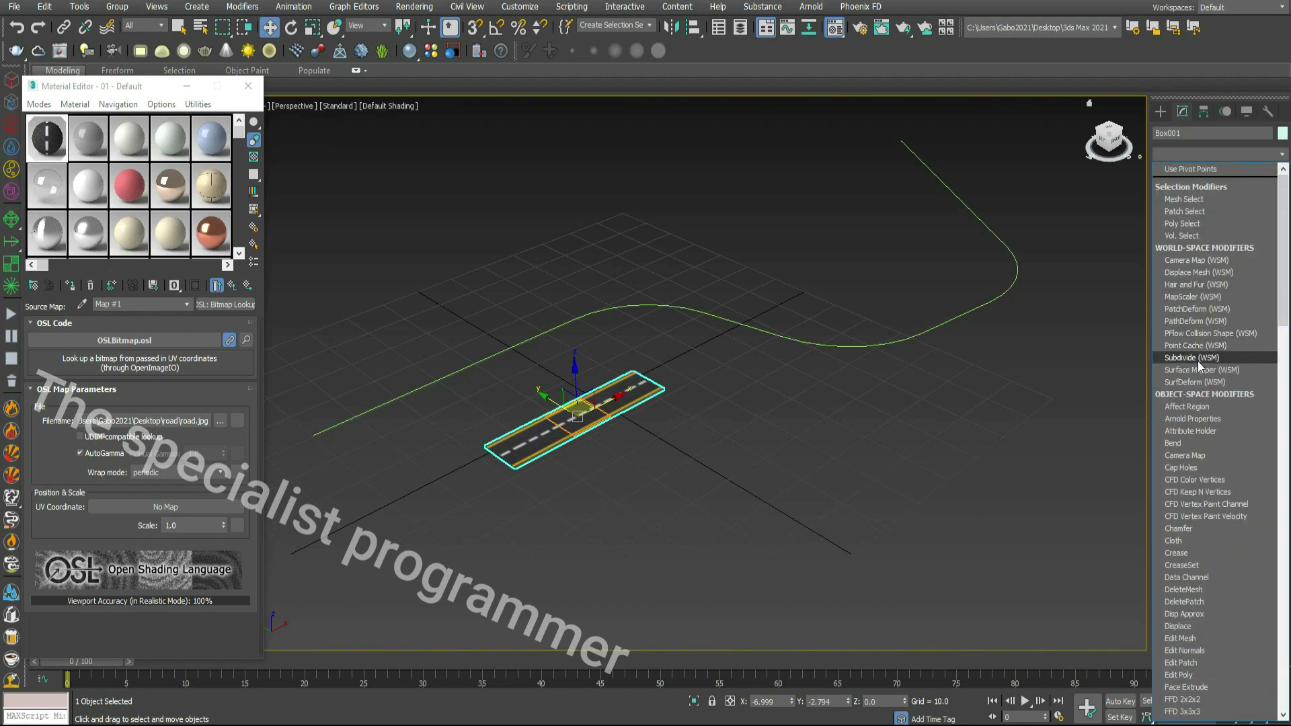
pyautogui.click(1199, 320)
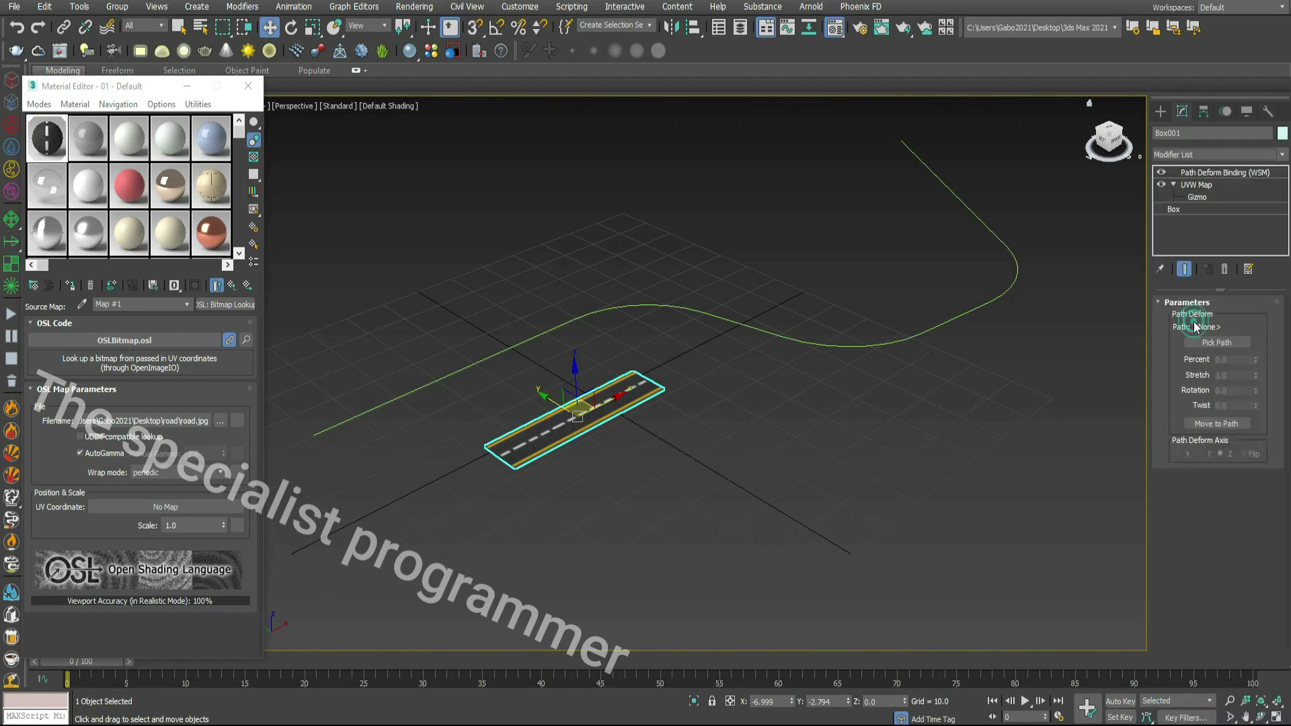
pyautogui.click(1214, 343)
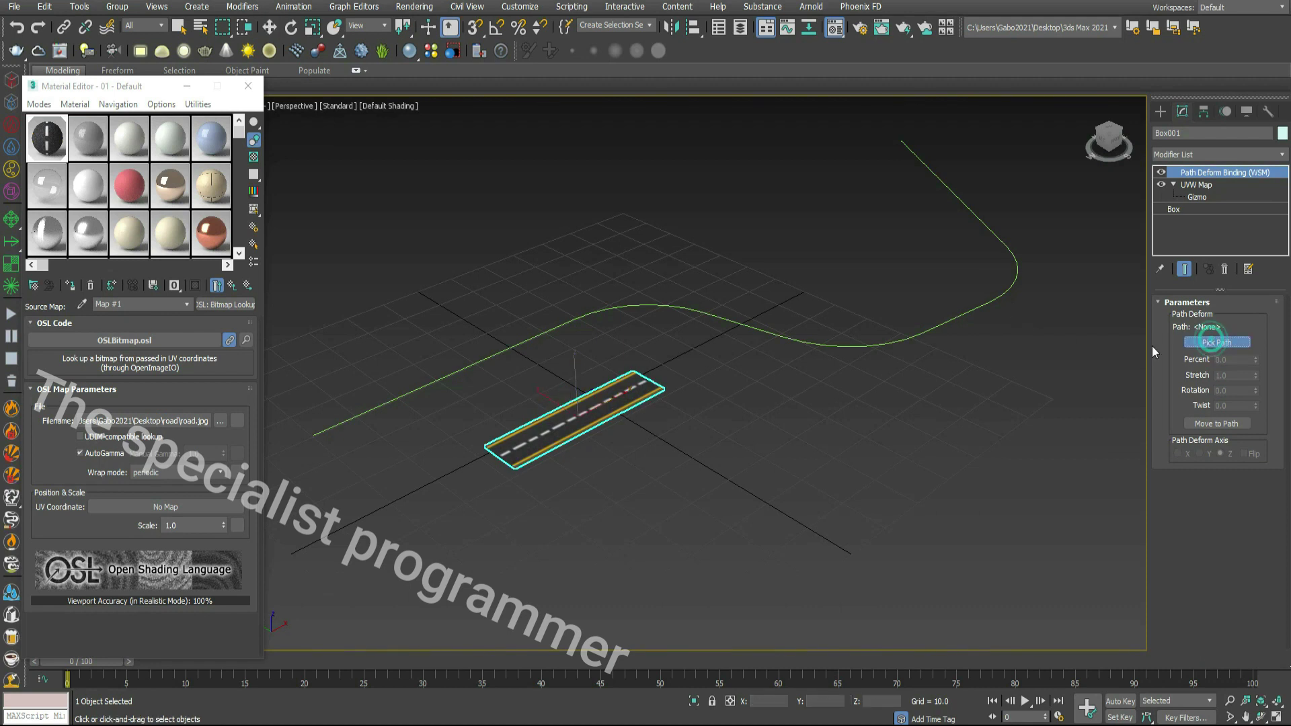
pyautogui.click(586, 316)
pyautogui.scroll(-3, 470, 431)
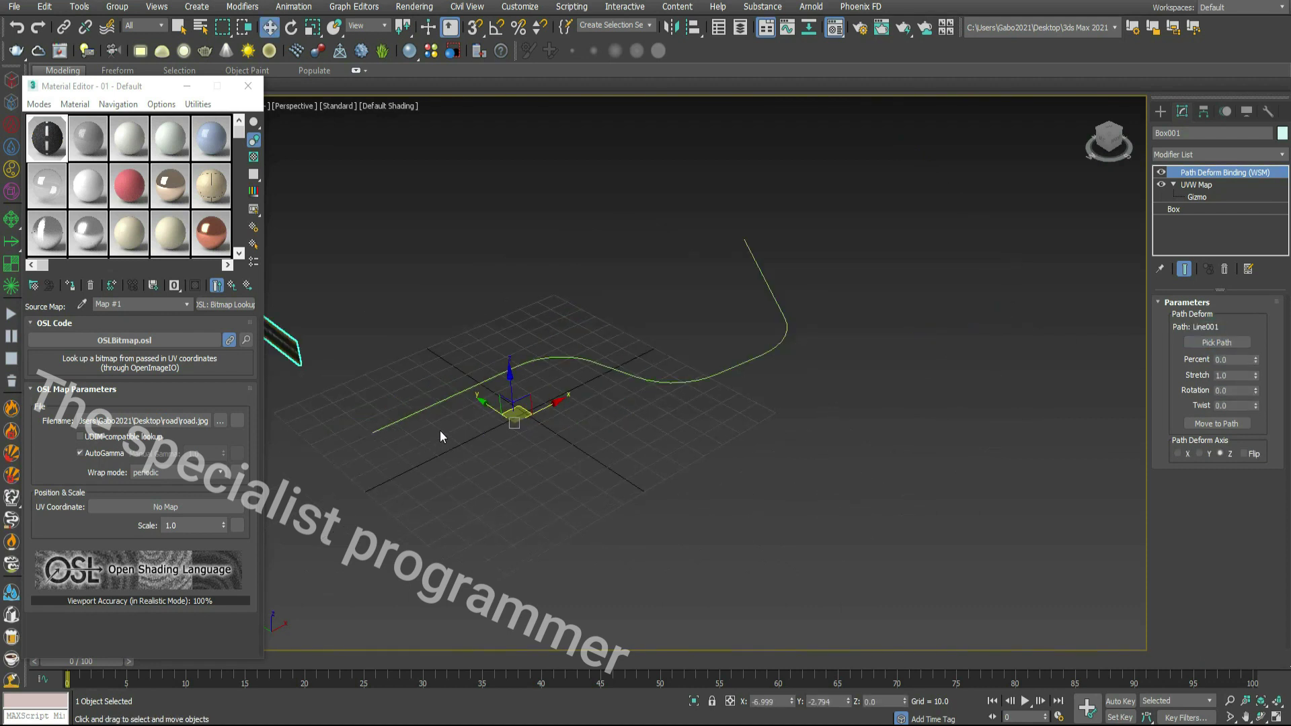
pyautogui.moveTo(121, 91); pyautogui.dragTo(91, 103)
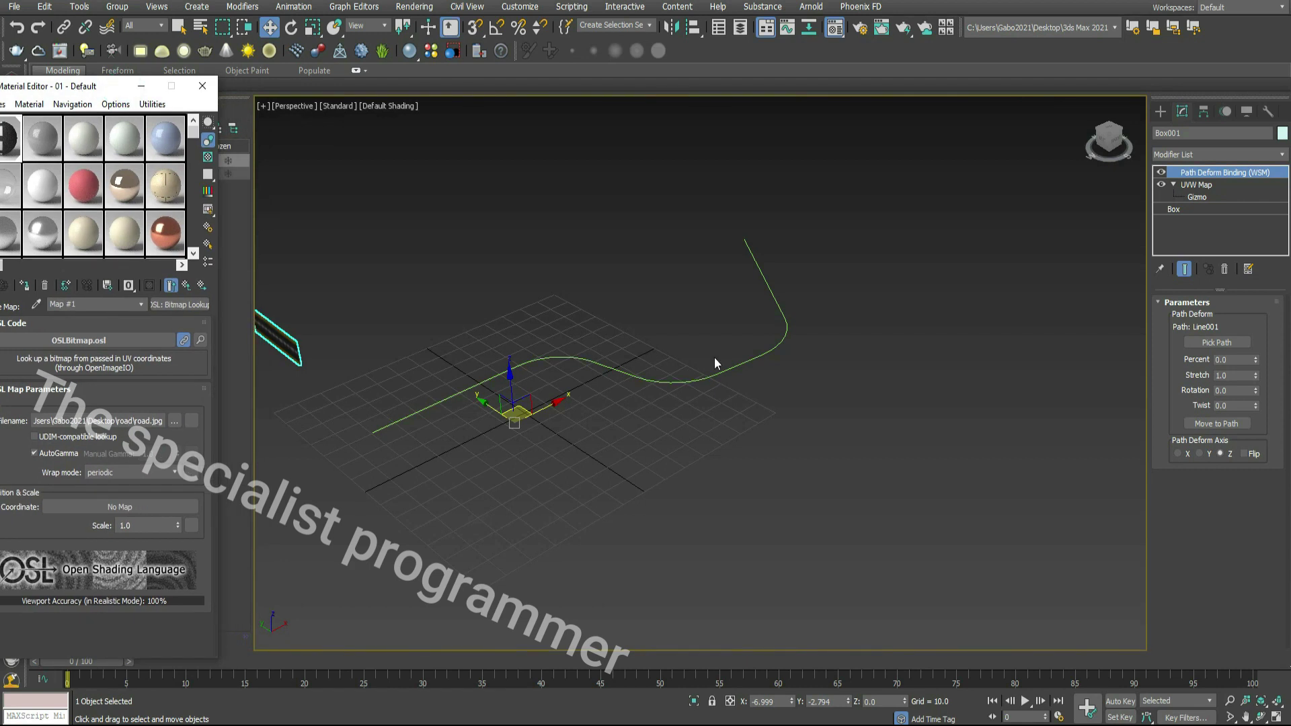
pyautogui.click(1217, 422)
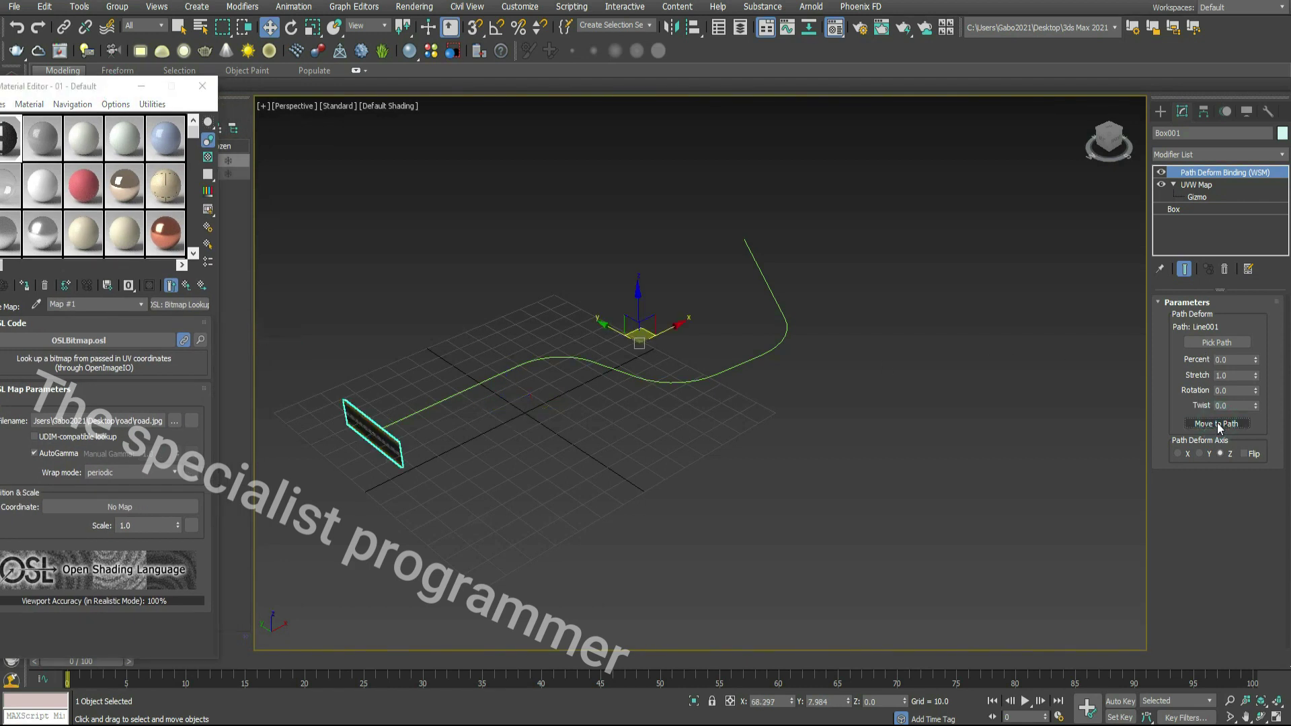
# Step: Set the Path Deform axis to X and slide the road box along the curve to its middle
pyautogui.click(1178, 453)
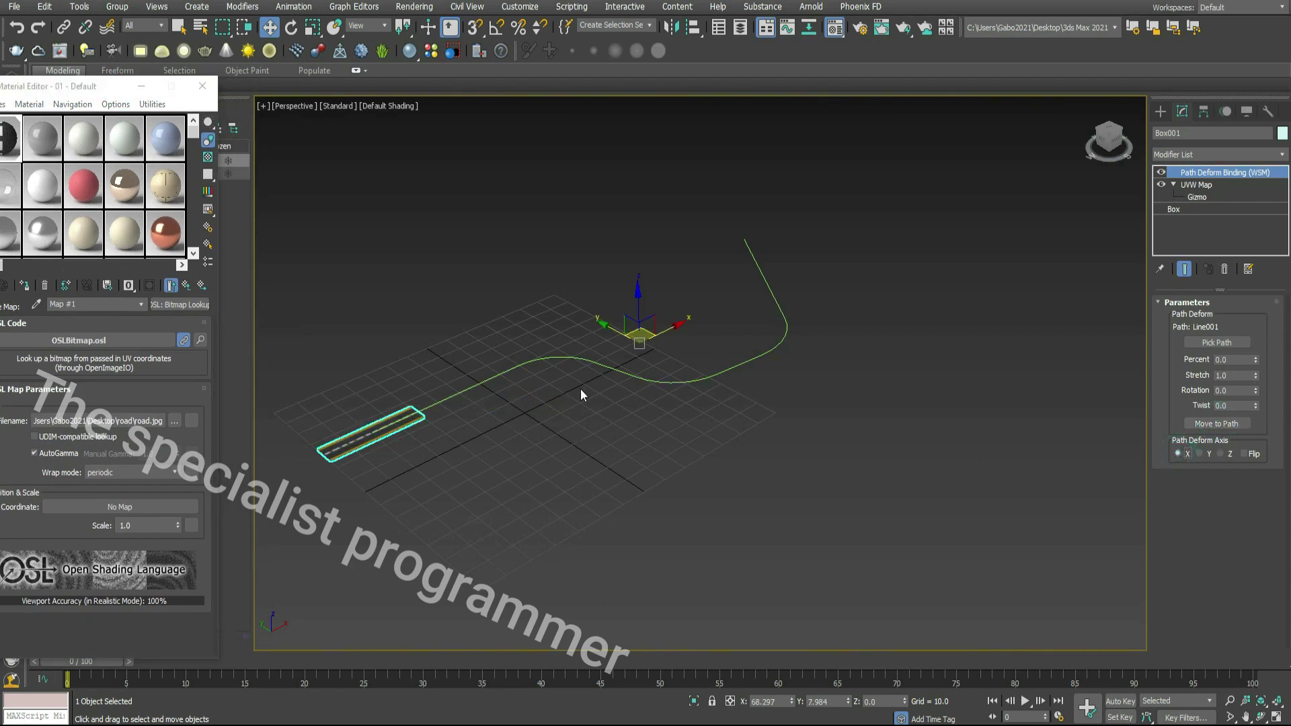
pyautogui.moveTo(666, 331); pyautogui.dragTo(847, 250)
# Step: Set the base box's width to 310 so the road spans the whole path, and increase its width segments to smooth the bends
pyautogui.click(1173, 209)
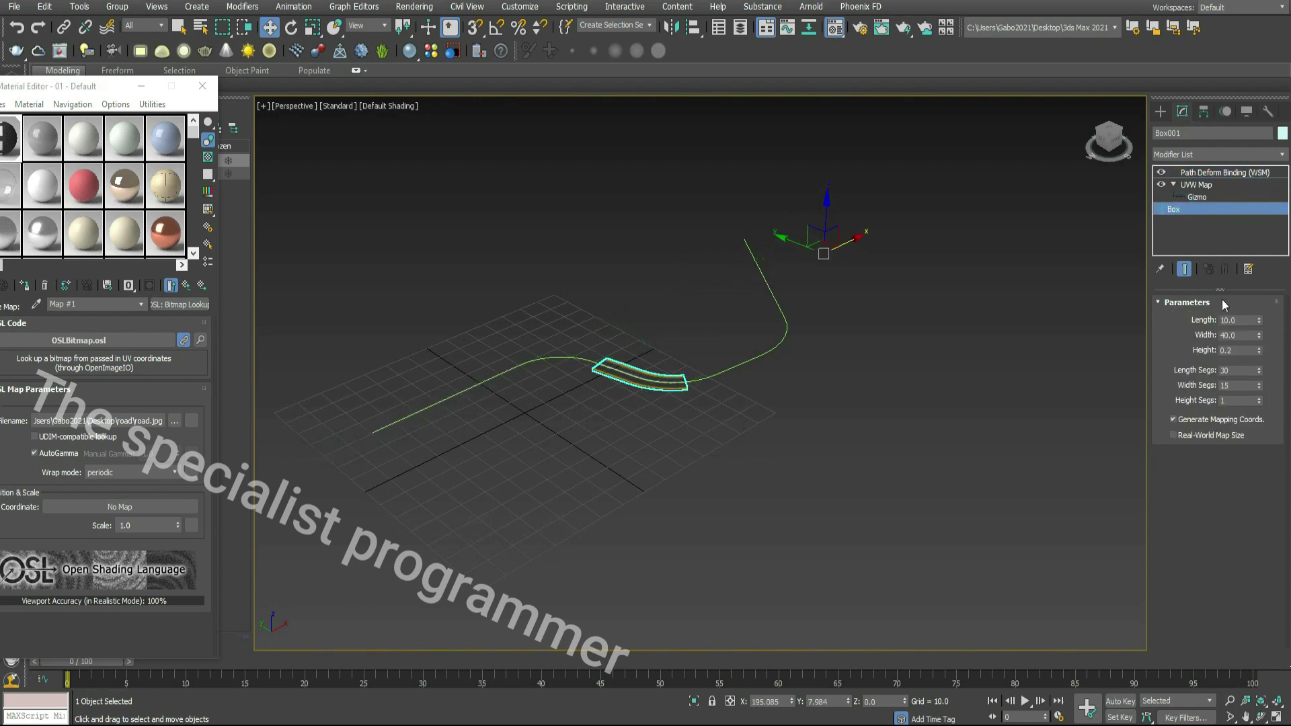
pyautogui.moveTo(1260, 340); pyautogui.dragTo(55, 694)
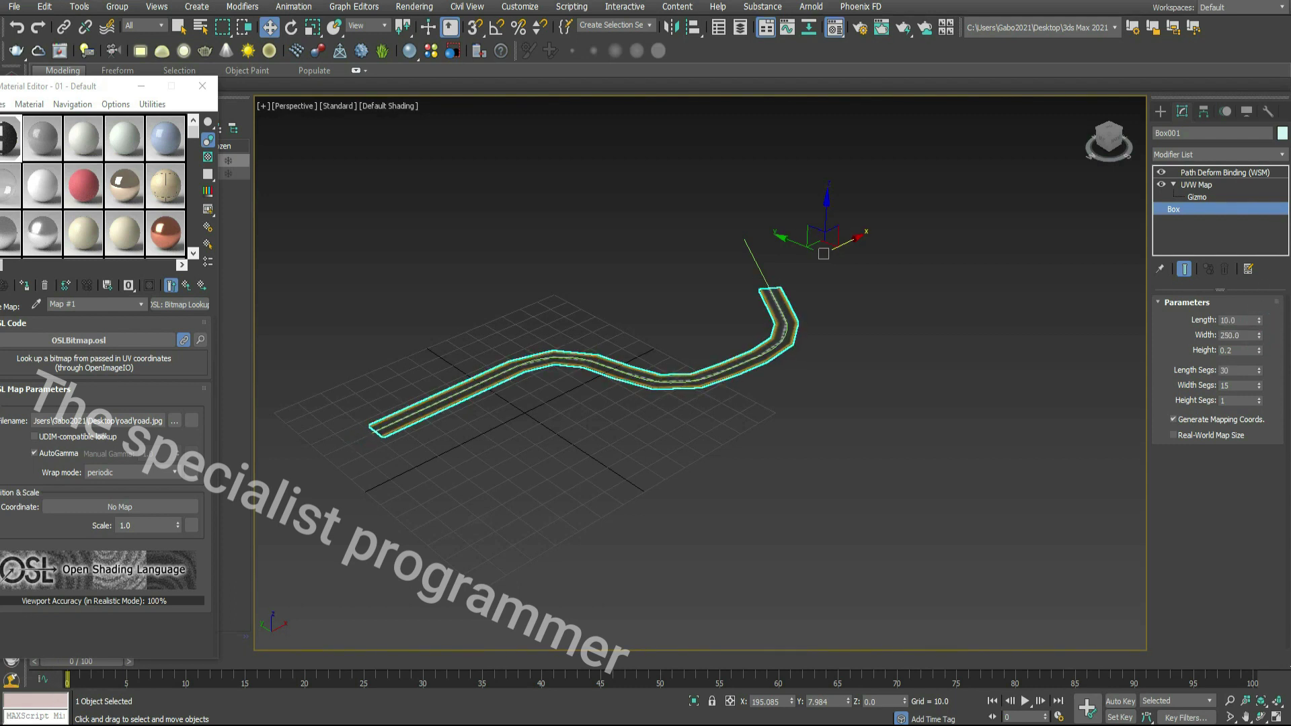
pyautogui.moveTo(848, 235); pyautogui.dragTo(883, 198)
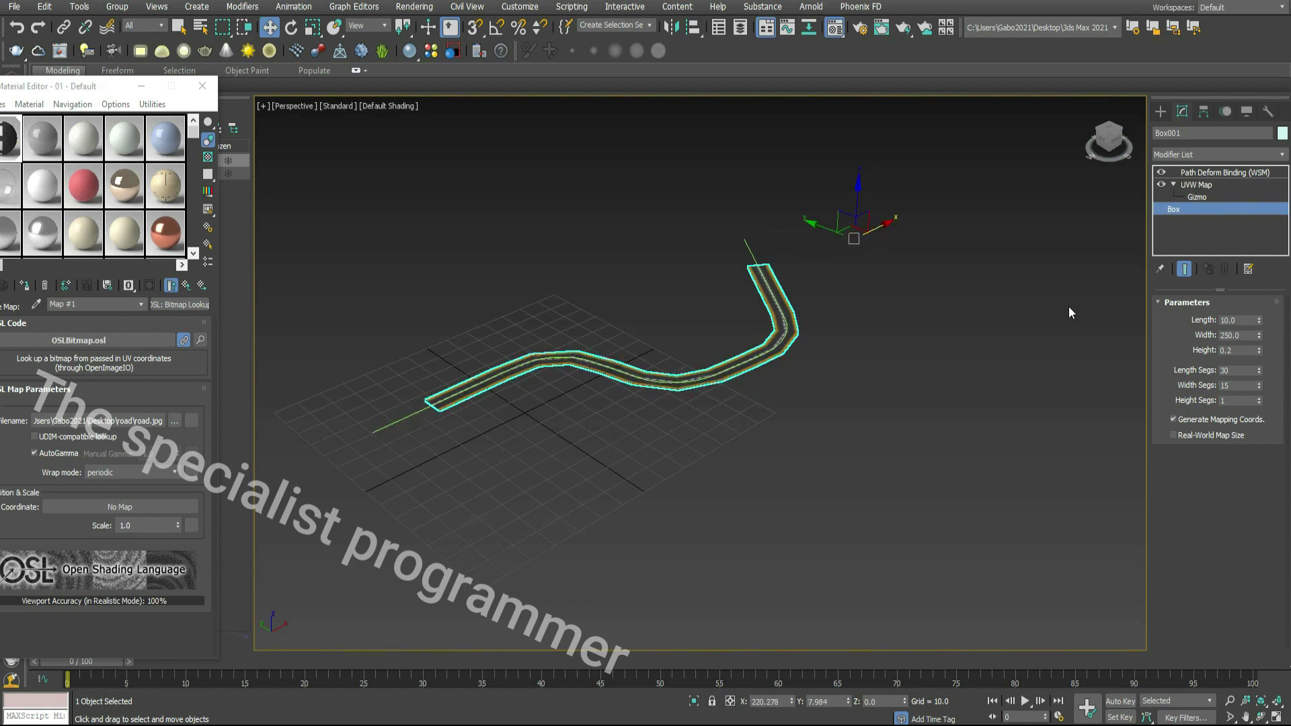
pyautogui.moveTo(1260, 334); pyautogui.dragTo(1259, 319)
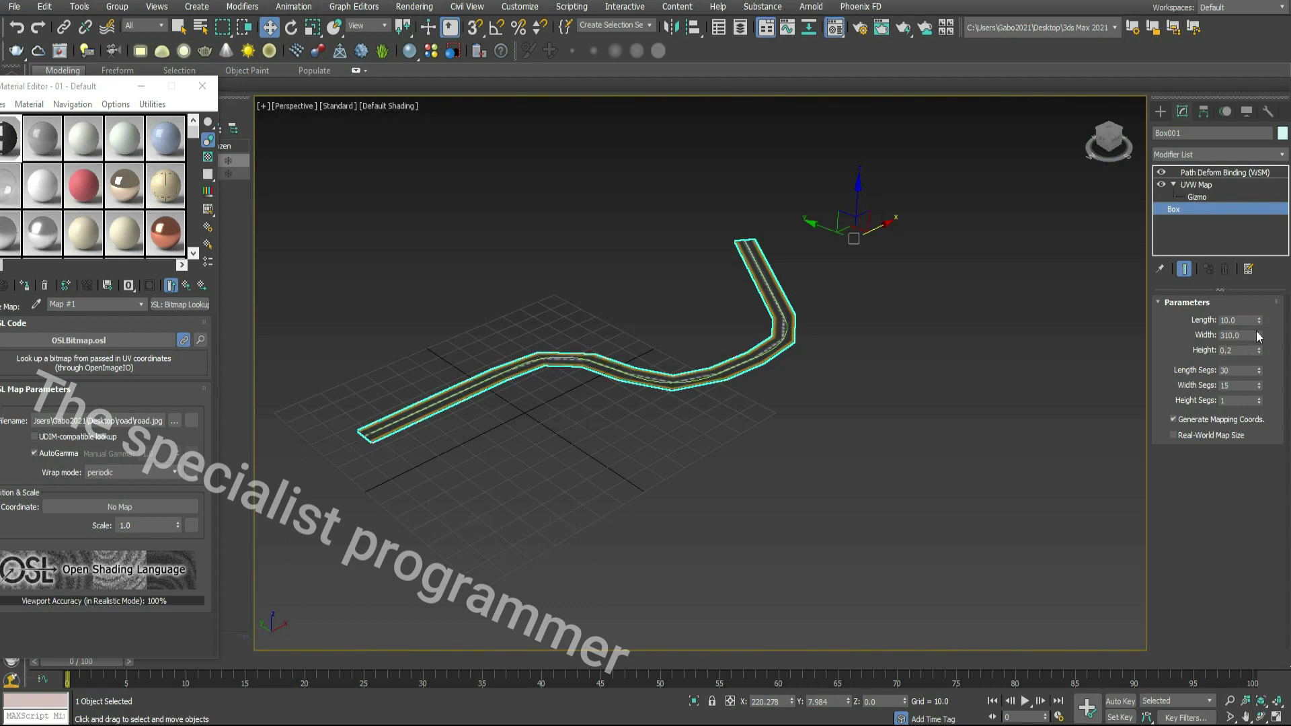
pyautogui.moveTo(1259, 385); pyautogui.dragTo(1267, 359)
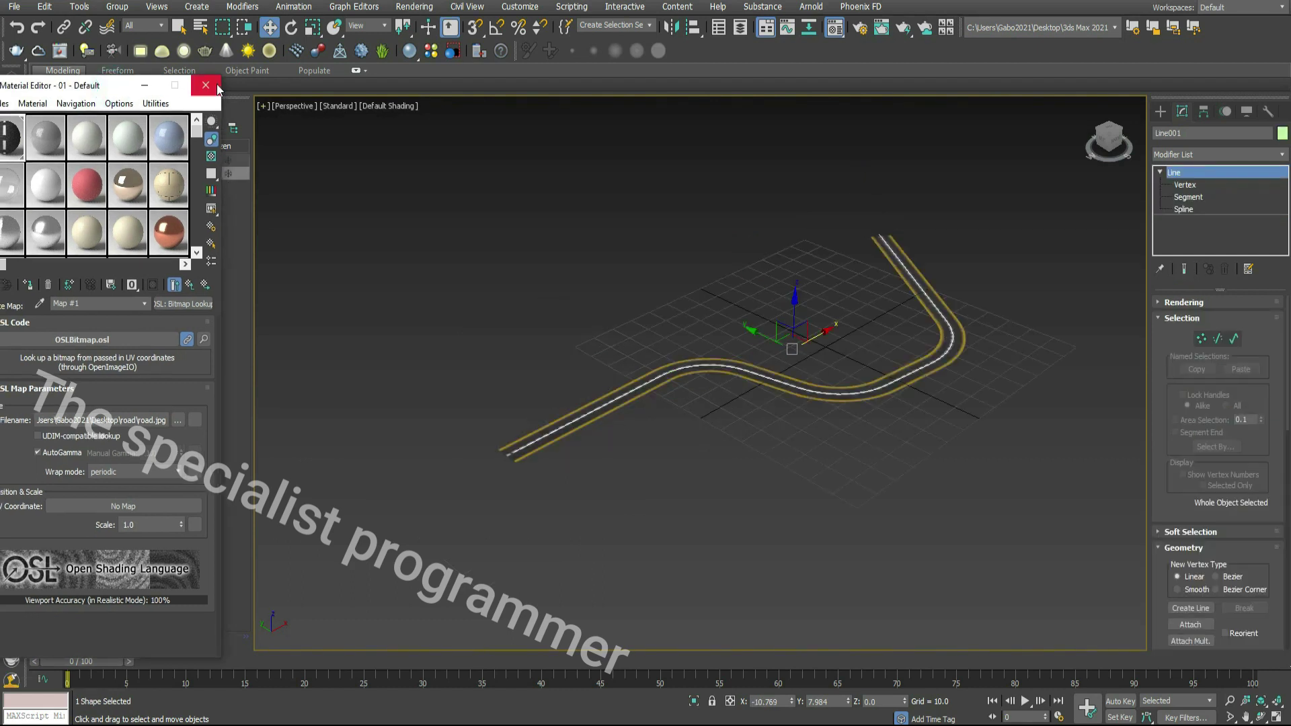
# Step: Close the Material Editor and copy the path line Line001 slightly upward as a single independent copy named Line002
pyautogui.click(203, 85)
pyautogui.click(129, 173)
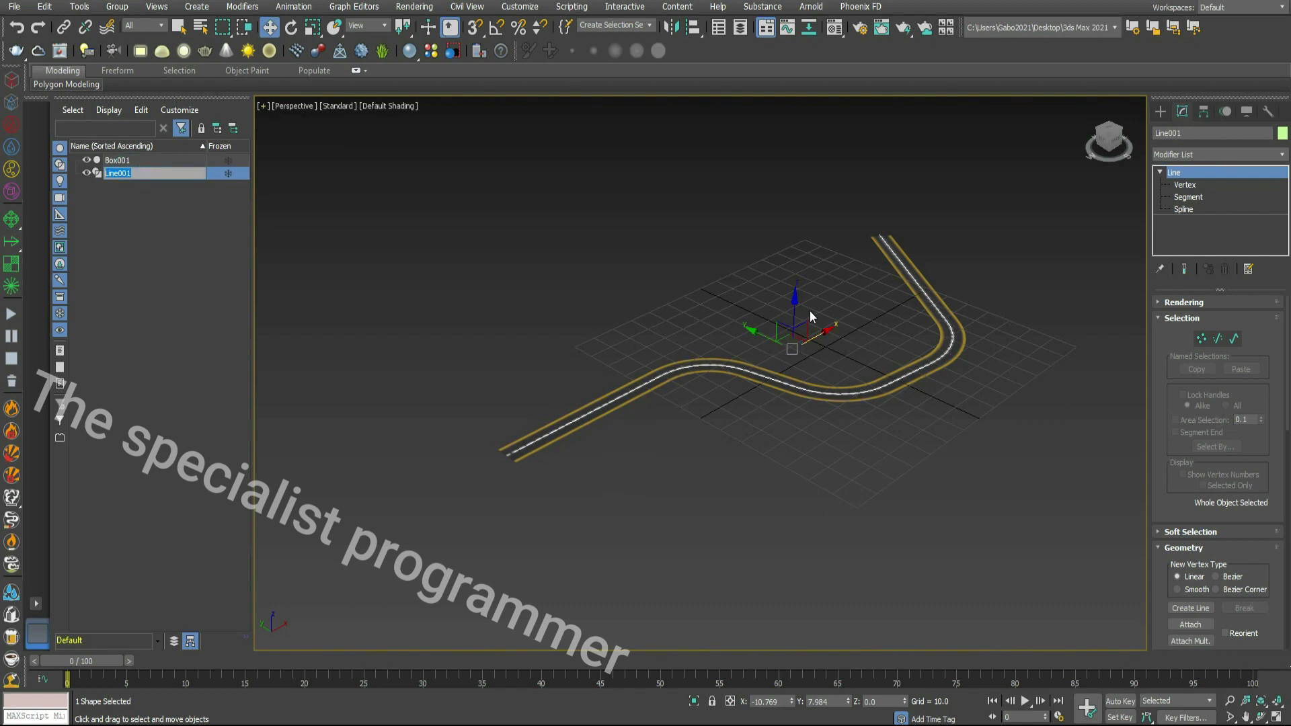
pyautogui.moveTo(794, 309)
pyautogui.keyDown('shift'); pyautogui.mouseDown()
pyautogui.moveTo(795, 298)
pyautogui.moveTo(799, 309)
pyautogui.mouseUp(); pyautogui.keyUp('shift')
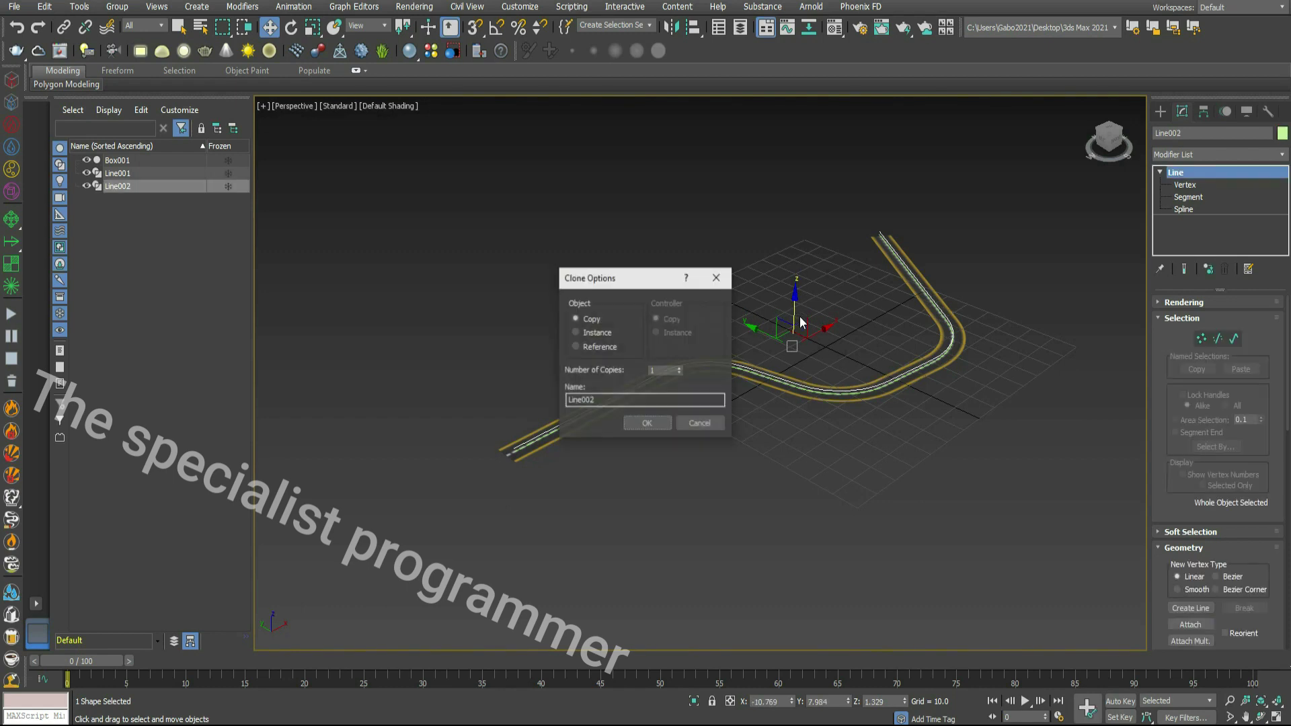
pyautogui.click(652, 421)
# Step: In the maximized Top view, outline the copied spline so the new line runs just outside the road's upper yellow edge
pyautogui.click(1159, 173)
pyautogui.click(1182, 209)
pyautogui.scroll(-10, 1222, 450)
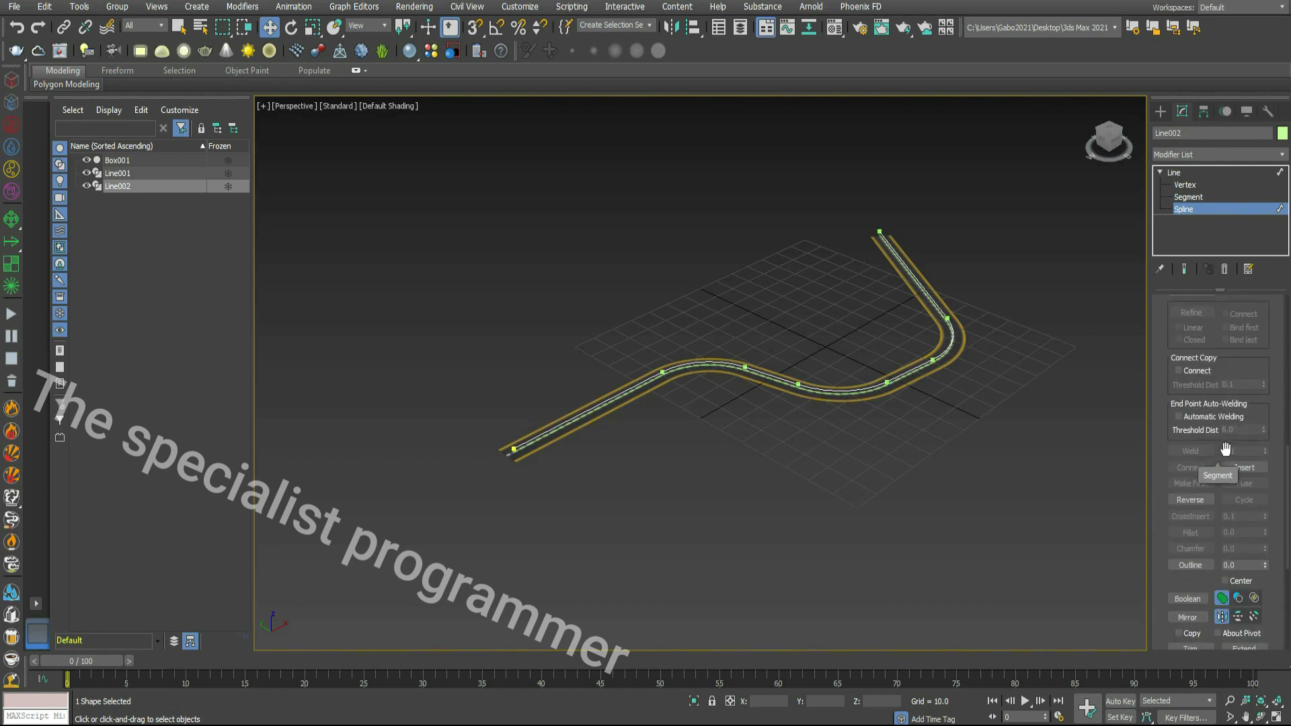
pyautogui.scroll(-1, 1225, 449)
pyautogui.click(1192, 539)
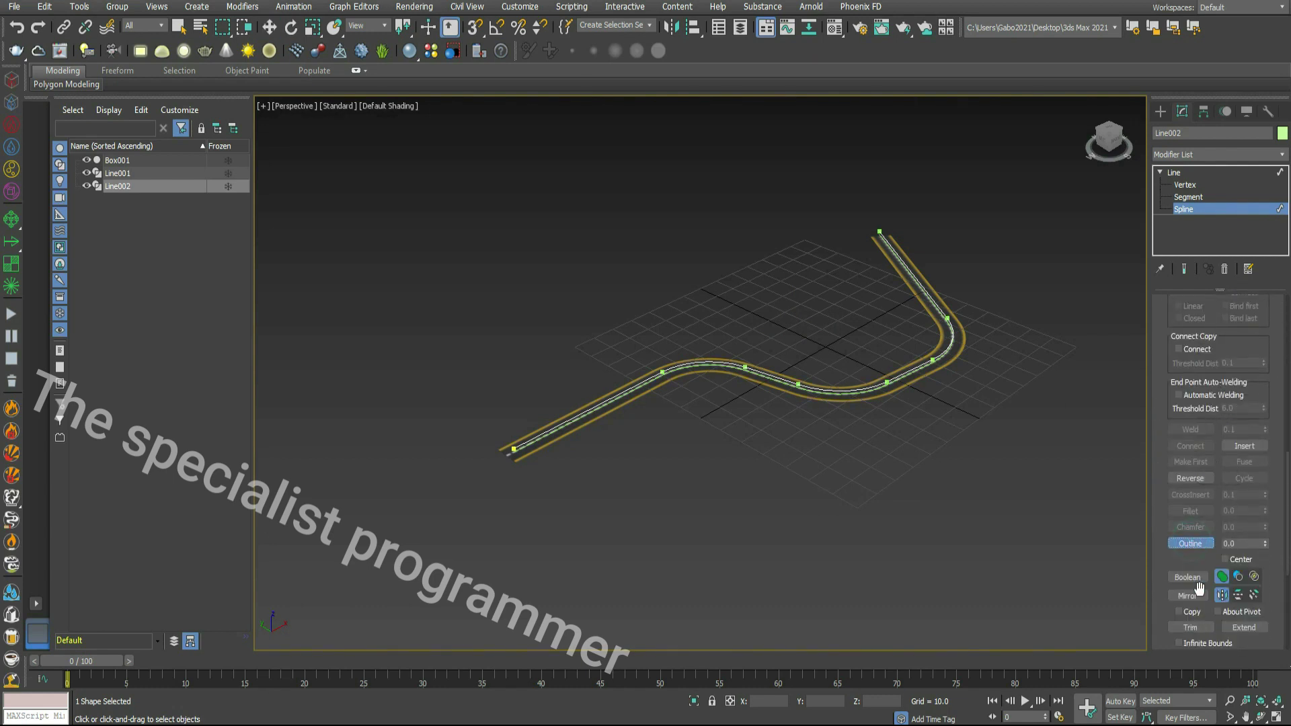
pyautogui.click(1276, 717)
pyautogui.hotkey('alt', 'w')
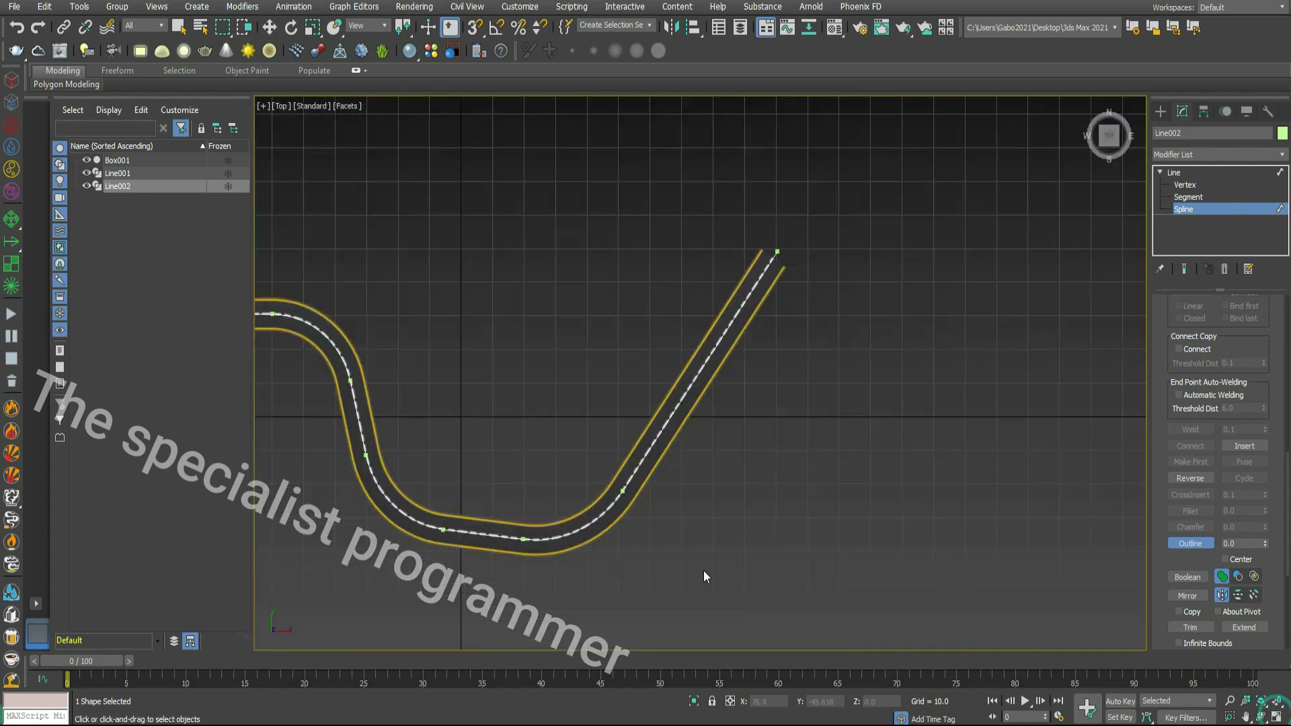
pyautogui.scroll(4, 452, 426)
pyautogui.click(1246, 716)
pyautogui.moveTo(980, 554); pyautogui.dragTo(1054, 519)
pyautogui.rightClick(1054, 518)
pyautogui.scroll(6, 905, 483)
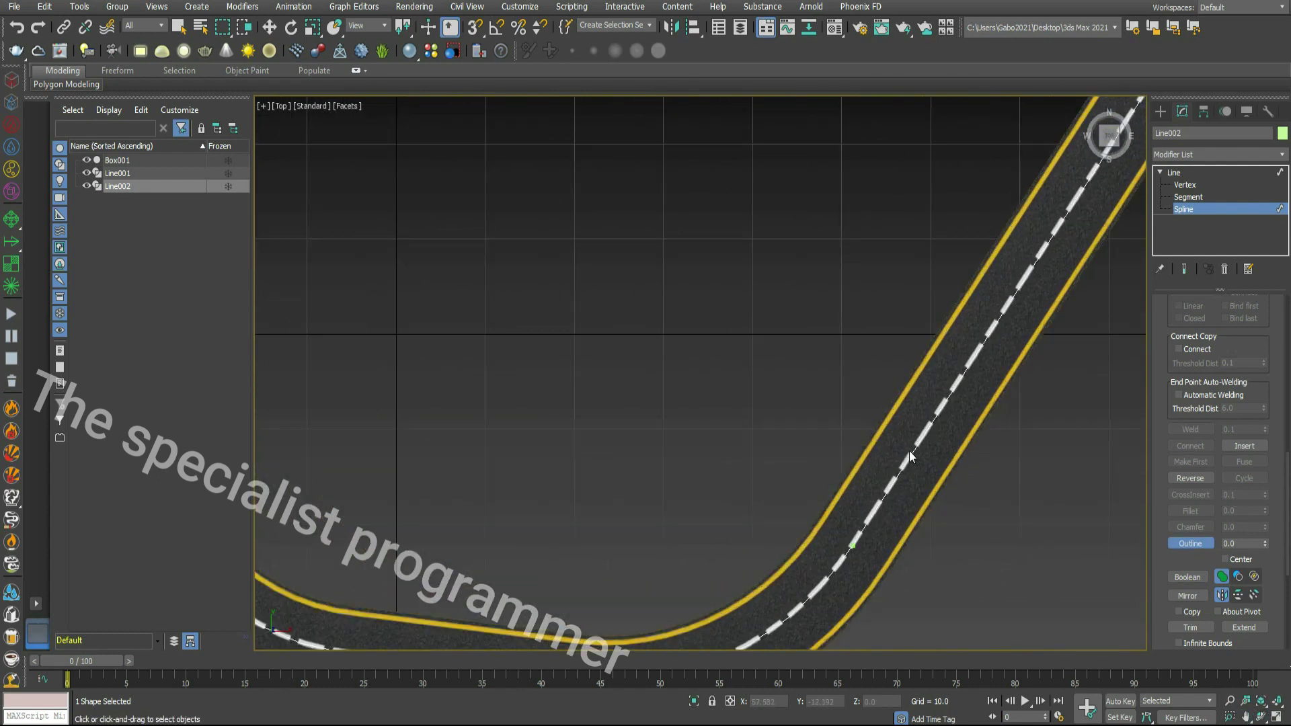
pyautogui.moveTo(922, 447); pyautogui.dragTo(840, 357)
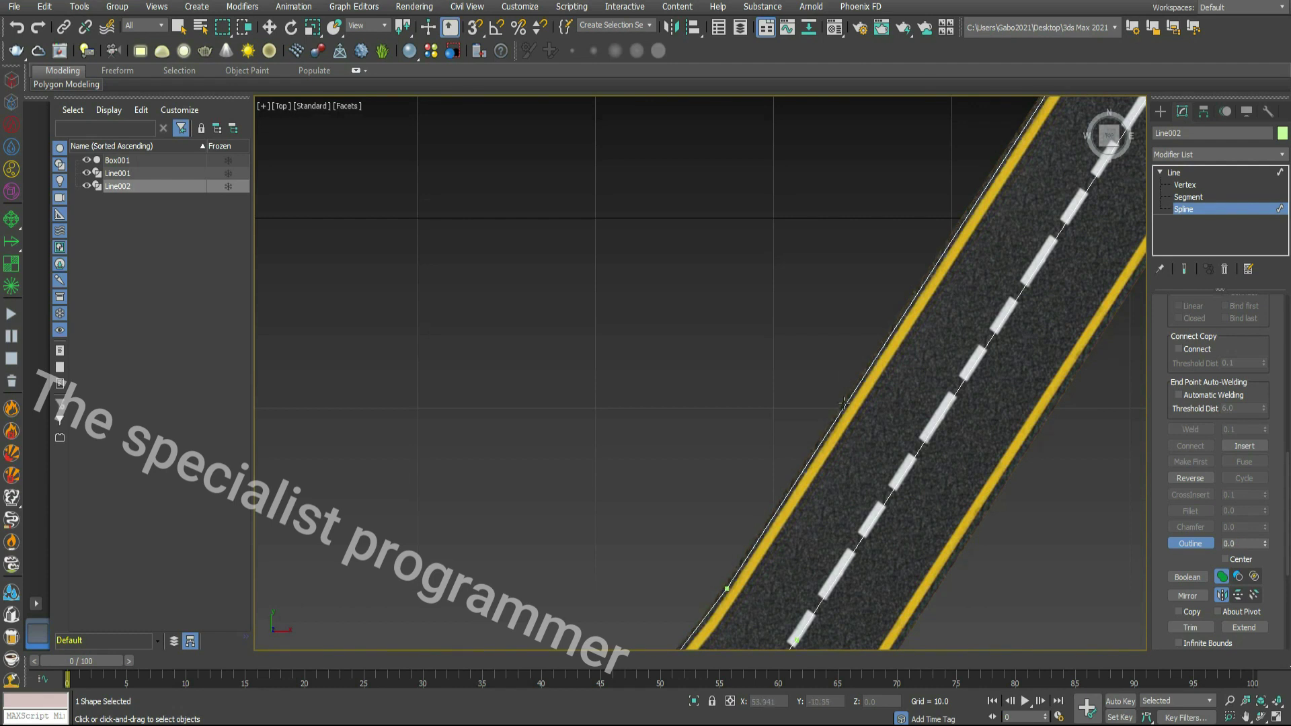
# Step: In segment editing, delete the outlined spline's closing segment and straight centerline segment at the far end of the road
pyautogui.scroll(-5, 1055, 450)
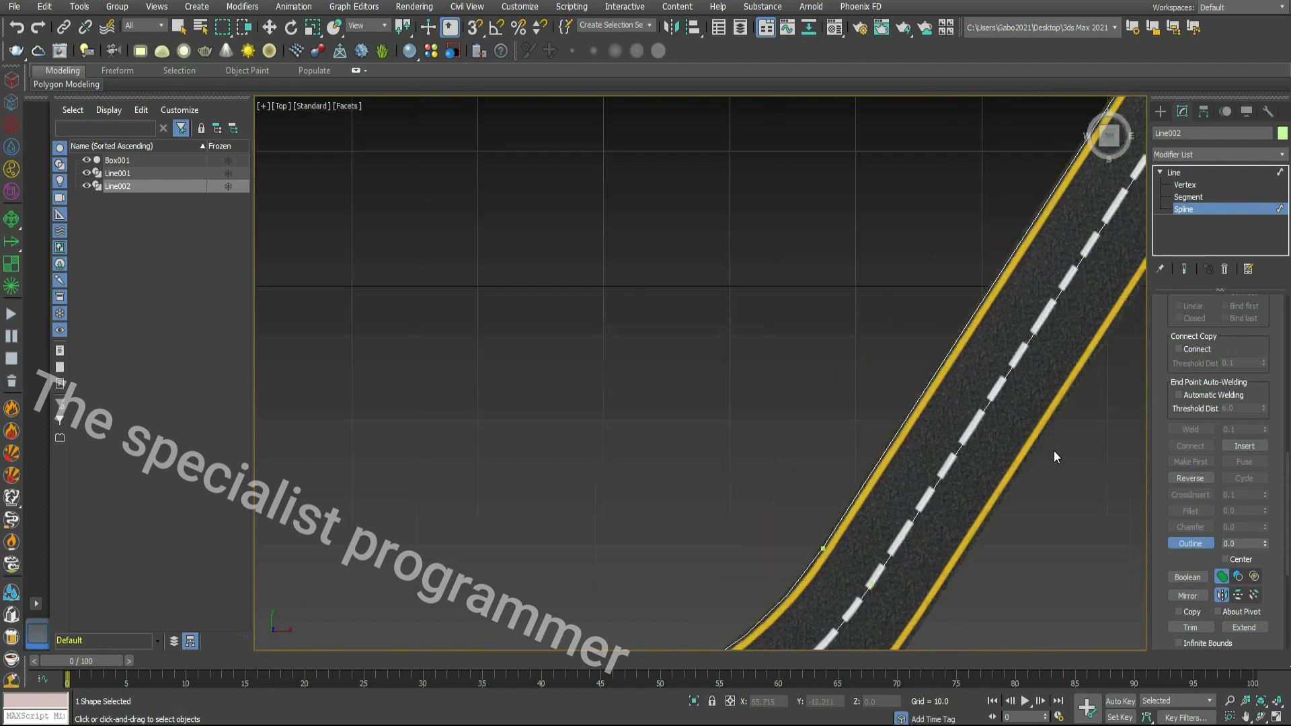
pyautogui.click(1246, 716)
pyautogui.moveTo(901, 456); pyautogui.dragTo(551, 632)
pyautogui.moveTo(917, 289); pyautogui.dragTo(873, 468)
pyautogui.rightClick(959, 321)
pyautogui.click(958, 321)
pyautogui.press('2')
pyautogui.click(950, 201)
pyautogui.press('Delete')
pyautogui.click(940, 252)
pyautogui.press('Delete')
# Step: Delete the remaining centerline segments and the closing segment at the road's start, leaving only the line along the upper edge
pyautogui.scroll(-3, 736, 416)
pyautogui.click(1246, 717)
pyautogui.moveTo(905, 477); pyautogui.dragTo(1119, 270)
pyautogui.rightClick(821, 483)
pyautogui.click(813, 488)
pyautogui.press('Delete')
pyautogui.click(644, 517)
pyautogui.press('Delete')
pyautogui.click(464, 339)
pyautogui.press('Delete')
pyautogui.moveTo(467, 310); pyautogui.dragTo(781, 366, button='middle')
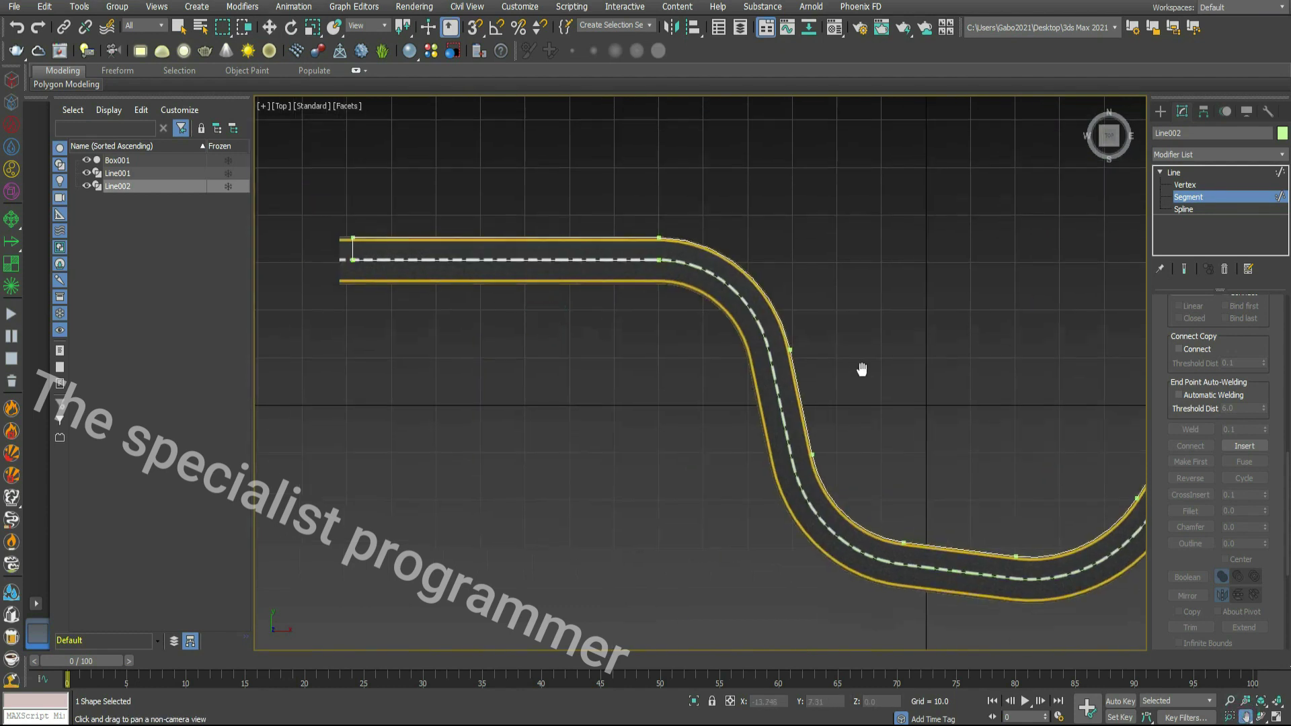
pyautogui.click(524, 262)
pyautogui.press('Delete')
pyautogui.click(351, 250)
pyautogui.press('Delete')
pyautogui.scroll(-2, 1016, 338)
pyautogui.moveTo(983, 398); pyautogui.dragTo(781, 383, button='middle')
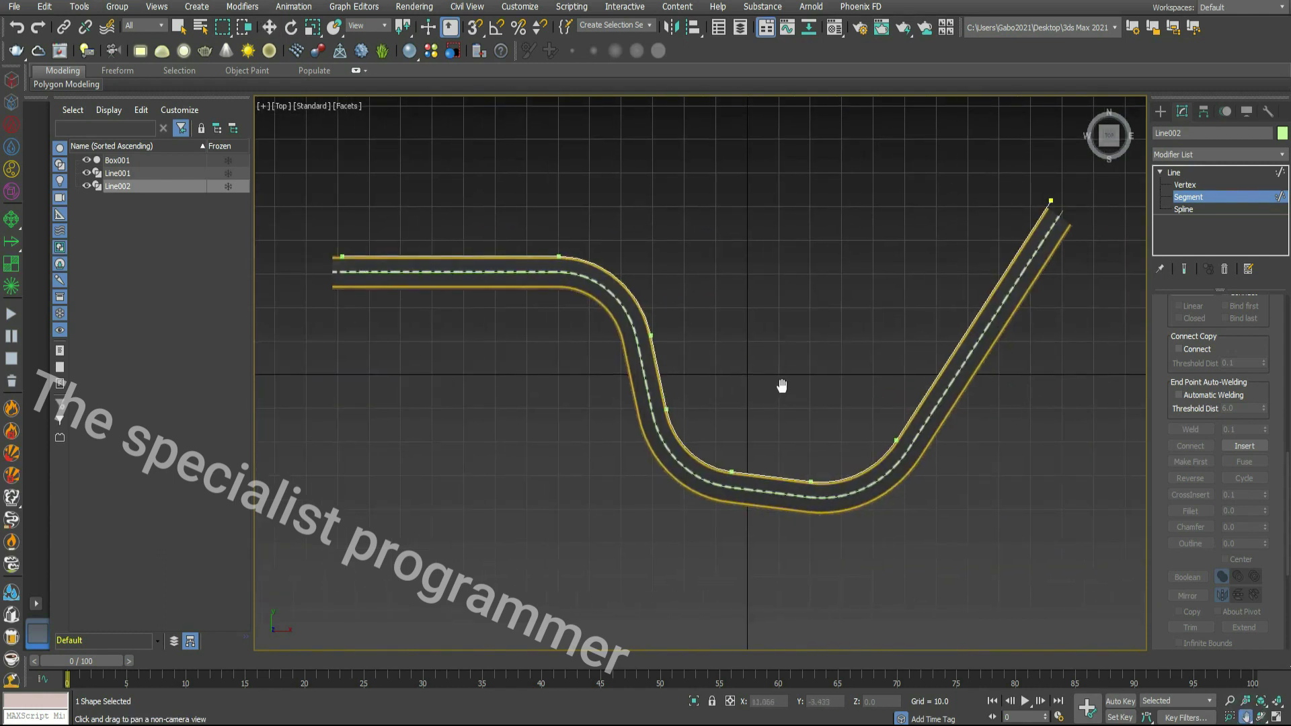
# Step: Outline the remaining edge spline across the road so a second line runs just outside the opposite yellow edge
pyautogui.click(1183, 209)
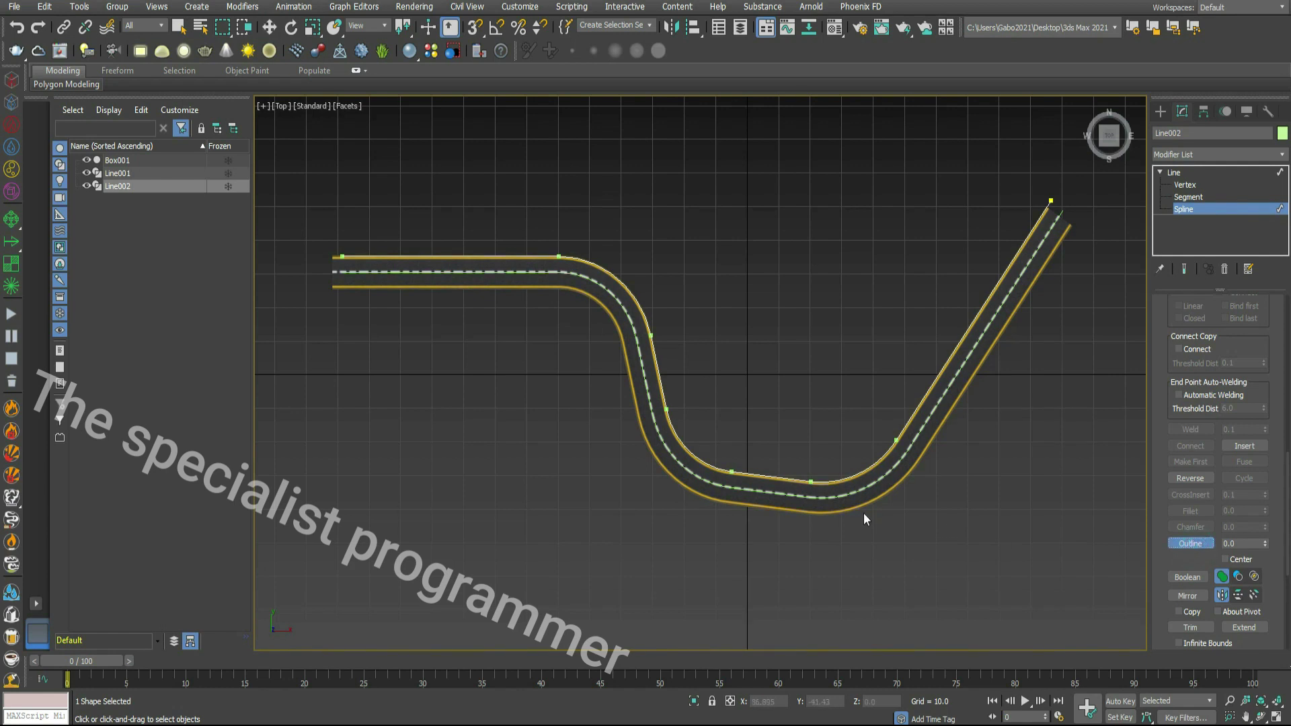
pyautogui.scroll(8, 860, 480)
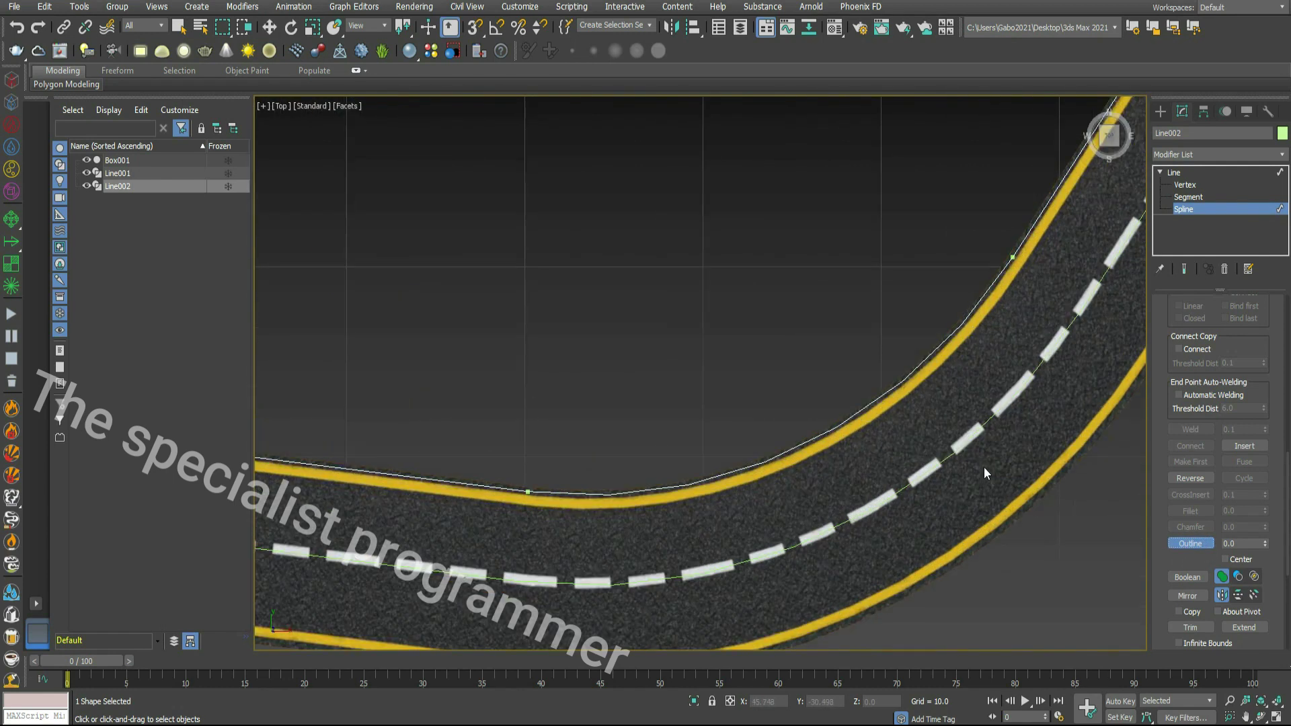
pyautogui.moveTo(898, 388); pyautogui.dragTo(871, 203)
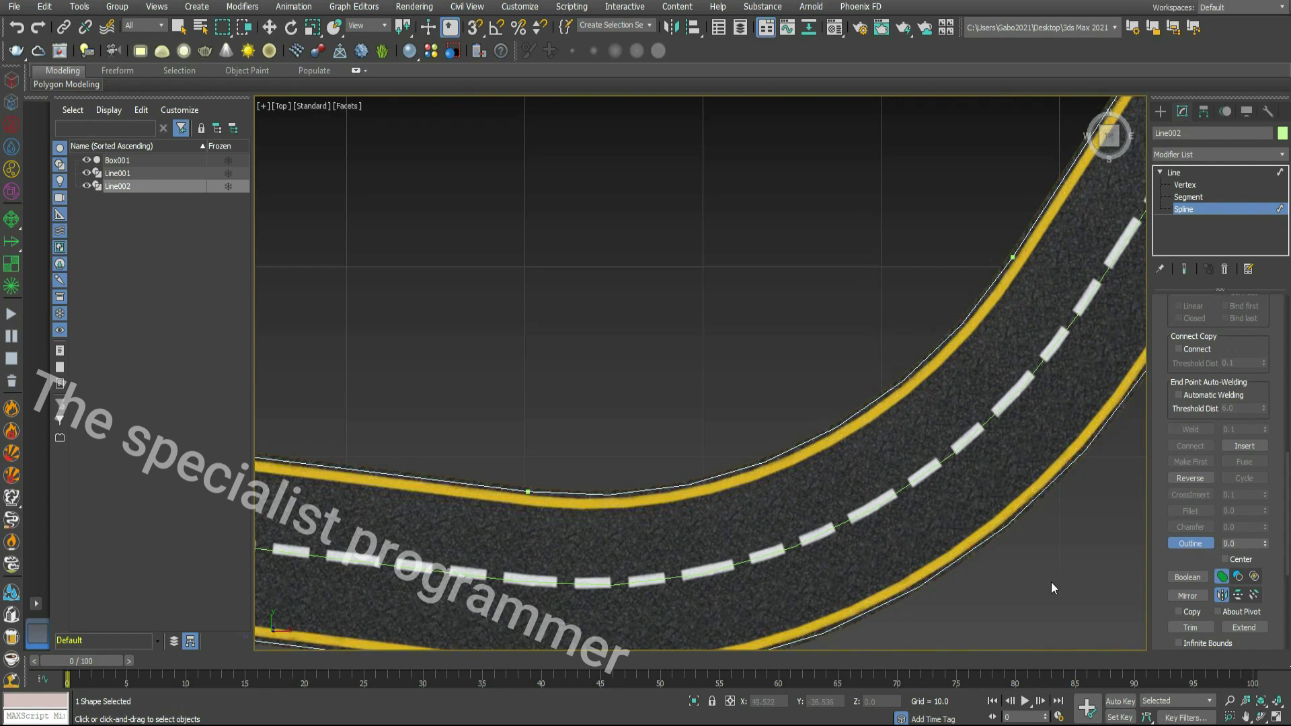
# Step: Delete the closing segments that join the two side lines at the road's ends
pyautogui.click(1276, 717)
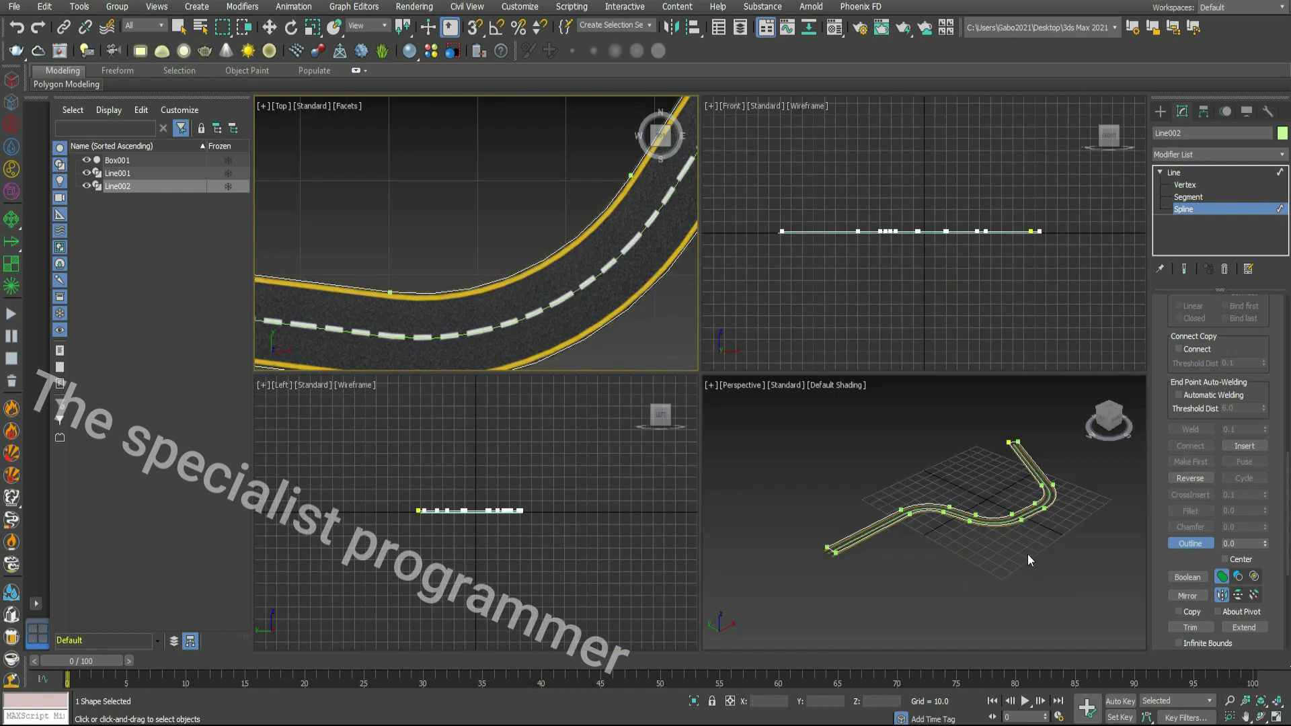
pyautogui.scroll(-6, 640, 340)
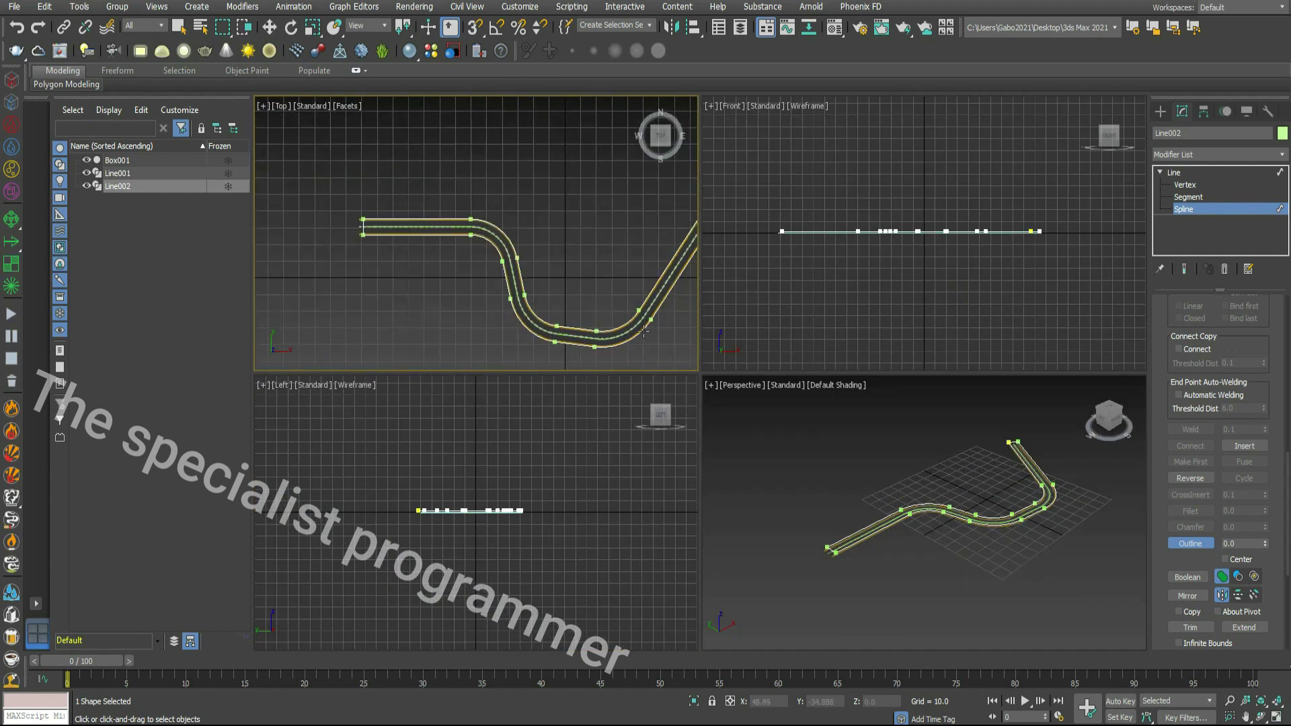
pyautogui.click(1245, 717)
pyautogui.moveTo(684, 311); pyautogui.dragTo(624, 304)
pyautogui.rightClick(624, 303)
pyautogui.click(1176, 196)
pyautogui.click(1175, 196)
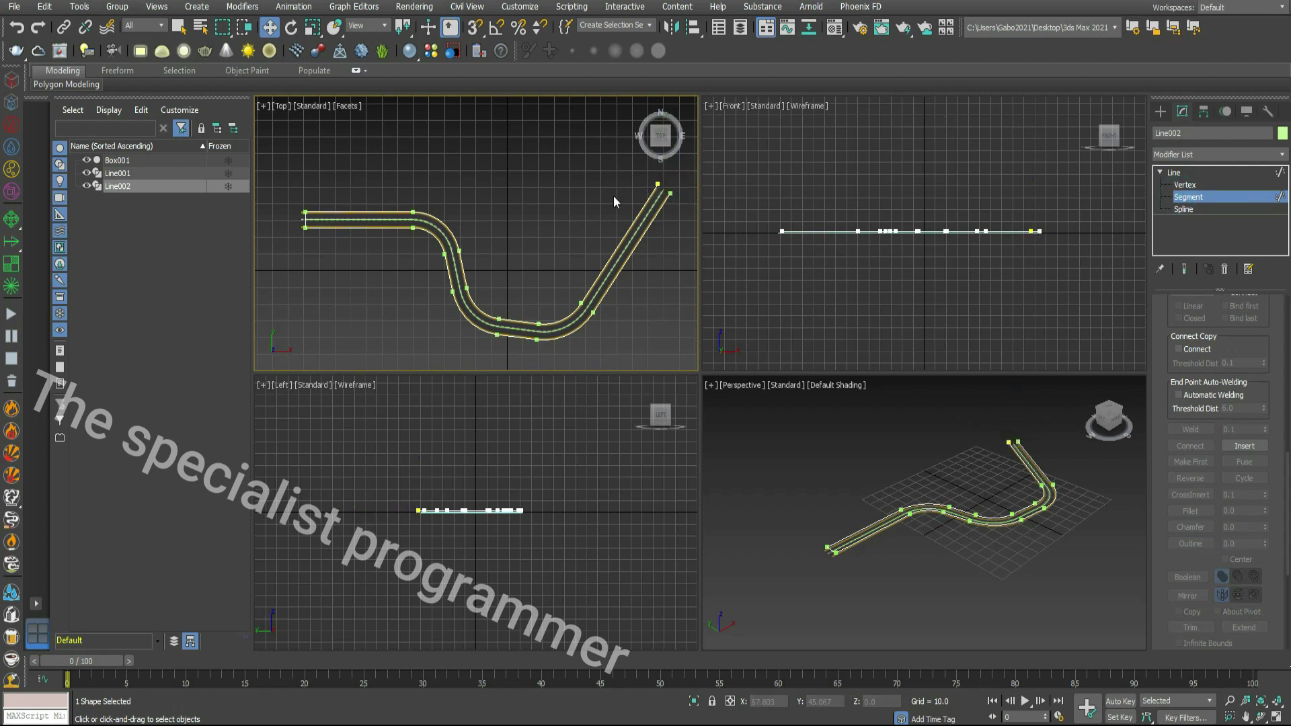
pyautogui.click(304, 219)
pyautogui.press('Delete')
# Step: In the maximized Left view, draw a rectangle against the road's outer side, starting at its underside and rising above its surface
pyautogui.click(572, 470)
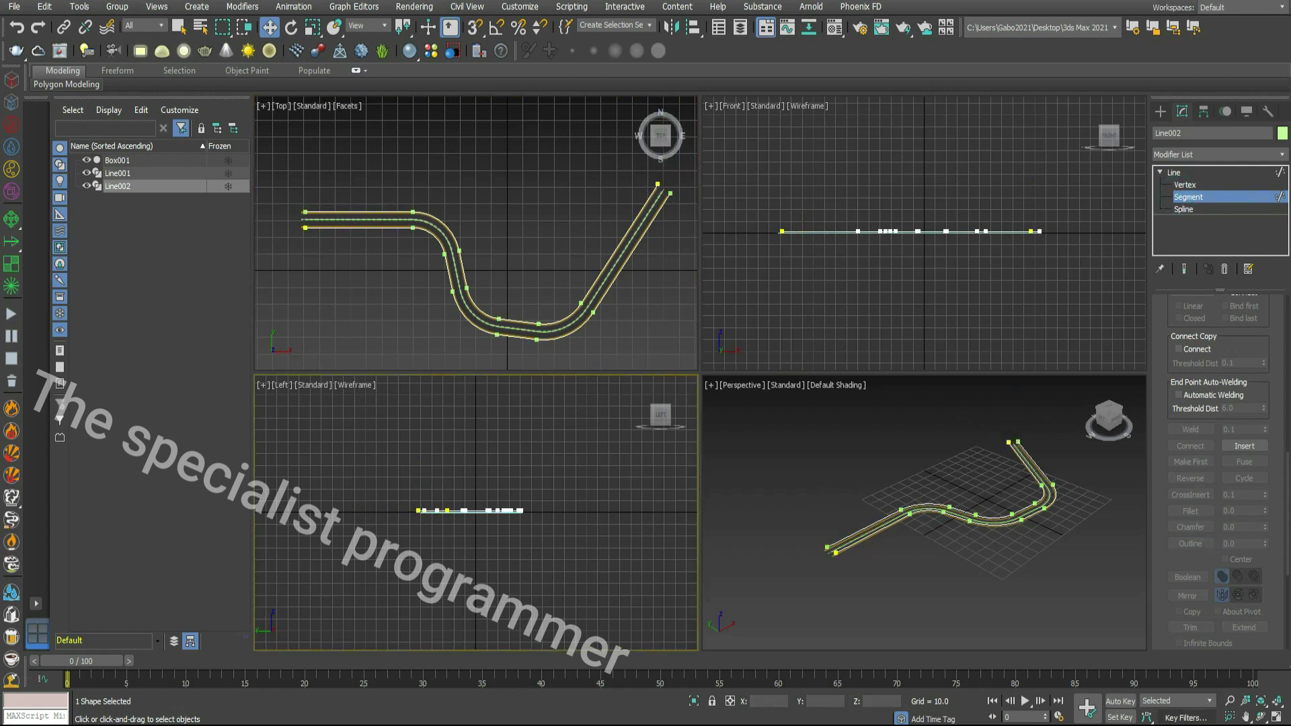
pyautogui.click(1276, 717)
pyautogui.scroll(13, 586, 369)
pyautogui.moveTo(771, 577); pyautogui.dragTo(859, 472, button='middle')
pyautogui.scroll(2, 813, 504)
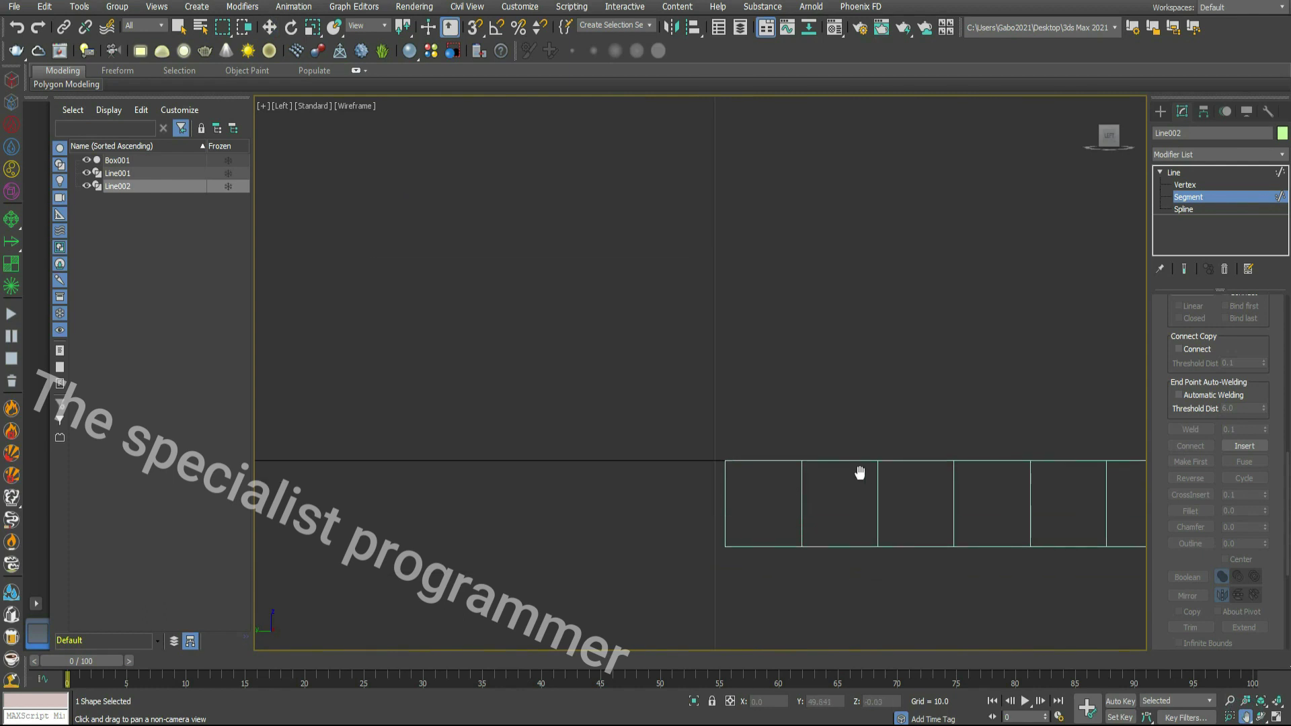
pyautogui.click(1160, 111)
pyautogui.click(1243, 209)
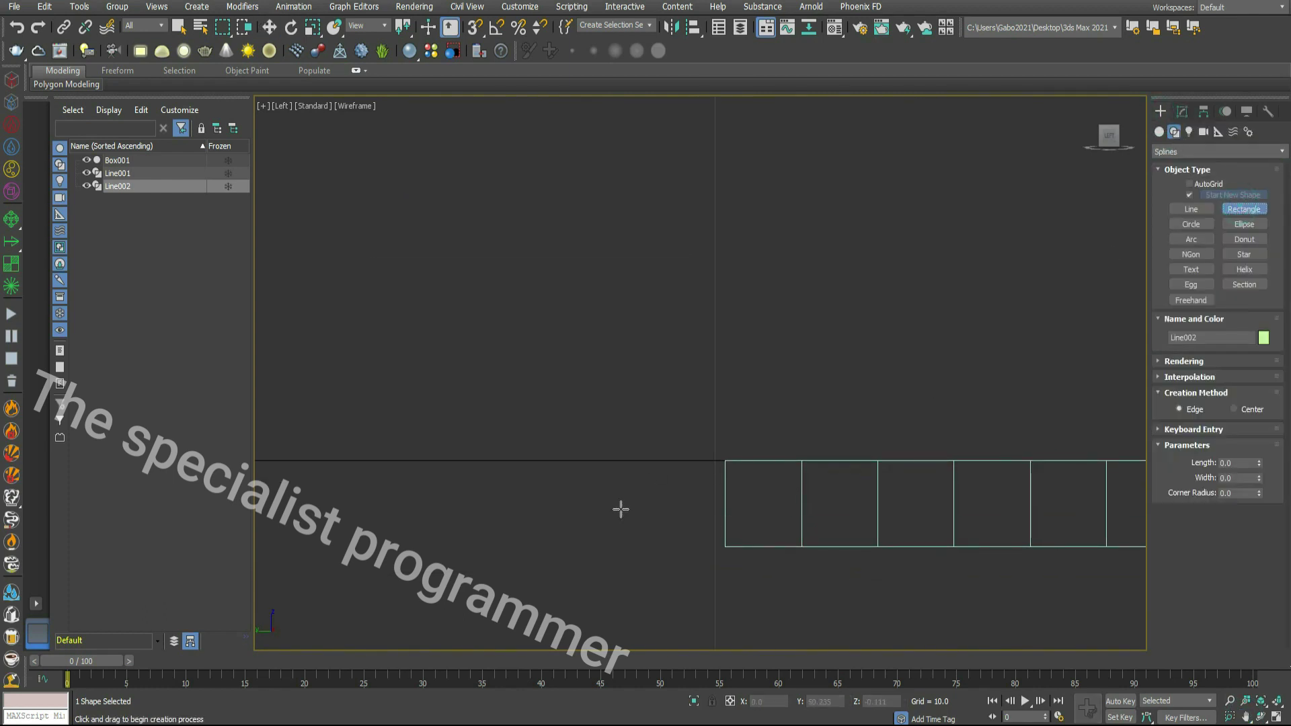
pyautogui.moveTo(724, 541); pyautogui.dragTo(547, 400)
pyautogui.press('w')
# Step: Convert the rectangle to an editable spline and fillet its upper corner on the side away from the road
pyautogui.rightClick(670, 394)
pyautogui.moveTo(793, 542)
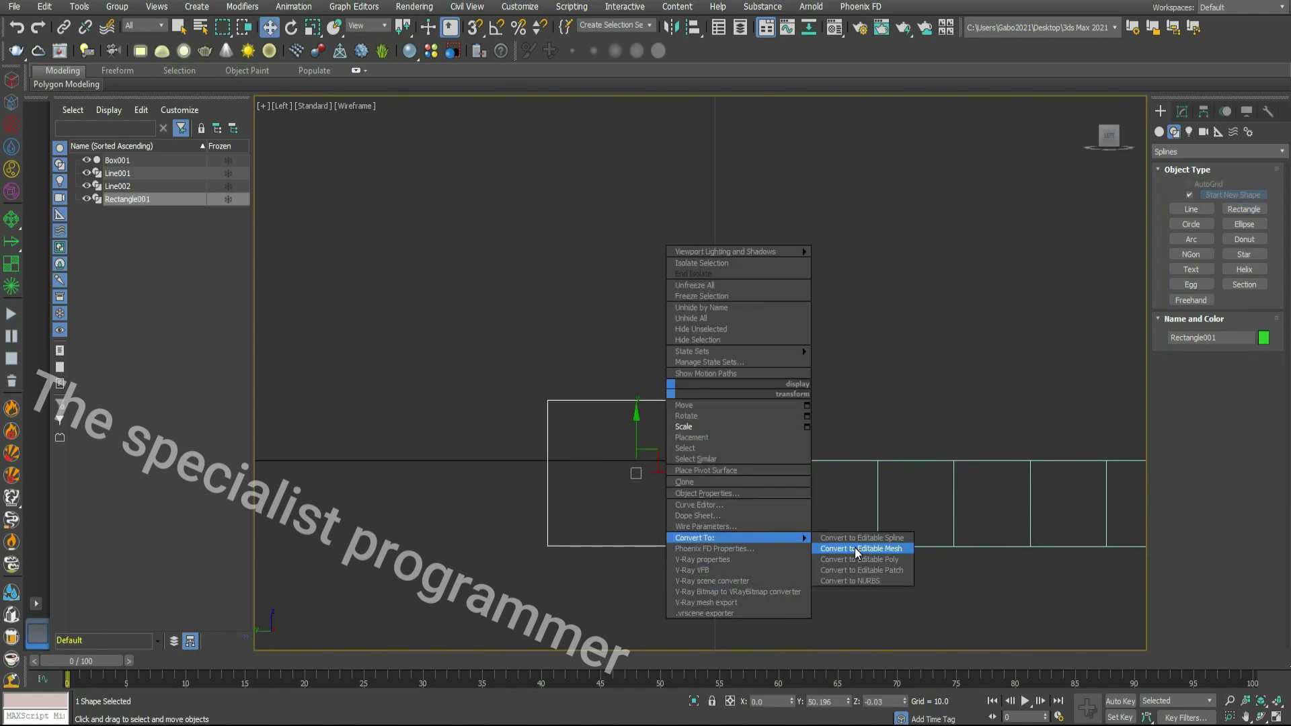
pyautogui.click(861, 542)
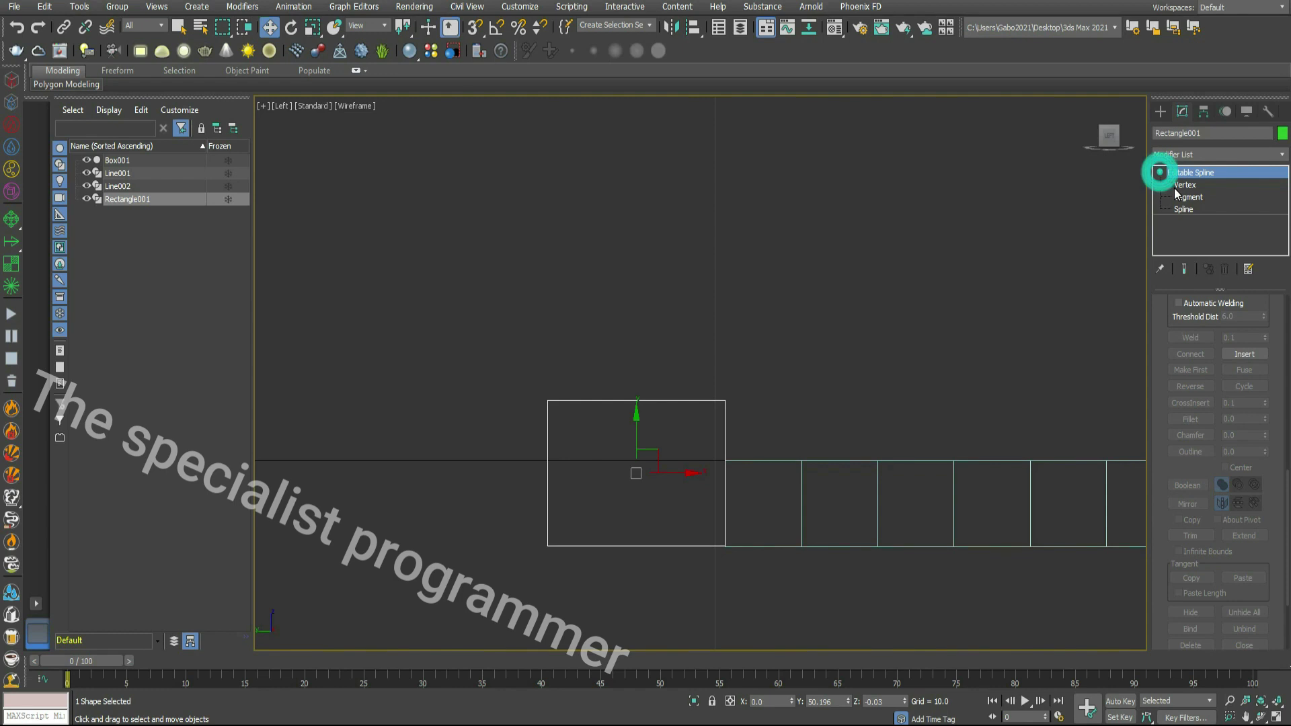
pyautogui.click(1184, 185)
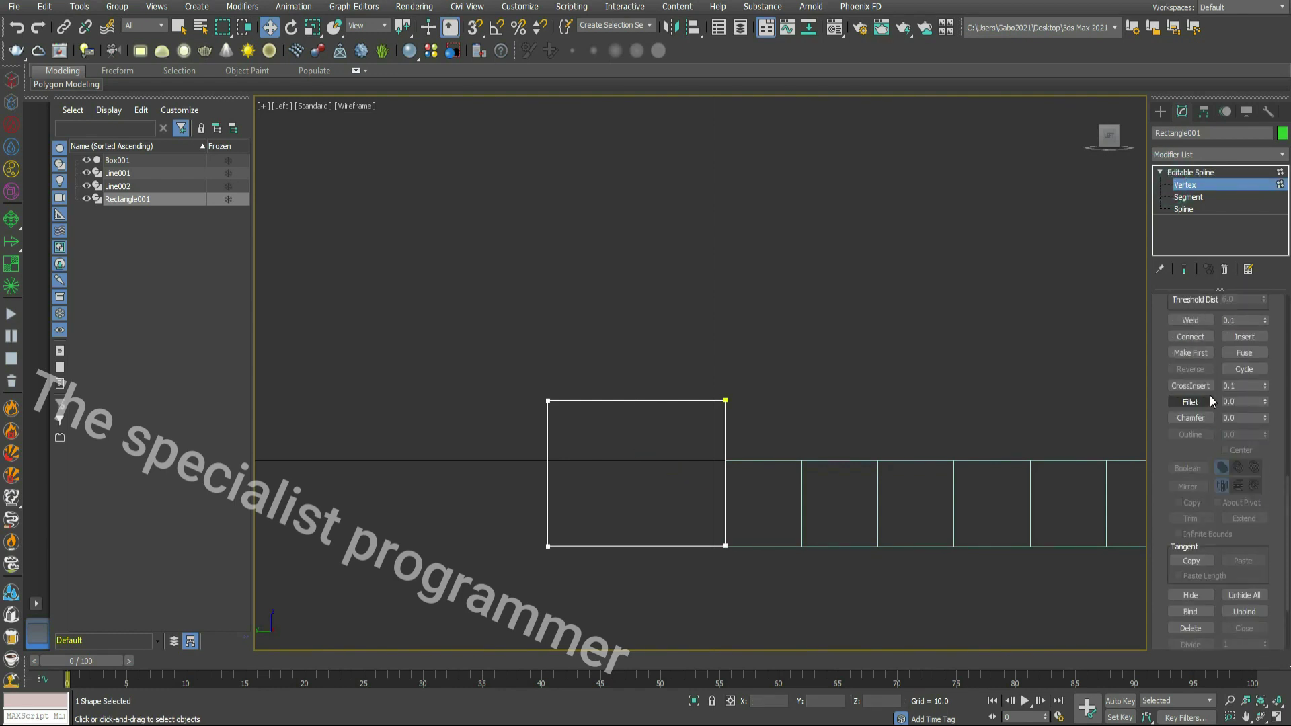
pyautogui.scroll(2, 1210, 401)
pyautogui.click(1199, 447)
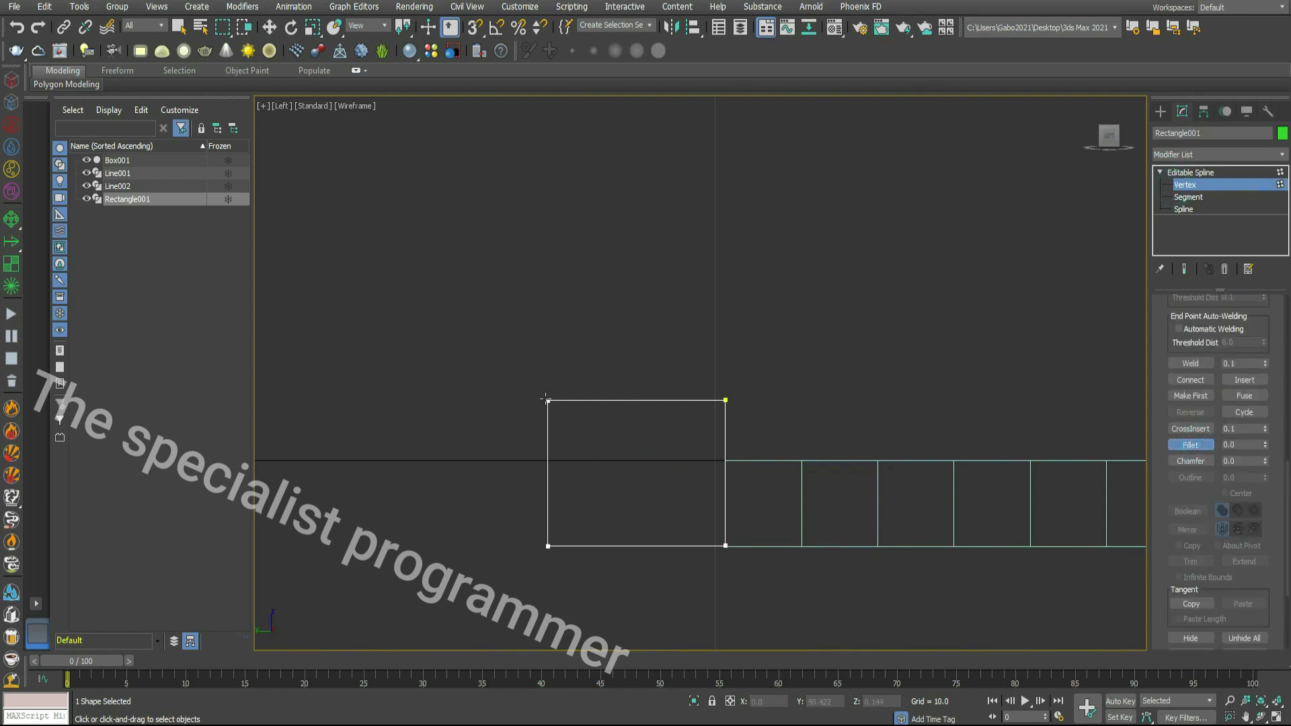
pyautogui.moveTo(546, 400); pyautogui.dragTo(512, 296)
# Step: Move the profile's outer vertices away from the road to widen it to about twice its width, then leave vertex editing and deselect it
pyautogui.moveTo(499, 356); pyautogui.dragTo(663, 542)
pyautogui.press('w')
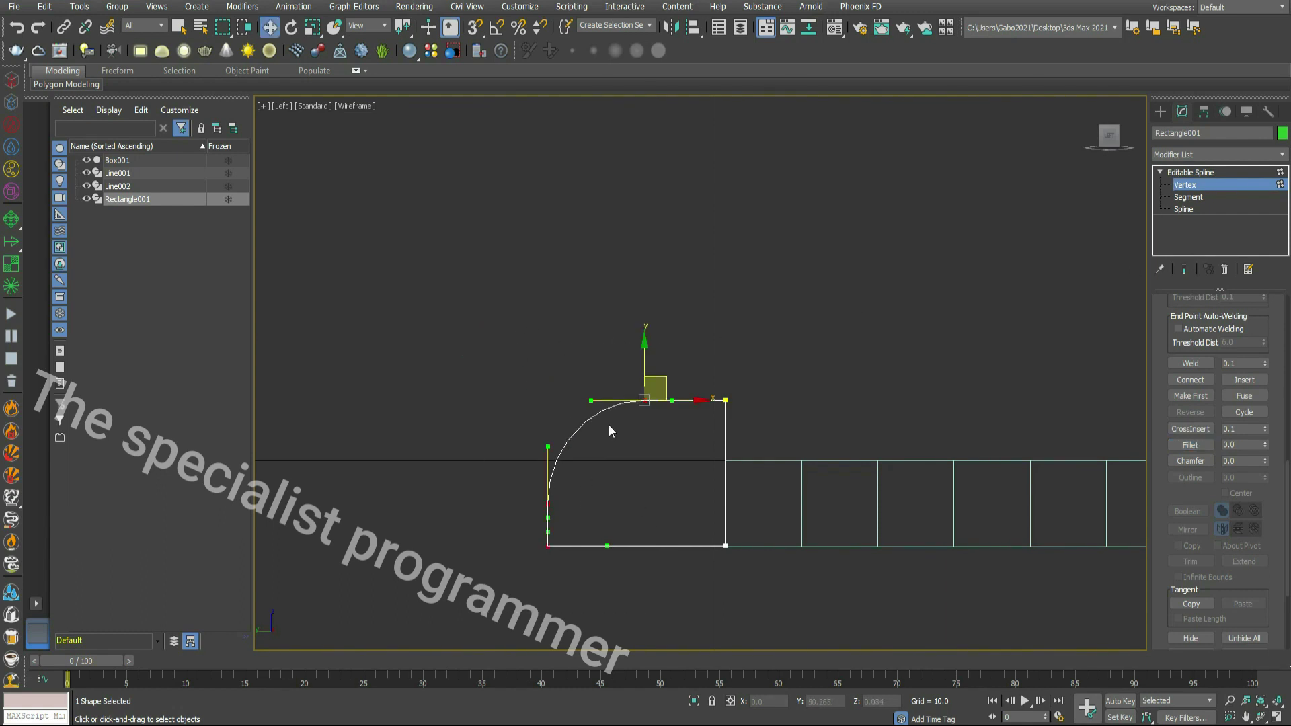
pyautogui.moveTo(683, 403); pyautogui.dragTo(529, 395)
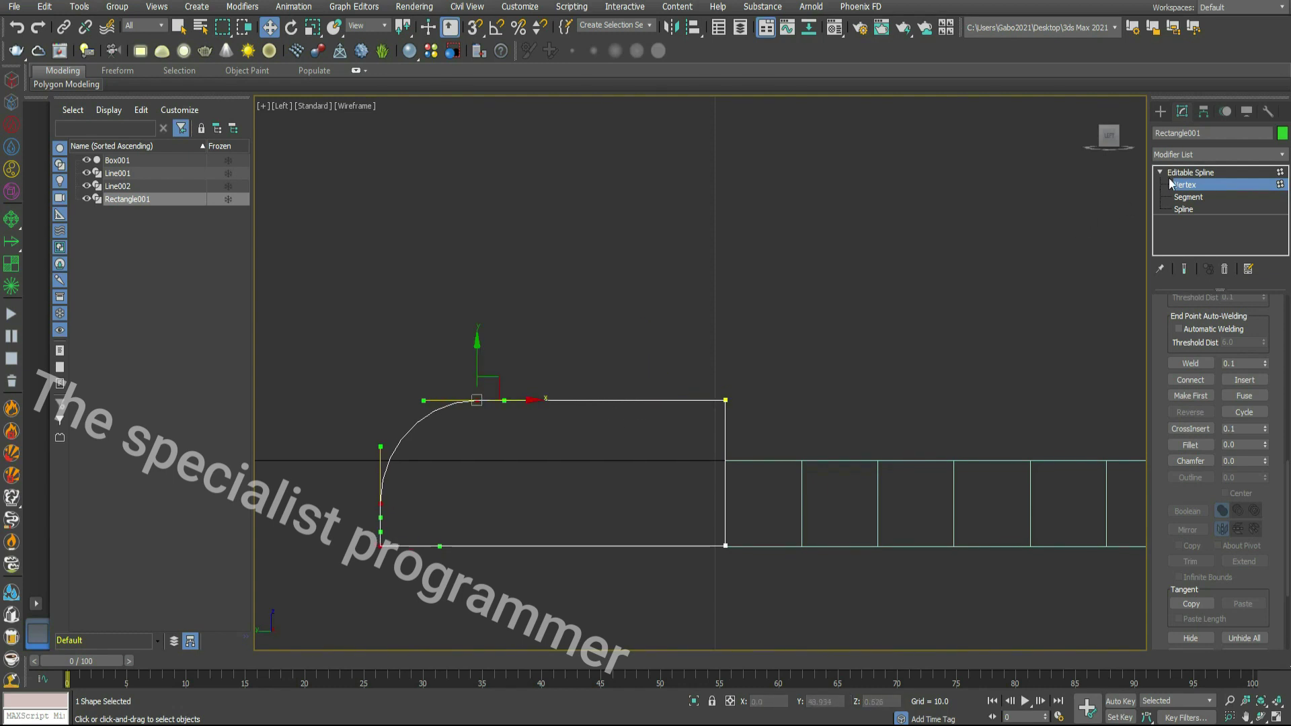
pyautogui.click(1189, 172)
pyautogui.click(1054, 273)
# Step: In the maximized Perspective view, add a Sweep modifier to the lines running along the road's sides
pyautogui.hotkey('alt', 'w')
pyautogui.scroll(3, 937, 521)
pyautogui.hotkey('alt', 'w')
pyautogui.moveTo(1025, 465); pyautogui.dragTo(764, 449, button='middle')
pyautogui.click(1230, 700)
pyautogui.moveTo(899, 542); pyautogui.dragTo(819, 443)
pyautogui.press('w')
pyautogui.click(960, 333)
pyautogui.click(1282, 154)
pyautogui.scroll(-15, 1199, 619)
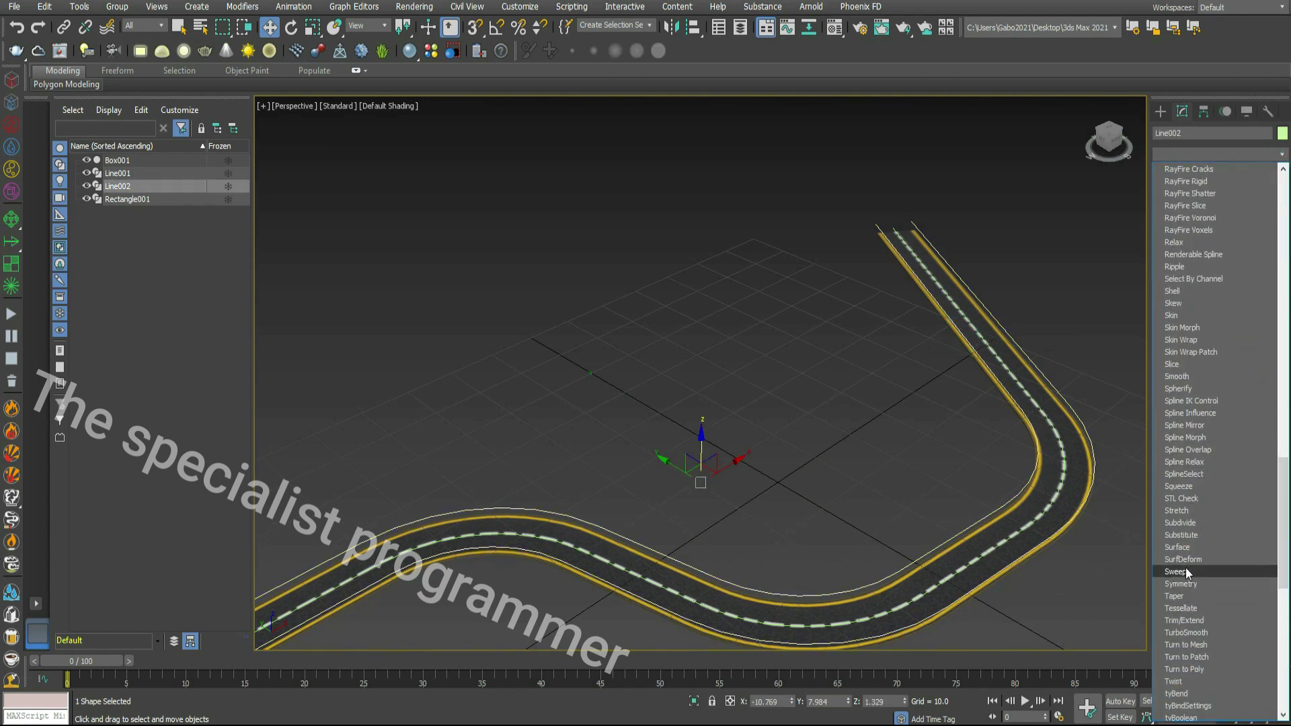
pyautogui.click(1178, 571)
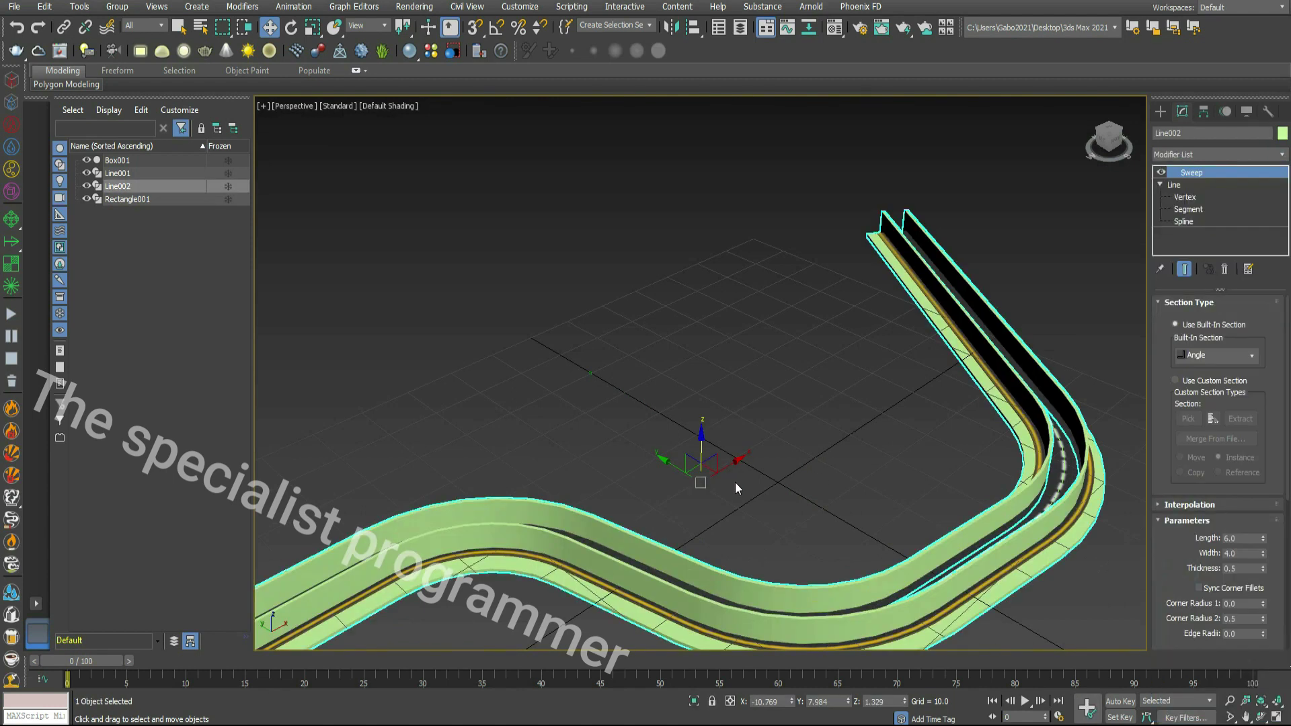
# Step: Switch the sweep to a custom section and pick the rounded curb profile as its shape
pyautogui.click(1175, 380)
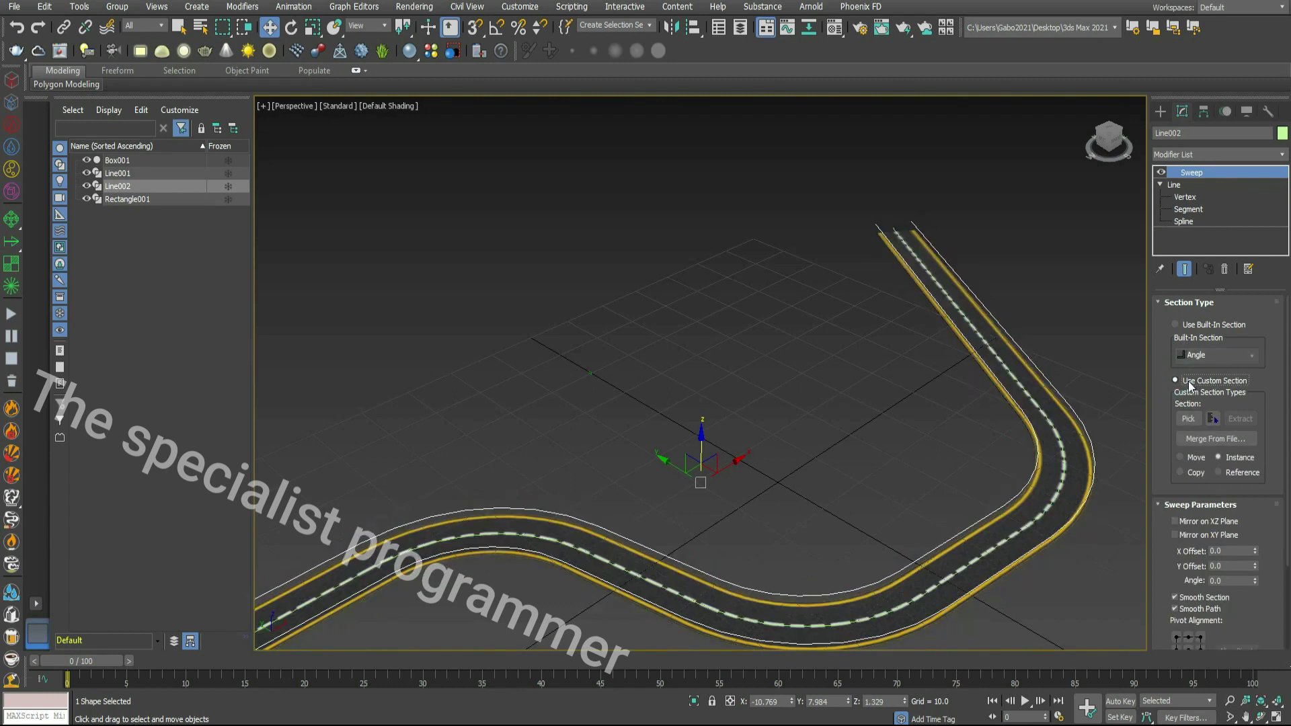
pyautogui.click(1188, 419)
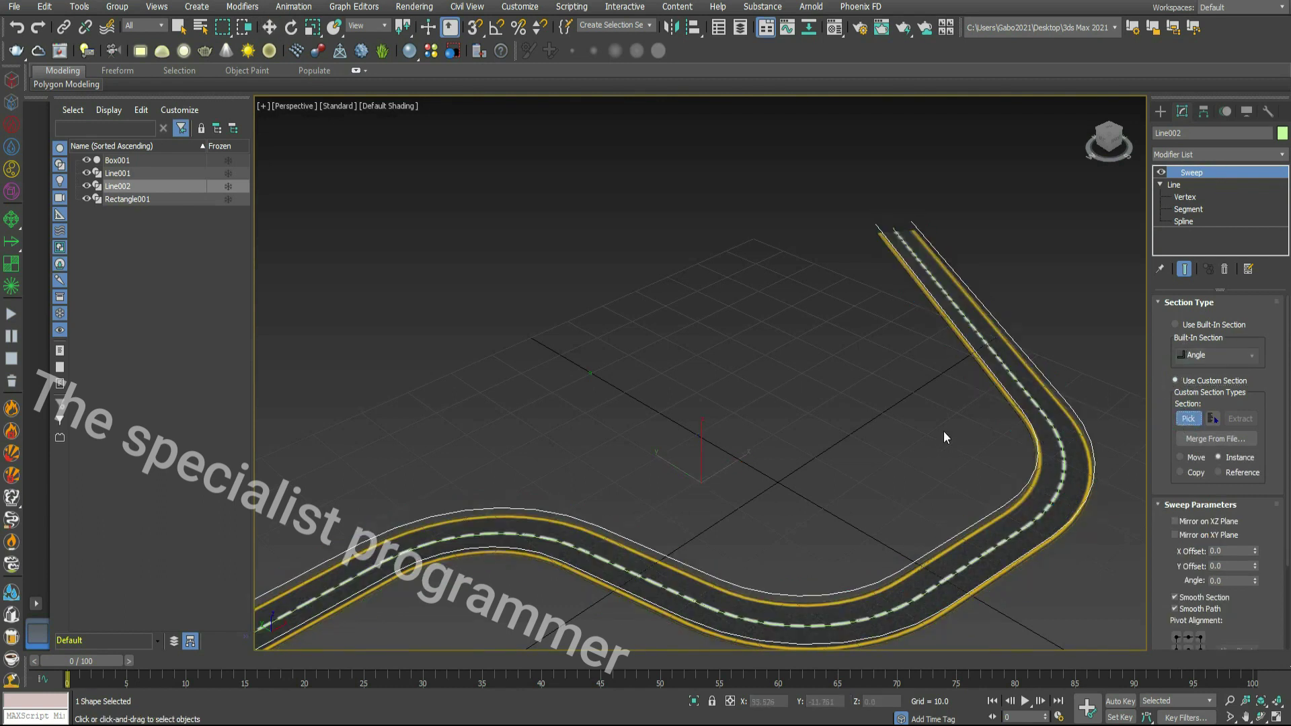
pyautogui.click(591, 373)
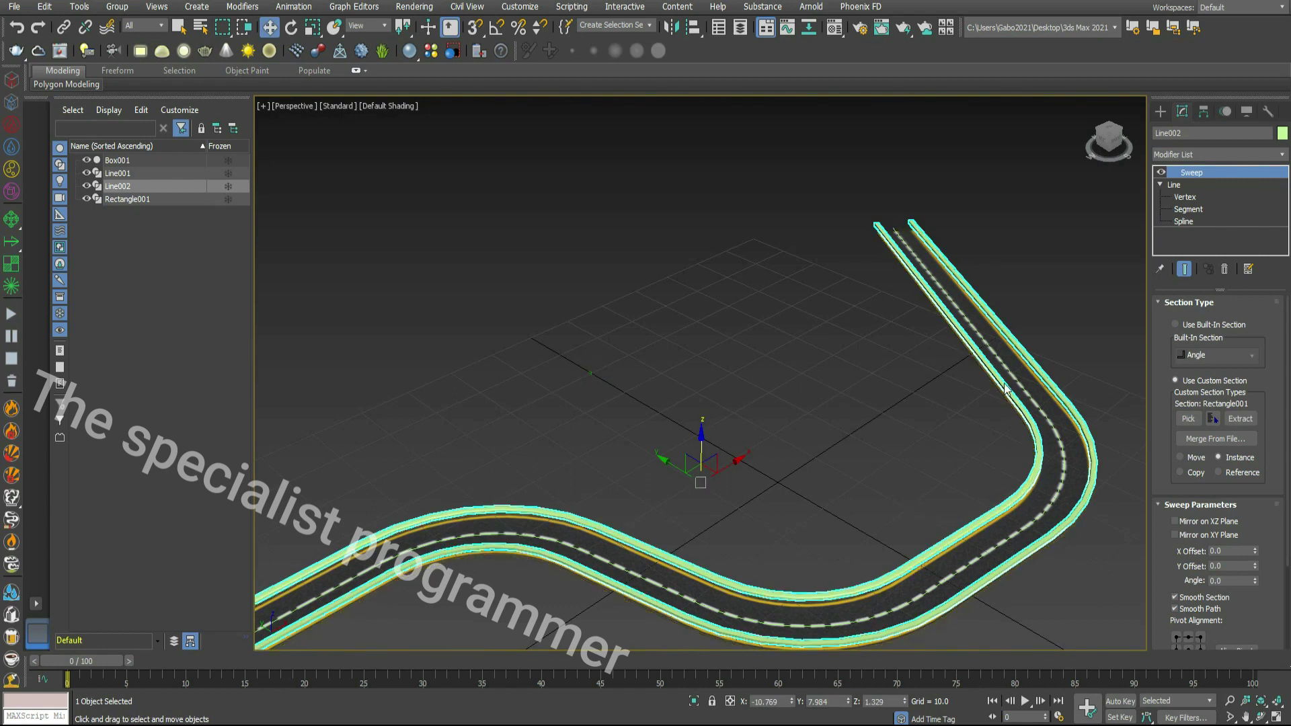
# Step: At the road's near end, try mirroring the swept curbs on the XZ plane, and switch the mirroring off again
pyautogui.click(1090, 103)
pyautogui.moveTo(1110, 148); pyautogui.dragTo(1136, 132)
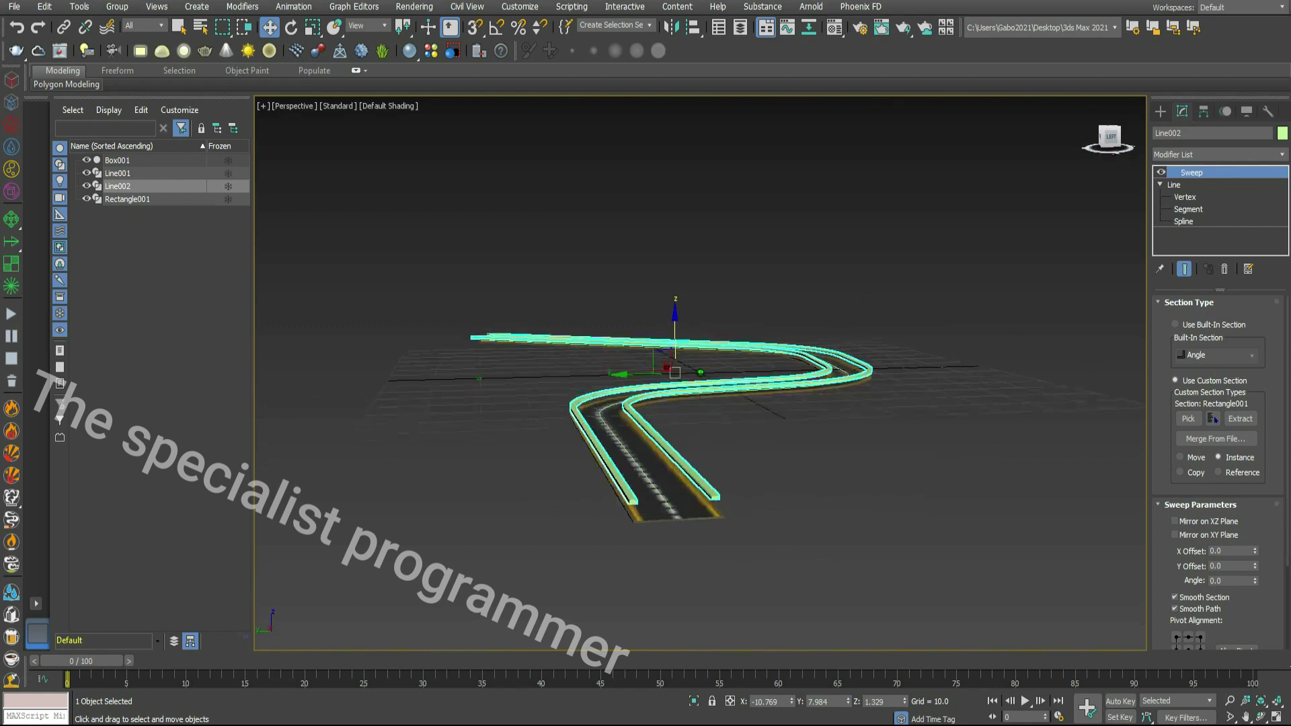
pyautogui.scroll(4, 641, 514)
pyautogui.scroll(2, 639, 513)
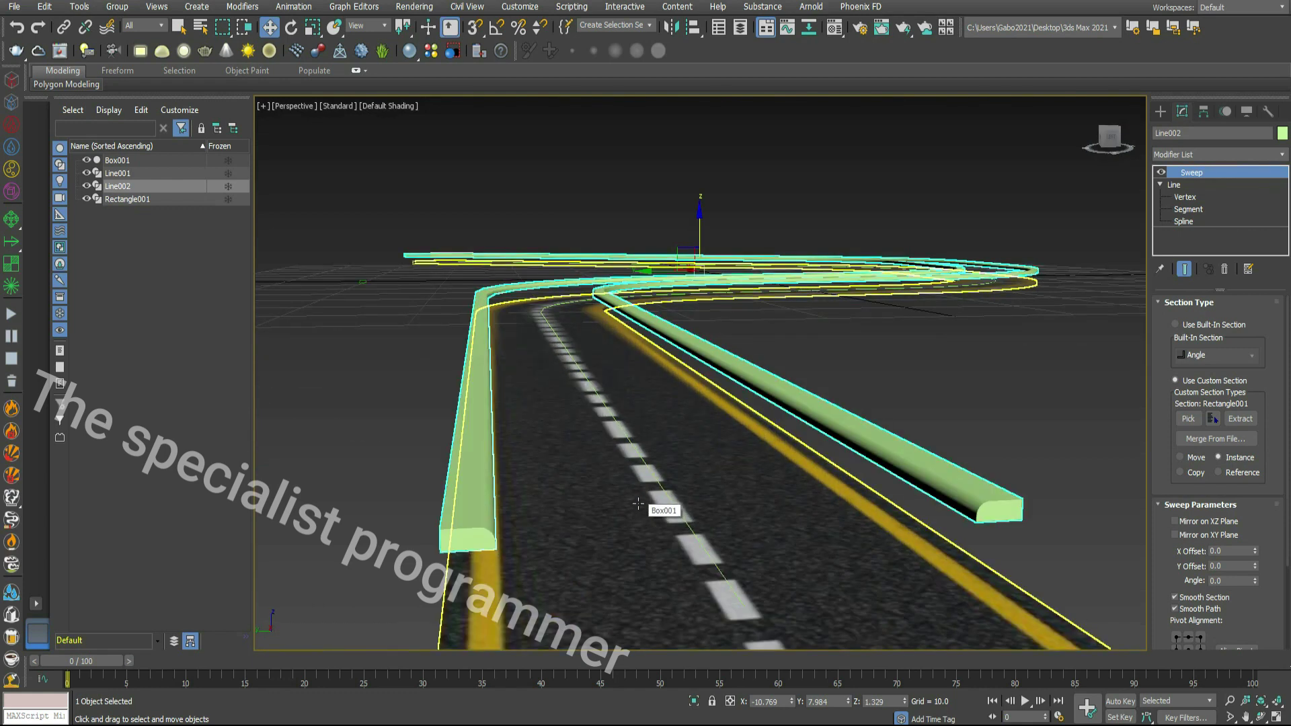
pyautogui.click(1175, 522)
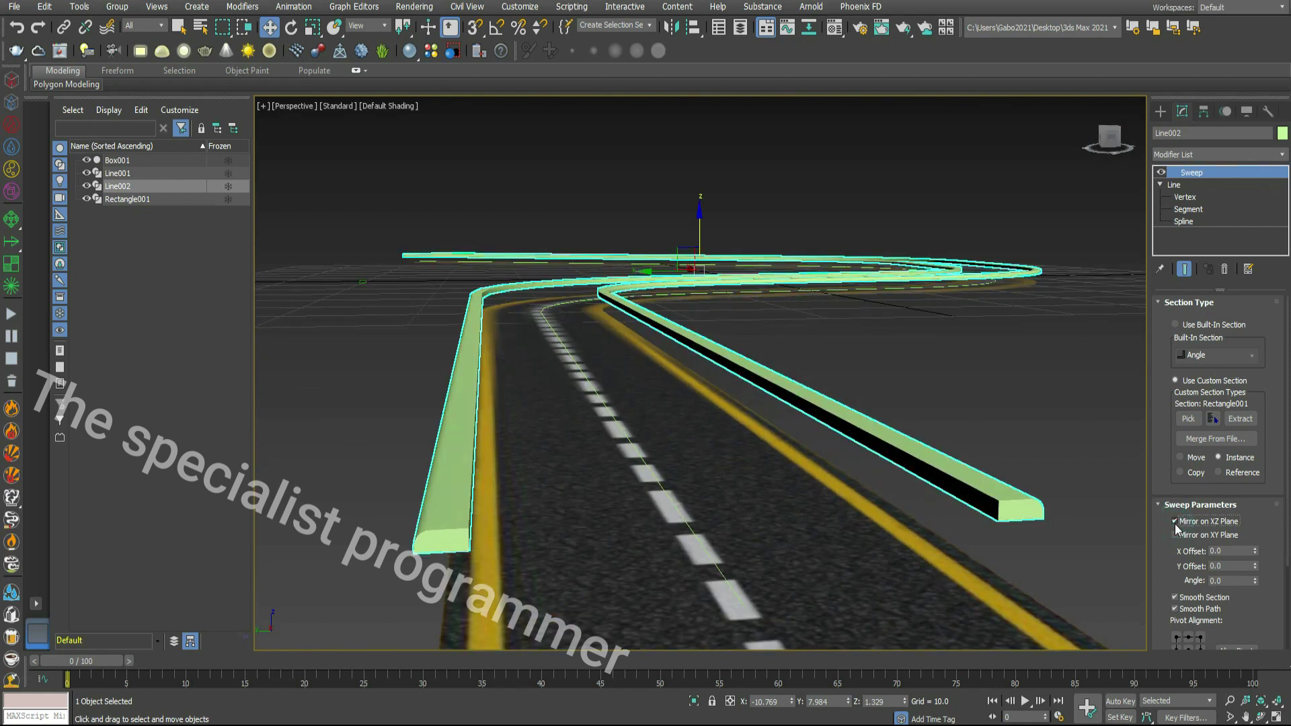
pyautogui.click(1174, 522)
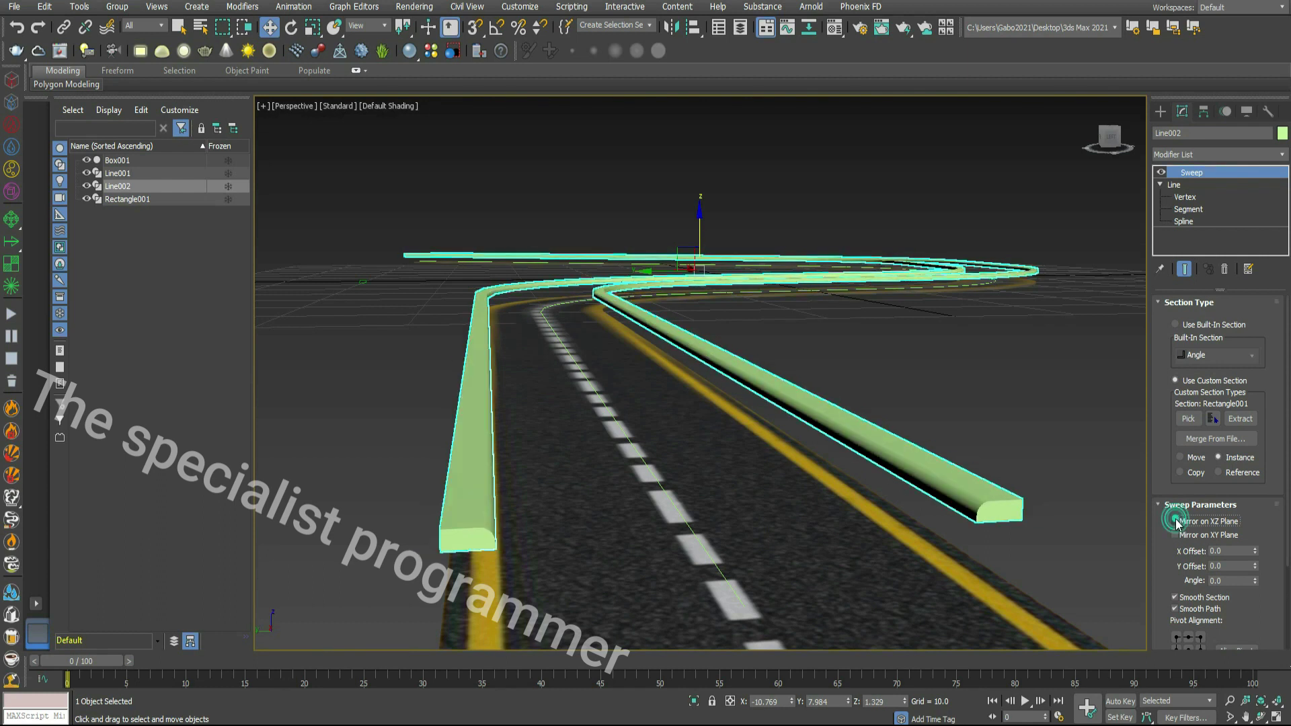
# Step: Align the sweep's pivot to the section's top-left corner and lower the curbs to a Z position of 0.4
pyautogui.rightClick(697, 230)
pyautogui.click(706, 235)
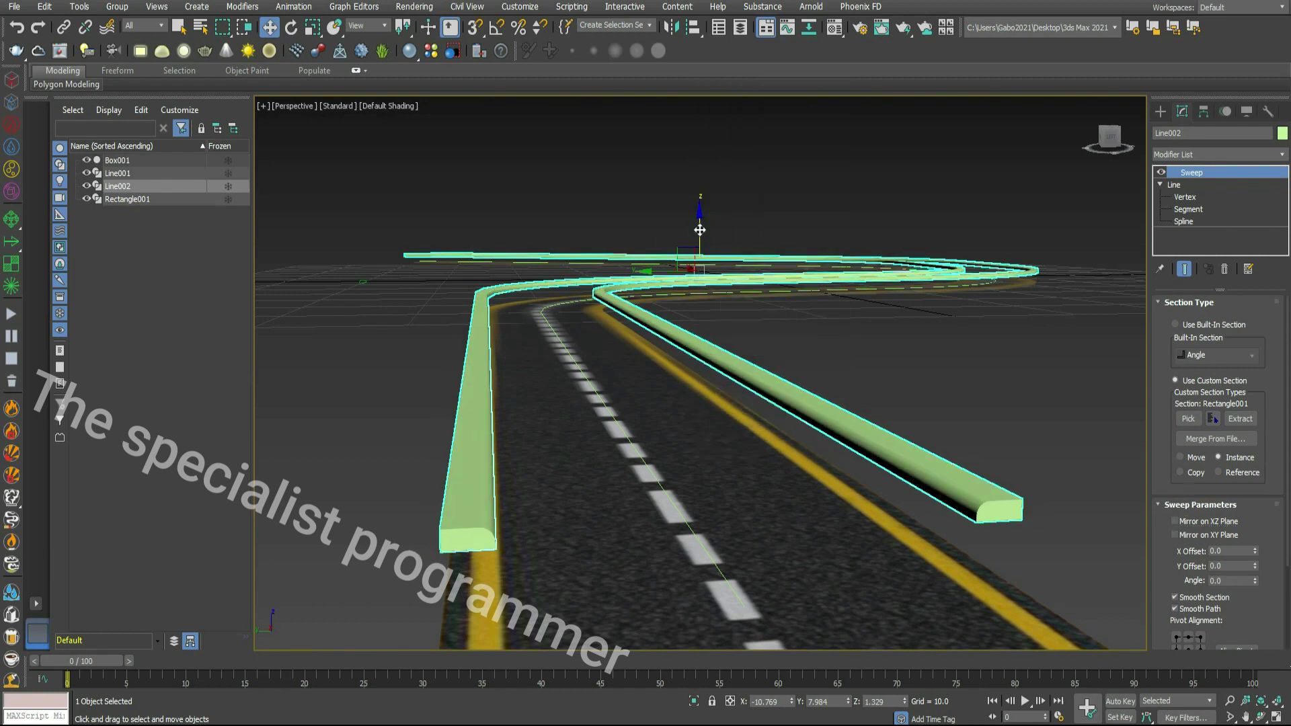
pyautogui.moveTo(699, 230); pyautogui.dragTo(700, 237)
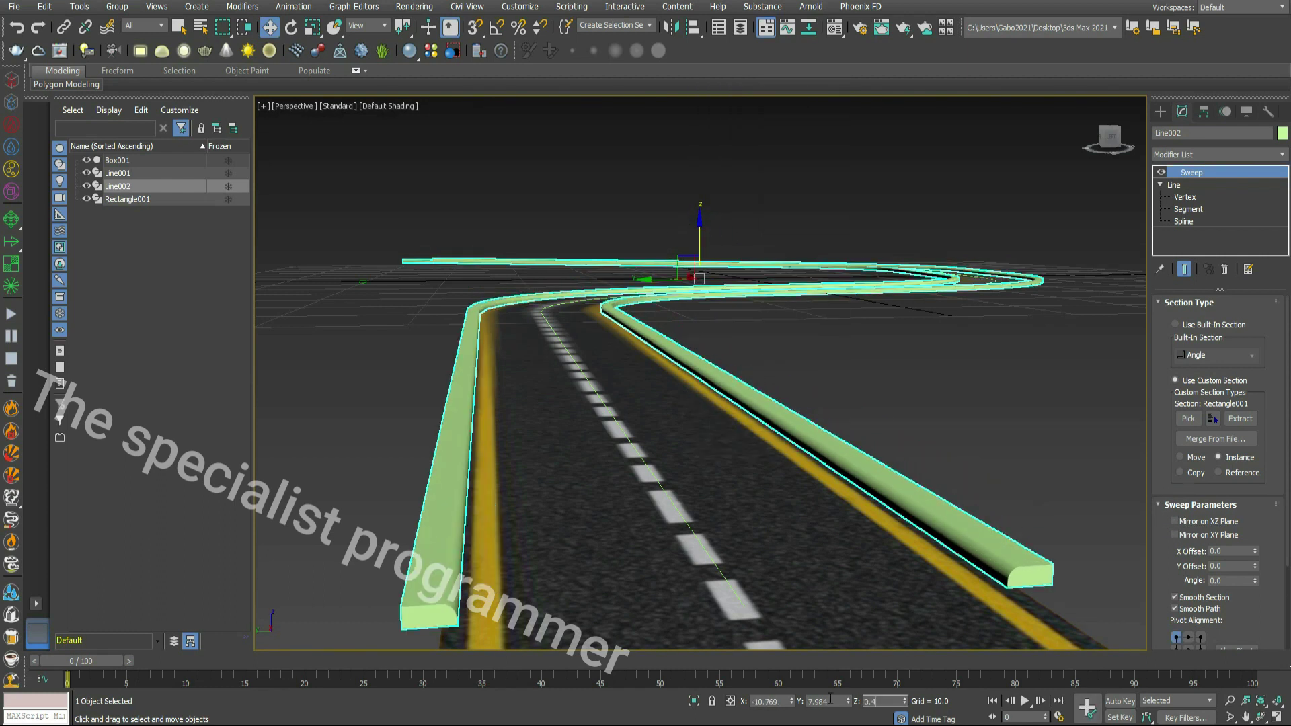
pyautogui.press('Return')
# Step: Clone the road's center line as one independent copy raised to about 1.03 in Z
pyautogui.moveTo(1108, 149); pyautogui.dragTo(952, 286)
pyautogui.click(1245, 717)
pyautogui.moveTo(837, 479); pyautogui.dragTo(1034, 393)
pyautogui.rightClick(1035, 393)
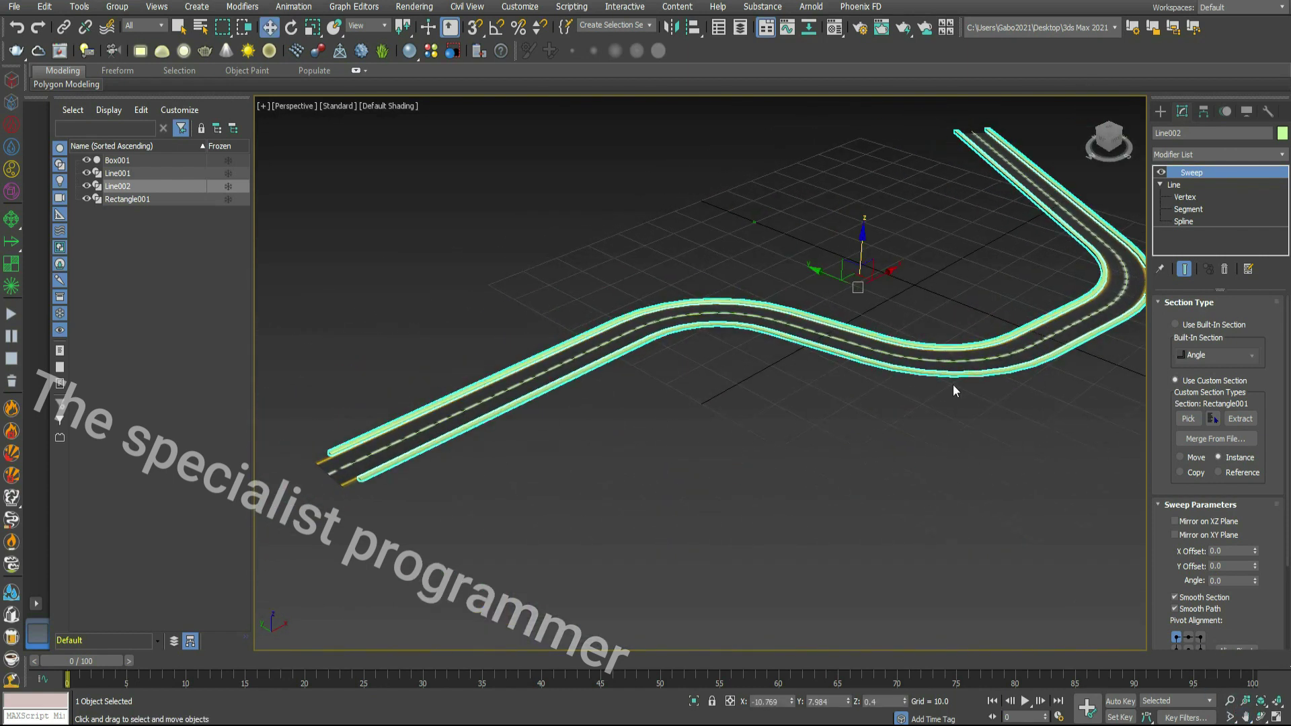
pyautogui.click(945, 361)
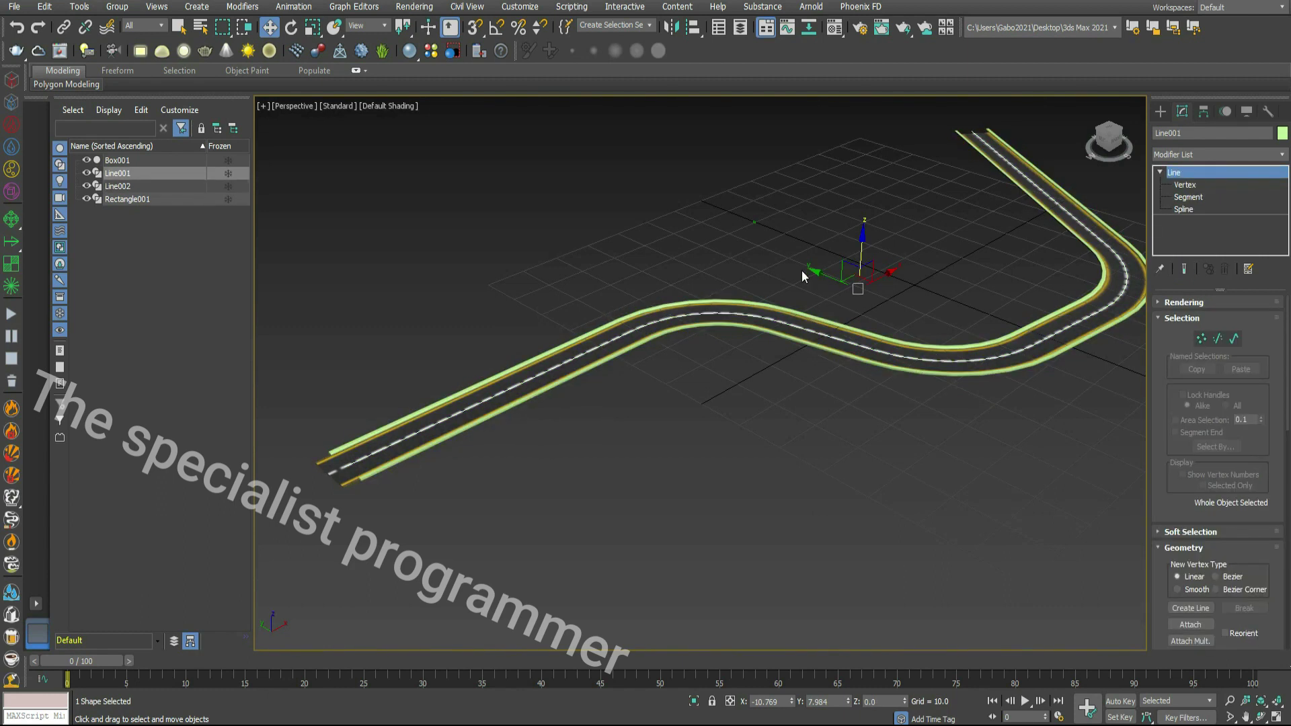
pyautogui.keyDown('shift'); pyautogui.moveTo(863, 246); pyautogui.dragTo(864, 242); pyautogui.keyUp('shift')
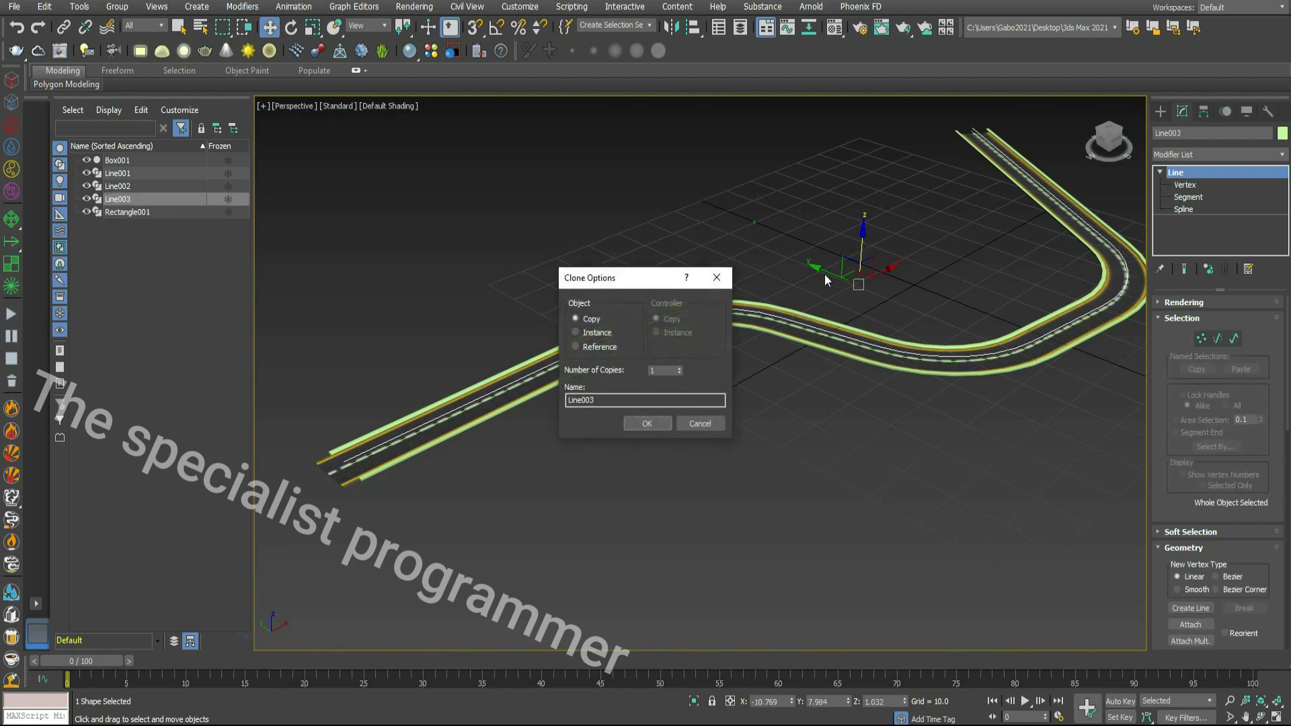
pyautogui.click(647, 423)
# Step: In the maximized Top view, outline the copied center line out to the outer edge of the curb inside the lower bend
pyautogui.click(1184, 209)
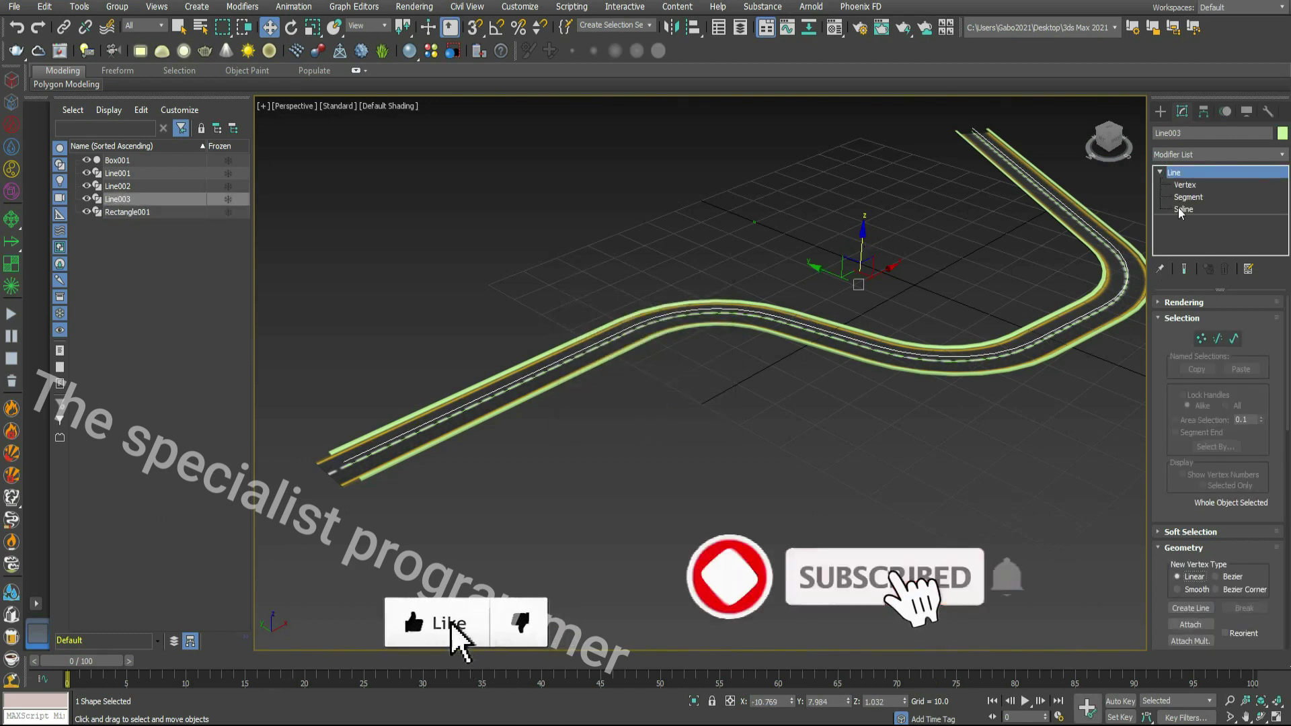
pyautogui.hotkey('alt', 'w')
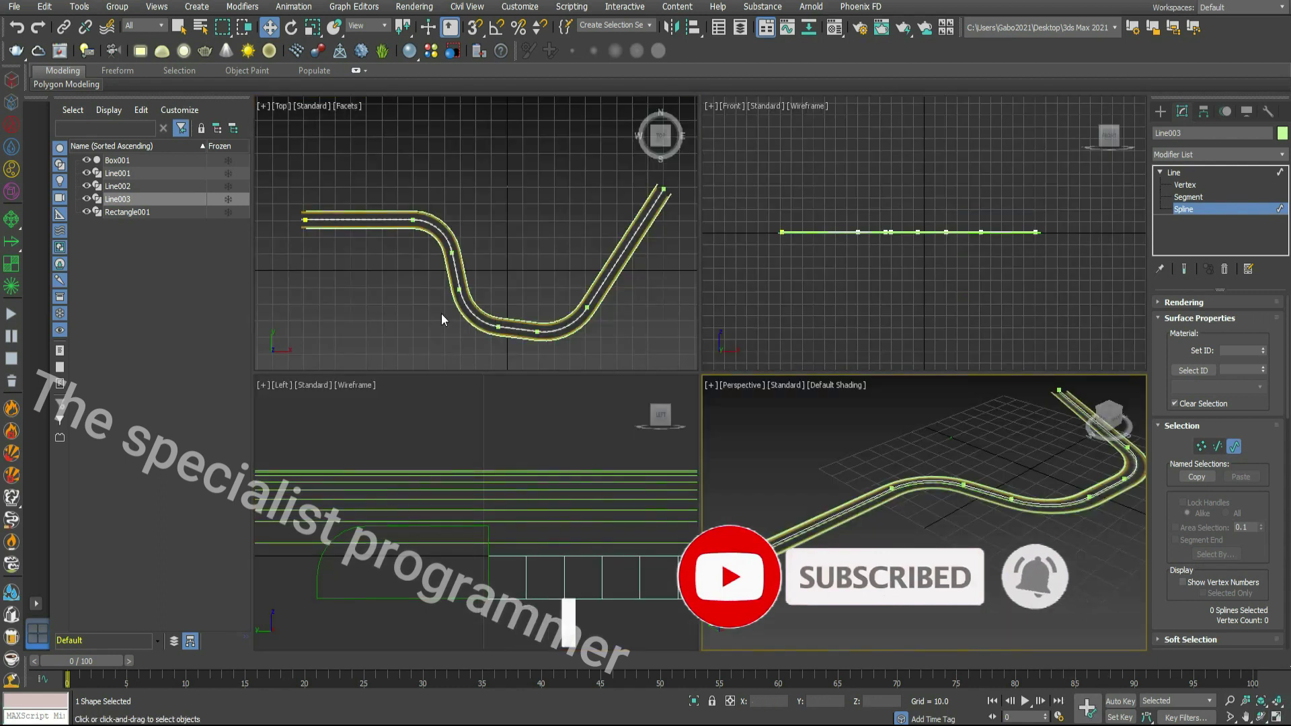
pyautogui.hotkey('alt', 'w')
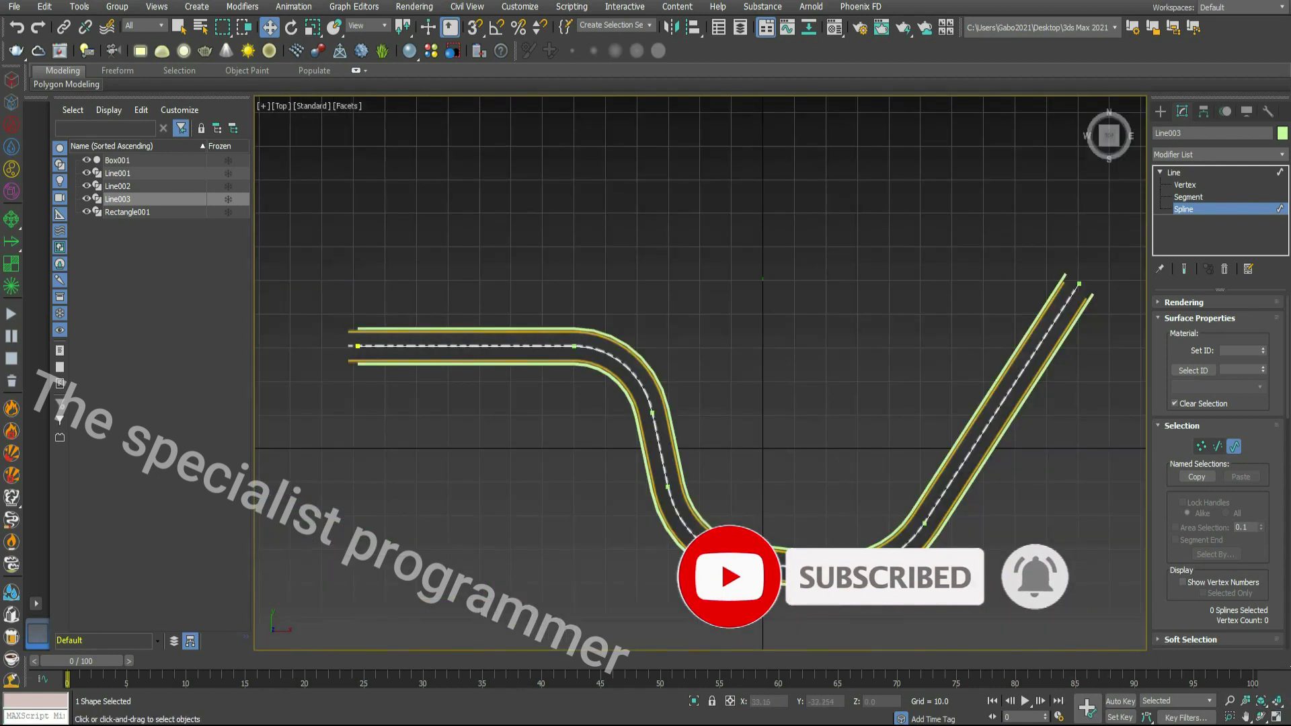
pyautogui.moveTo(983, 587); pyautogui.dragTo(967, 522, button='middle')
pyautogui.click(1230, 700)
pyautogui.moveTo(770, 480); pyautogui.dragTo(792, 512)
pyautogui.moveTo(743, 478); pyautogui.dragTo(757, 473)
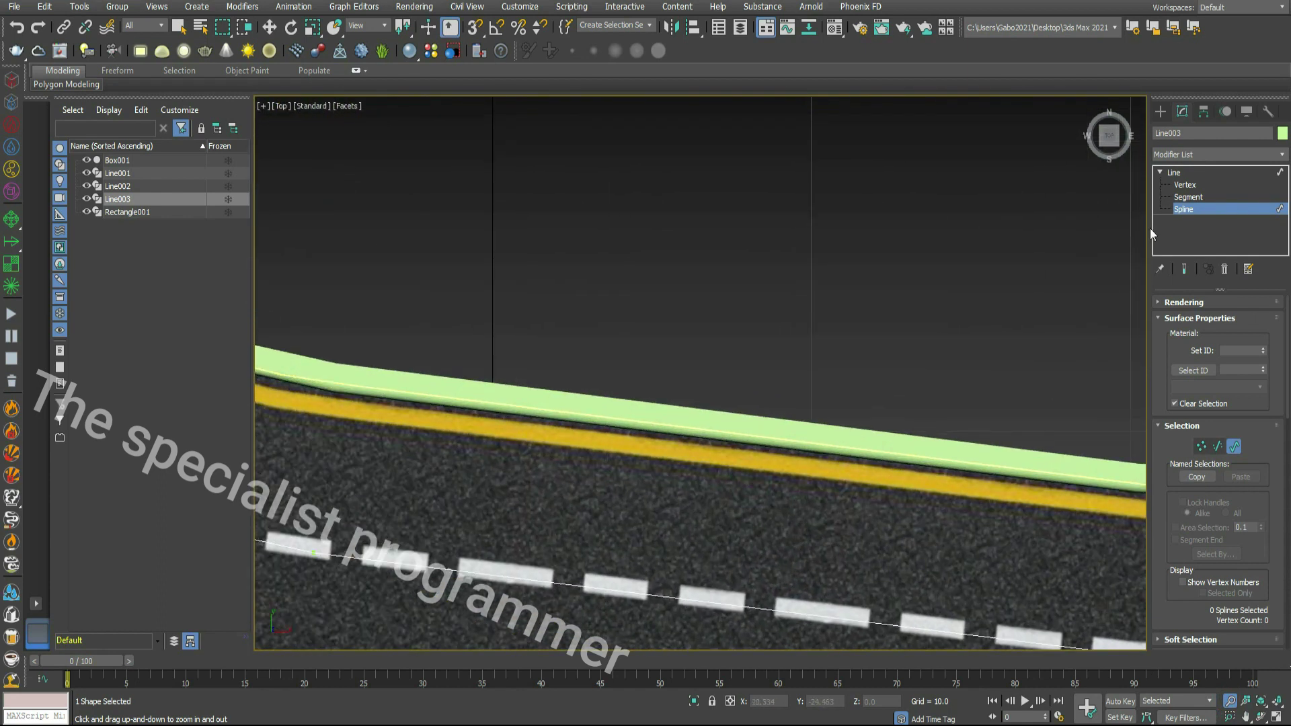
pyautogui.scroll(-5, 1230, 548)
pyautogui.scroll(-2, 1230, 548)
pyautogui.click(1187, 605)
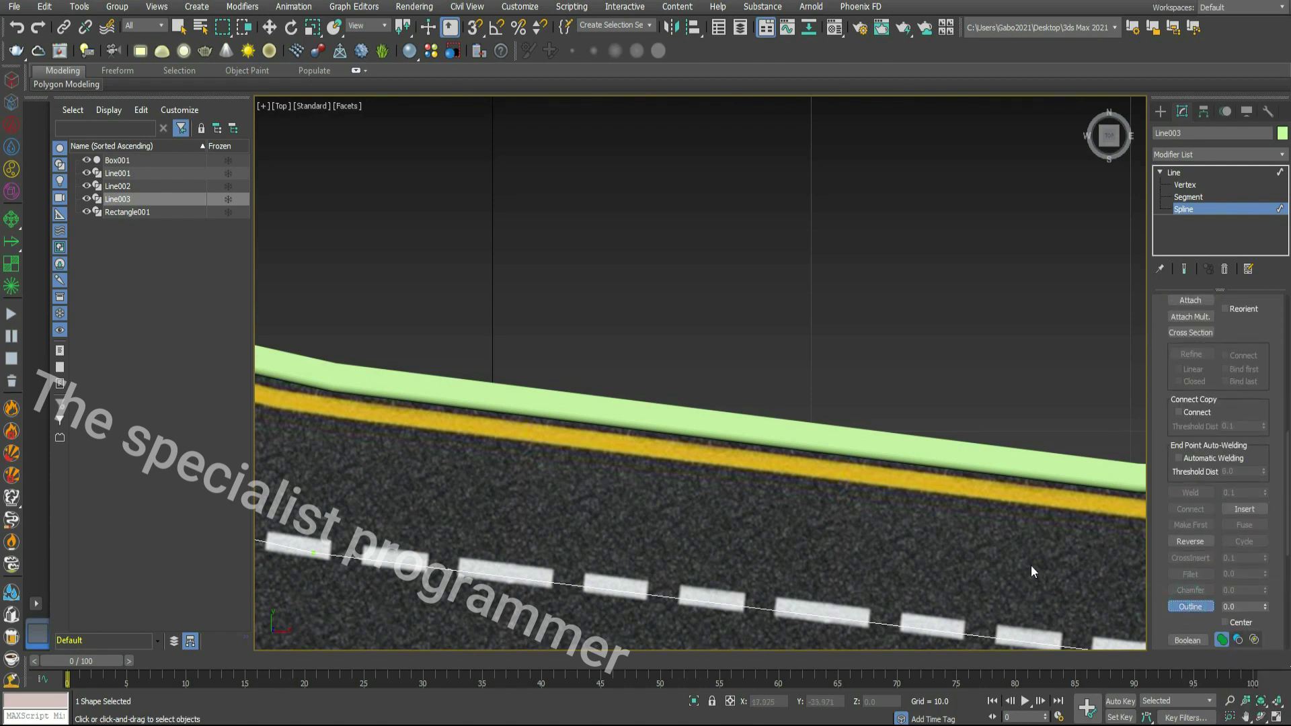
pyautogui.moveTo(745, 609); pyautogui.dragTo(769, 420)
pyautogui.scroll(-4, 1022, 534)
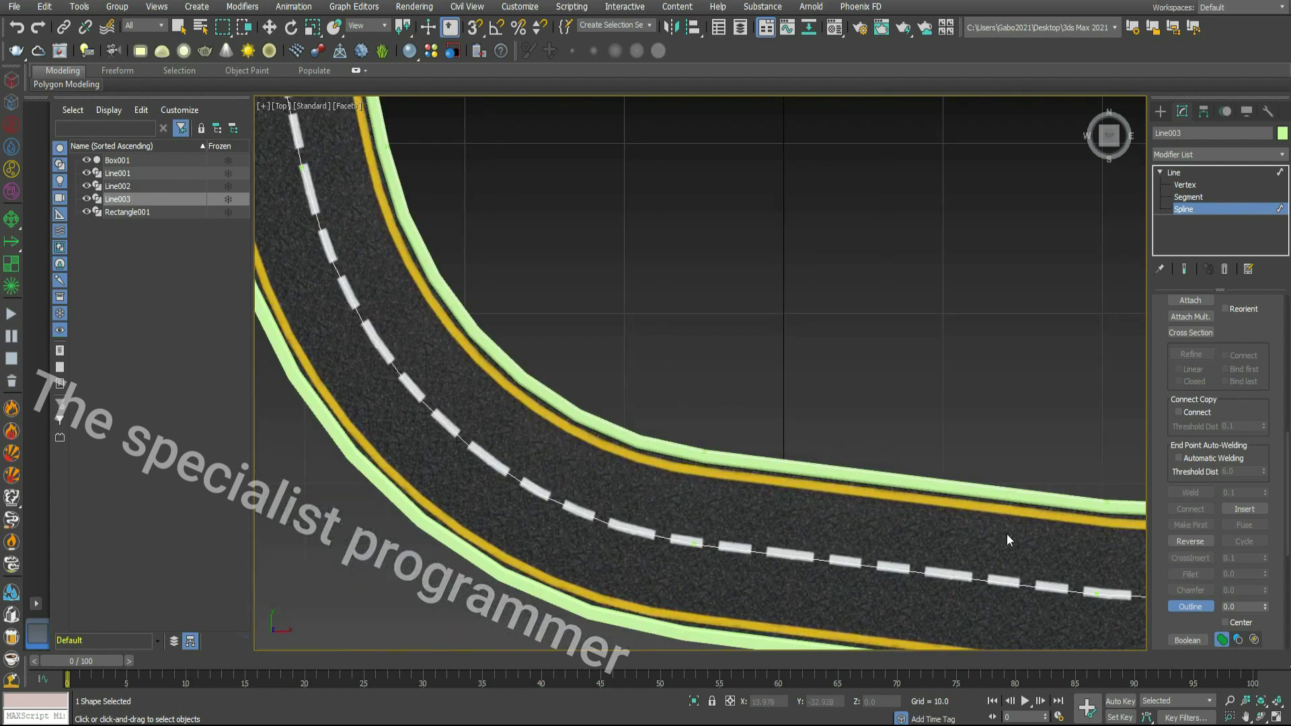
# Step: Delete the closing segments of the outlined copy at the road's ends
pyautogui.click(1188, 197)
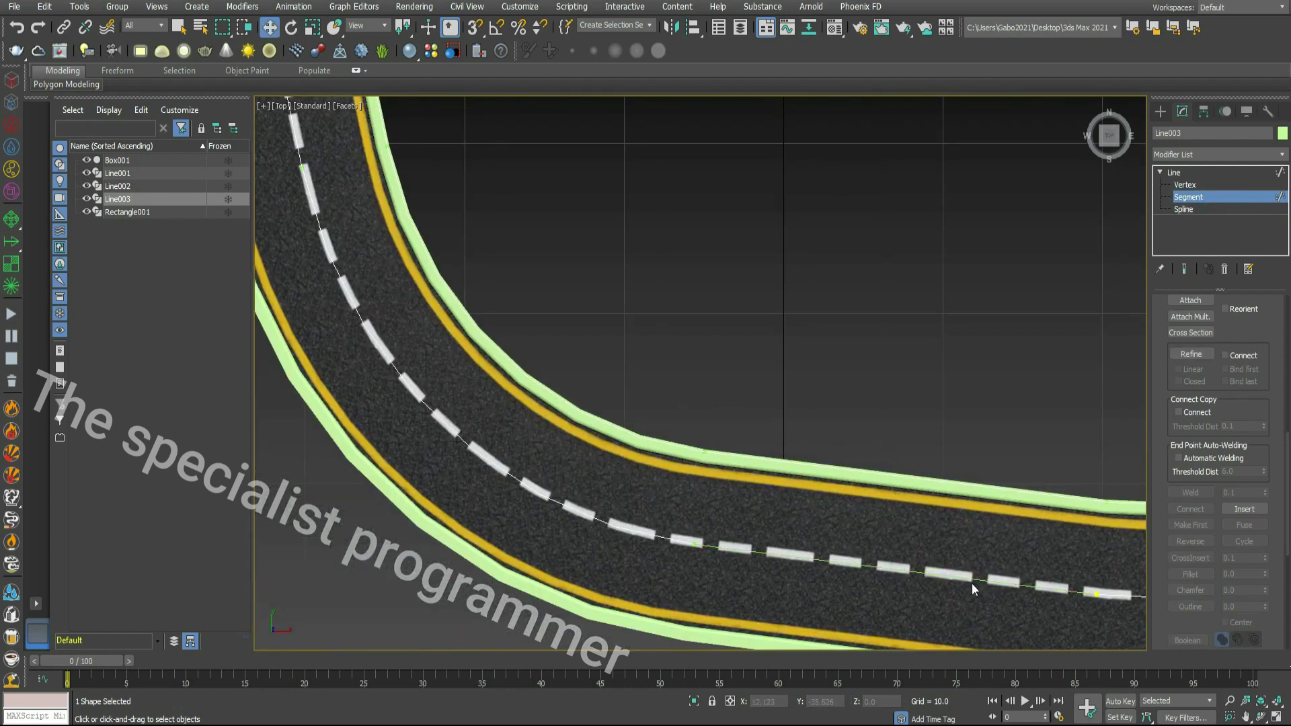
pyautogui.scroll(-2, 1017, 605)
pyautogui.scroll(-2, 1016, 605)
pyautogui.click(643, 306)
pyautogui.press('Delete')
pyautogui.click(609, 168)
pyautogui.press('Delete')
pyautogui.click(1245, 717)
pyautogui.moveTo(1044, 577); pyautogui.dragTo(640, 402)
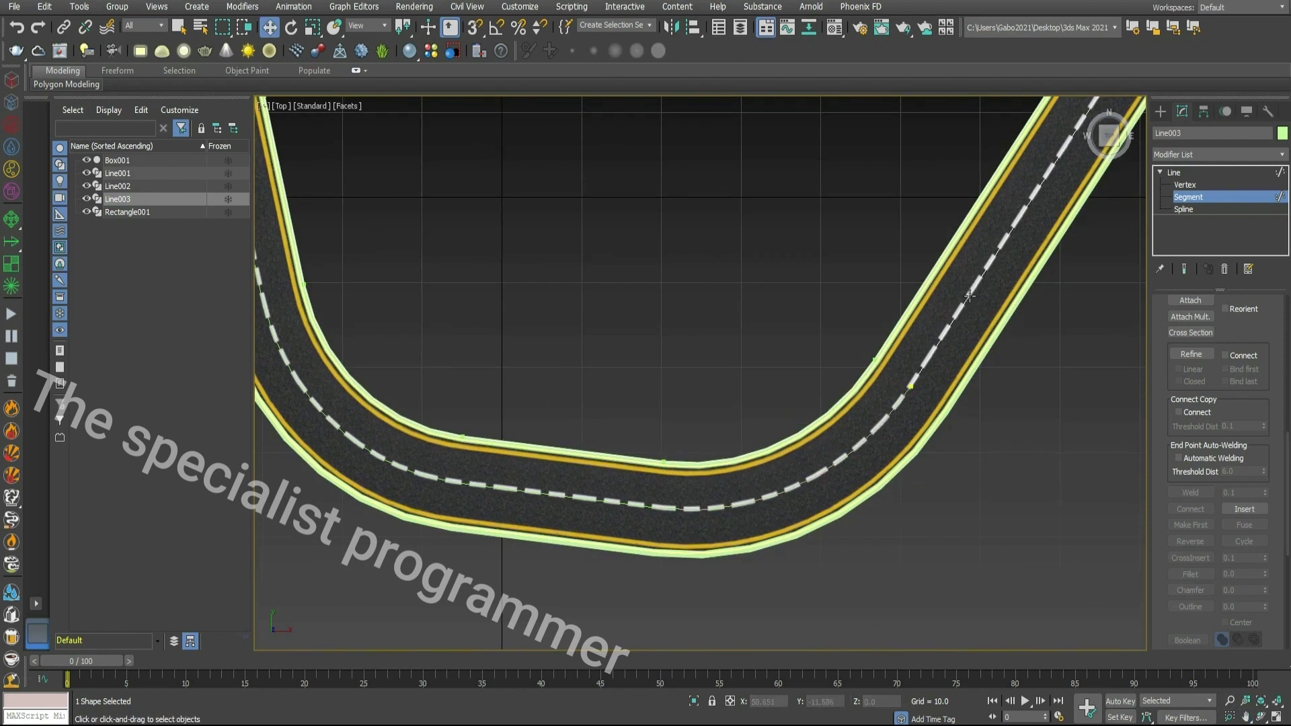
pyautogui.moveTo(952, 355); pyautogui.dragTo(887, 566)
pyautogui.press('w')
pyautogui.click(1245, 717)
pyautogui.moveTo(703, 632); pyautogui.dragTo(841, 429)
pyautogui.moveTo(376, 282); pyautogui.dragTo(873, 587)
pyautogui.moveTo(435, 283); pyautogui.dragTo(886, 394)
pyautogui.rightClick(801, 392)
pyautogui.click(731, 322)
pyautogui.press('Delete')
pyautogui.click(365, 298)
pyautogui.press('Delete')
# Step: Outline the copied line again toward the outer edge of the opposite curb
pyautogui.moveTo(1062, 523); pyautogui.dragTo(747, 314, button='middle')
pyautogui.moveTo(1094, 507); pyautogui.dragTo(780, 300, button='middle')
pyautogui.scroll(7, 836, 456)
pyautogui.scroll(-1, 841, 455)
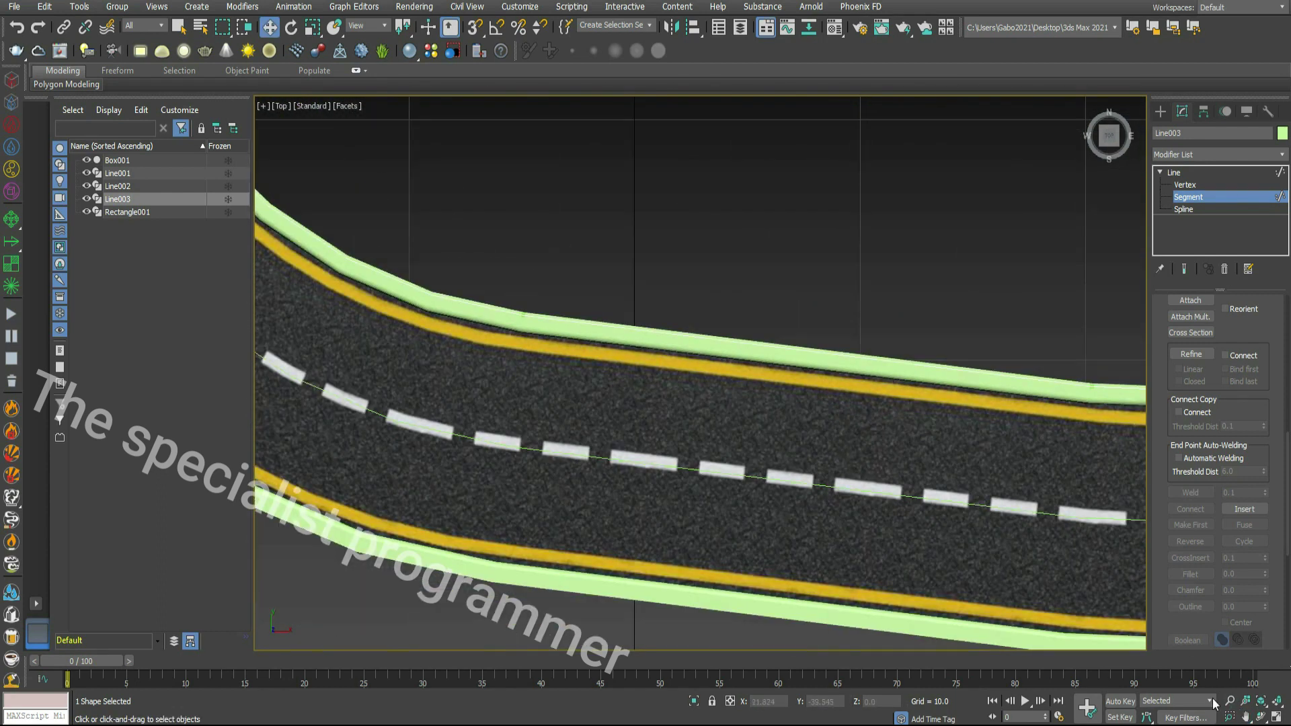
pyautogui.click(1245, 717)
pyautogui.moveTo(876, 539); pyautogui.dragTo(870, 386)
pyautogui.scroll(2, 870, 386)
pyautogui.moveTo(976, 422); pyautogui.dragTo(966, 481)
pyautogui.click(1230, 701)
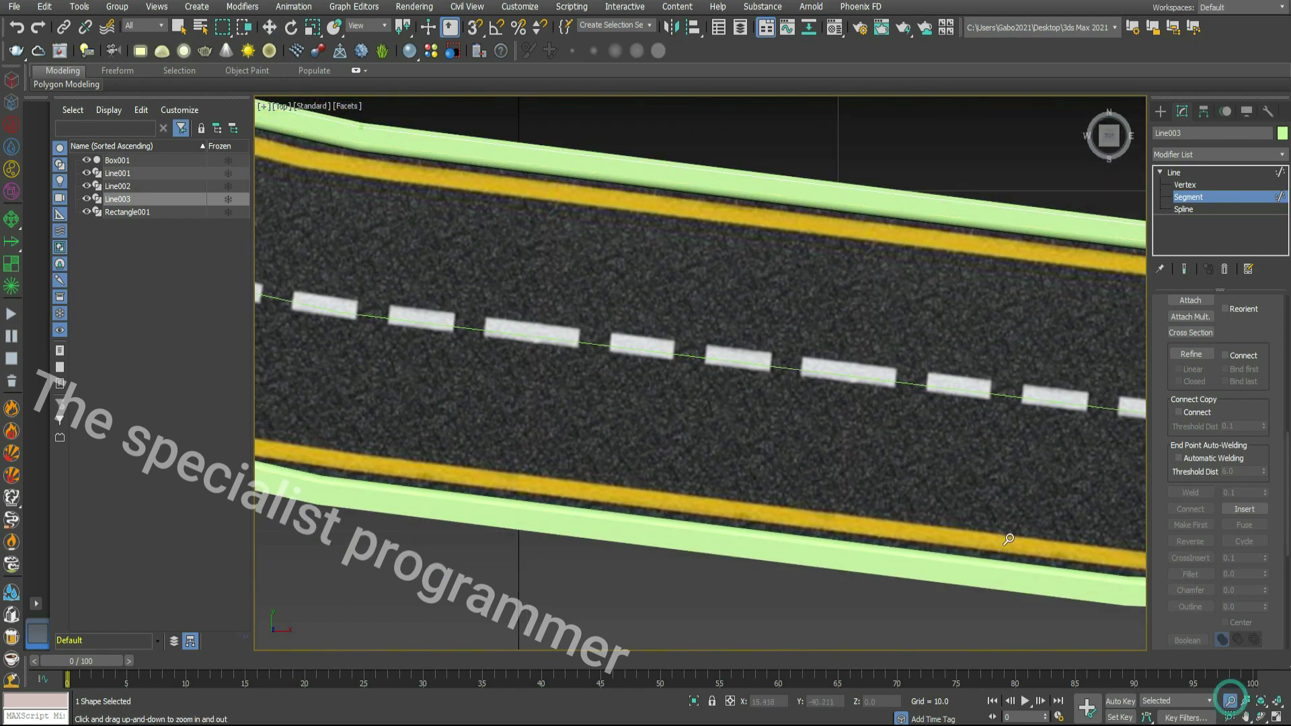
pyautogui.scroll(2, 1008, 540)
pyautogui.press('w')
pyautogui.click(1183, 209)
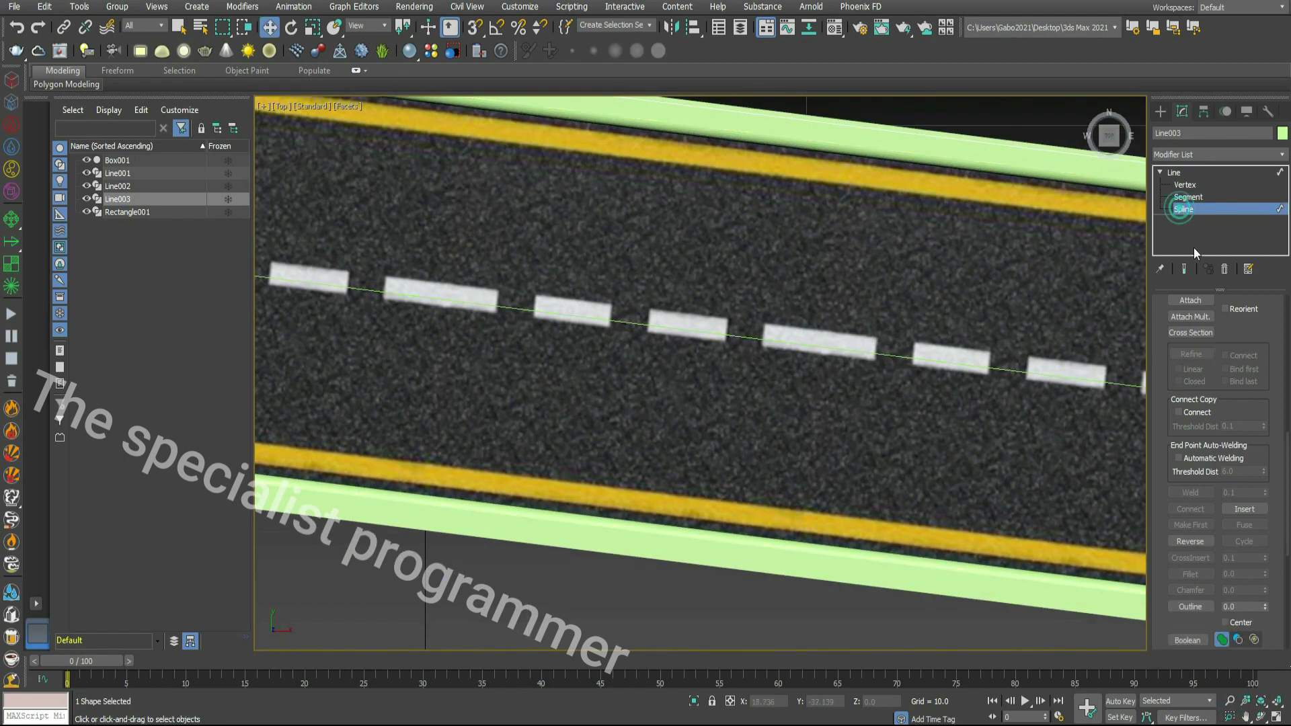
pyautogui.scroll(-2, 1228, 531)
pyautogui.click(1193, 523)
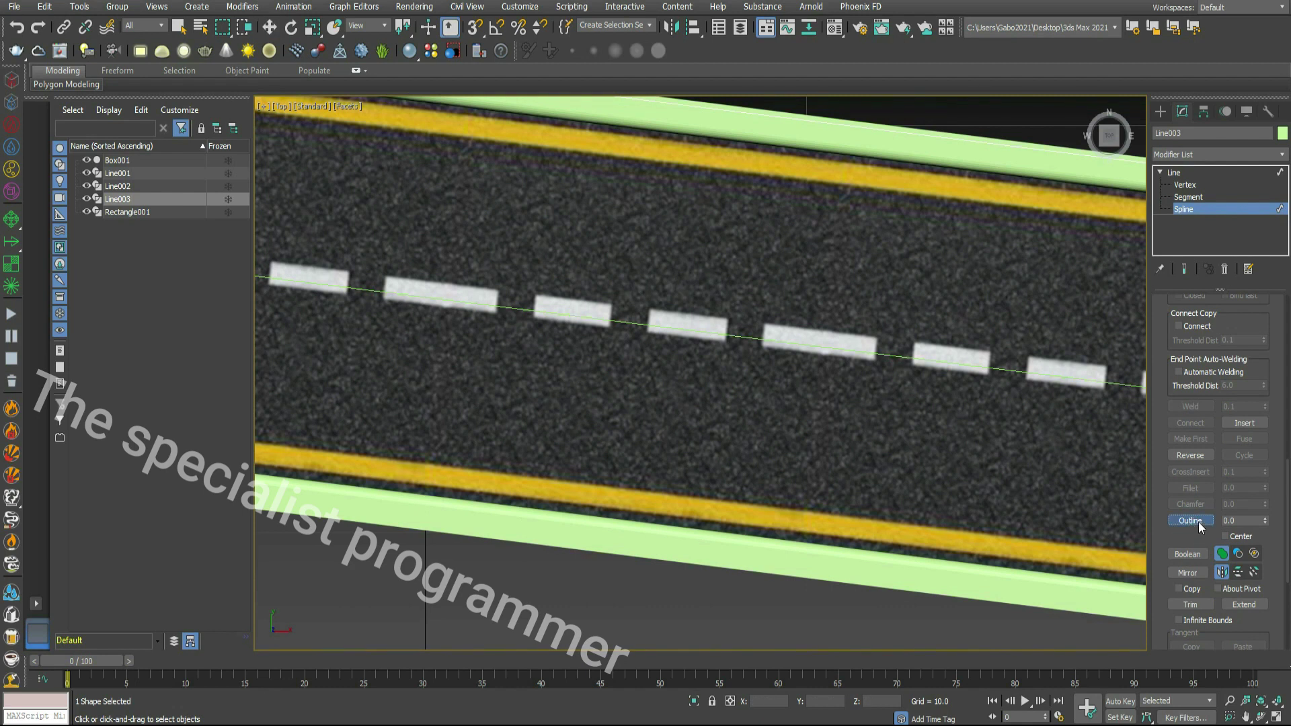
pyautogui.moveTo(886, 130); pyautogui.dragTo(922, 234)
# Step: Switch the outlined copy to segment editing and bring the road's far end into view
pyautogui.scroll(-4, 922, 193)
pyautogui.moveTo(901, 25); pyautogui.dragTo(901, 23)
pyautogui.scroll(-4, 966, 353)
pyautogui.click(1183, 196)
pyautogui.moveTo(885, 377); pyautogui.dragTo(550, 703, button='middle')
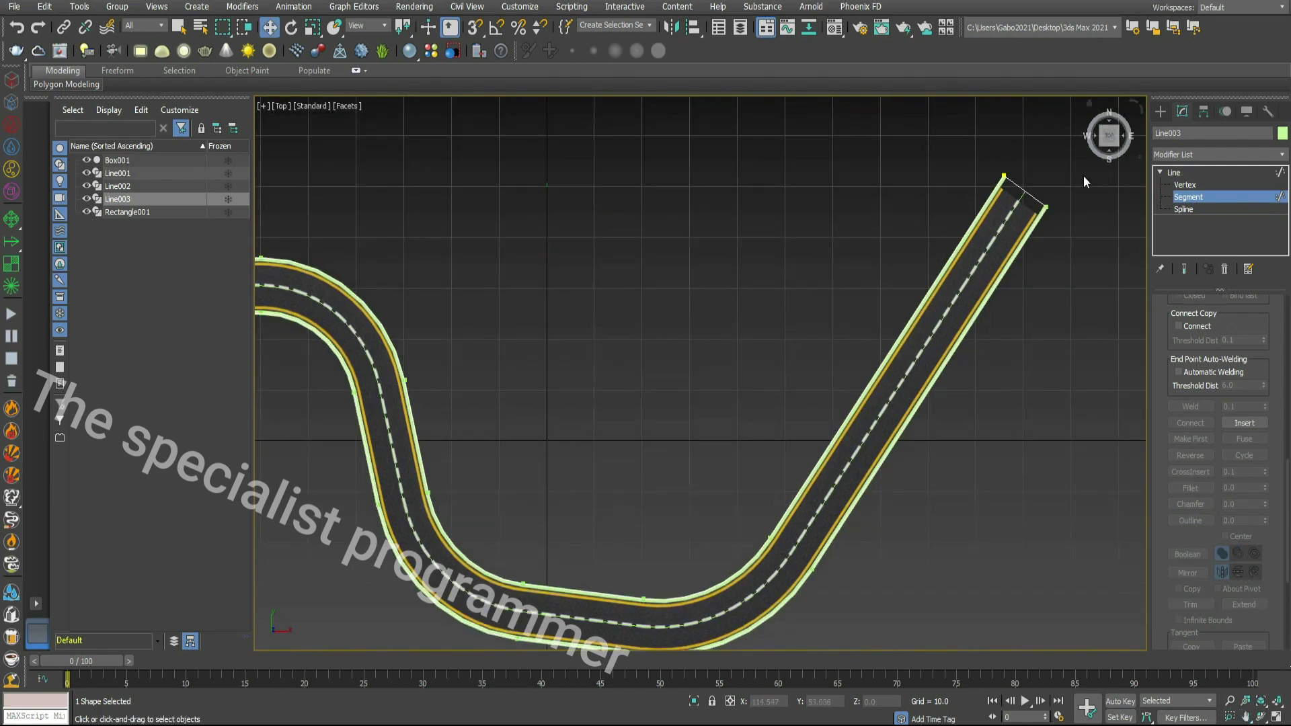
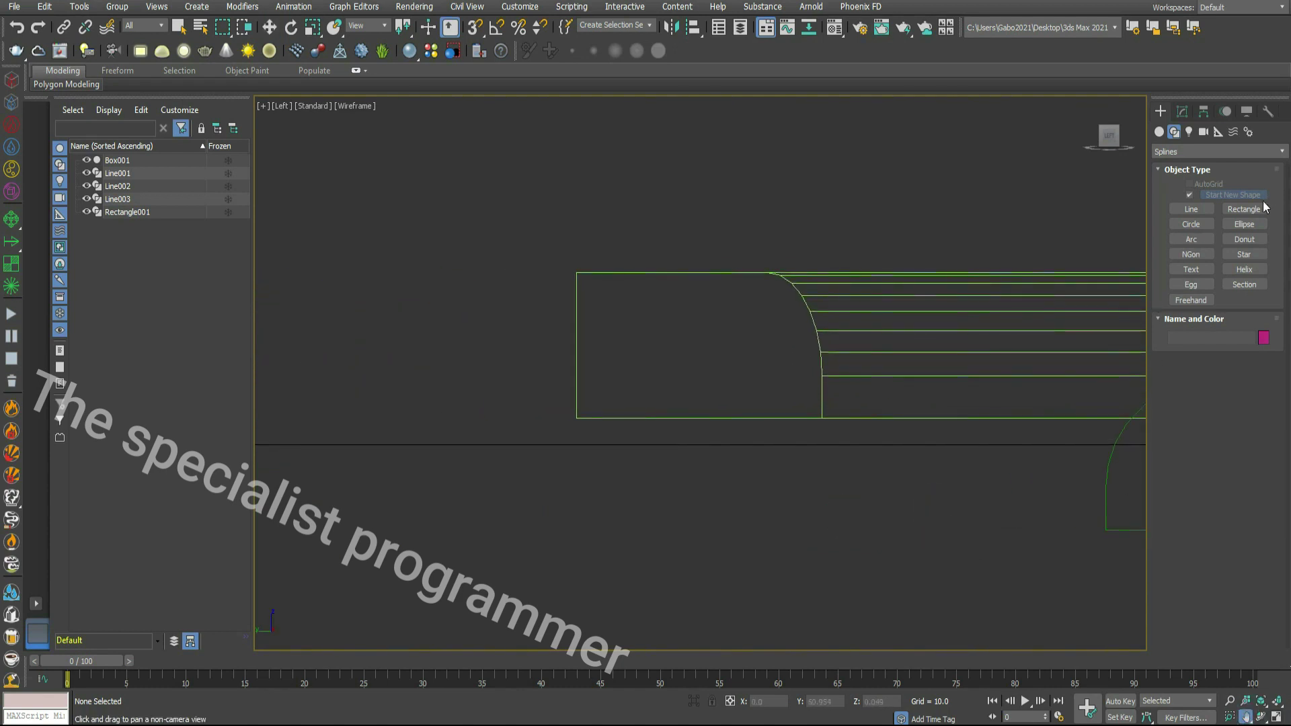
# Step: In the Left view, draw a thin rectangle about 2.24 wide and 0.083 high against the curb profile's outer side
pyautogui.click(1256, 209)
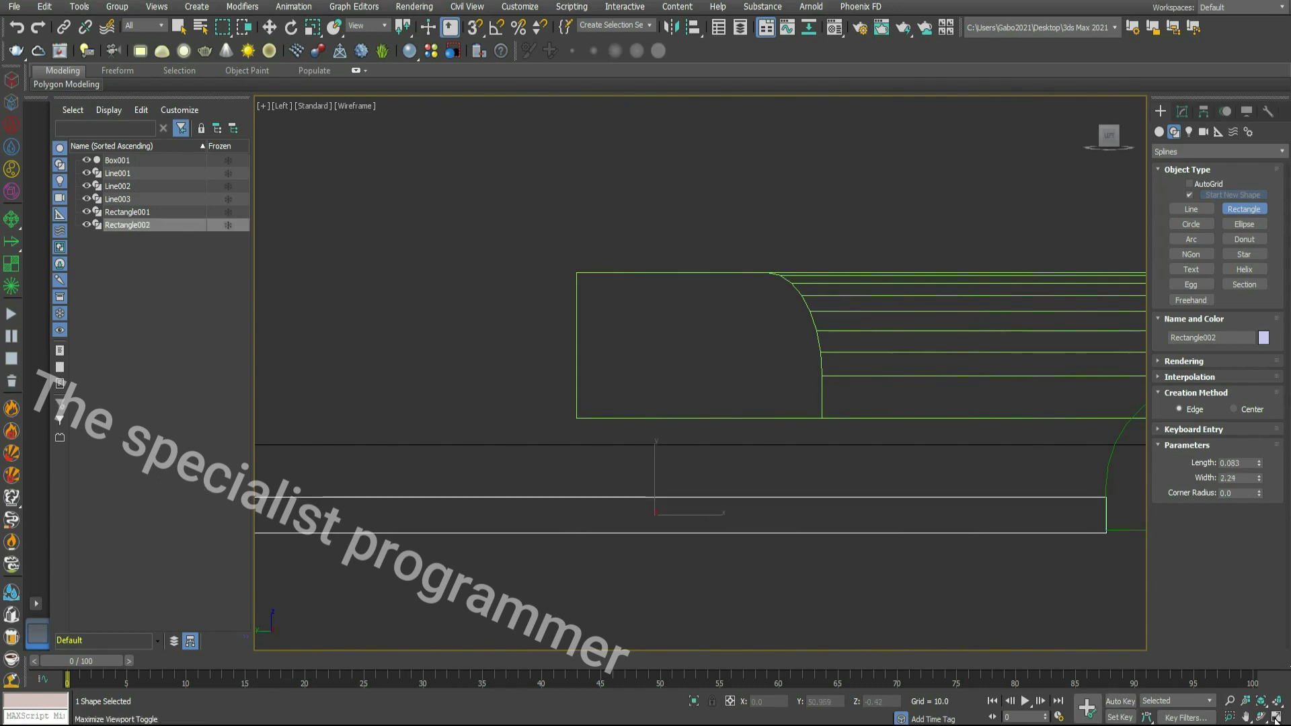
pyautogui.click(1247, 717)
pyautogui.moveTo(746, 553); pyautogui.dragTo(1132, 547)
pyautogui.rightClick(864, 499)
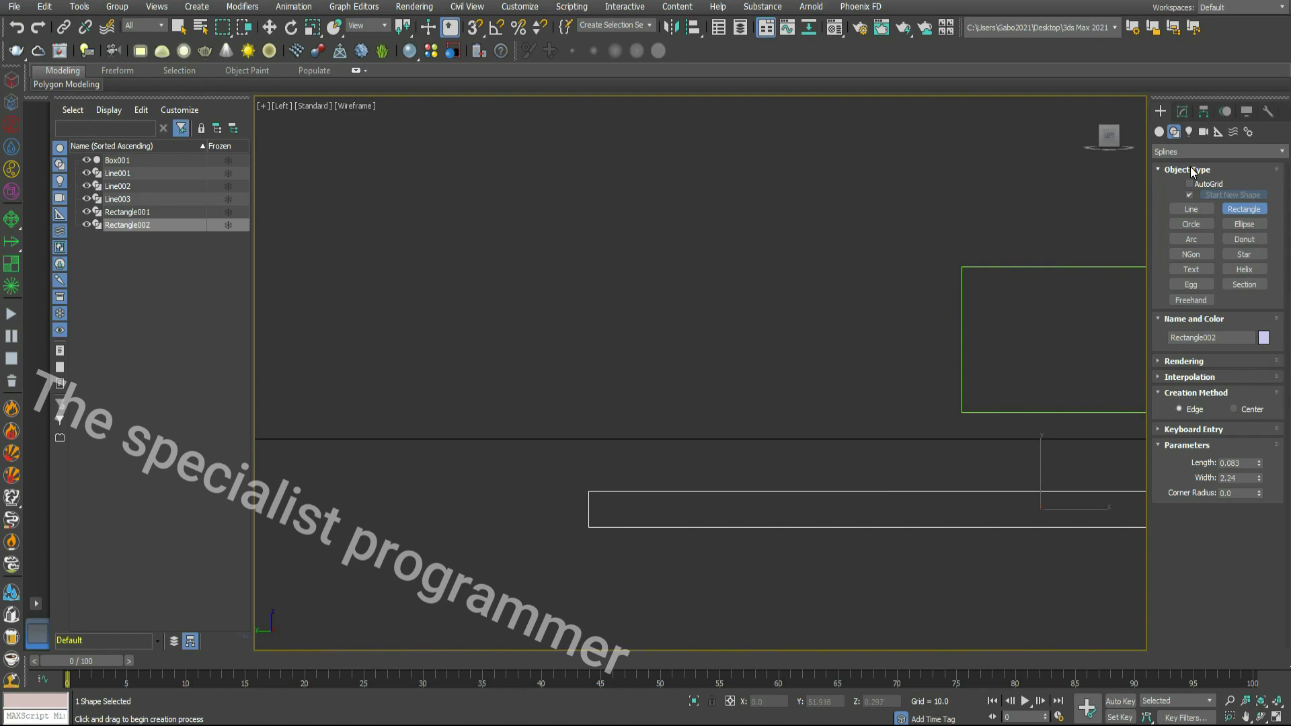
# Step: Convert the thin rectangle to an editable spline and move its outer vertices farther from the curb profile to widen it
pyautogui.rightClick(897, 493)
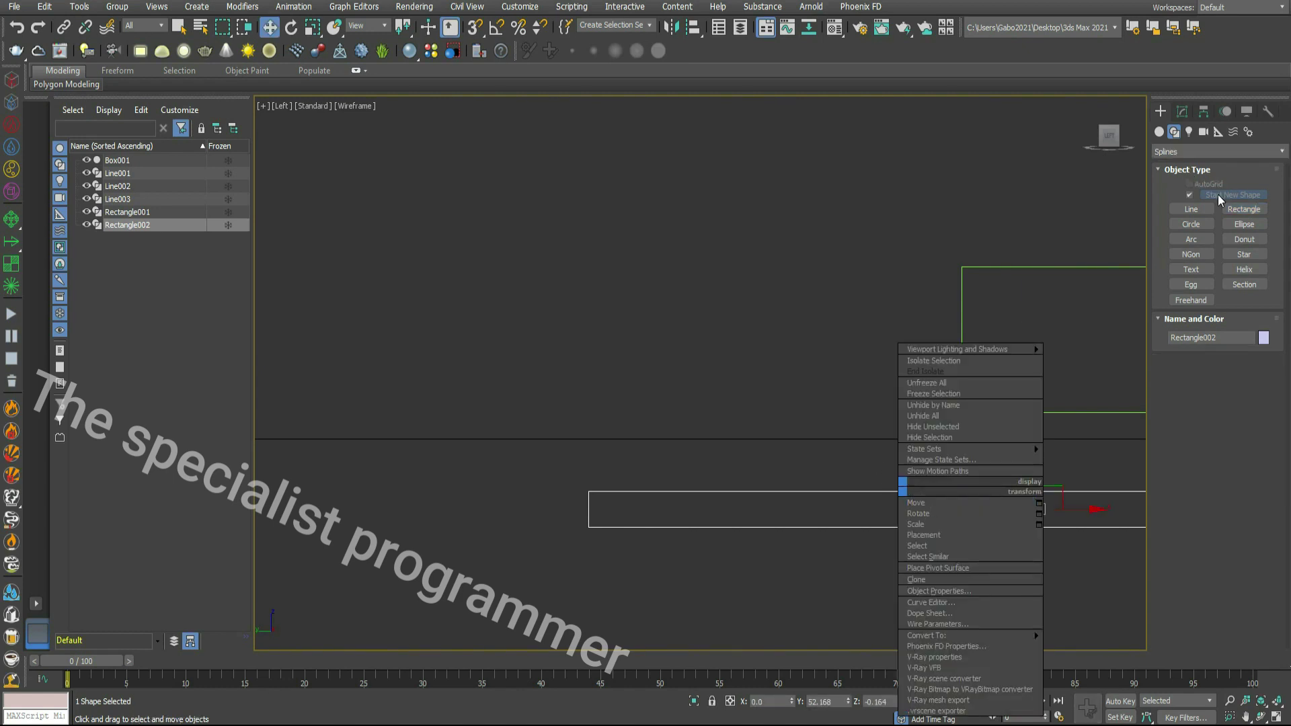
pyautogui.moveTo(1035, 635)
pyautogui.click(1093, 638)
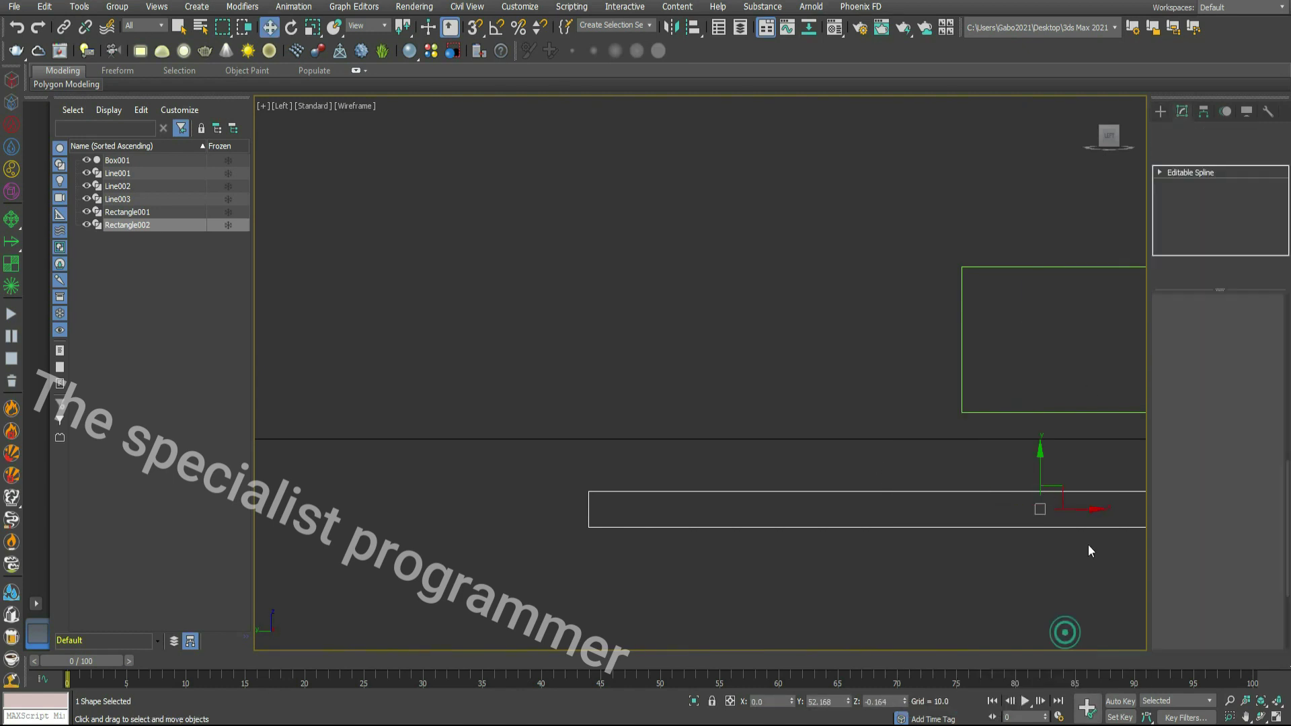
pyautogui.click(1159, 172)
pyautogui.press('1')
pyautogui.moveTo(644, 494); pyautogui.dragTo(325, 491)
# Step: Maximize the Perspective view and frame the whole road in it
pyautogui.click(1276, 715)
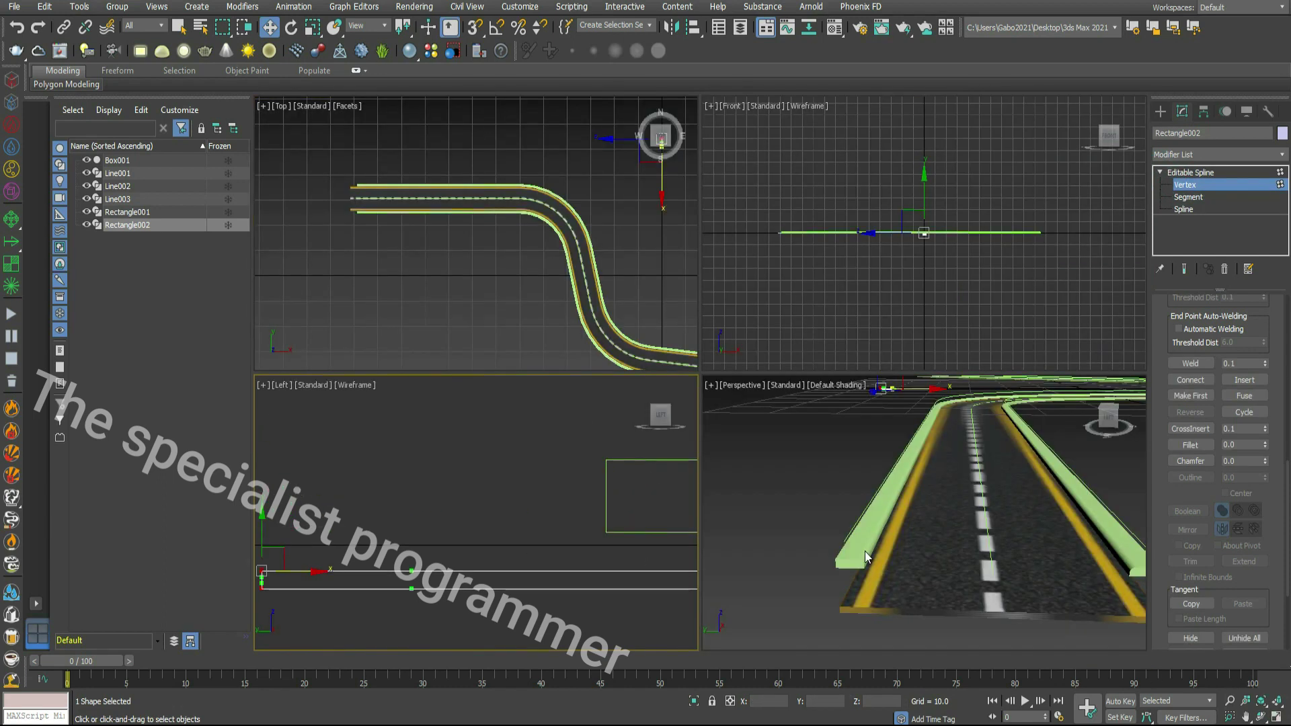
pyautogui.rightClick(1116, 440)
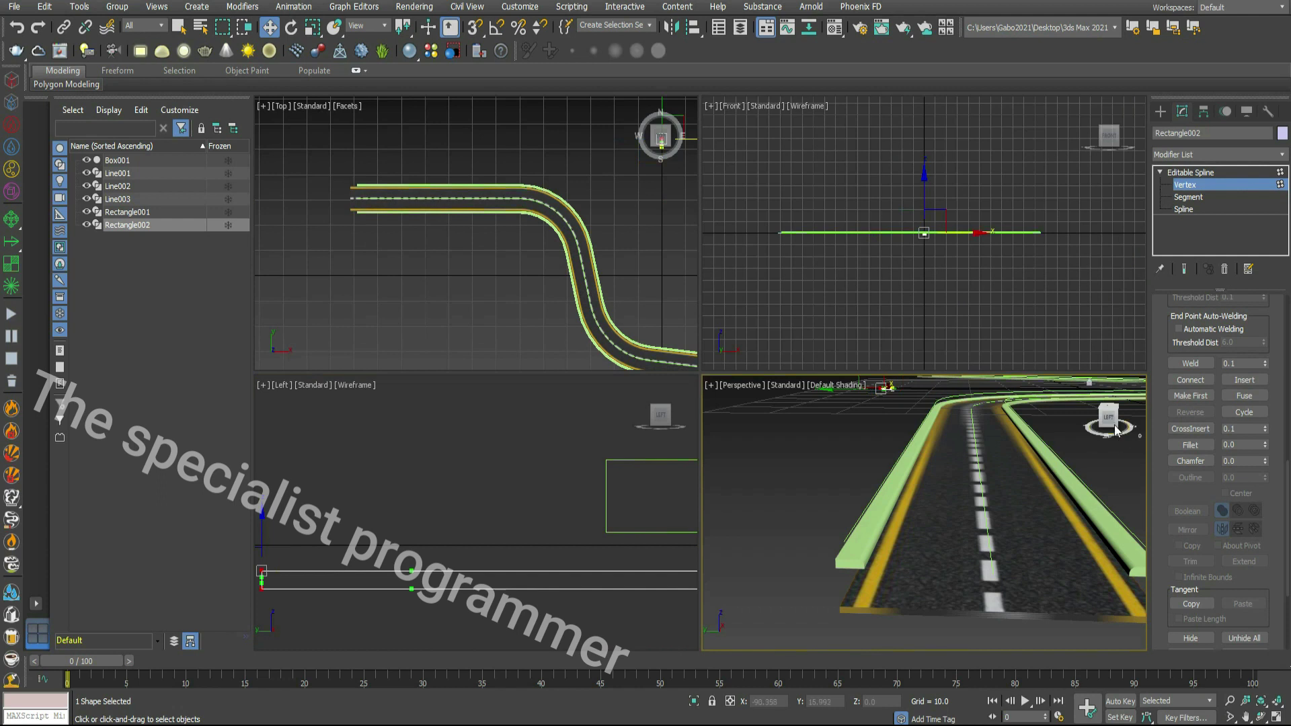
pyautogui.click(1088, 392)
pyautogui.click(1276, 716)
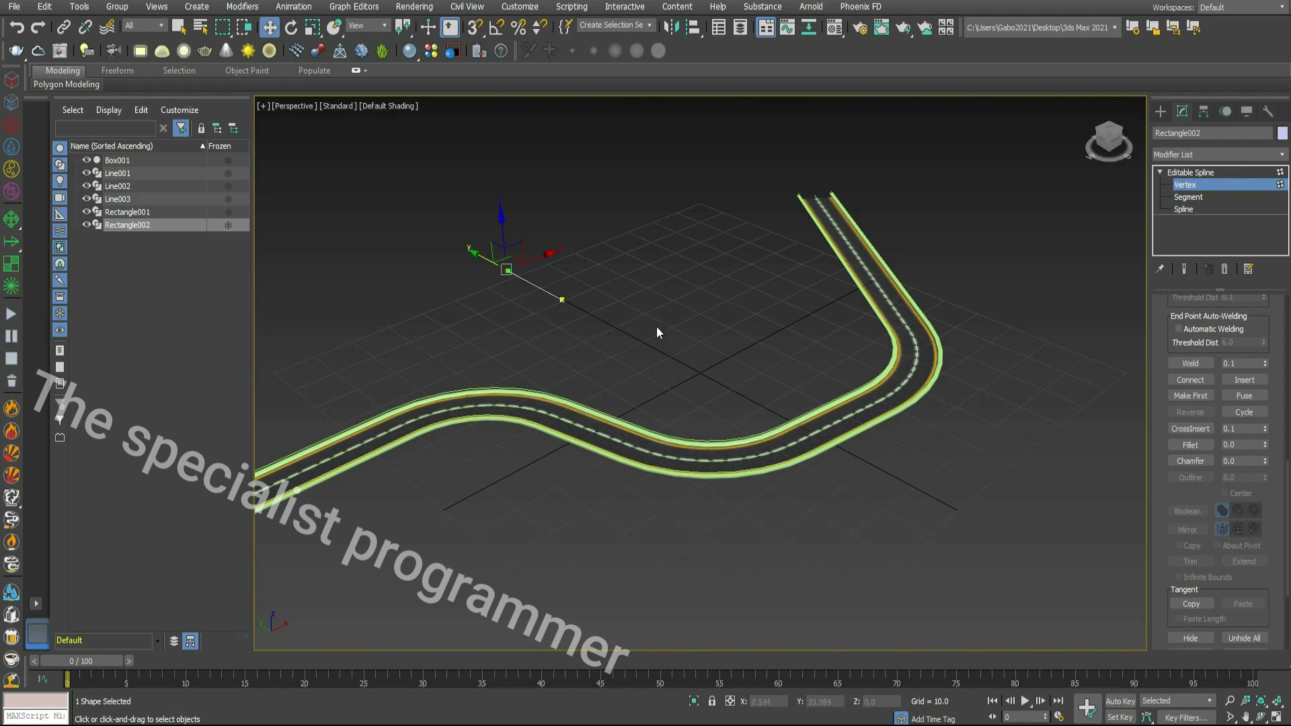
# Step: Apply a Sweep modifier to the outlined road path Line003, using the flat profile Rectangle002 as its custom section
pyautogui.scroll(3, 764, 361)
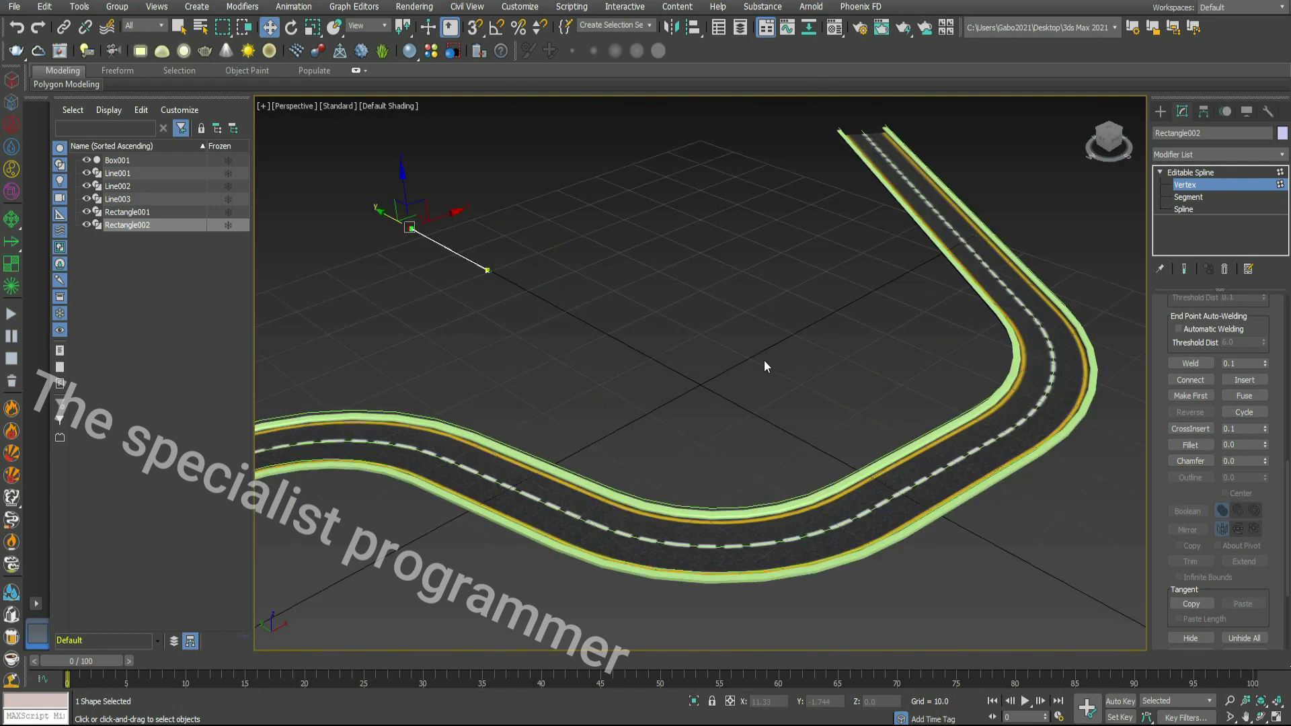
pyautogui.click(924, 429)
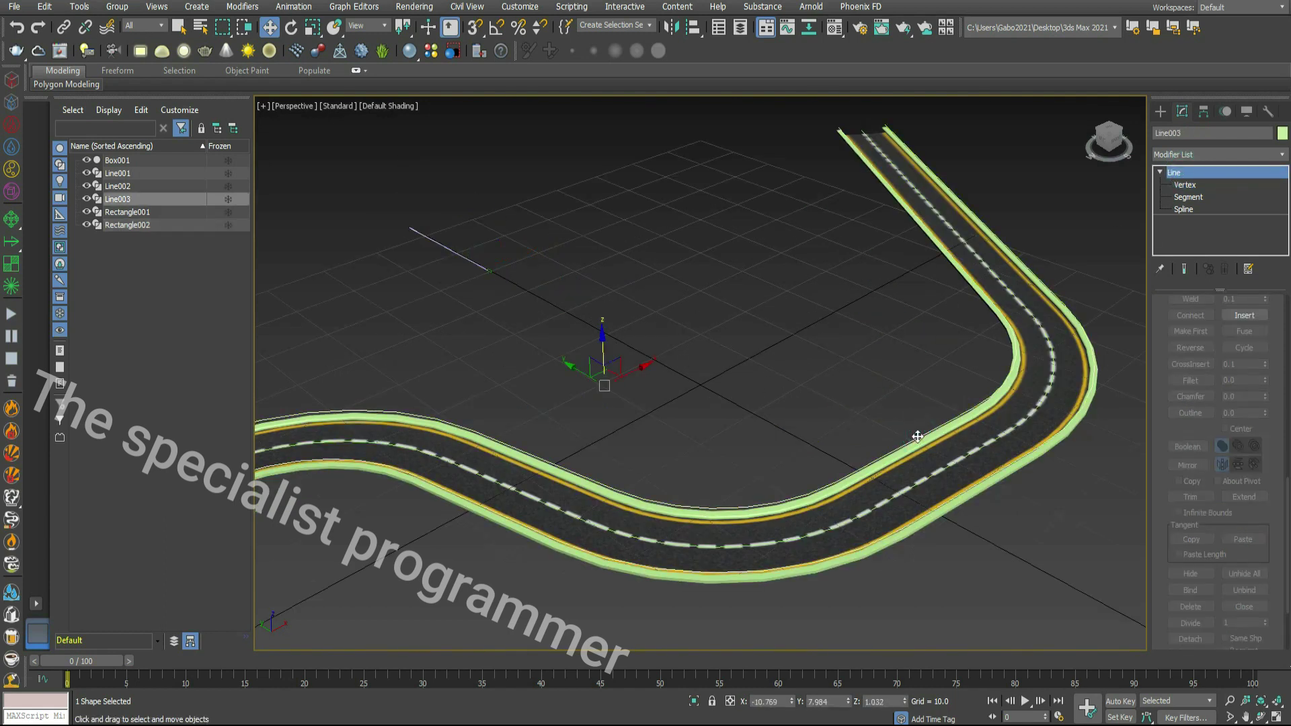
pyautogui.click(111, 200)
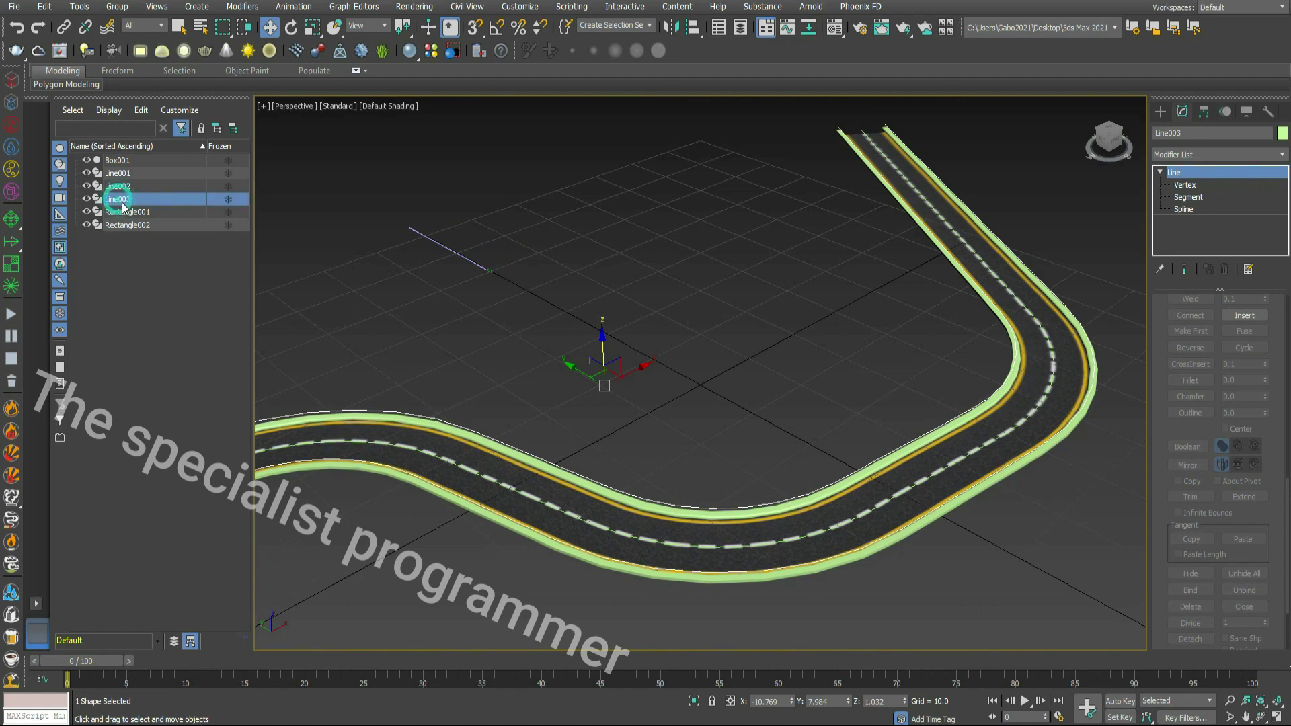
pyautogui.click(1281, 155)
pyautogui.scroll(-15, 1217, 438)
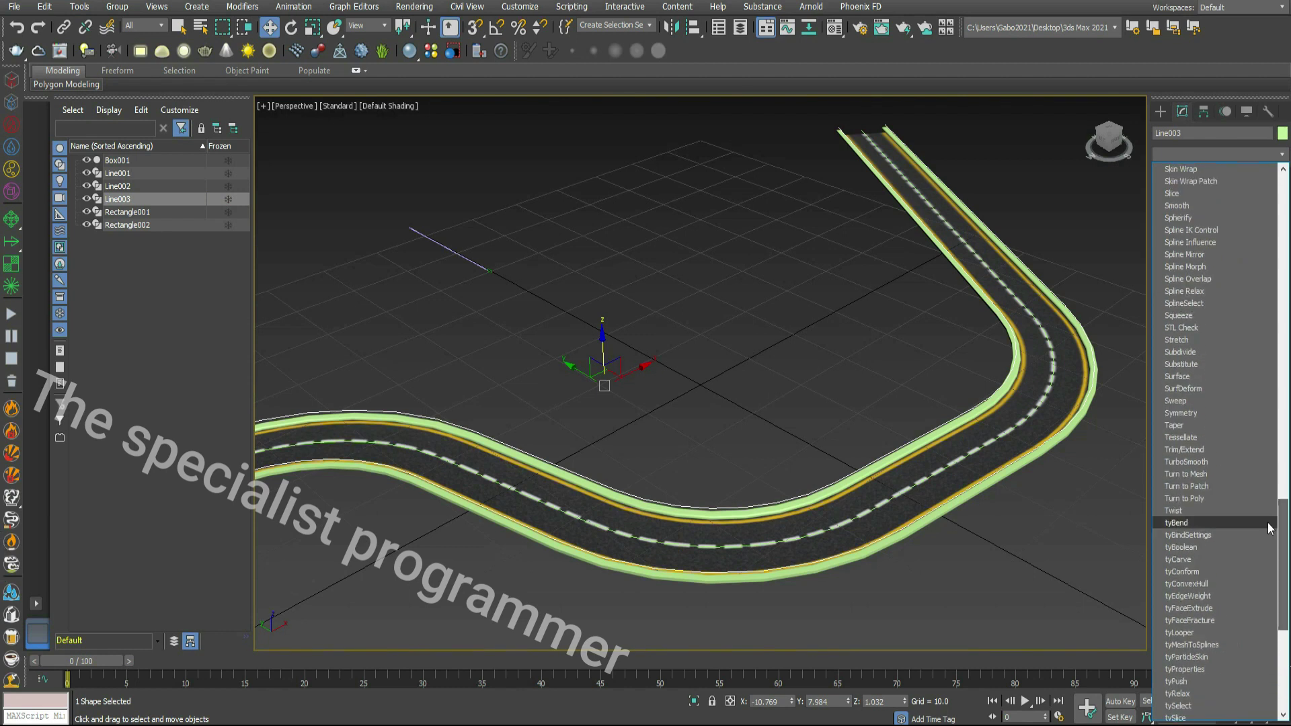
pyautogui.click(1178, 402)
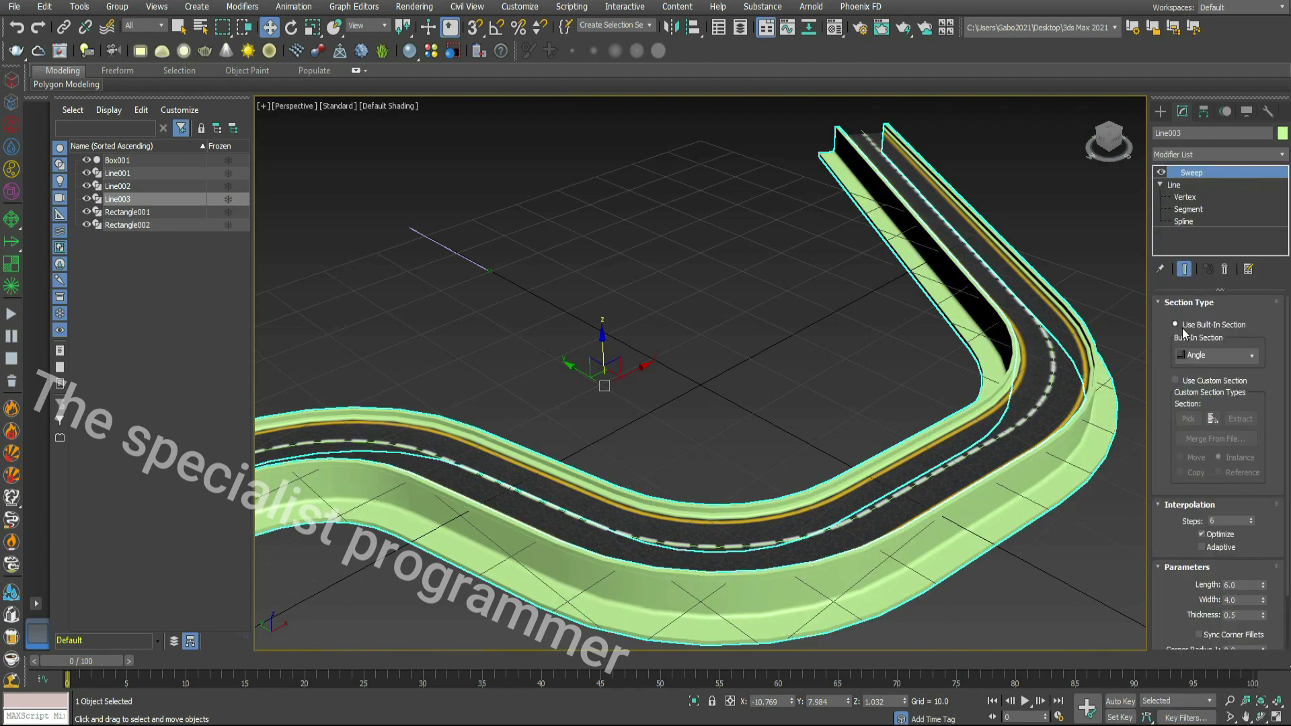
pyautogui.click(1176, 381)
pyautogui.click(1178, 419)
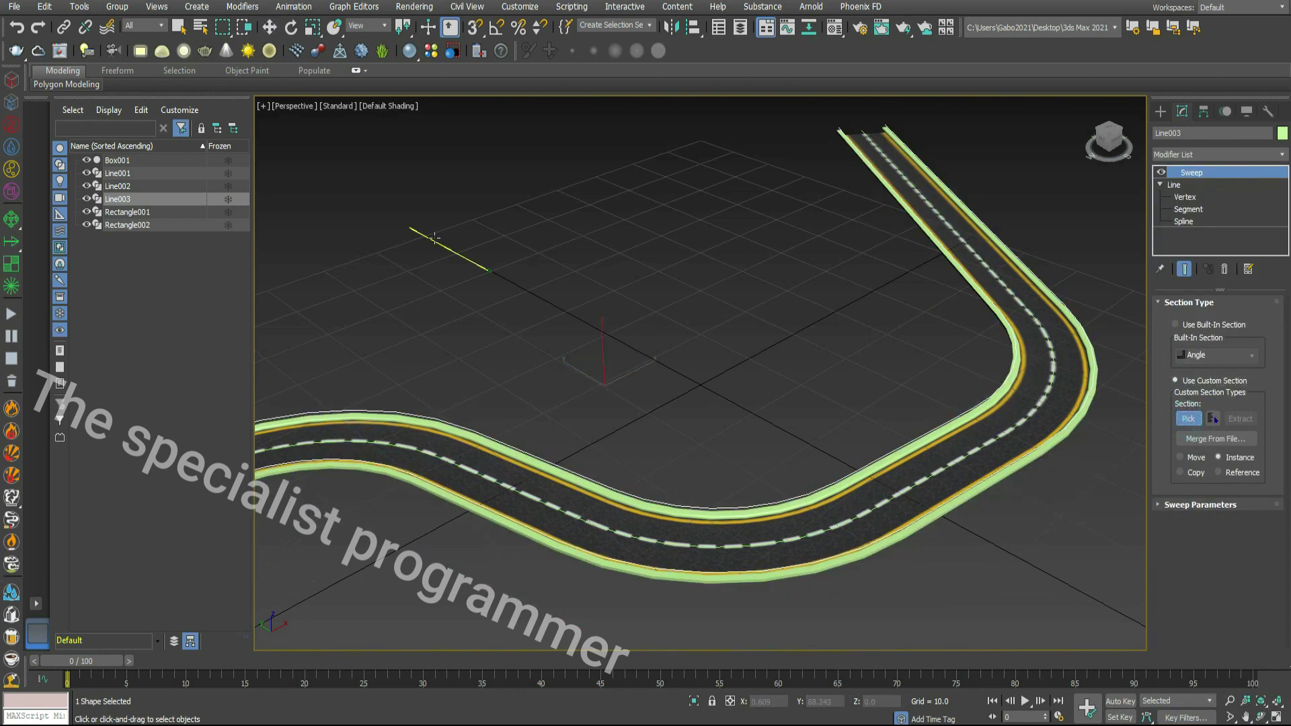
pyautogui.click(434, 237)
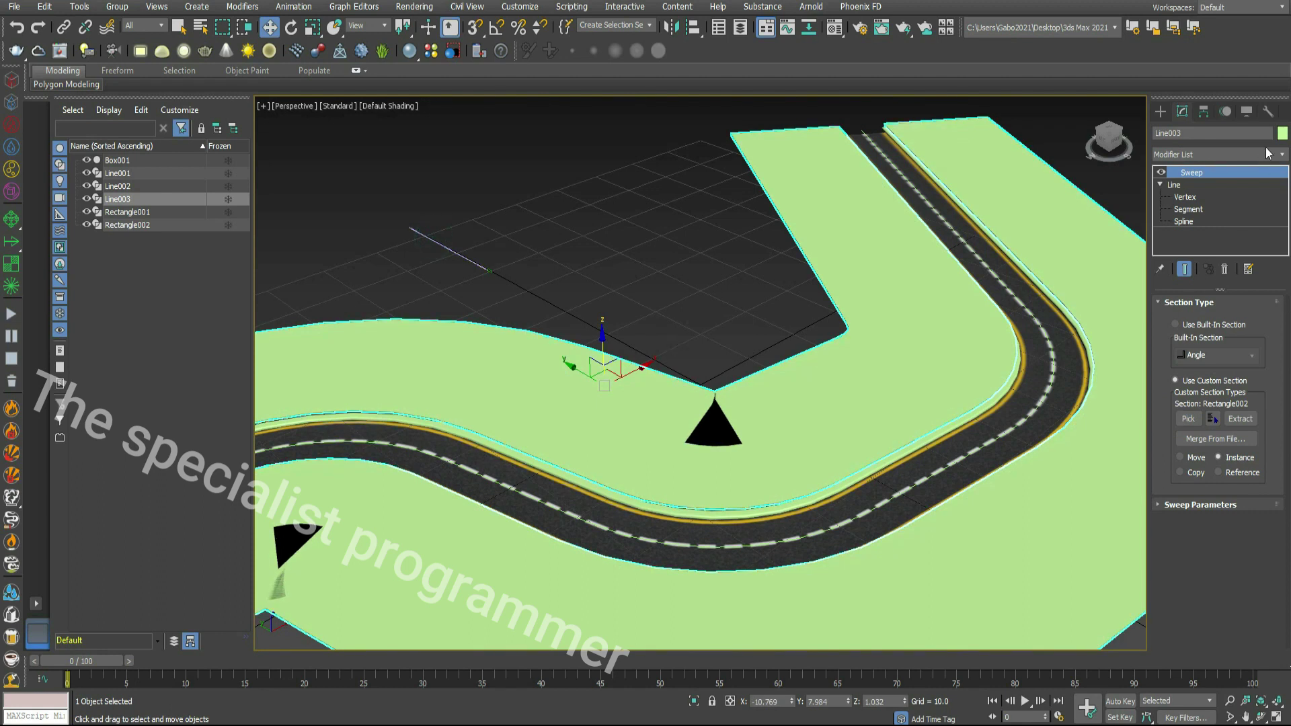
# Step: Change the swept ground strips' object color to purple
pyautogui.click(1282, 133)
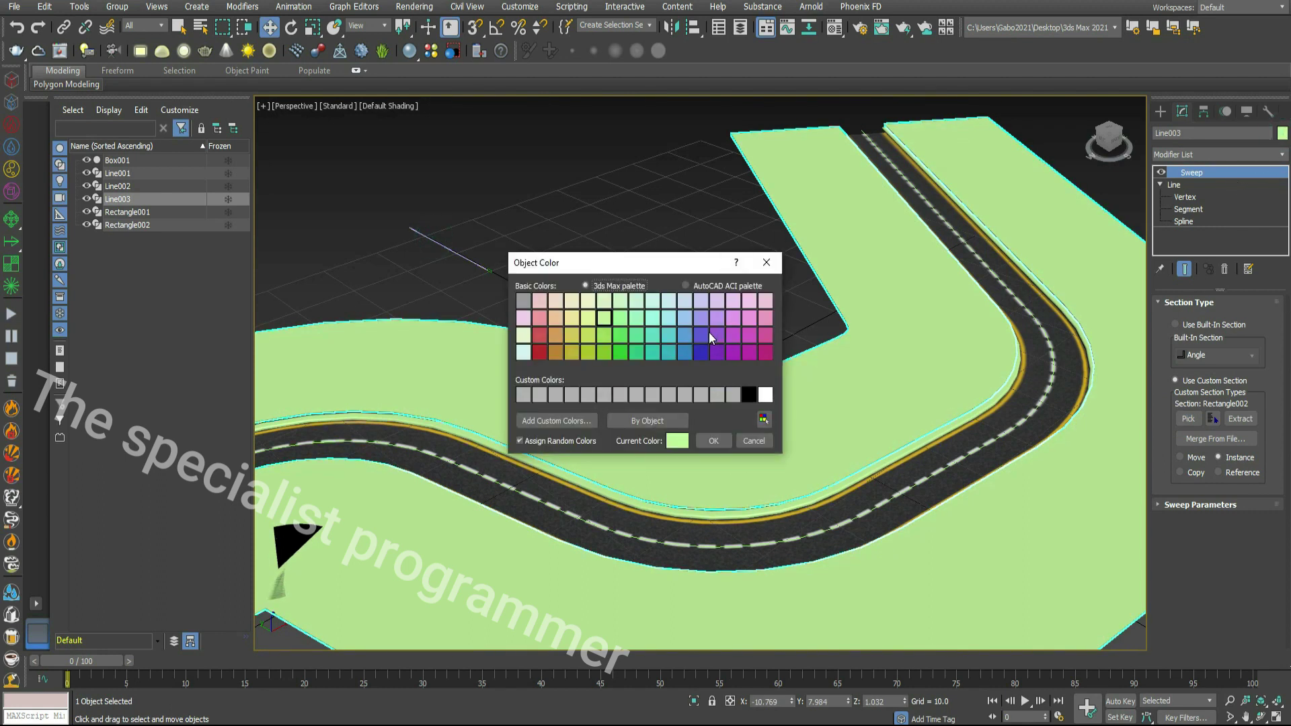
pyautogui.doubleClick(670, 318)
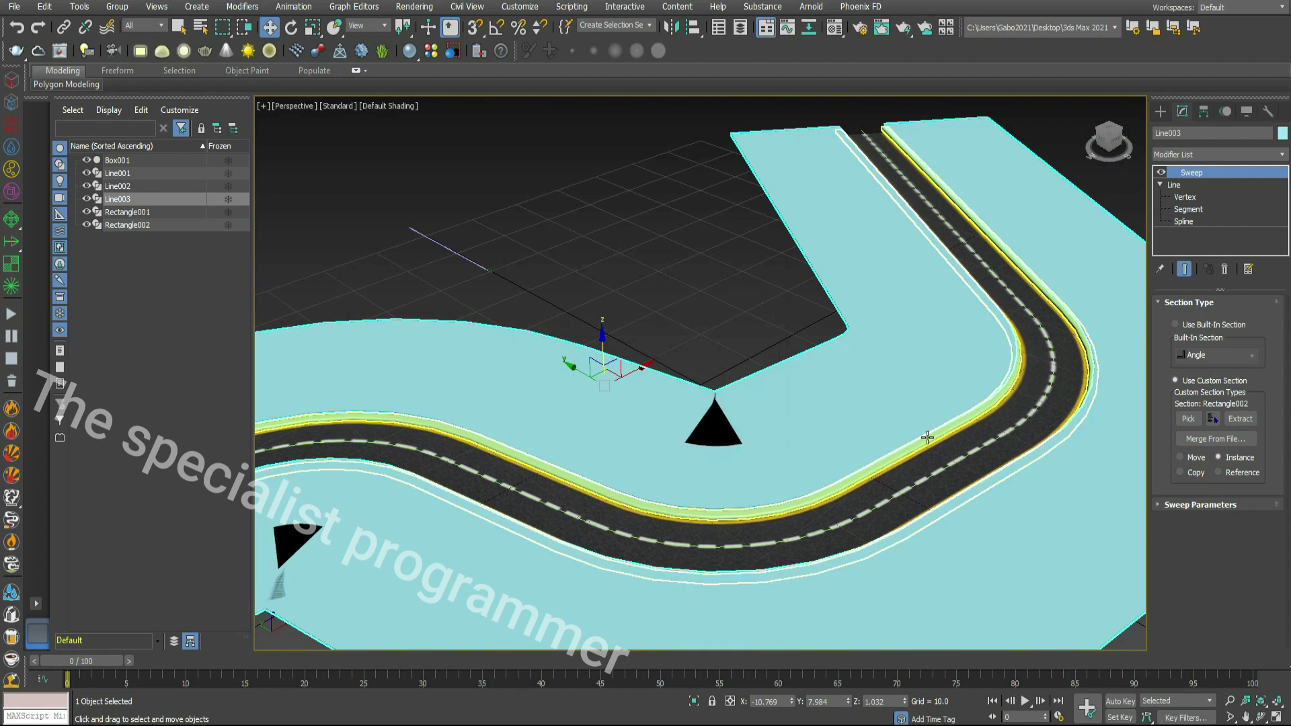
pyautogui.click(1281, 134)
pyautogui.click(732, 318)
pyautogui.click(713, 440)
# Step: Move the outer vertices of the profile Rectangle002 inward to narrow the ground strips on both sides of the road
pyautogui.scroll(-5, 651, 358)
pyautogui.keyDown('alt'); pyautogui.moveTo(700, 374); pyautogui.dragTo(594, 549, button='middle'); pyautogui.keyUp('alt')
pyautogui.scroll(3, 594, 549)
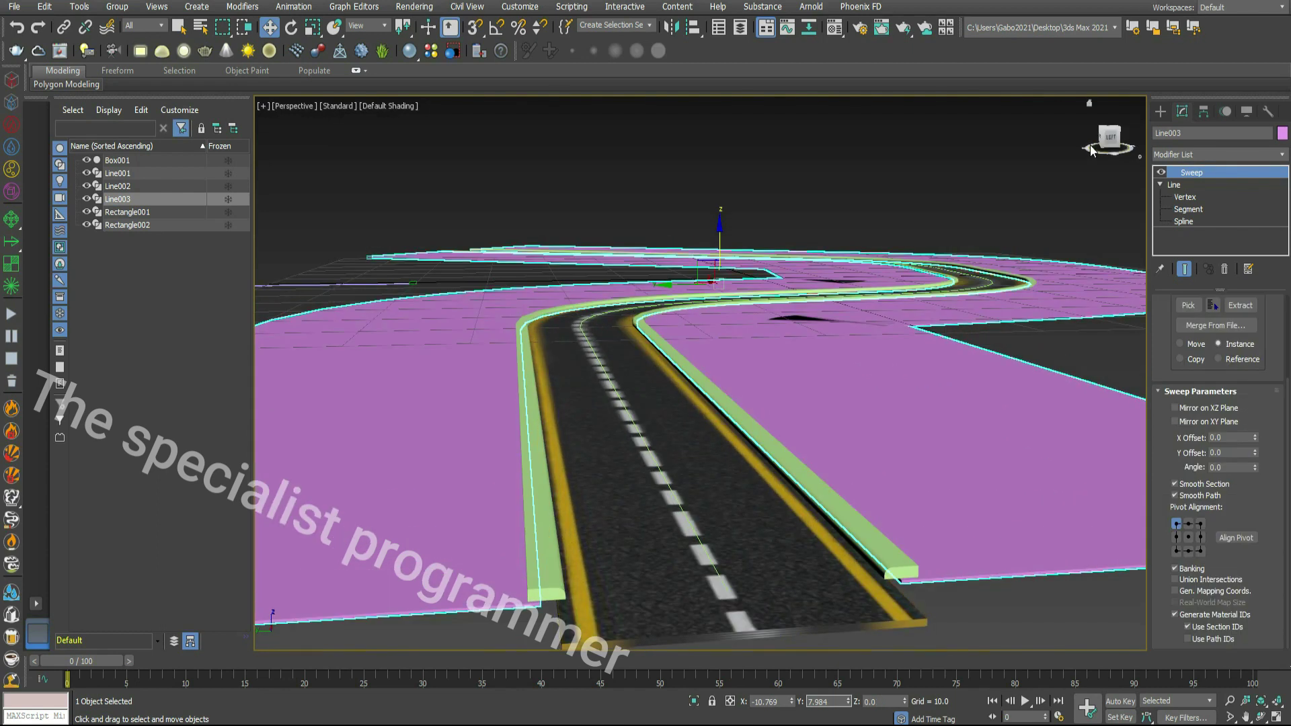
pyautogui.moveTo(1103, 139)
pyautogui.mouseDown()
pyautogui.moveTo(1075, 140)
pyautogui.moveTo(1098, 151)
pyautogui.mouseUp()
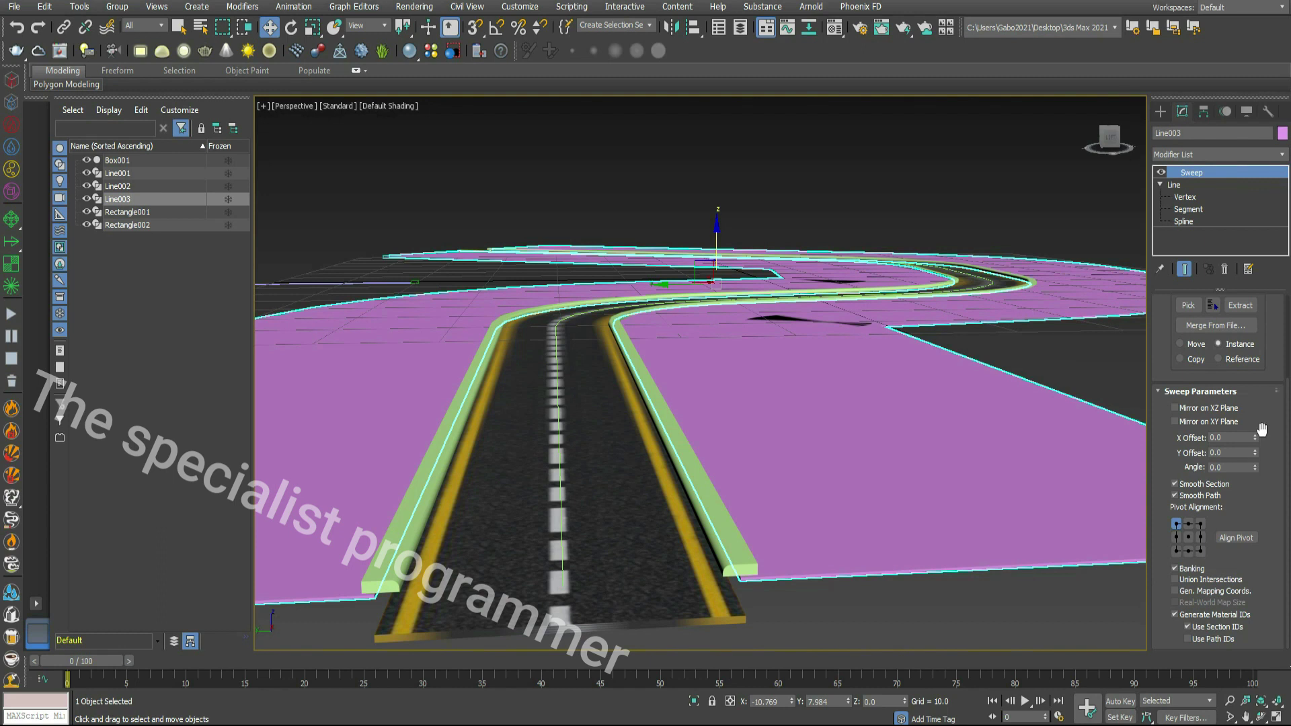
pyautogui.scroll(2, 1261, 440)
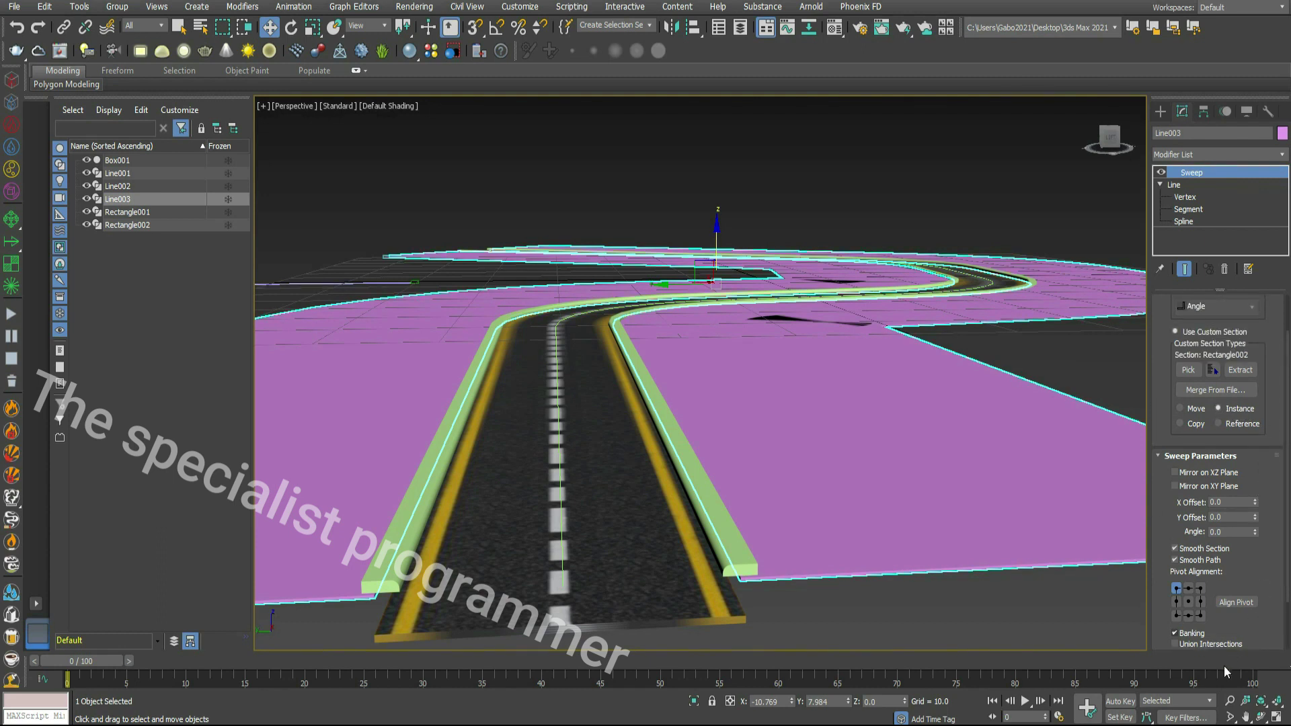
pyautogui.click(1245, 717)
pyautogui.moveTo(381, 354); pyautogui.dragTo(528, 458)
pyautogui.rightClick(339, 304)
pyautogui.click(393, 339)
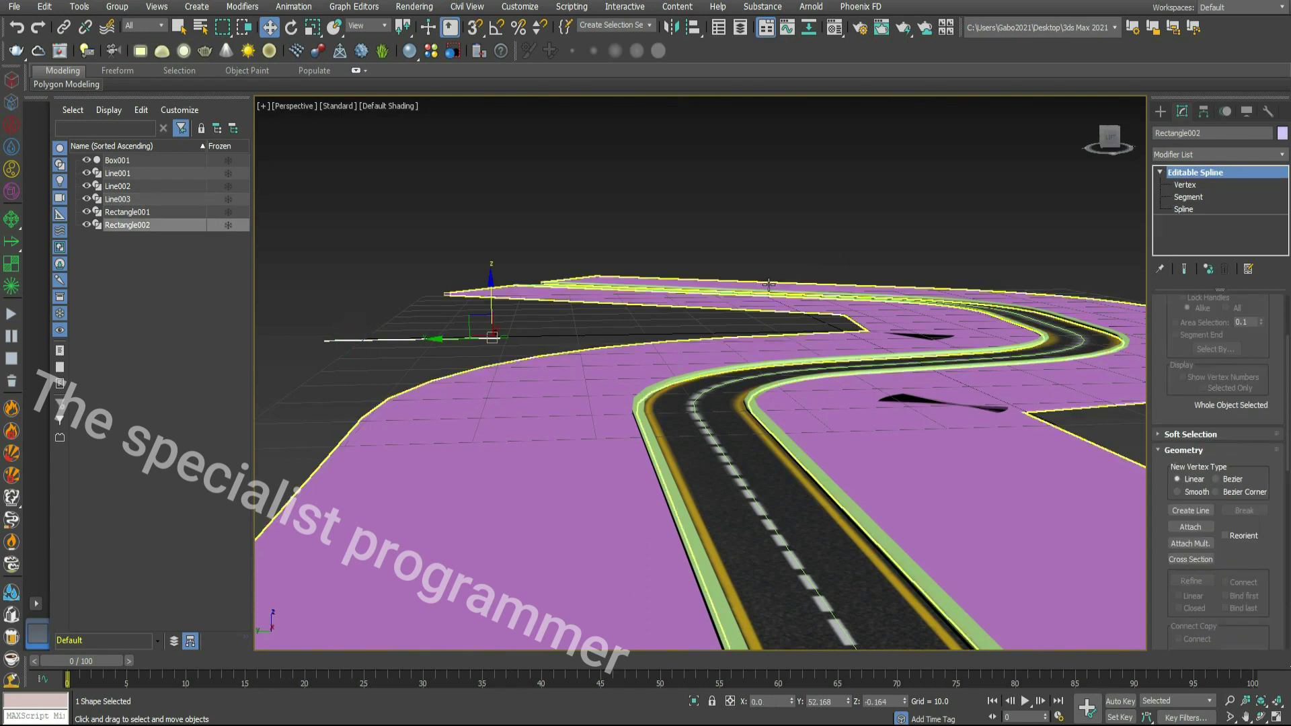
pyautogui.click(1182, 186)
pyautogui.moveTo(283, 341); pyautogui.dragTo(331, 352)
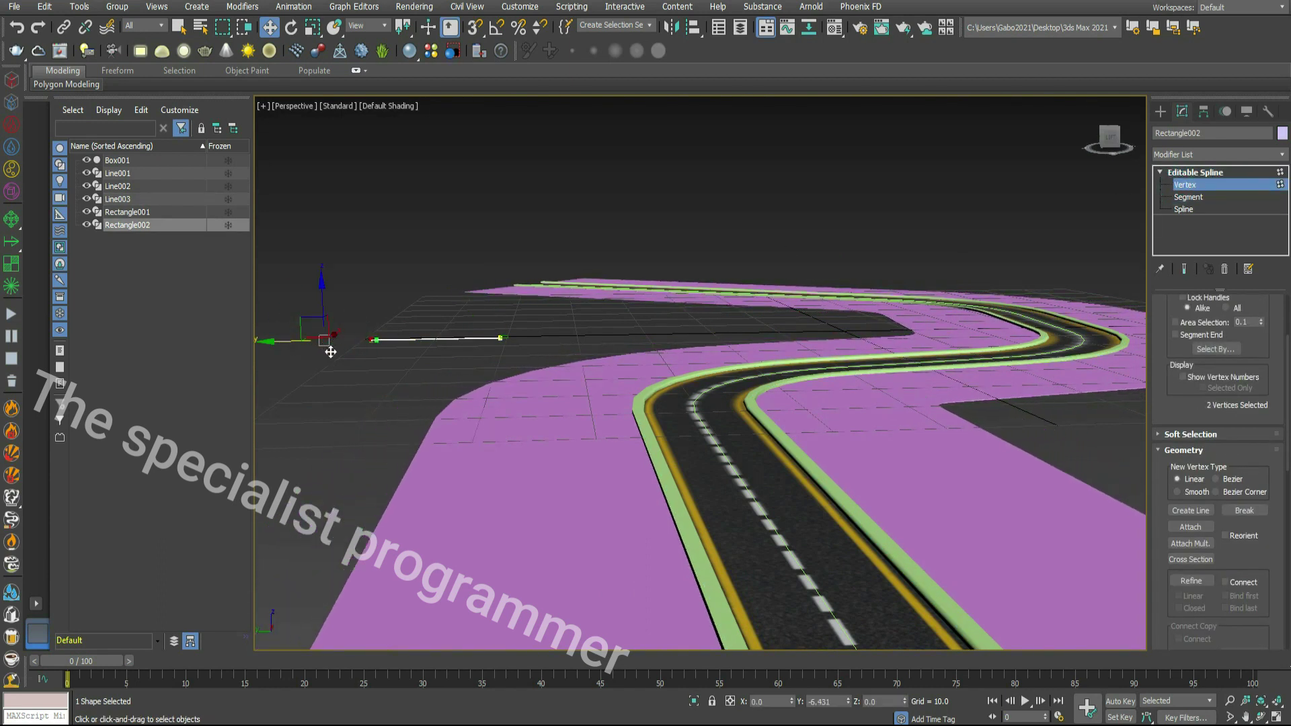
pyautogui.press('1')
# Step: Clone the purple ground strips in place as Line004
pyautogui.click(928, 479)
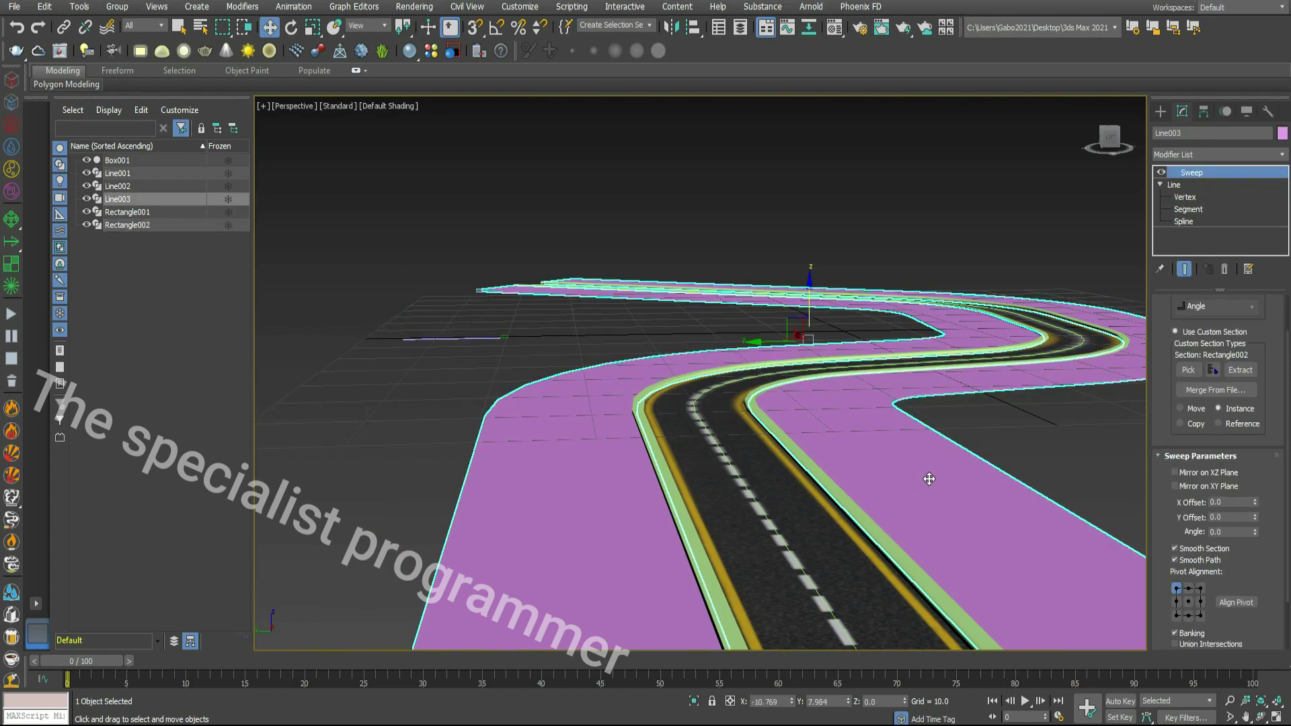
pyautogui.rightClick(929, 479)
pyautogui.click(943, 567)
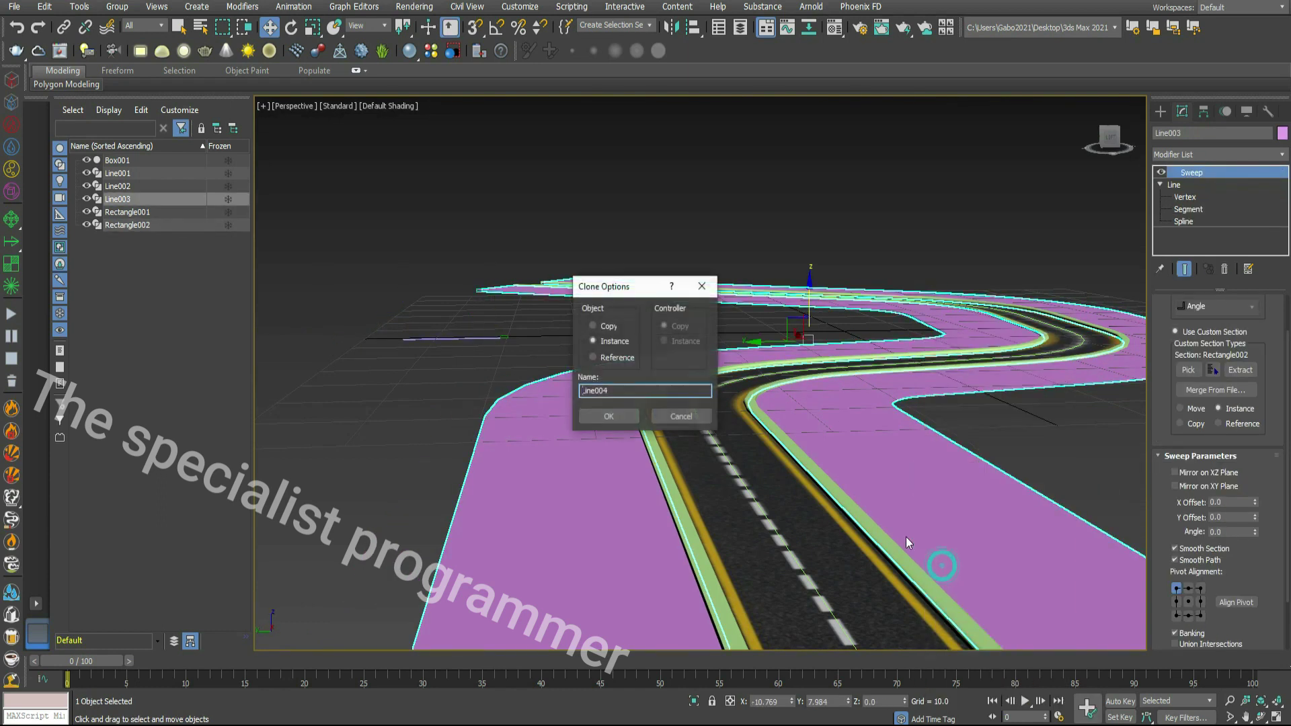
pyautogui.click(613, 418)
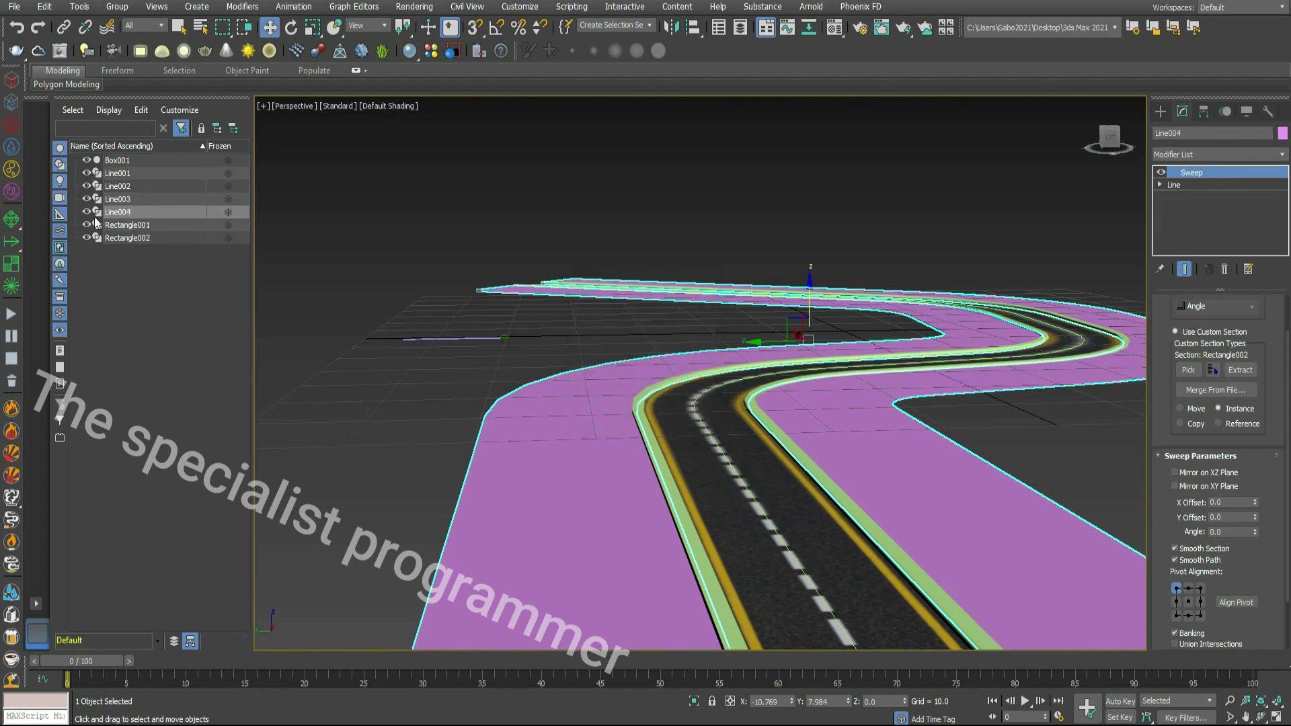
# Step: Color the cloned strips Line004 green and lower them beneath the purple ones to a Z of about -0.87
pyautogui.click(151, 198)
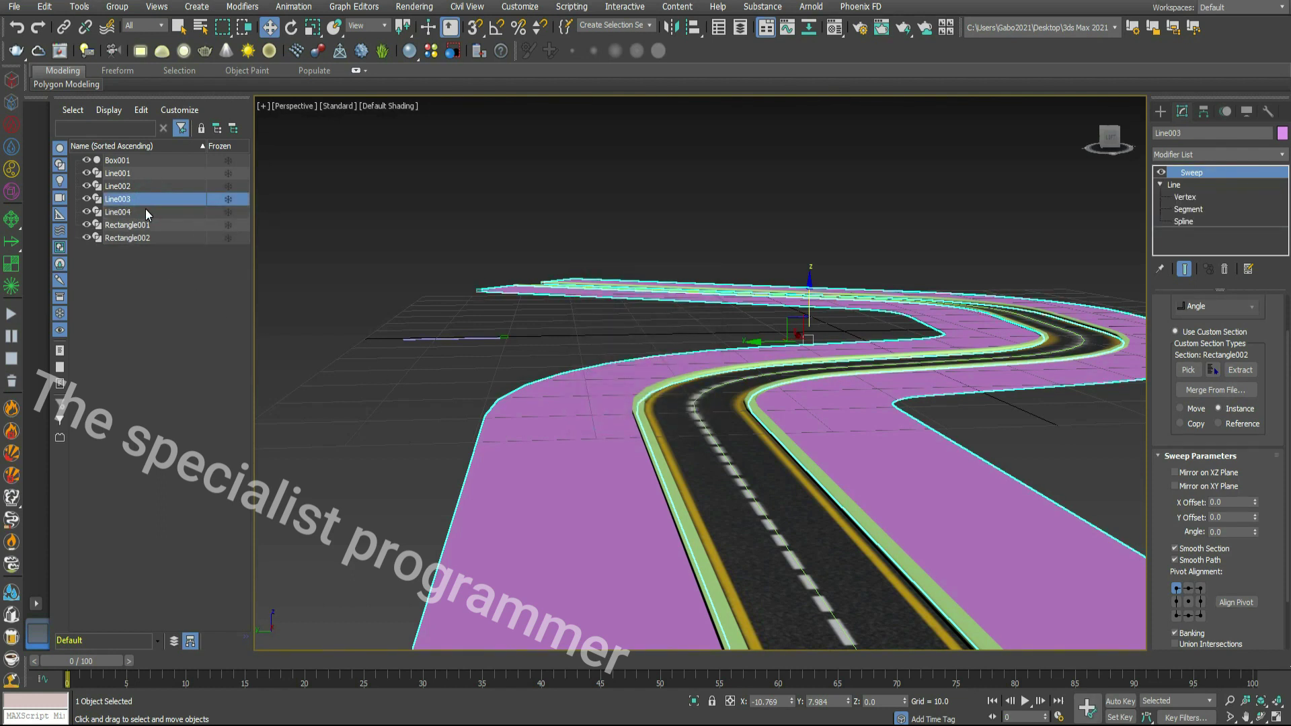
pyautogui.click(151, 212)
pyautogui.click(1282, 134)
pyautogui.click(620, 343)
pyautogui.click(713, 440)
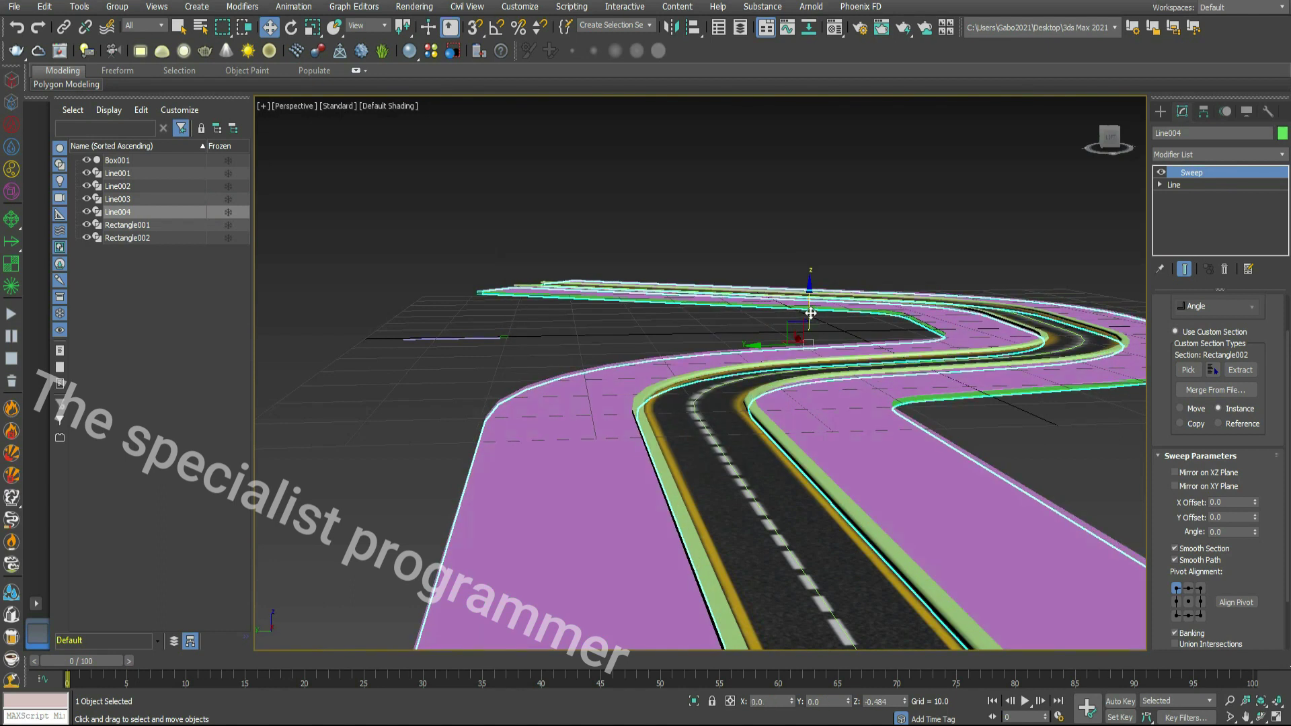
pyautogui.click(1024, 414)
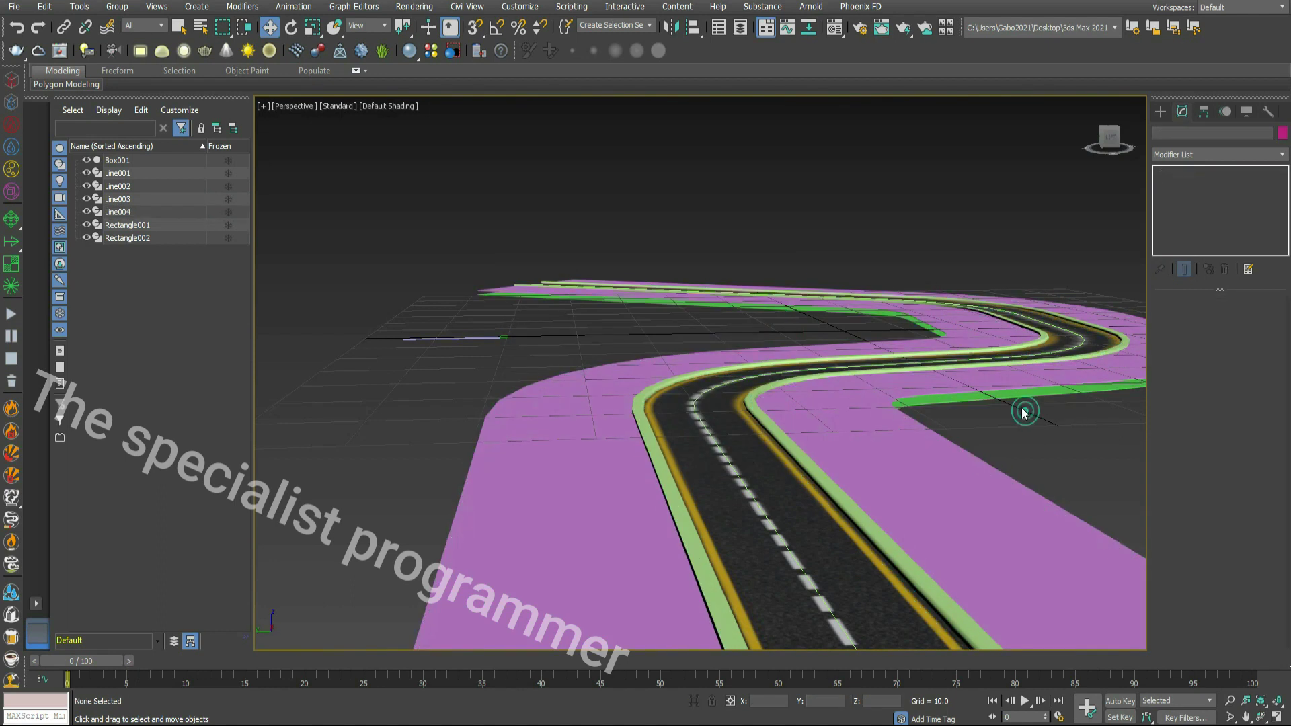
# Step: Open the Material Editor and change the second sample slot's material to VRayMtl
pyautogui.click(845, 390)
pyautogui.moveTo(786, 579); pyautogui.dragTo(599, 446, button='middle')
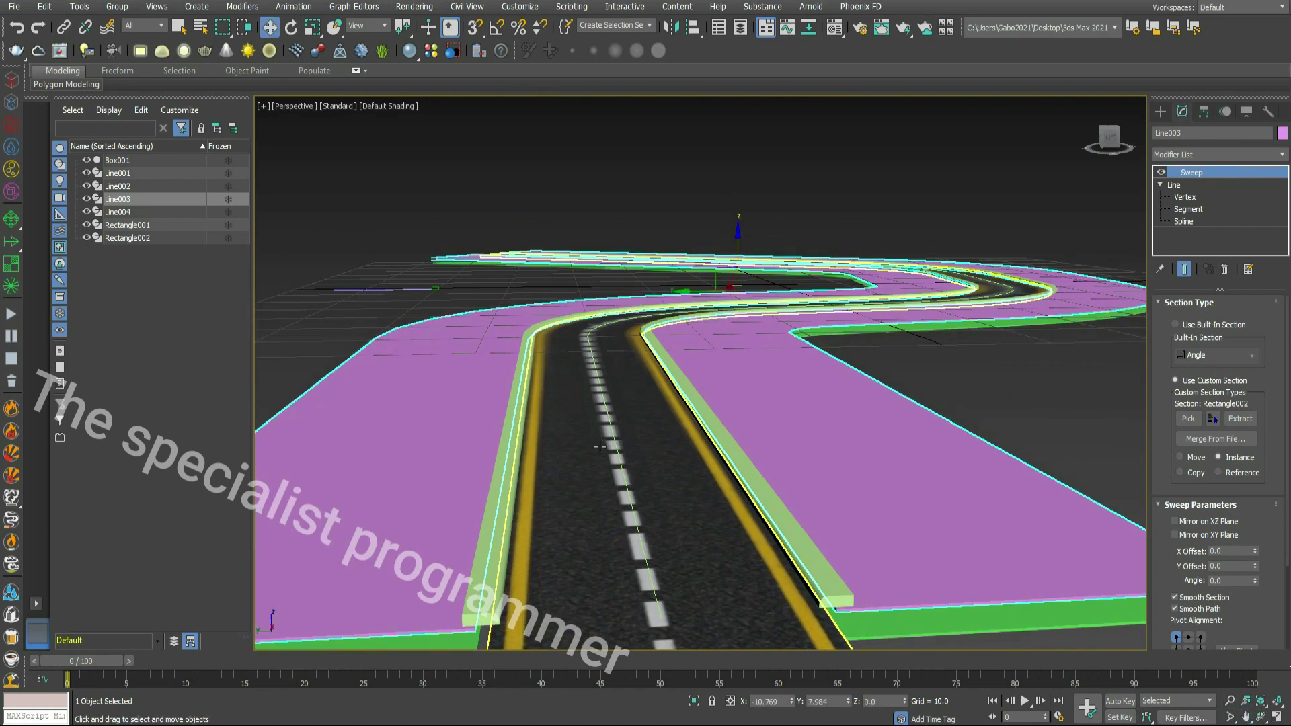
pyautogui.click(980, 363)
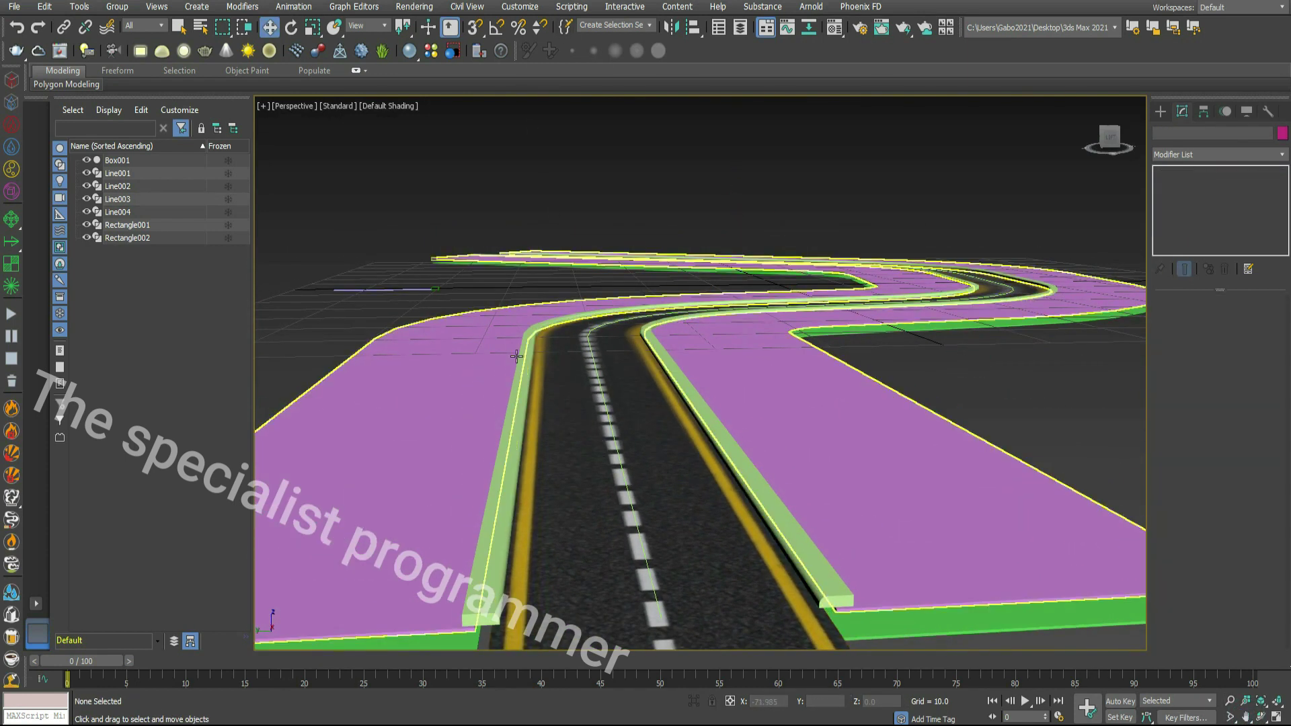
pyautogui.click(542, 363)
pyautogui.click(835, 27)
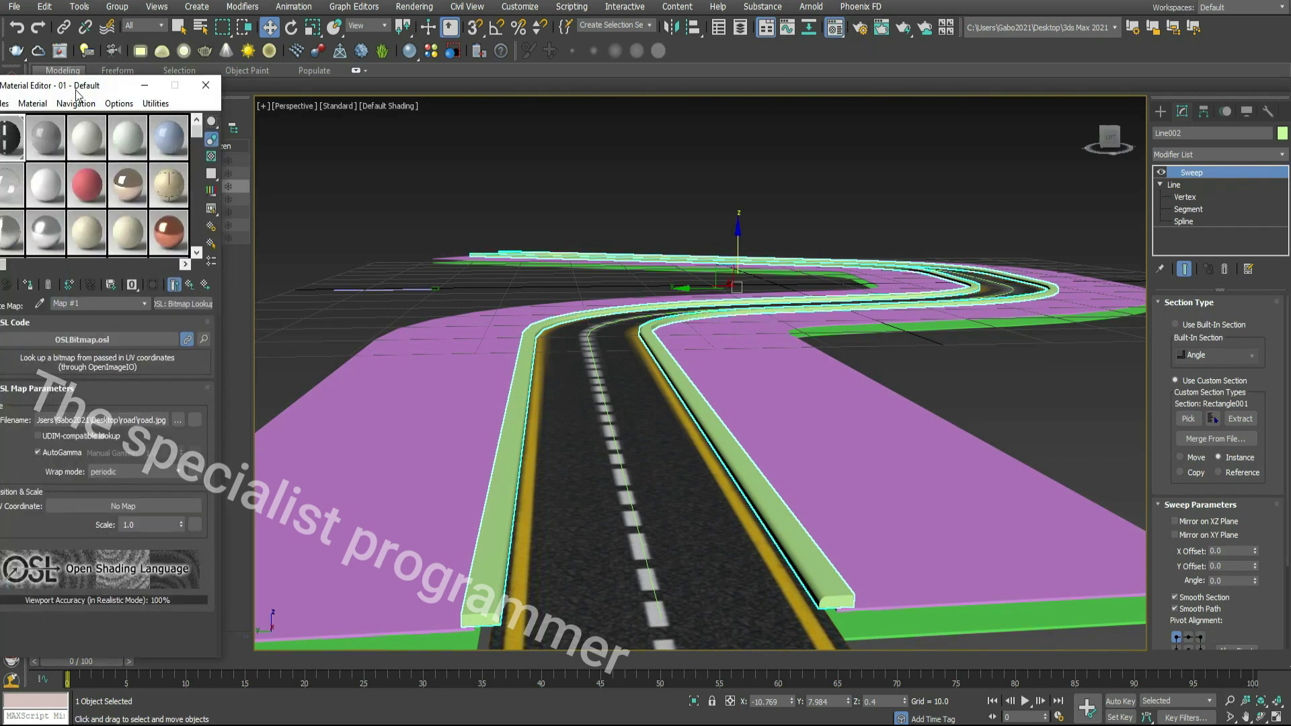
pyautogui.moveTo(76, 93); pyautogui.dragTo(199, 47)
pyautogui.click(169, 92)
pyautogui.click(306, 258)
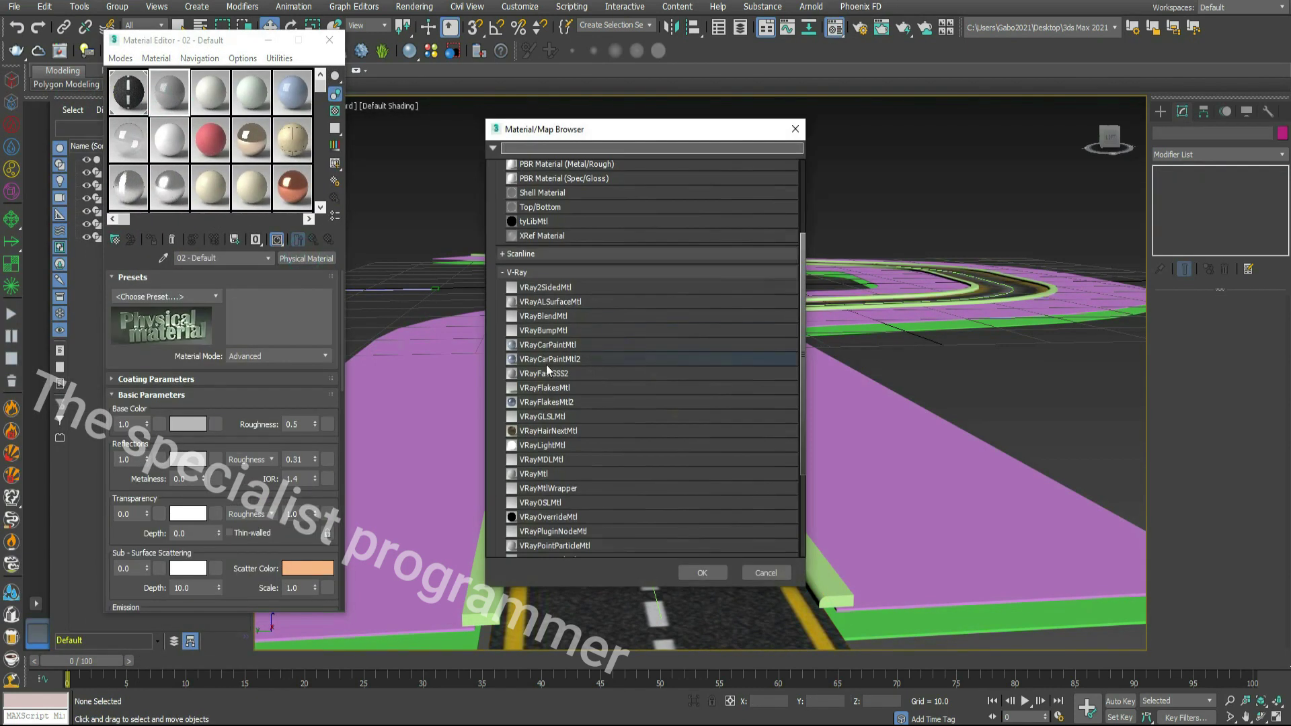
pyautogui.doubleClick(524, 473)
# Step: Load yellow_black.jpg as the material's diffuse bitmap and assign the material to the side curbs
pyautogui.click(210, 293)
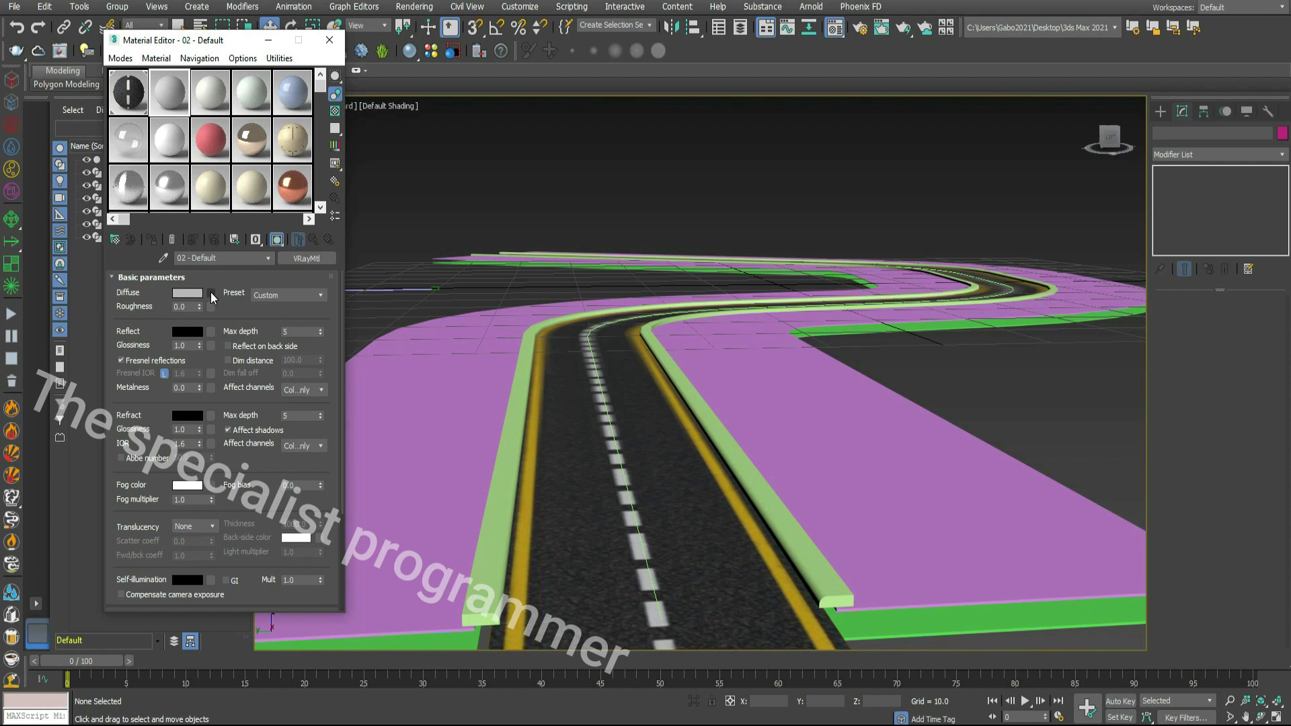
pyautogui.scroll(-3, 599, 355)
pyautogui.doubleClick(543, 464)
pyautogui.click(125, 245)
pyautogui.doubleClick(125, 246)
pyautogui.moveTo(169, 94); pyautogui.dragTo(510, 324)
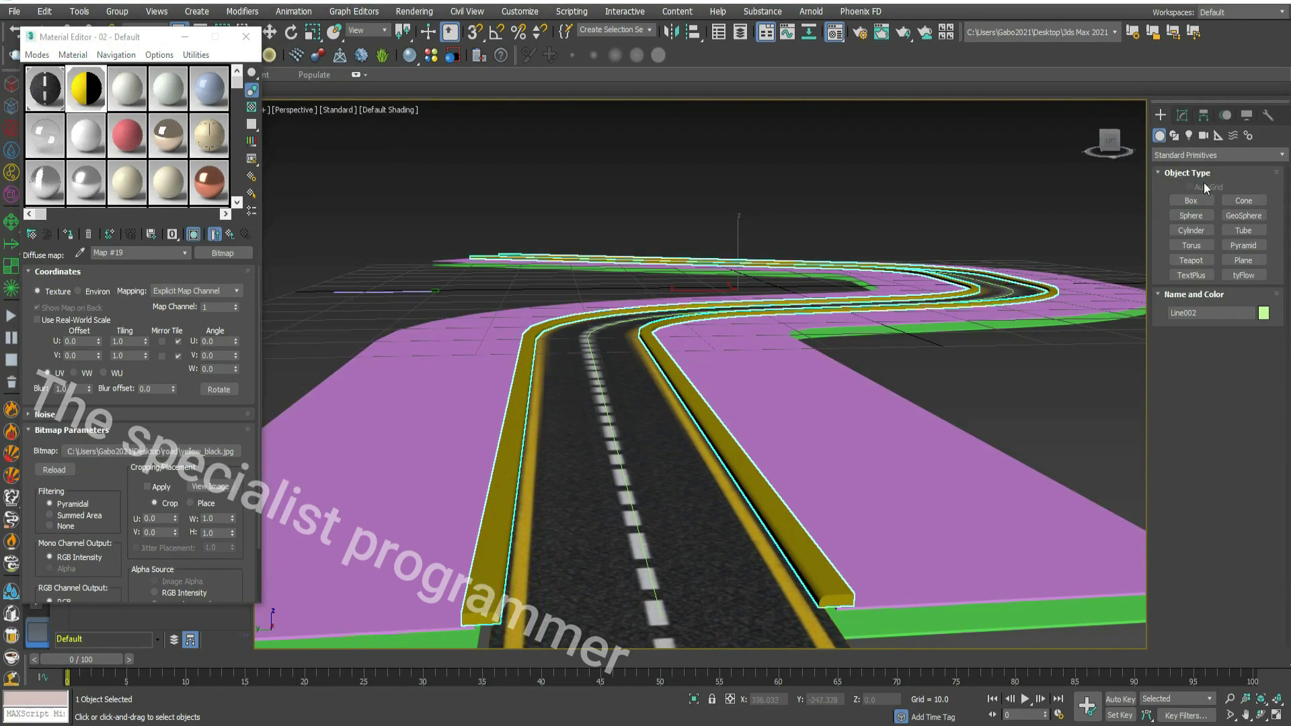
# Step: Enable Union Intersections, Gen. Mapping Coords. and Real-World Map Size in the curbs' Sweep modifier
pyautogui.click(1183, 114)
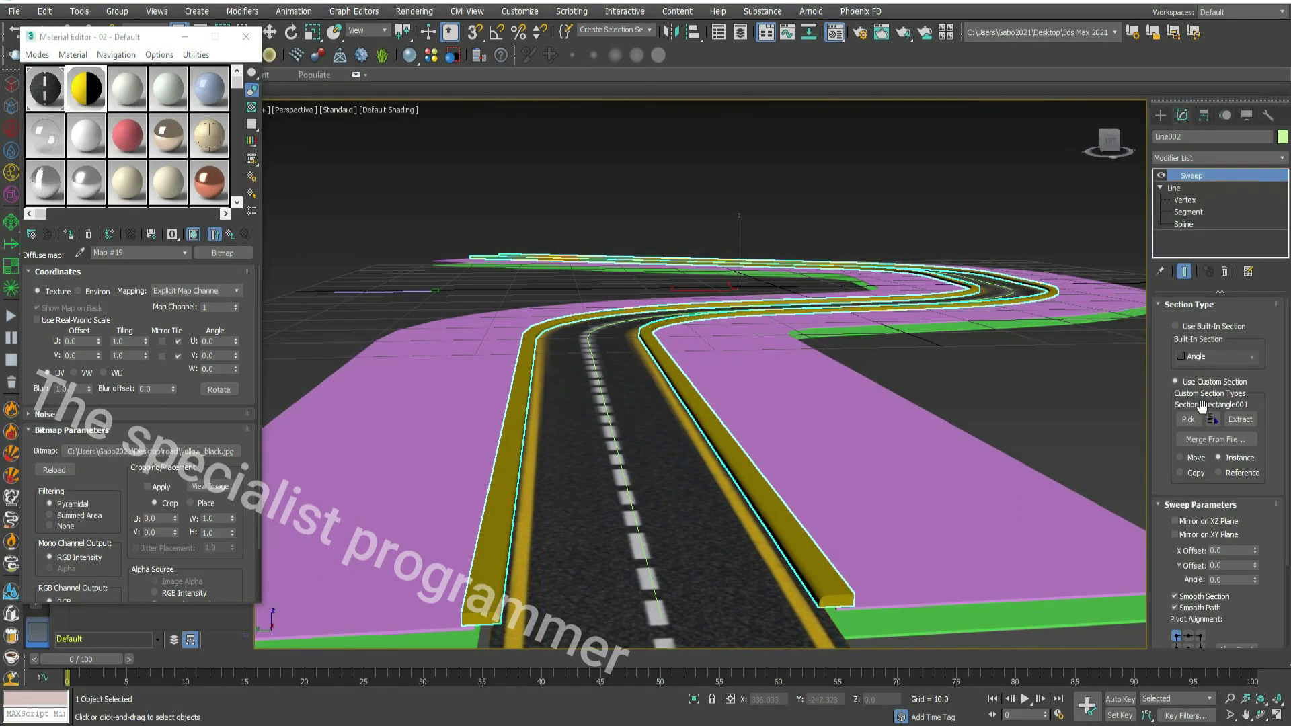
pyautogui.scroll(-4, 1187, 433)
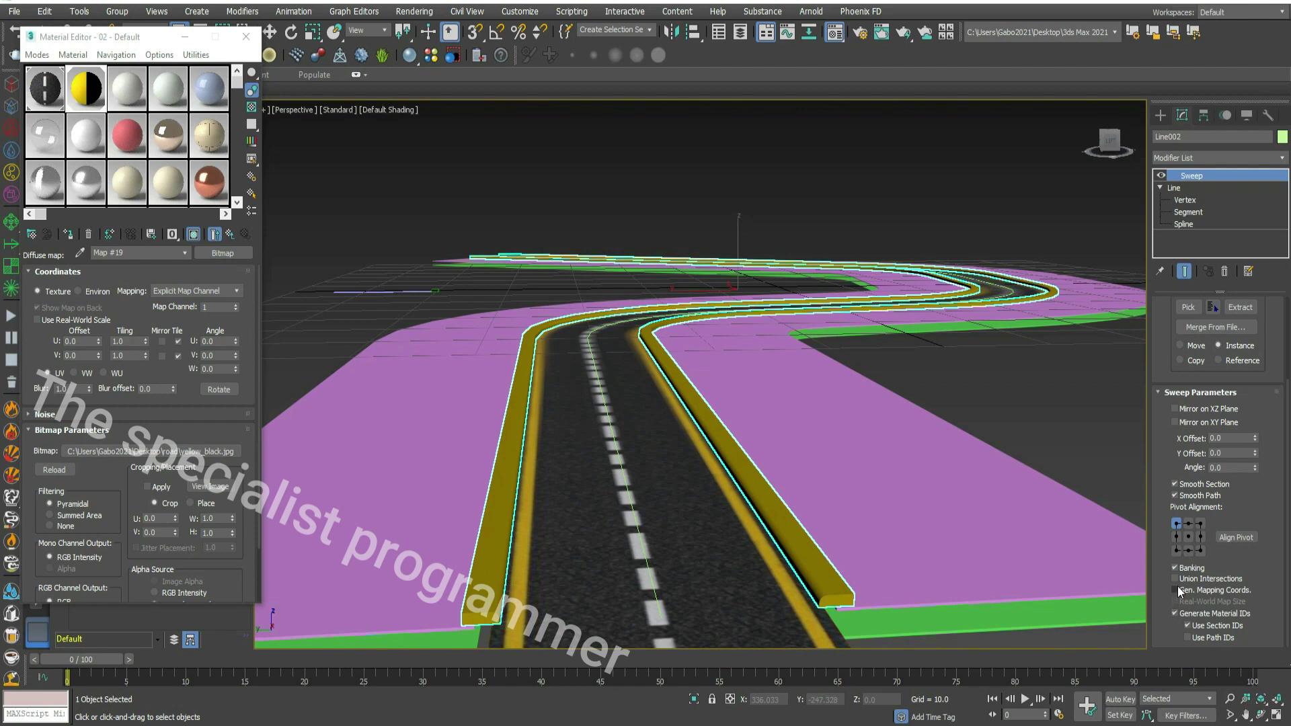
pyautogui.click(1175, 579)
pyautogui.click(1175, 590)
pyautogui.click(1174, 602)
# Step: Set both the U and V tiling of the yellow and black curb texture to 0.2
pyautogui.doubleClick(117, 341)
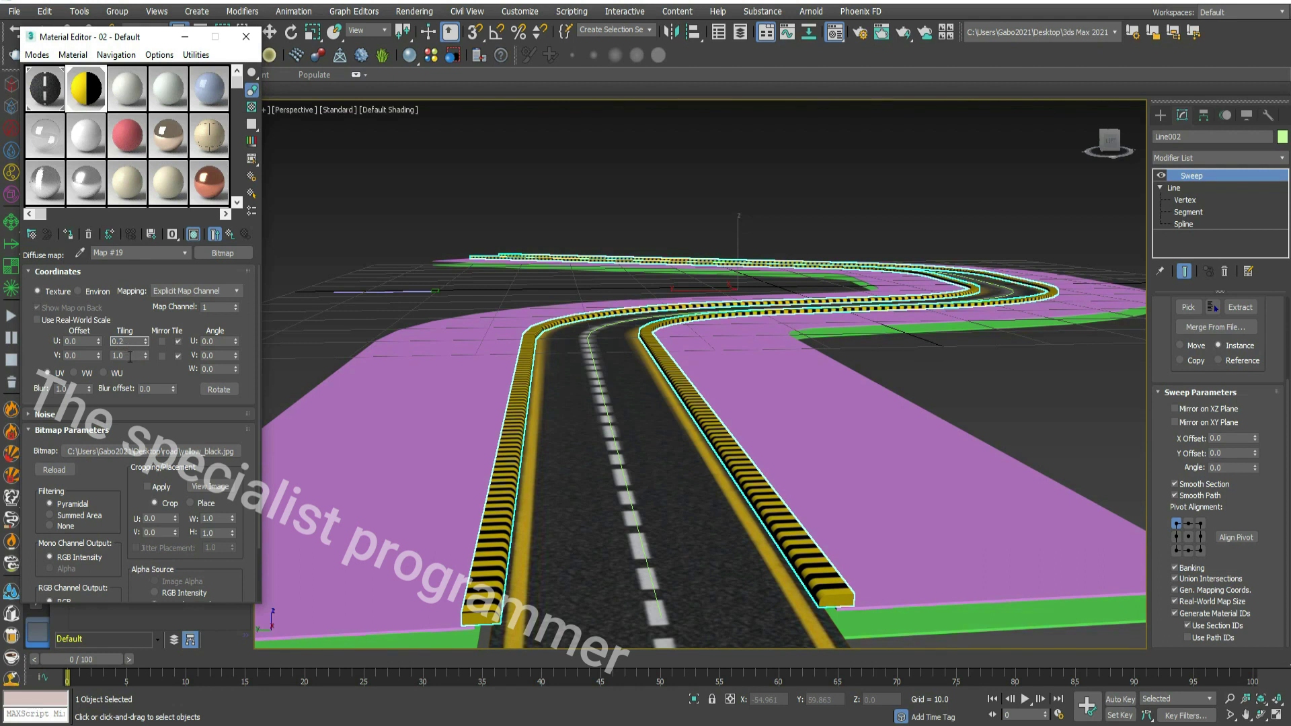
pyautogui.write('0.2')
pyautogui.press('Tab')
pyautogui.write('0.2')
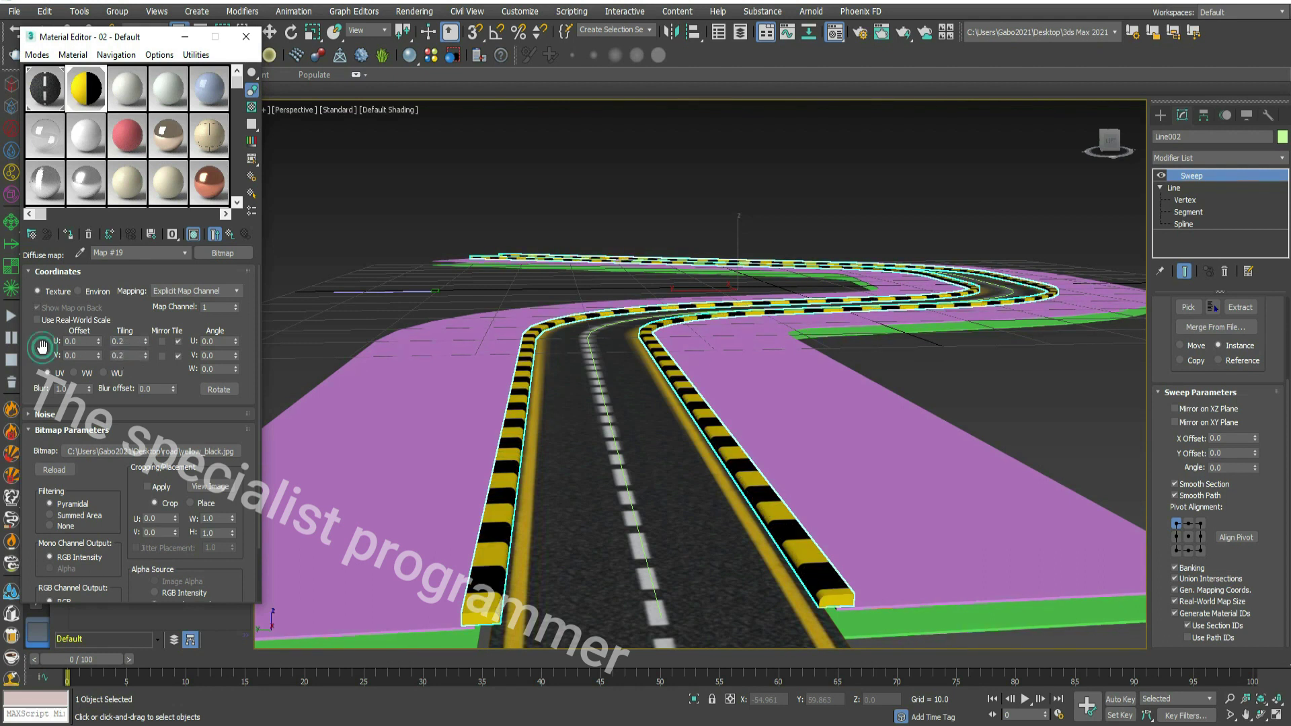
pyautogui.press('Return')
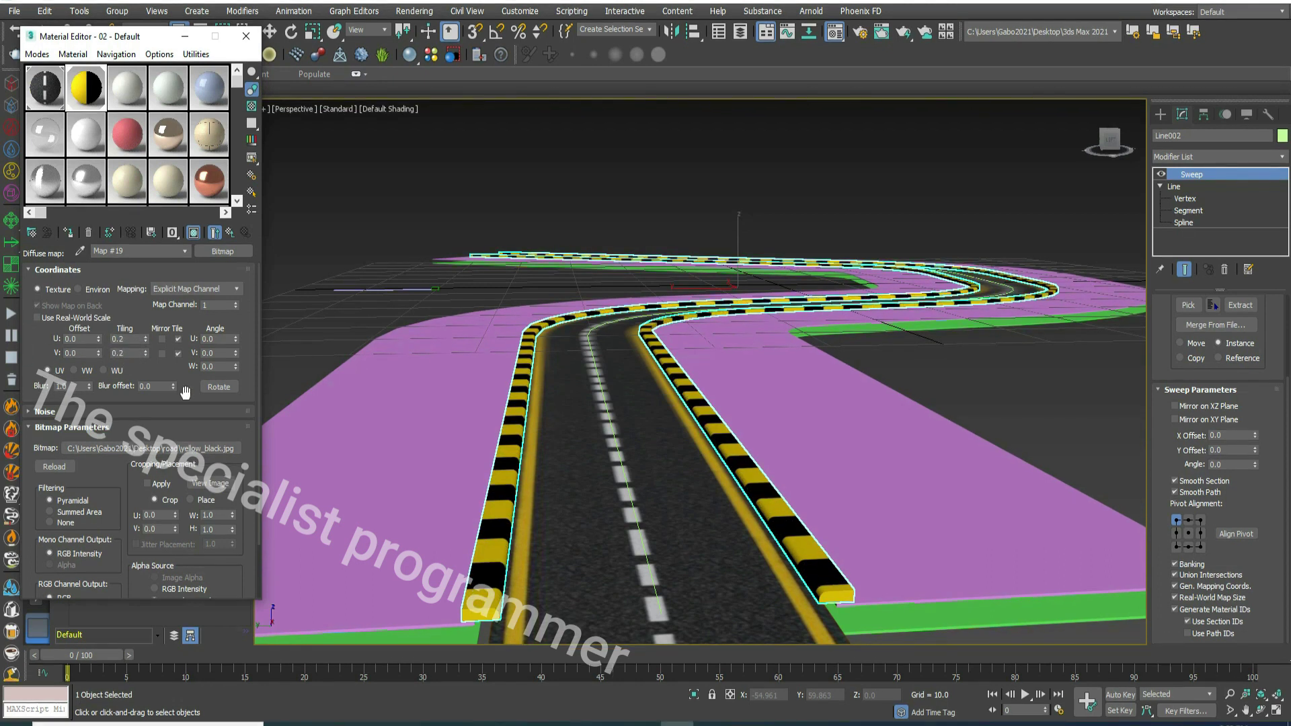
# Step: Set the curb texture's V tiling to 1 and its U tiling to 0.1
pyautogui.doubleClick(131, 351)
pyautogui.write('1')
pyautogui.press('Return')
pyautogui.doubleClick(119, 339)
pyautogui.write('0.1')
pyautogui.press('Return')
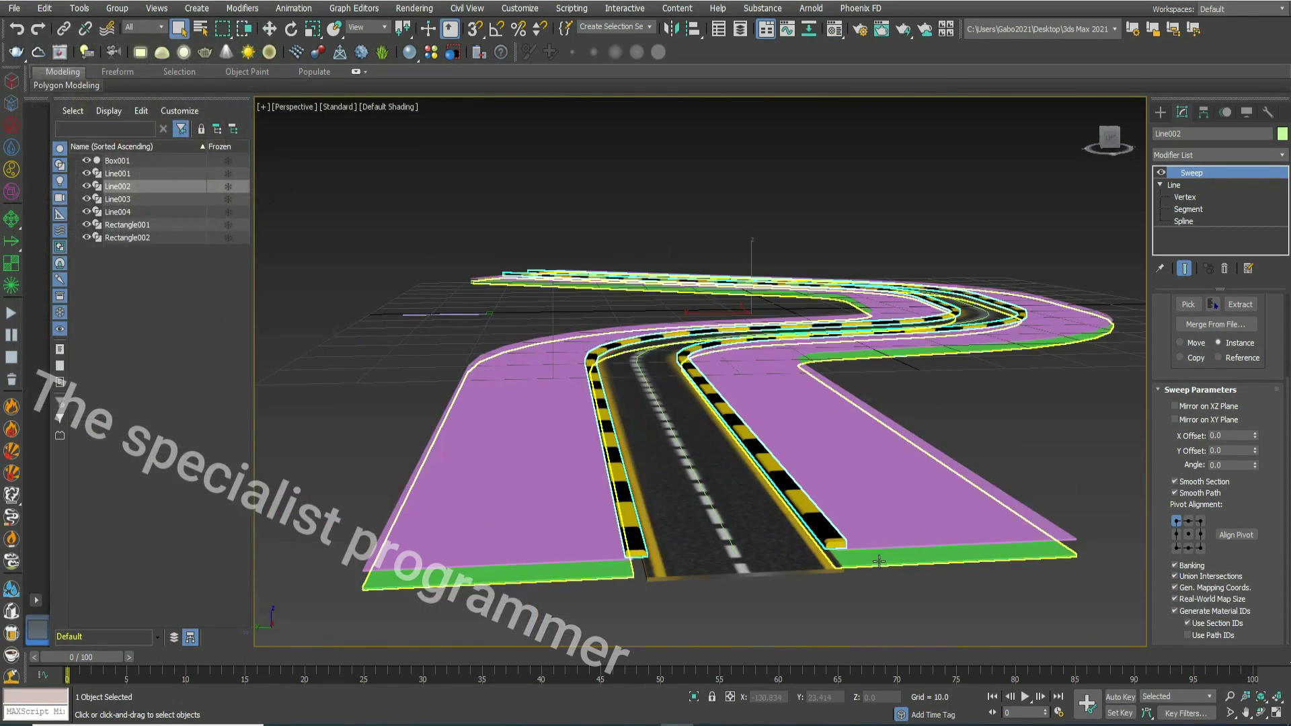
# Step: Select the green ground strips Line004 and set their Z position to 0.05
pyautogui.click(867, 558)
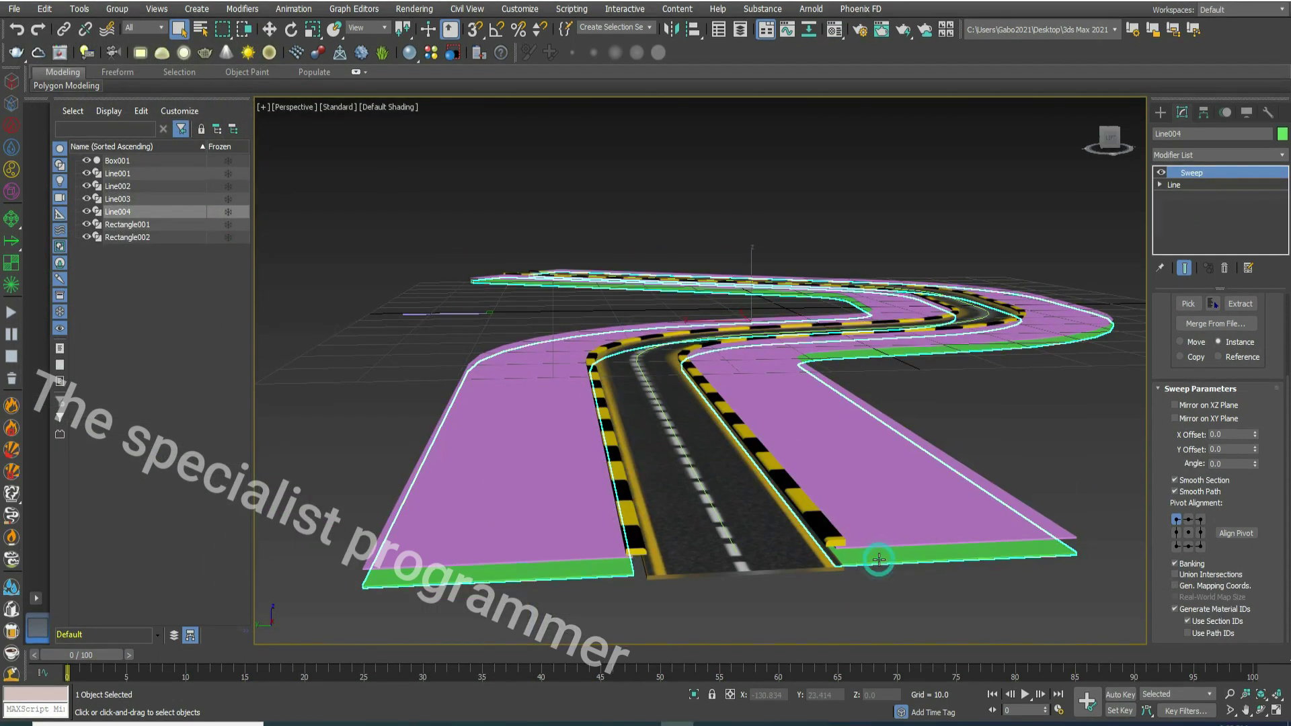
pyautogui.rightClick(917, 522)
pyautogui.click(904, 518)
pyautogui.click(874, 586)
pyautogui.click(885, 562)
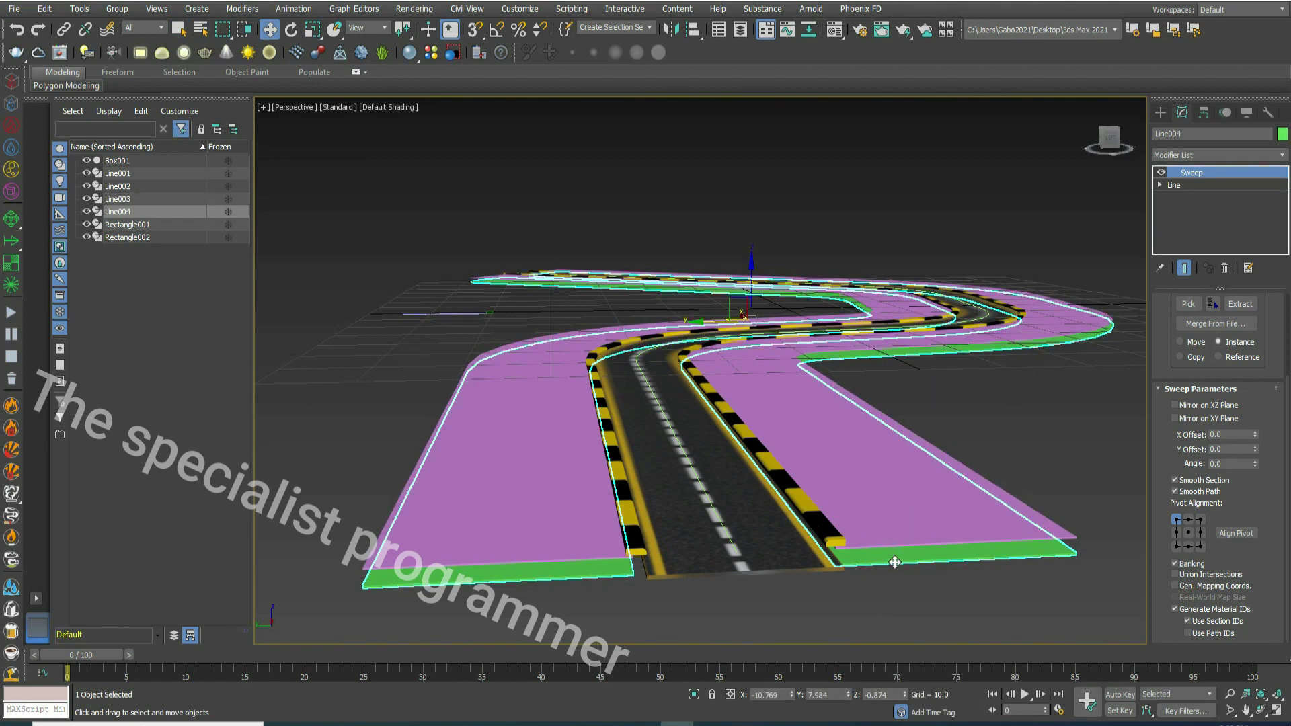
pyautogui.moveTo(890, 694); pyautogui.dragTo(856, 695)
pyautogui.write('0.05')
pyautogui.press('Return')
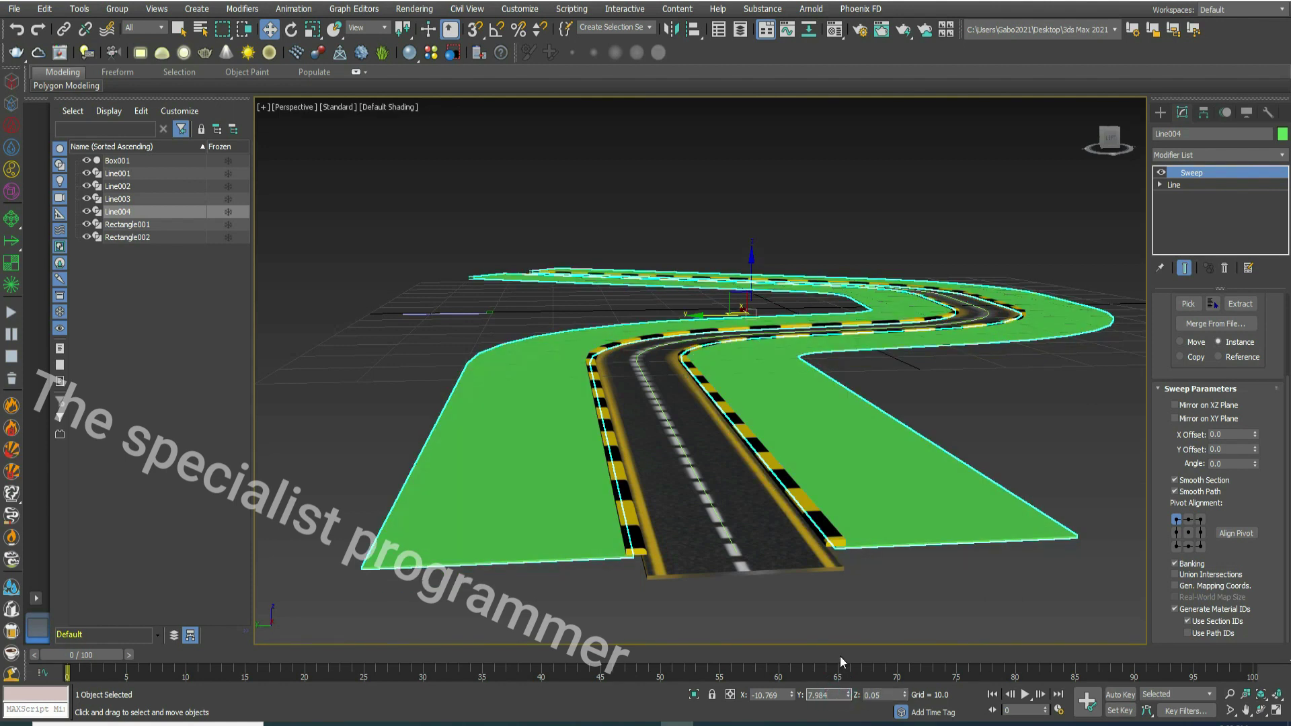
# Step: Clone the green ground strips Line004 and set the clone's Z position to 0.1
pyautogui.rightClick(145, 215)
pyautogui.click(190, 255)
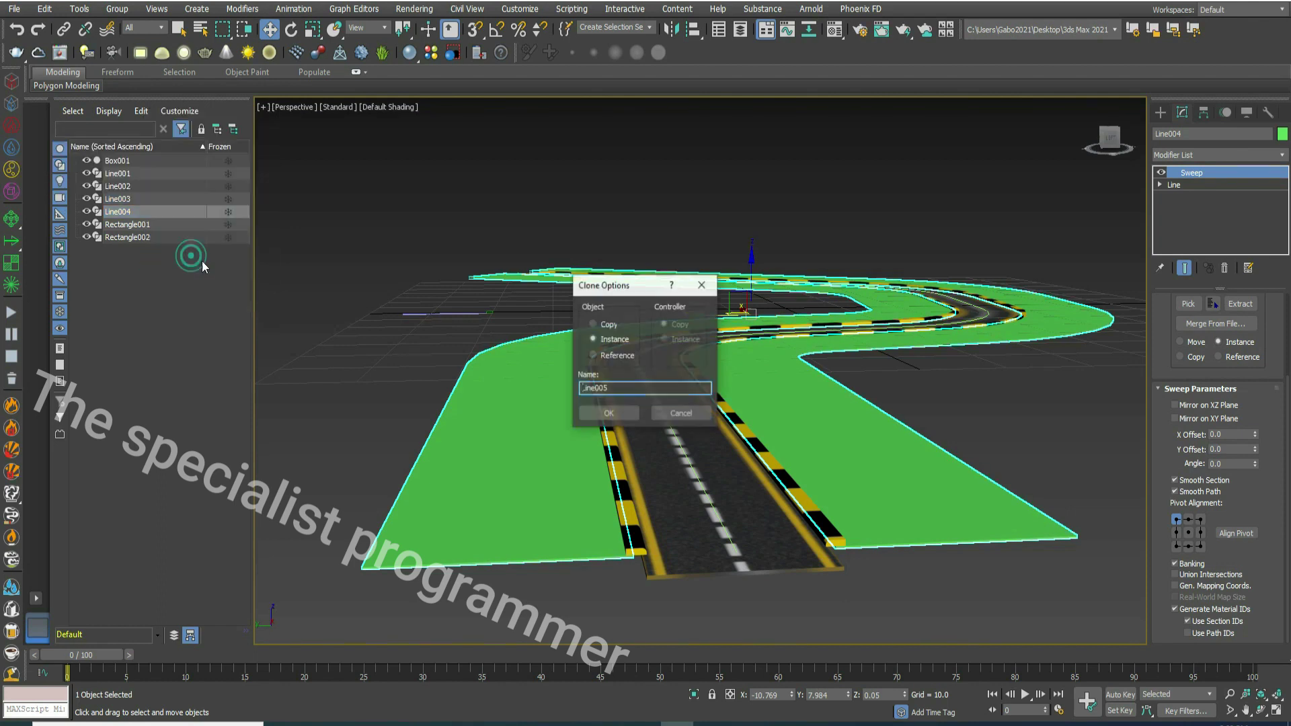
pyautogui.click(614, 413)
pyautogui.moveTo(884, 696); pyautogui.dragTo(871, 696)
pyautogui.write('1')
pyautogui.click(839, 696)
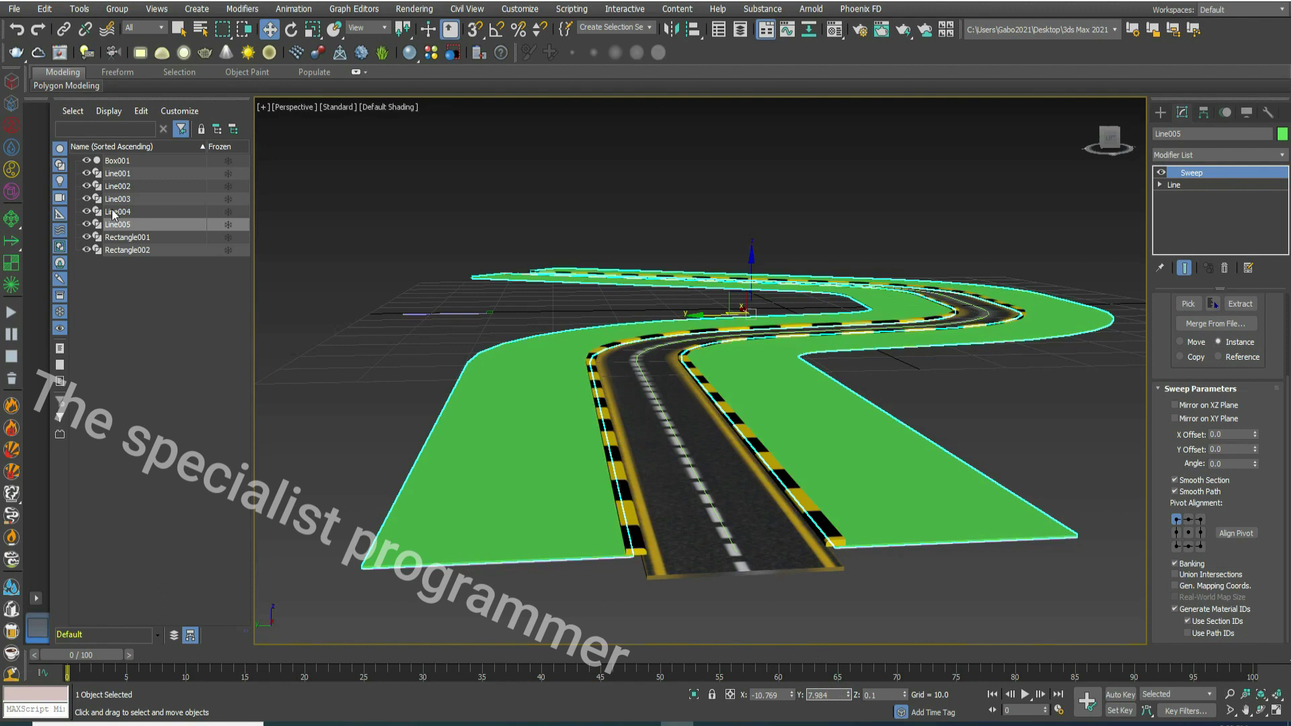
# Step: Clone the ground strips Line005 as a copy named Line006 and set its Z position to 0.15
pyautogui.rightClick(121, 226)
pyautogui.click(152, 267)
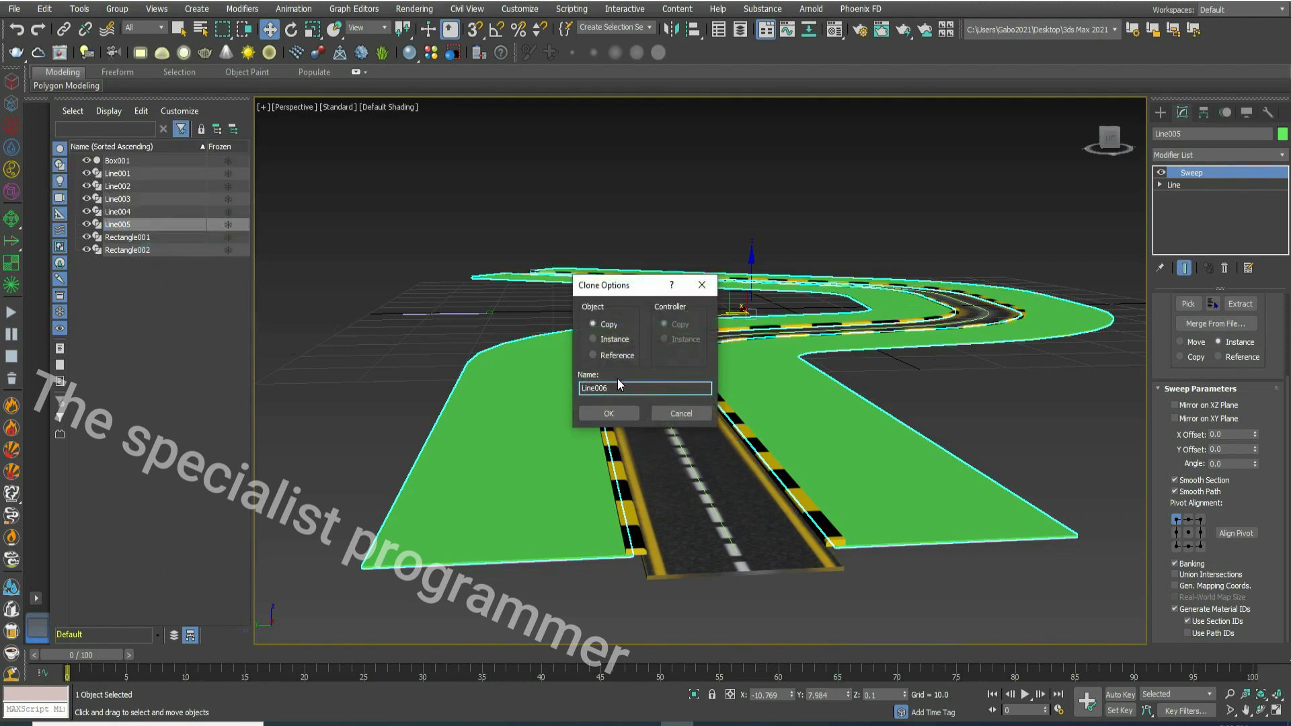
pyautogui.click(609, 413)
pyautogui.doubleClick(878, 696)
pyautogui.write('0.15')
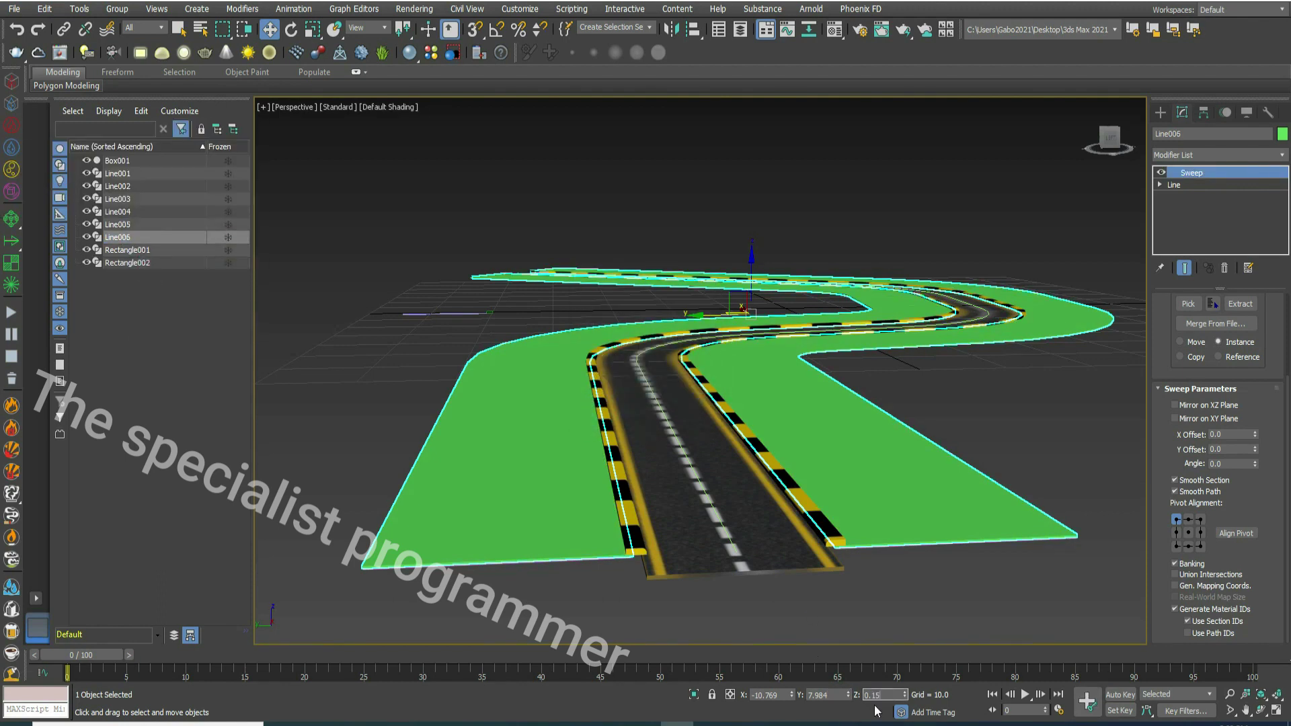
pyautogui.click(839, 695)
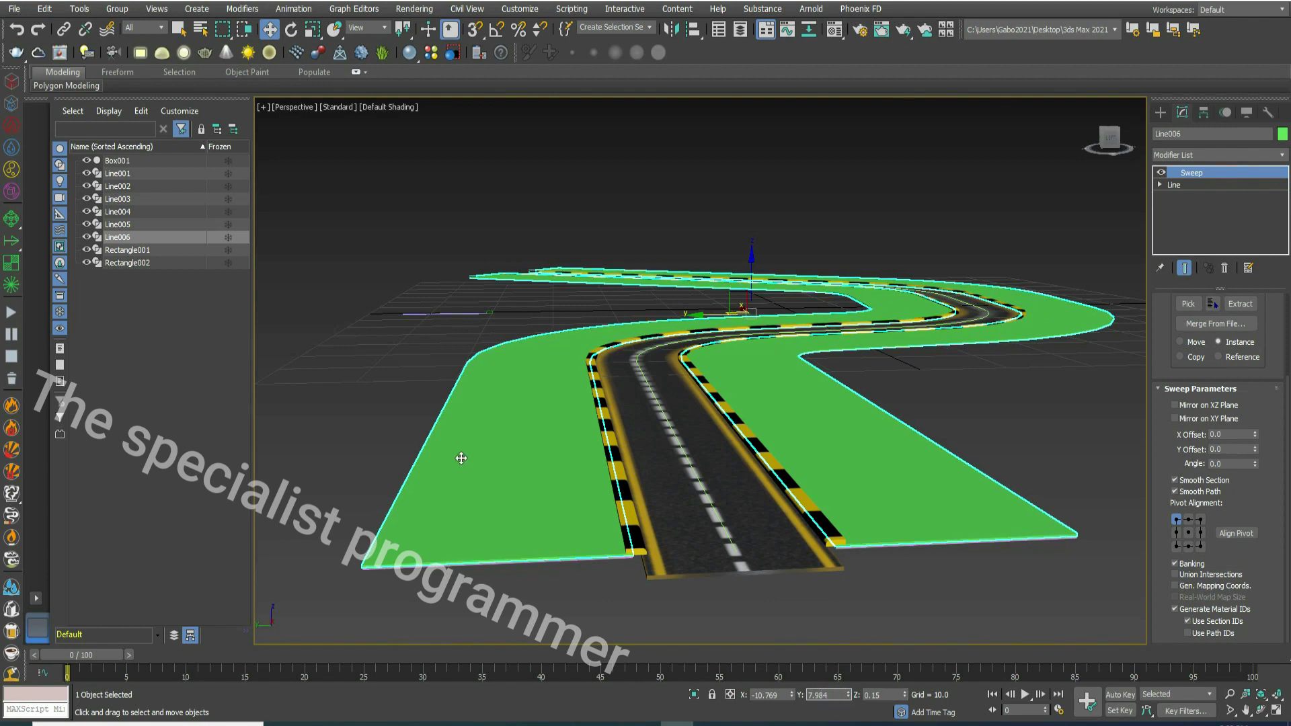
# Step: Clone the ground strips Line006 as a copy named Line007 and set its Z position to 0.2
pyautogui.click(144, 311)
pyautogui.click(137, 238)
pyautogui.rightClick(139, 239)
pyautogui.click(161, 280)
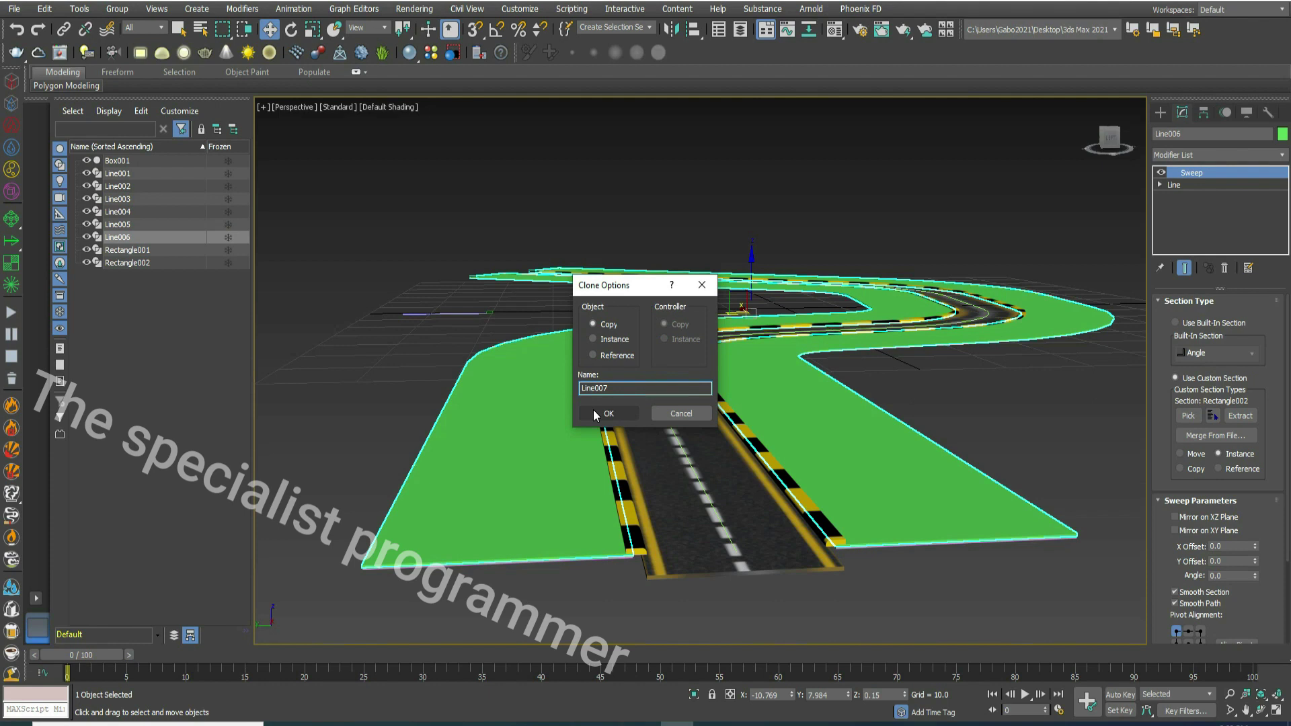
pyautogui.click(594, 412)
pyautogui.doubleClick(874, 694)
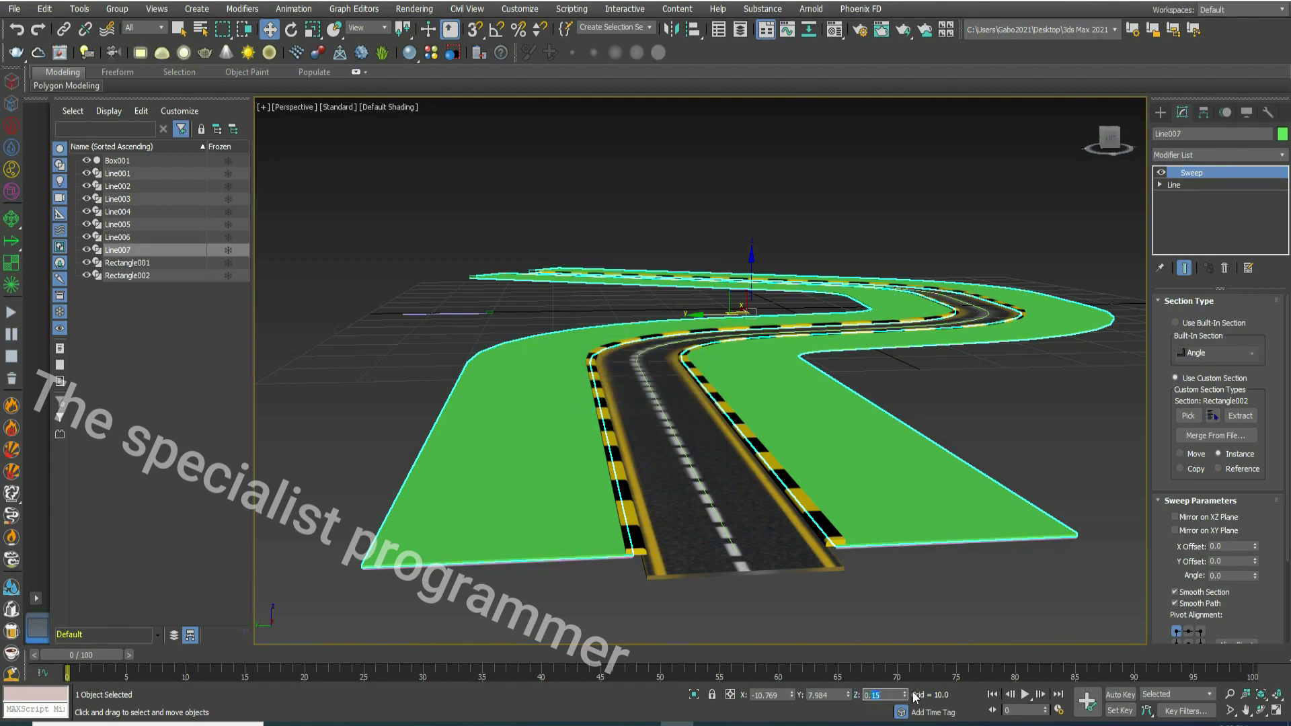
pyautogui.press('Tab')
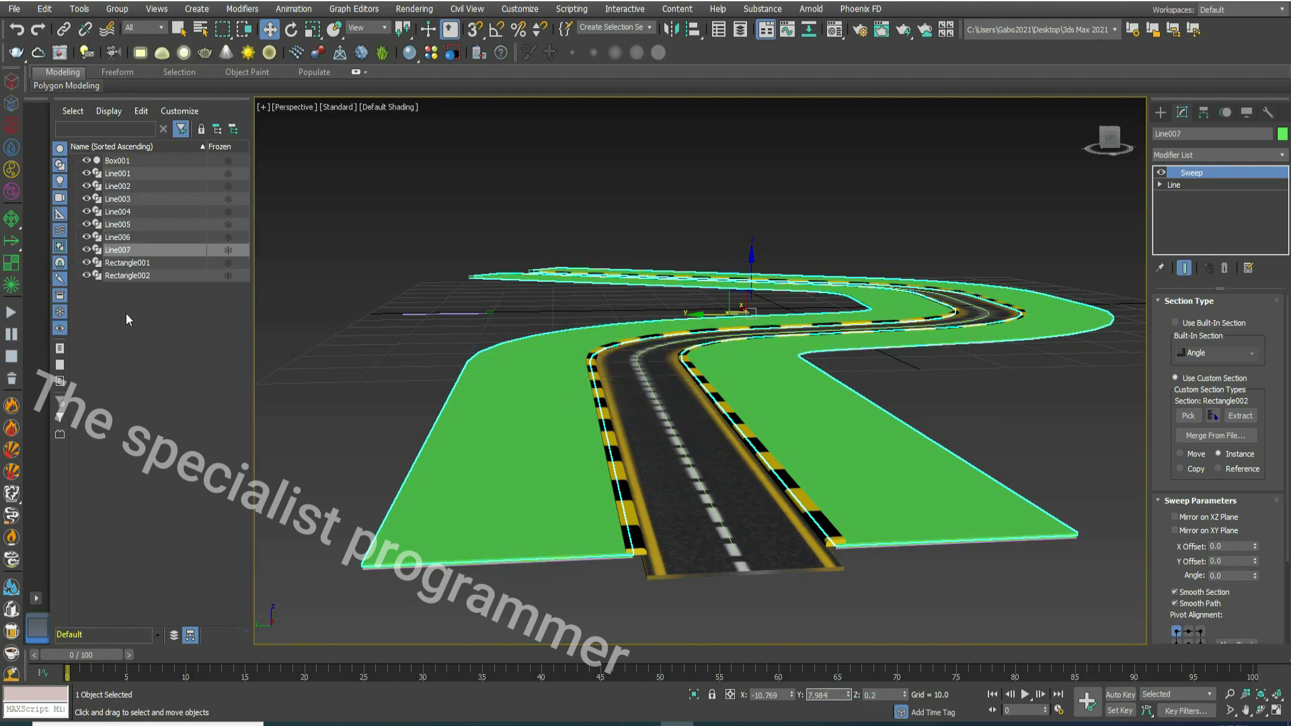
# Step: Hide the ground strips Line004 through Line007 and select Line003
pyautogui.click(127, 313)
pyautogui.moveTo(88, 249); pyautogui.dragTo(87, 212)
pyautogui.click(118, 199)
# Step: Place a Generic Palm from the AEC Extended foliage on the purple ground strip to the right of the road
pyautogui.click(1160, 112)
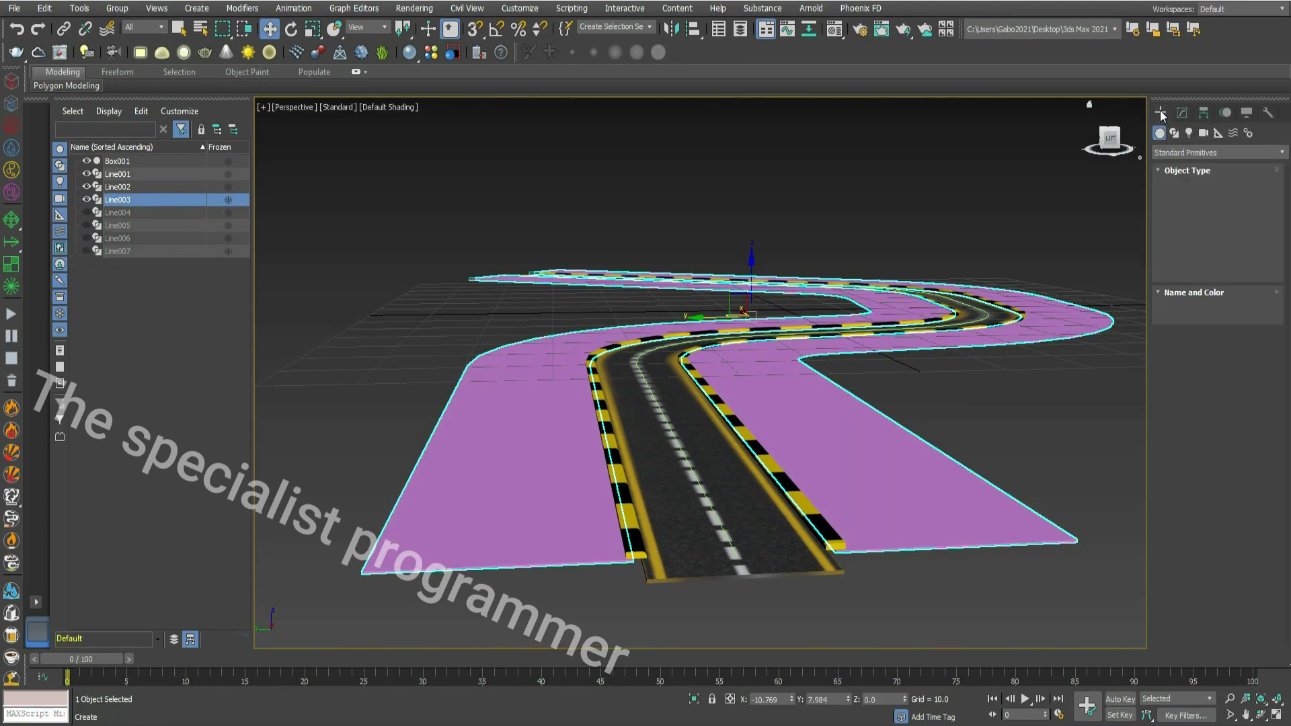
pyautogui.click(1170, 152)
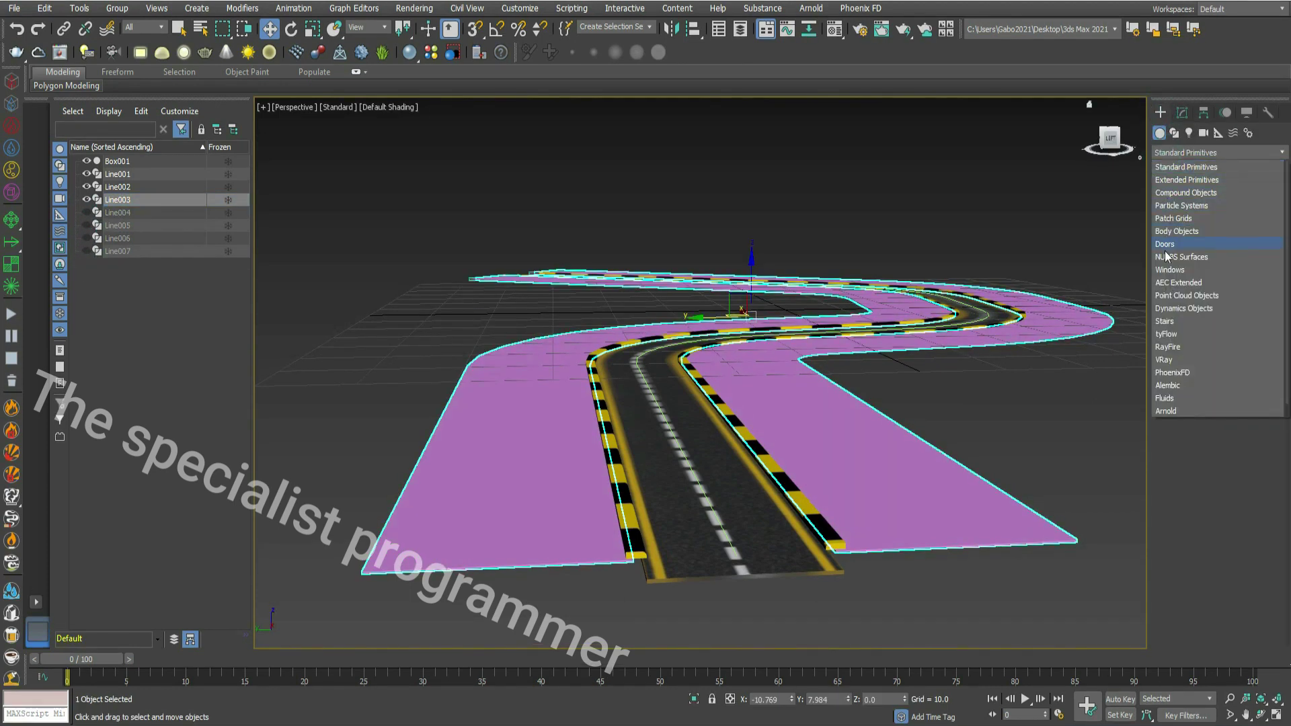
pyautogui.click(1178, 283)
pyautogui.click(1191, 199)
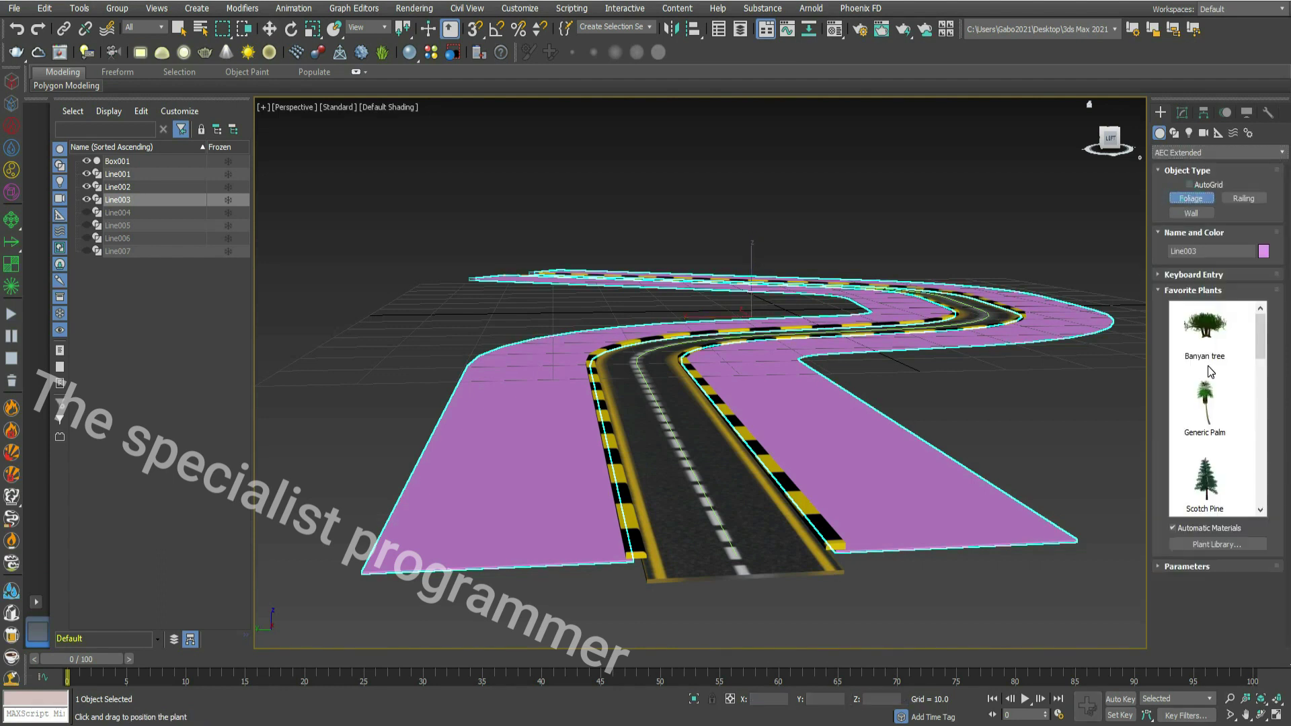
pyautogui.scroll(-2, 1256, 335)
pyautogui.click(1204, 343)
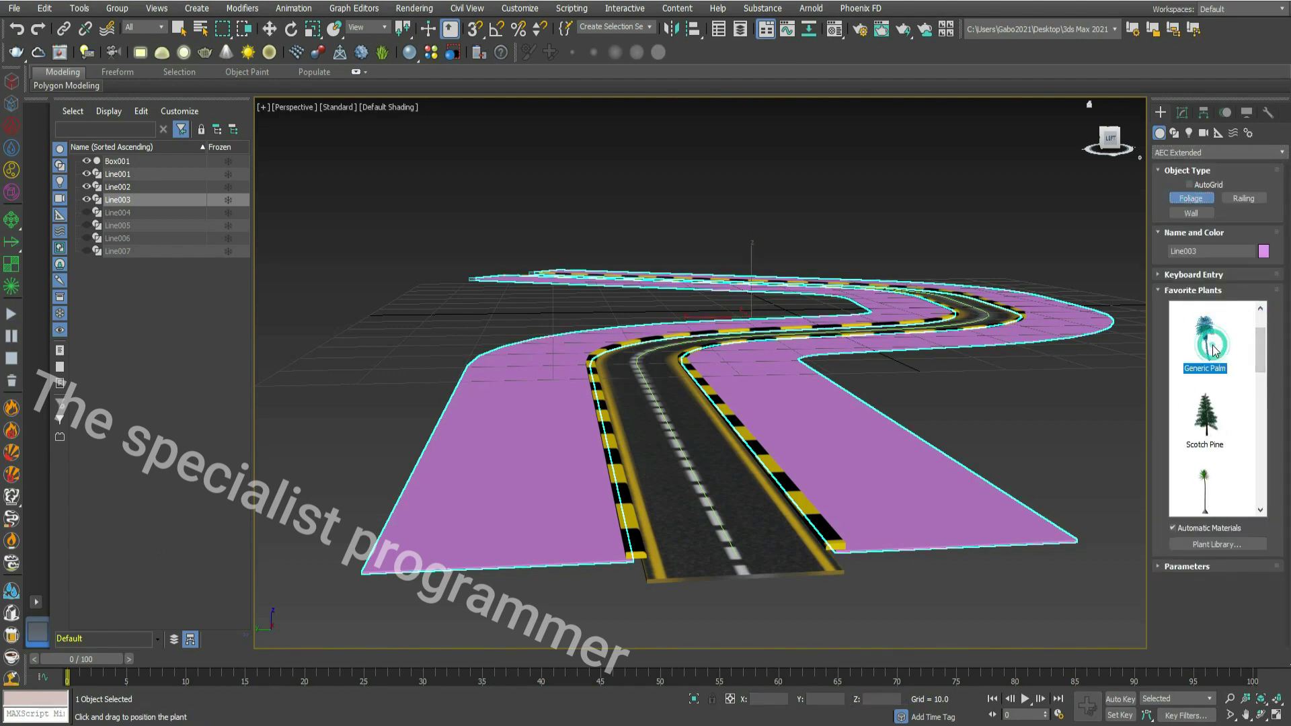
pyautogui.click(837, 394)
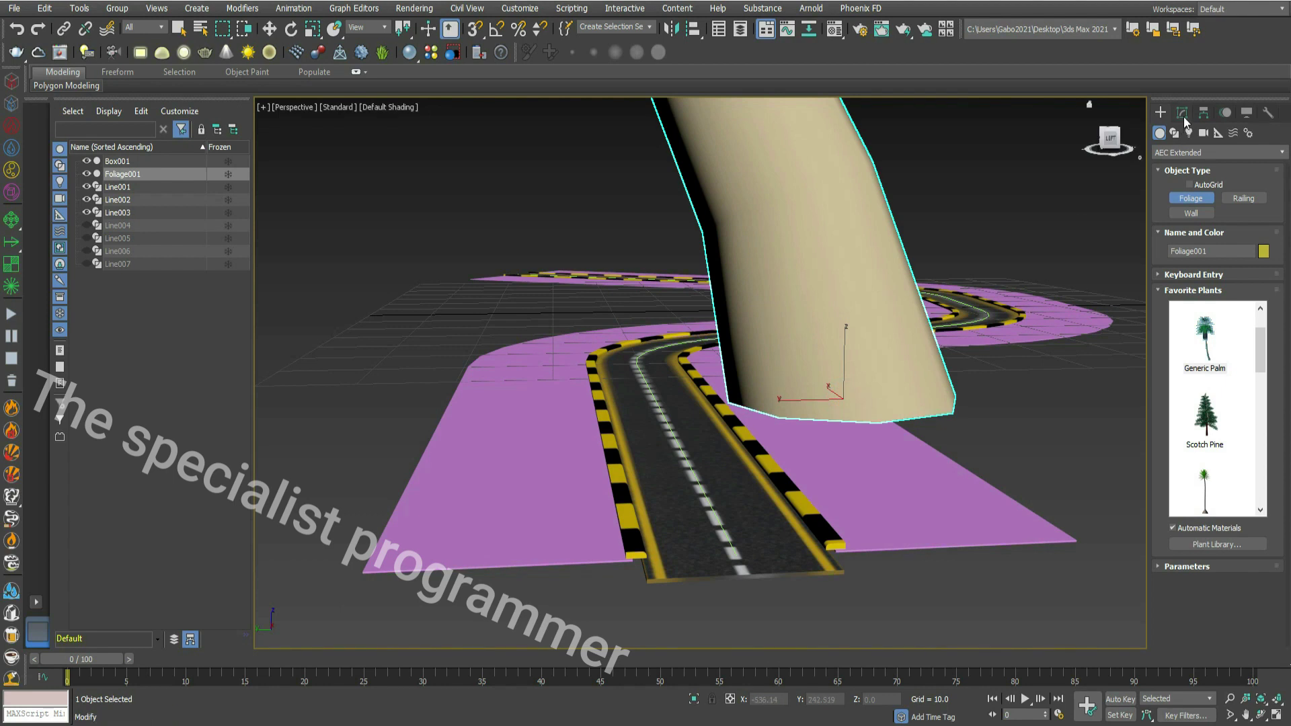
# Step: Set the palm's height to 6
pyautogui.click(1182, 112)
pyautogui.moveTo(1242, 316); pyautogui.dragTo(1206, 321)
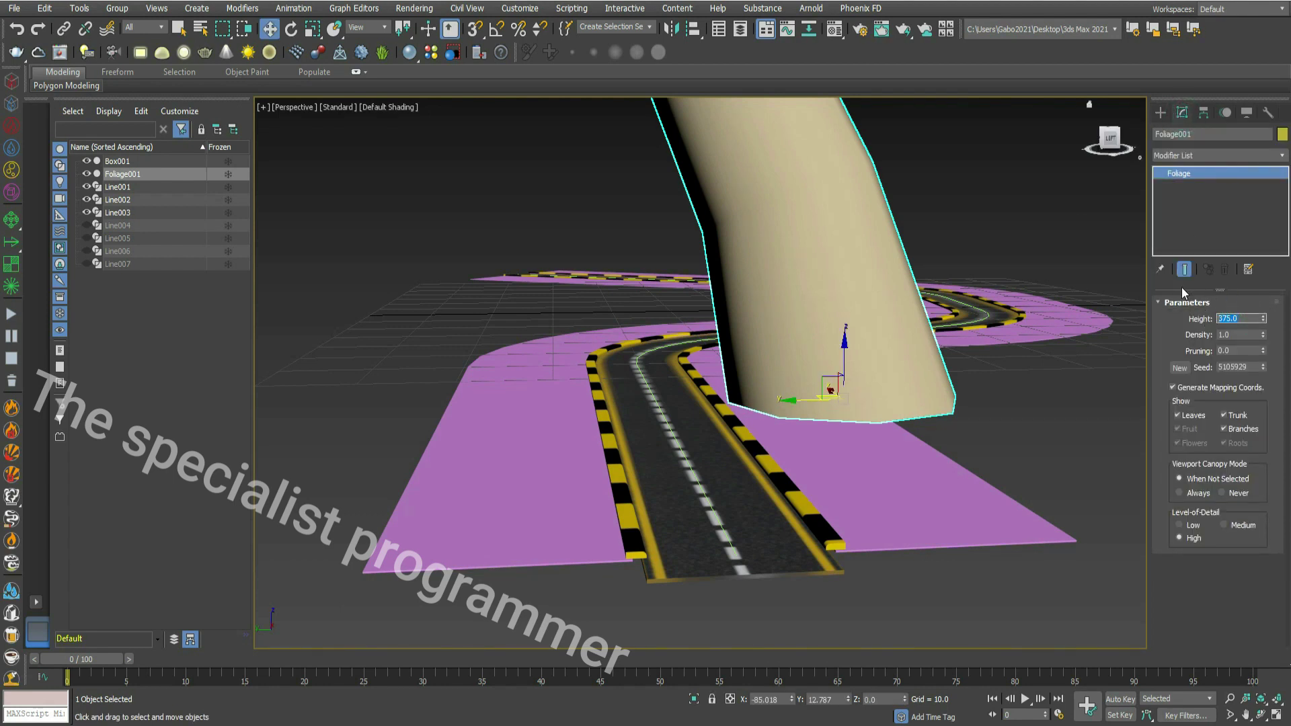
pyautogui.write('6')
pyautogui.press('Return')
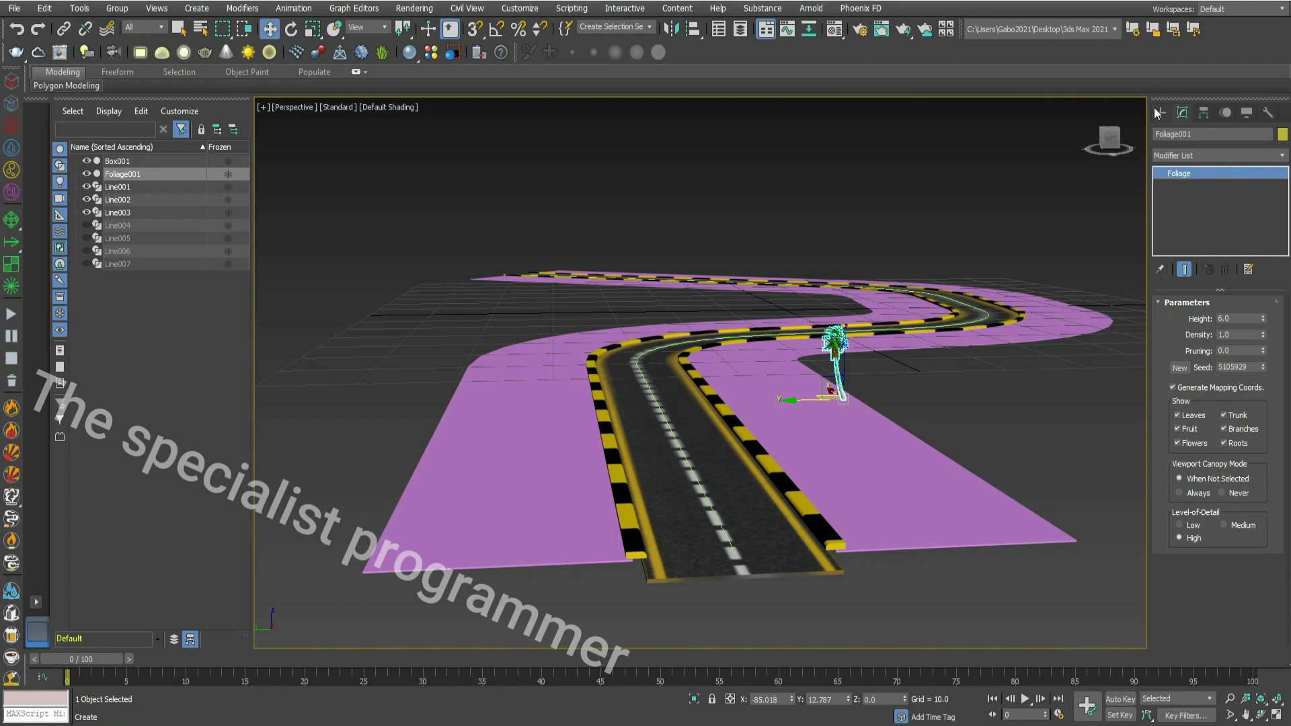
pyautogui.moveTo(1241, 318); pyautogui.dragTo(1159, 312)
pyautogui.press('Return')
# Step: Create a Scatter compound object from the palm, using the purple ground strips Line003 as an instanced distribution object
pyautogui.click(1160, 113)
pyautogui.click(1210, 153)
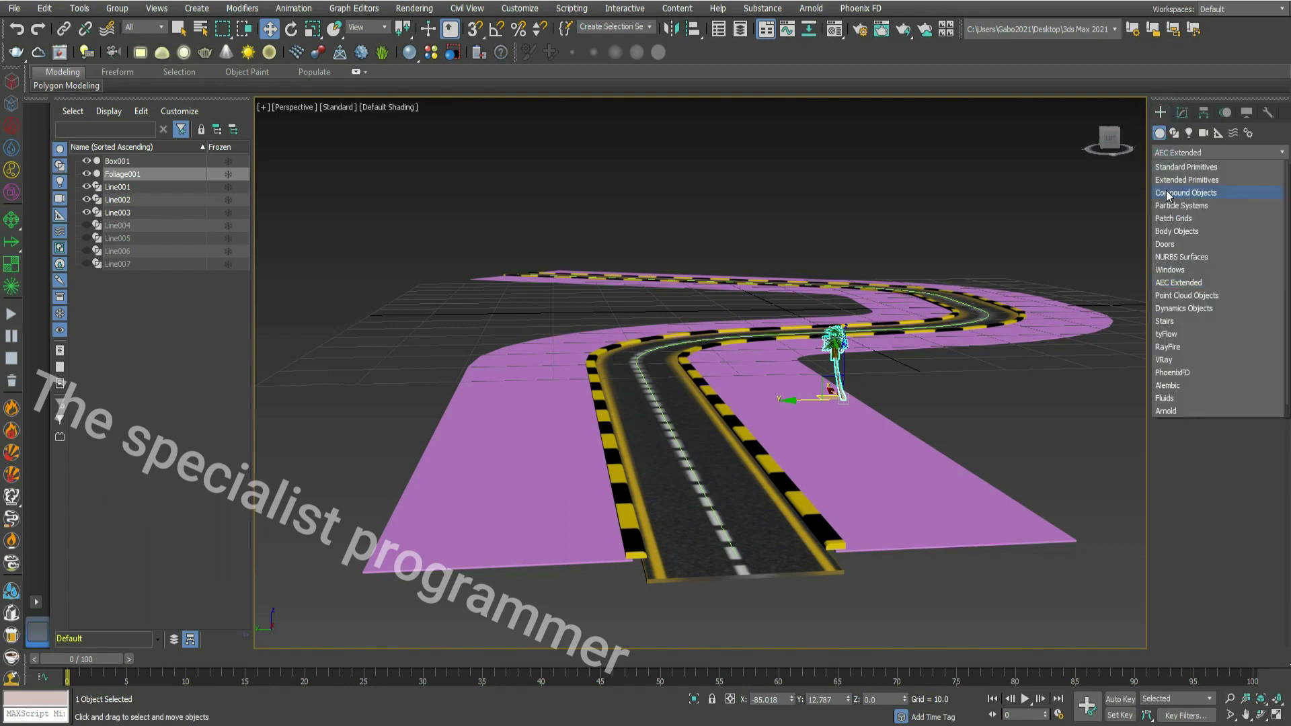
pyautogui.click(1168, 194)
pyautogui.click(1244, 198)
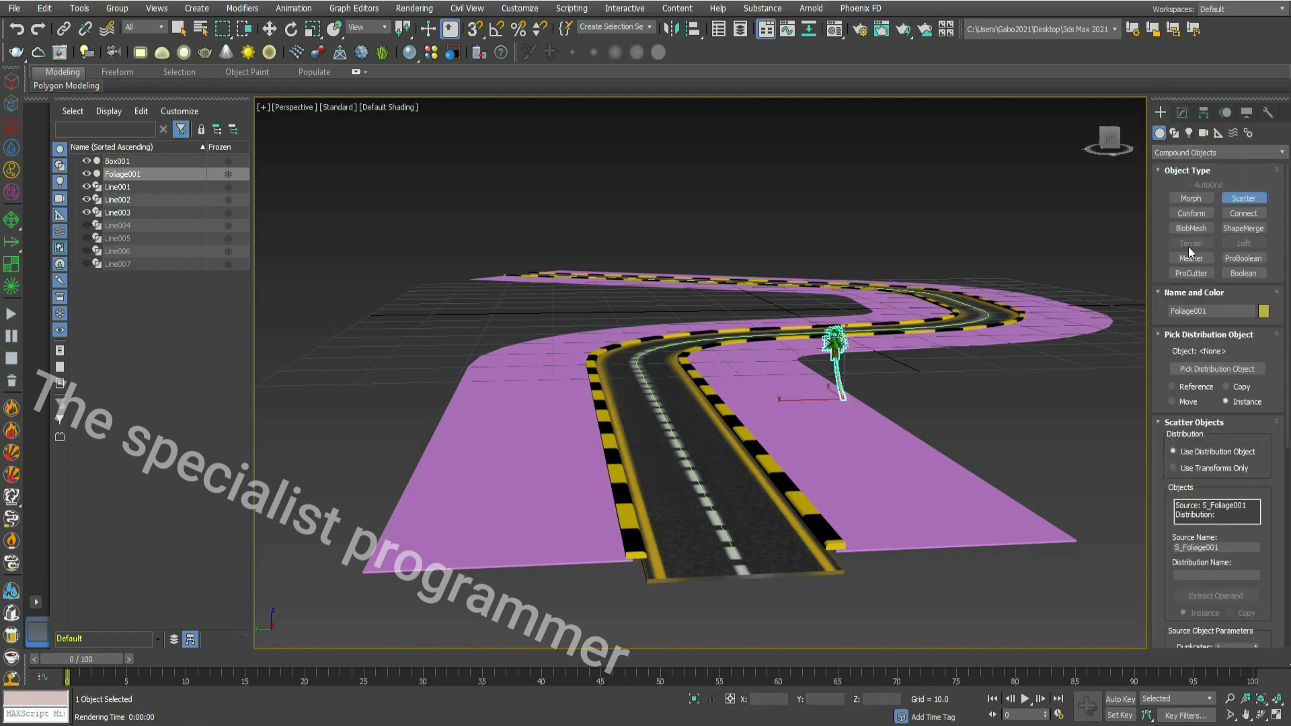
pyautogui.click(1194, 367)
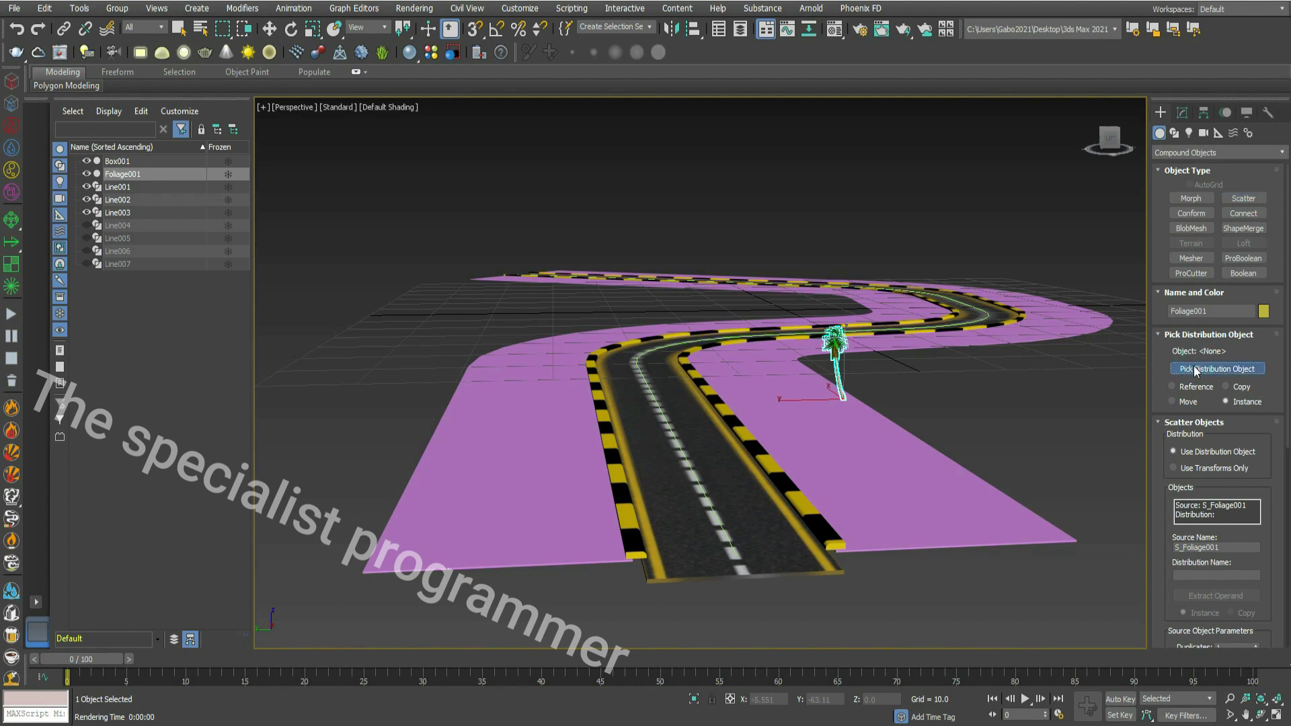
pyautogui.click(864, 445)
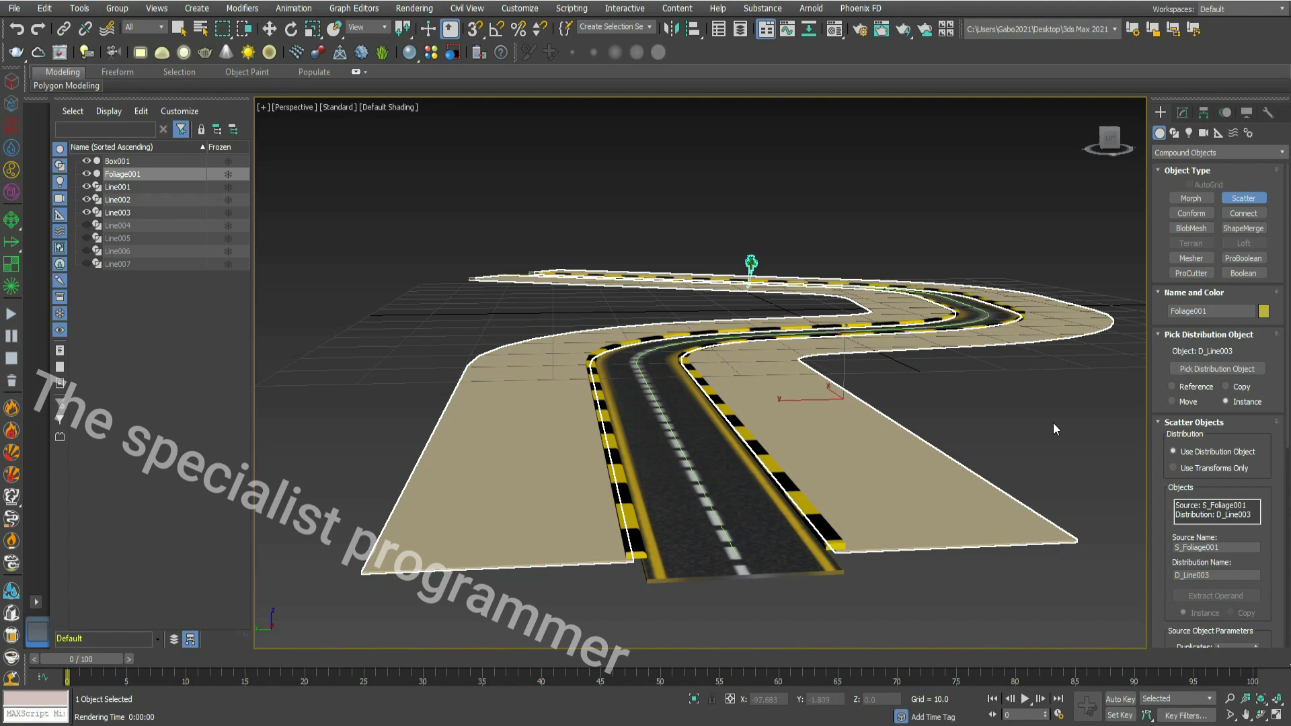
# Step: Set the palm scatter to 100 duplicates and distribute them using Volume
pyautogui.scroll(-5, 1164, 436)
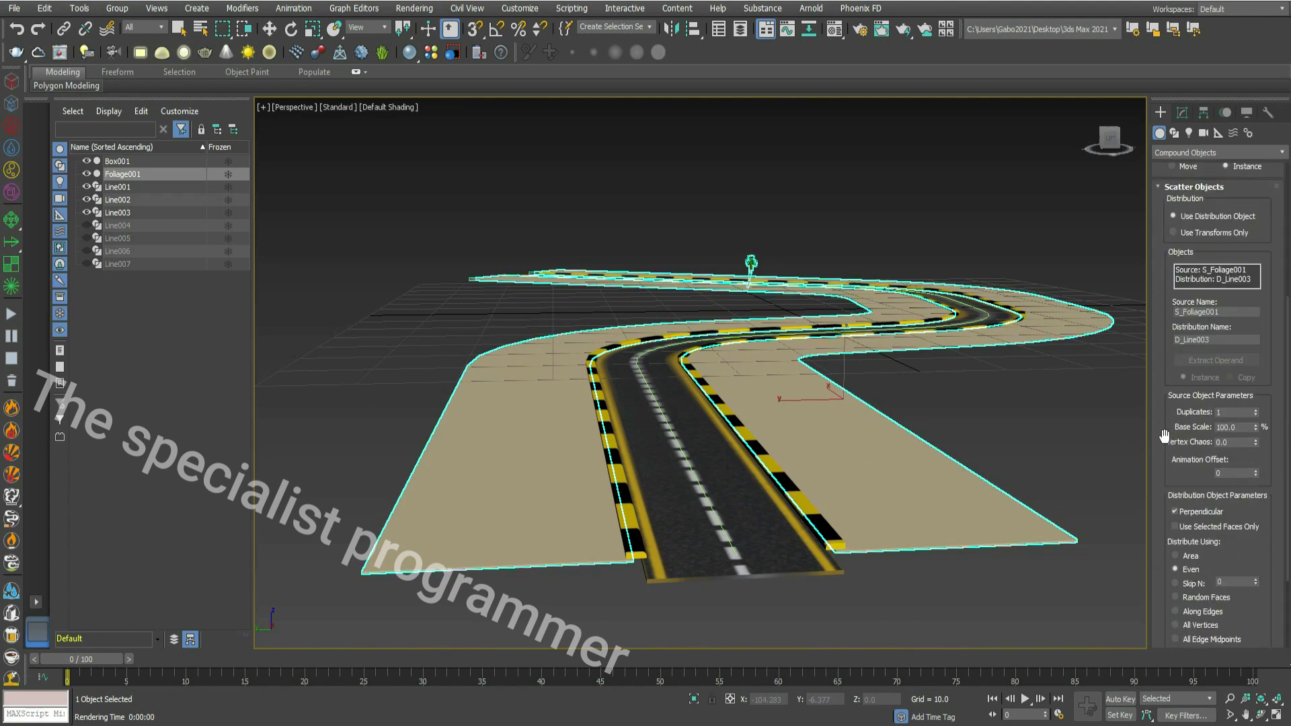
pyautogui.doubleClick(1229, 389)
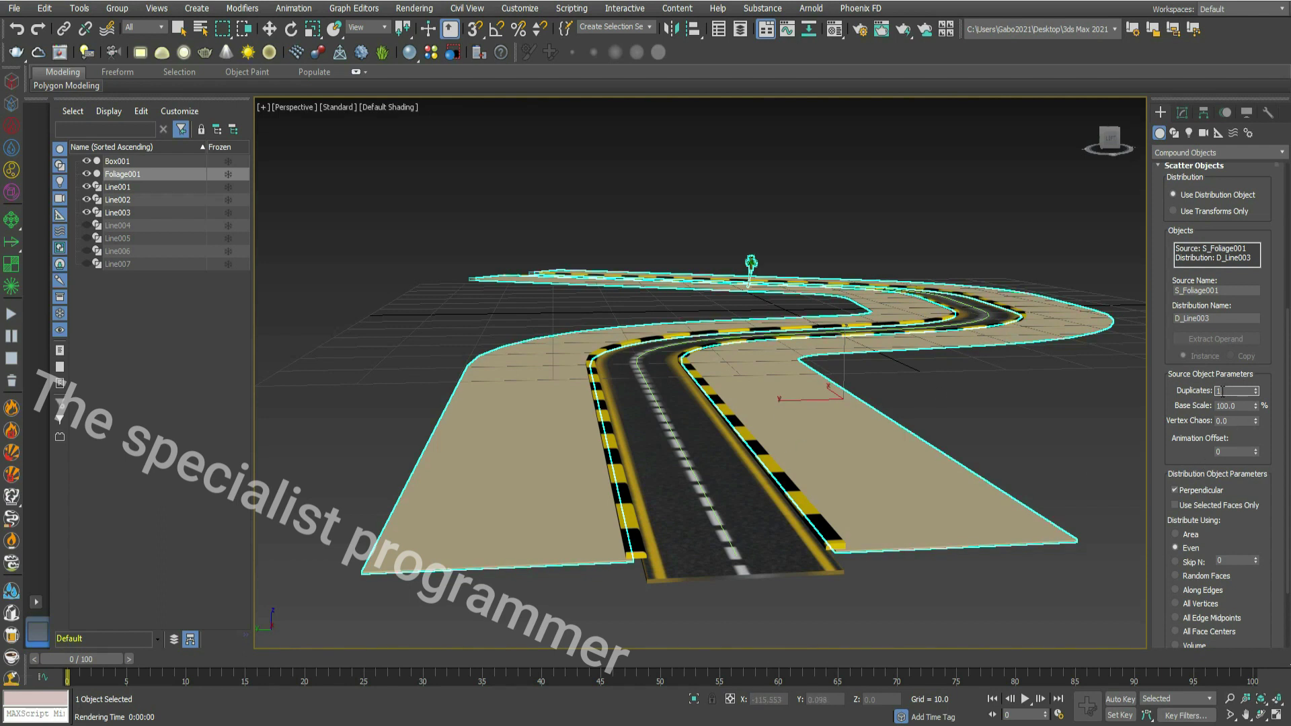
pyautogui.press('Return')
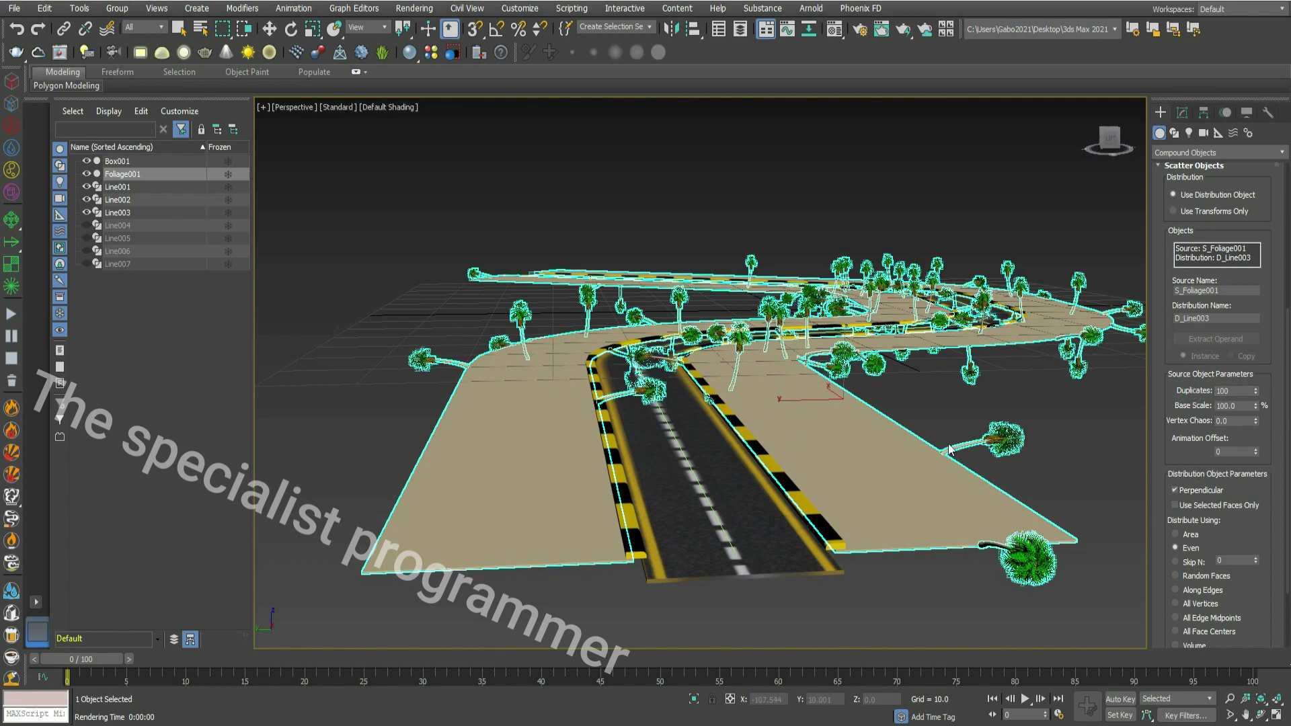
pyautogui.scroll(-3, 1170, 443)
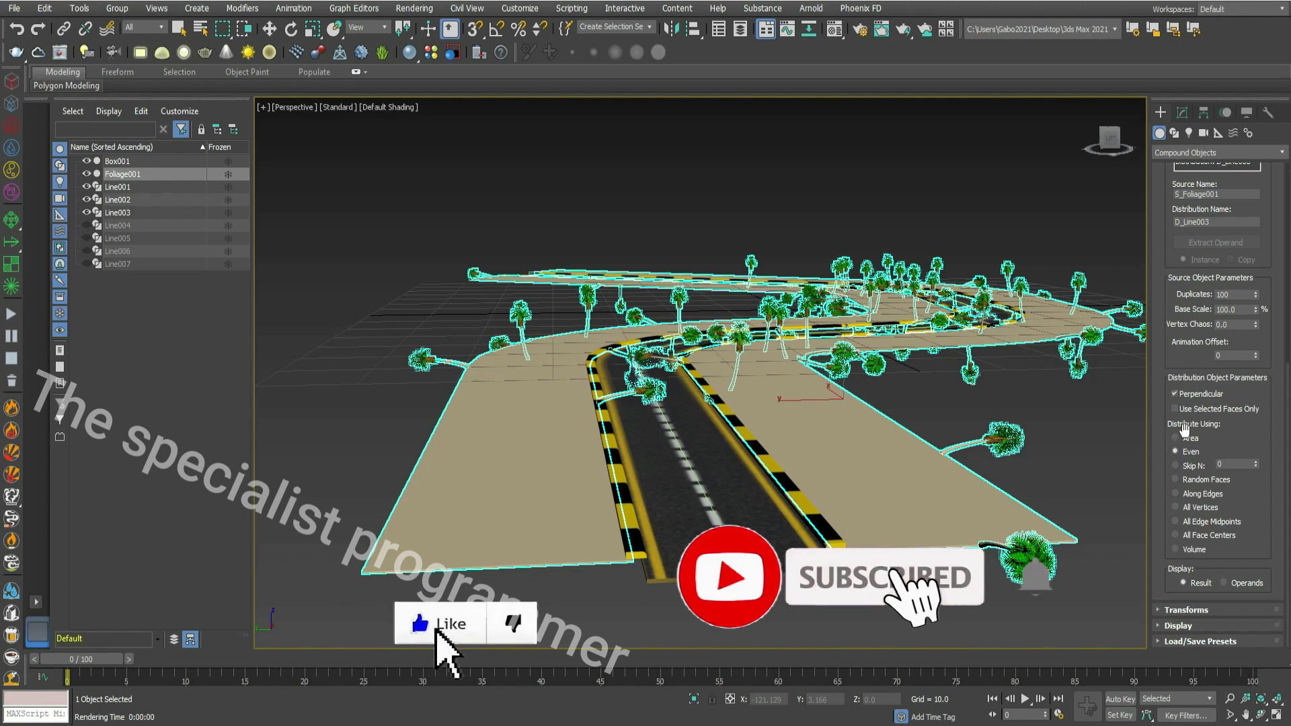
pyautogui.click(1175, 549)
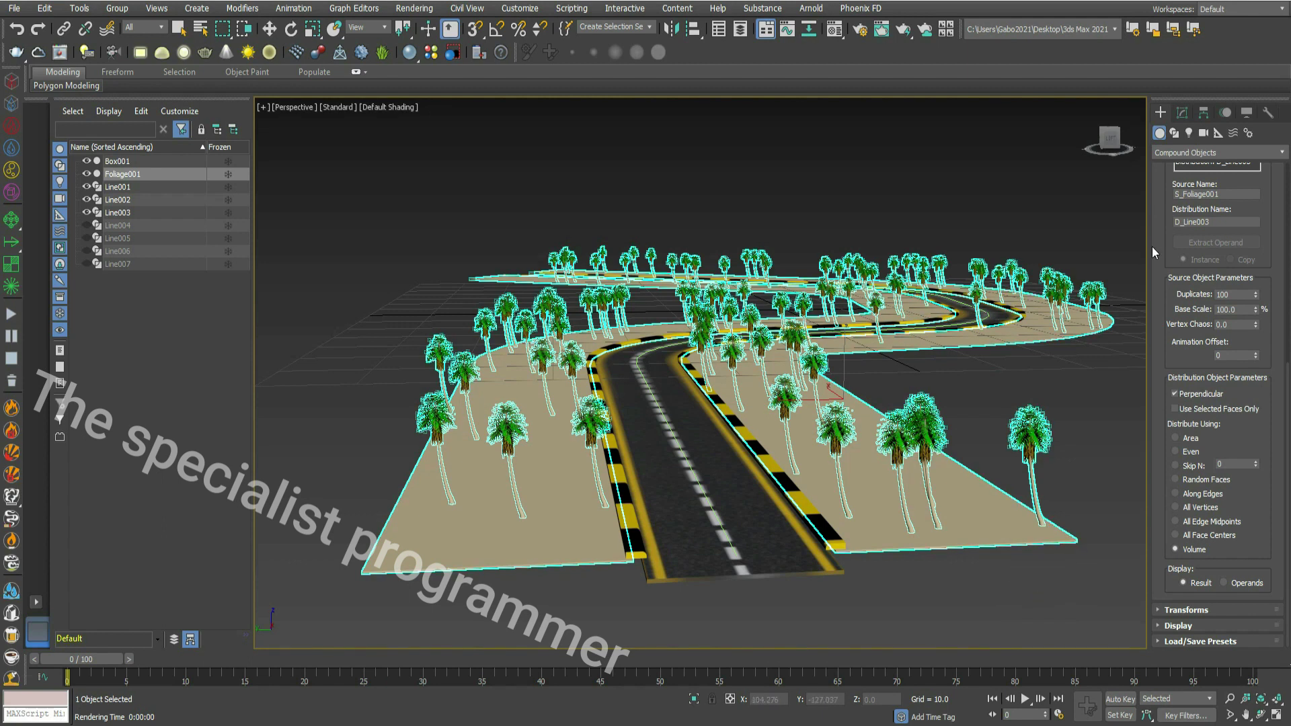
pyautogui.scroll(5, 1157, 245)
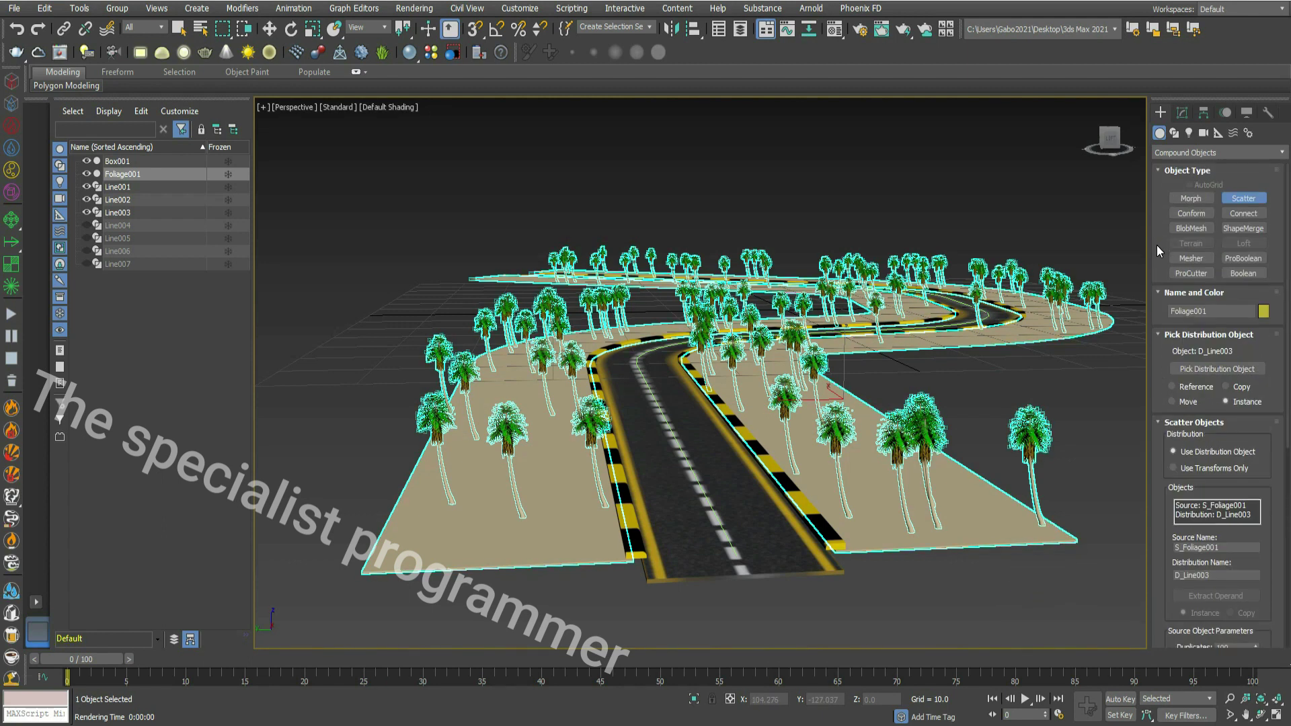
# Step: Hide the scattered palms and the ground strips Line003, and unhide the green strips Line004
pyautogui.click(86, 174)
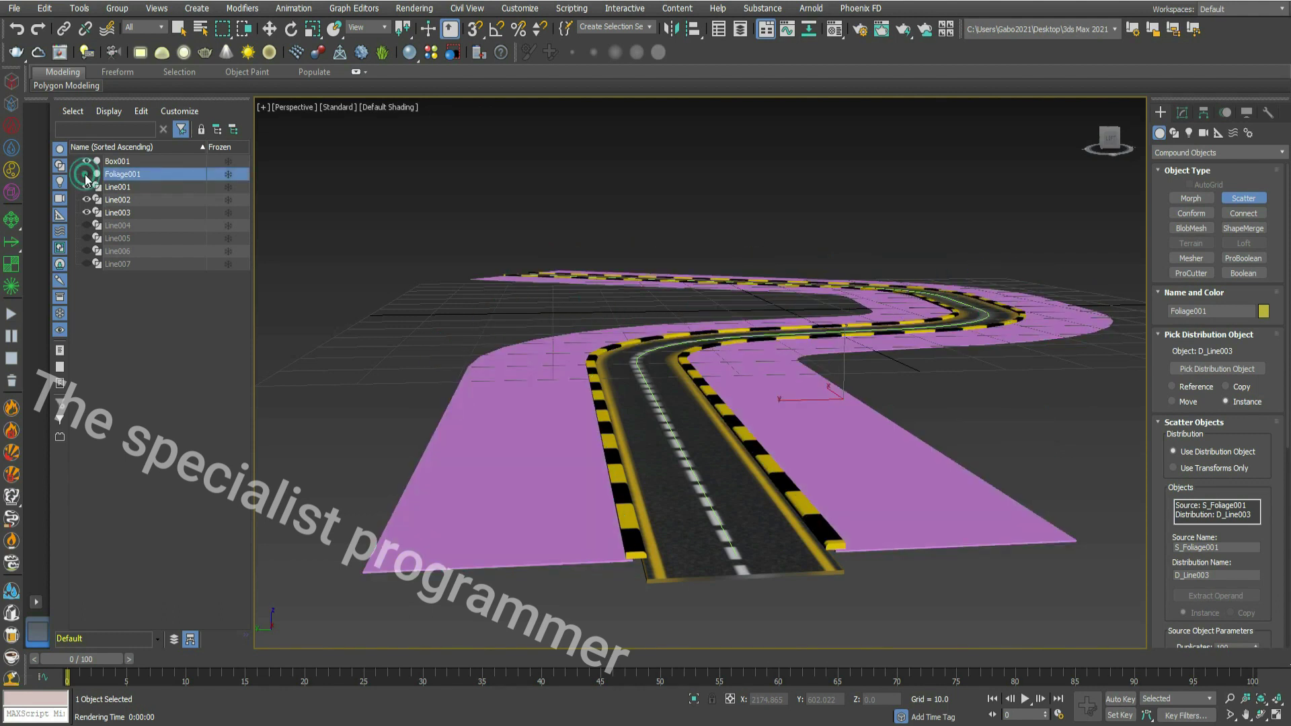
pyautogui.click(86, 213)
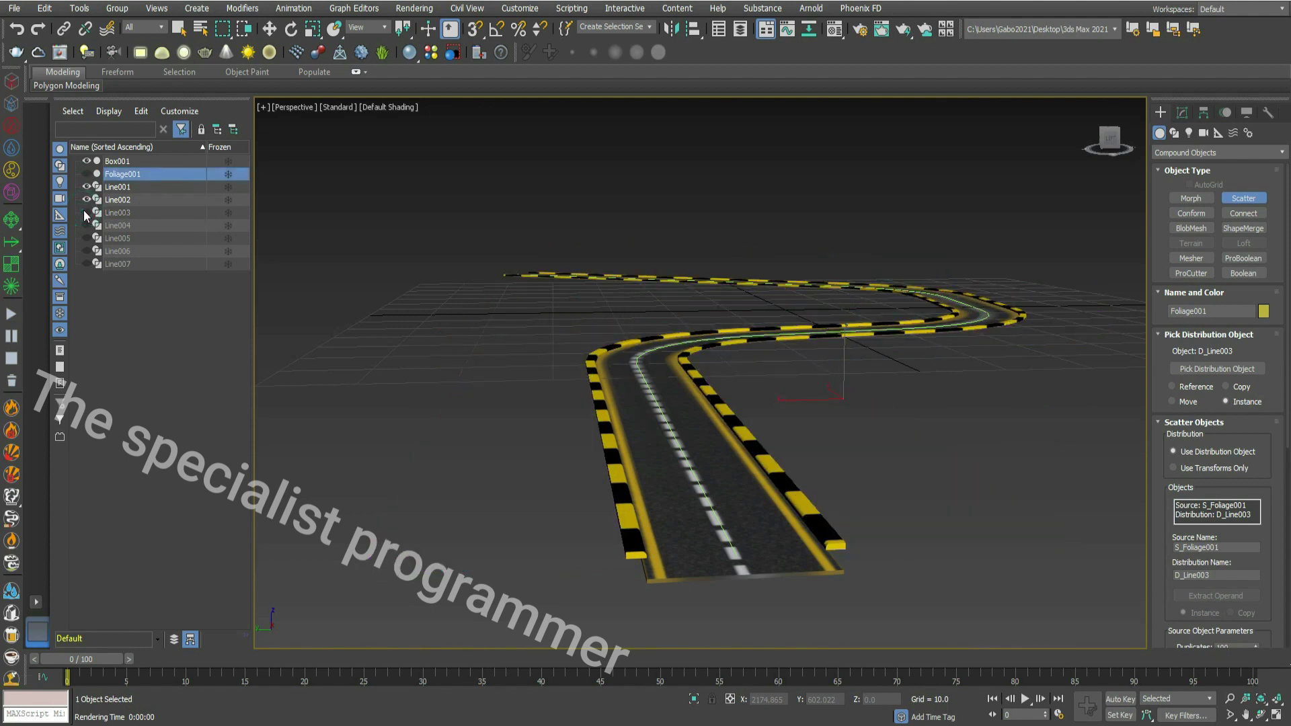
pyautogui.click(86, 226)
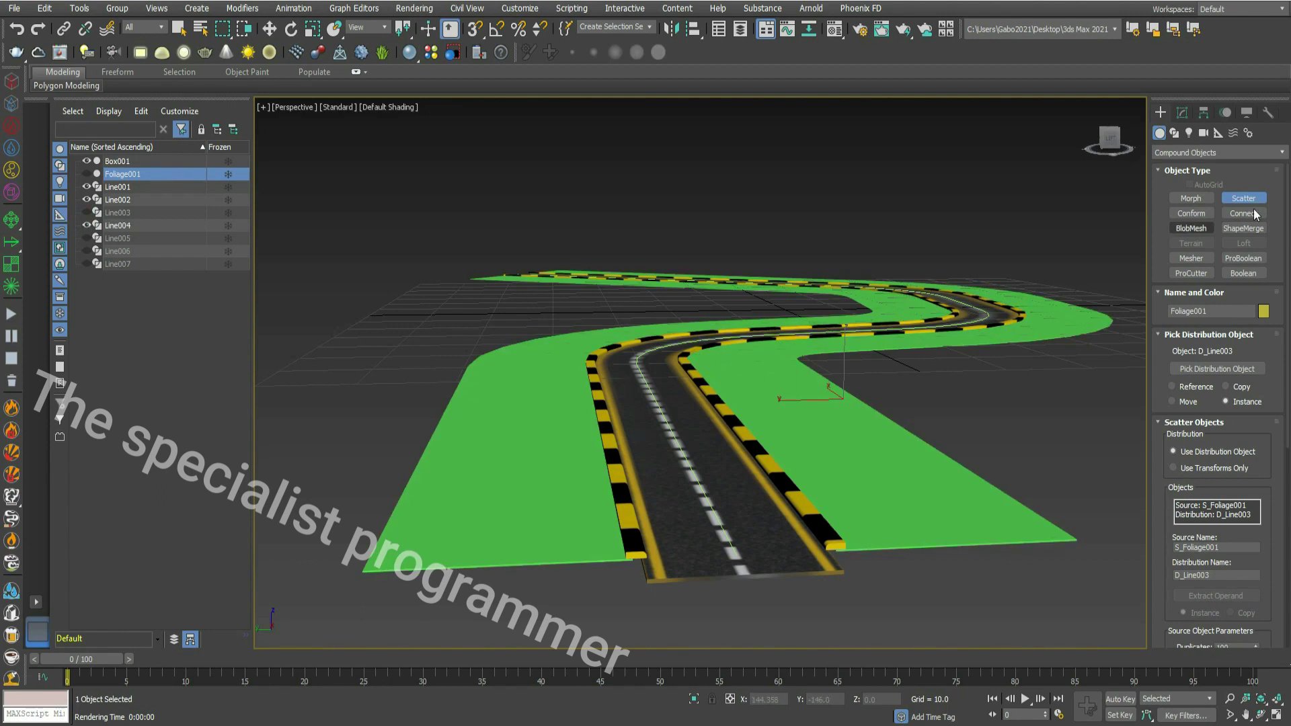
# Step: Place a Banyan tree from the AEC Extended foliage on the green ground strip beside the road's bend
pyautogui.click(1160, 150)
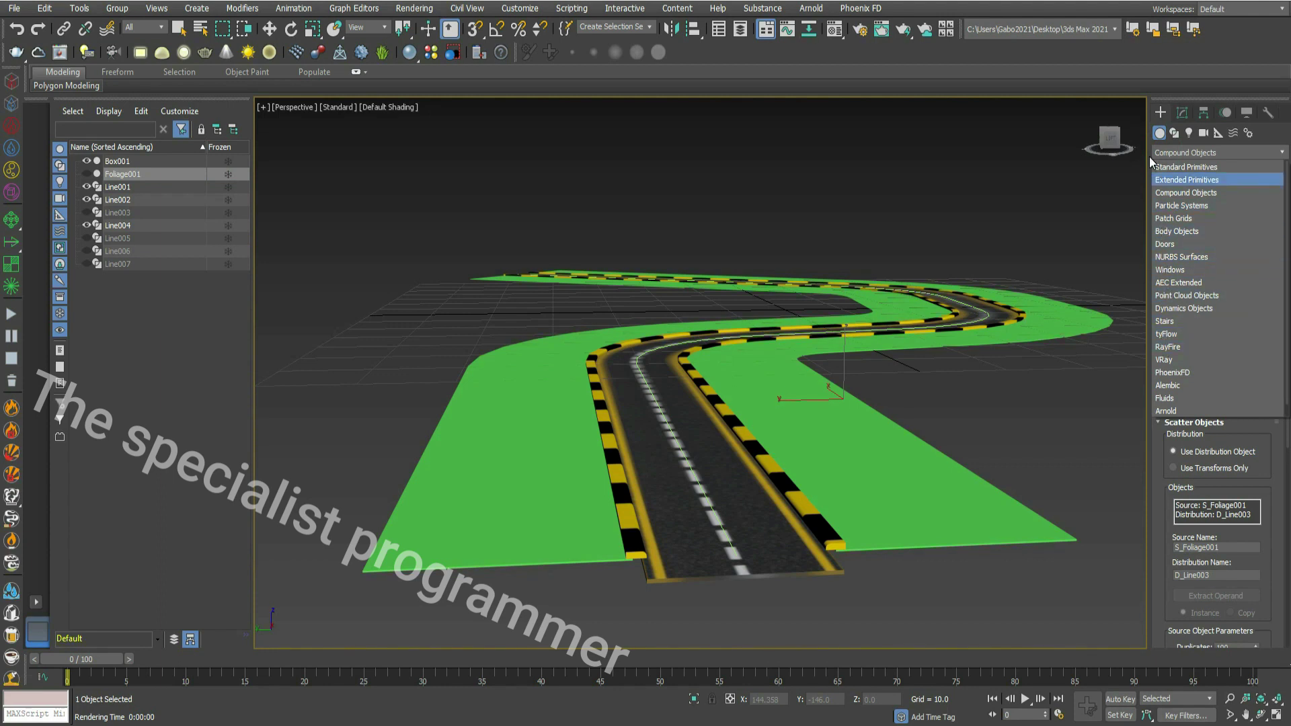
pyautogui.click(1158, 283)
pyautogui.click(1191, 199)
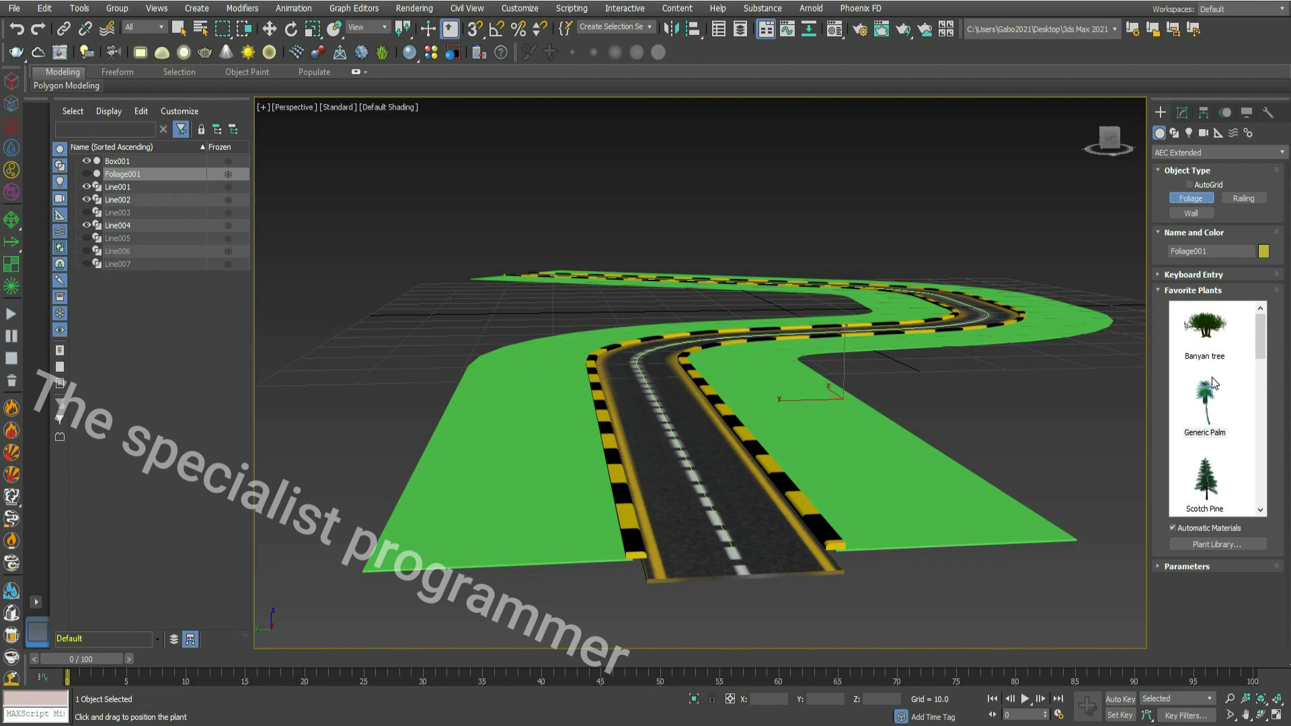
pyautogui.scroll(-4, 1223, 391)
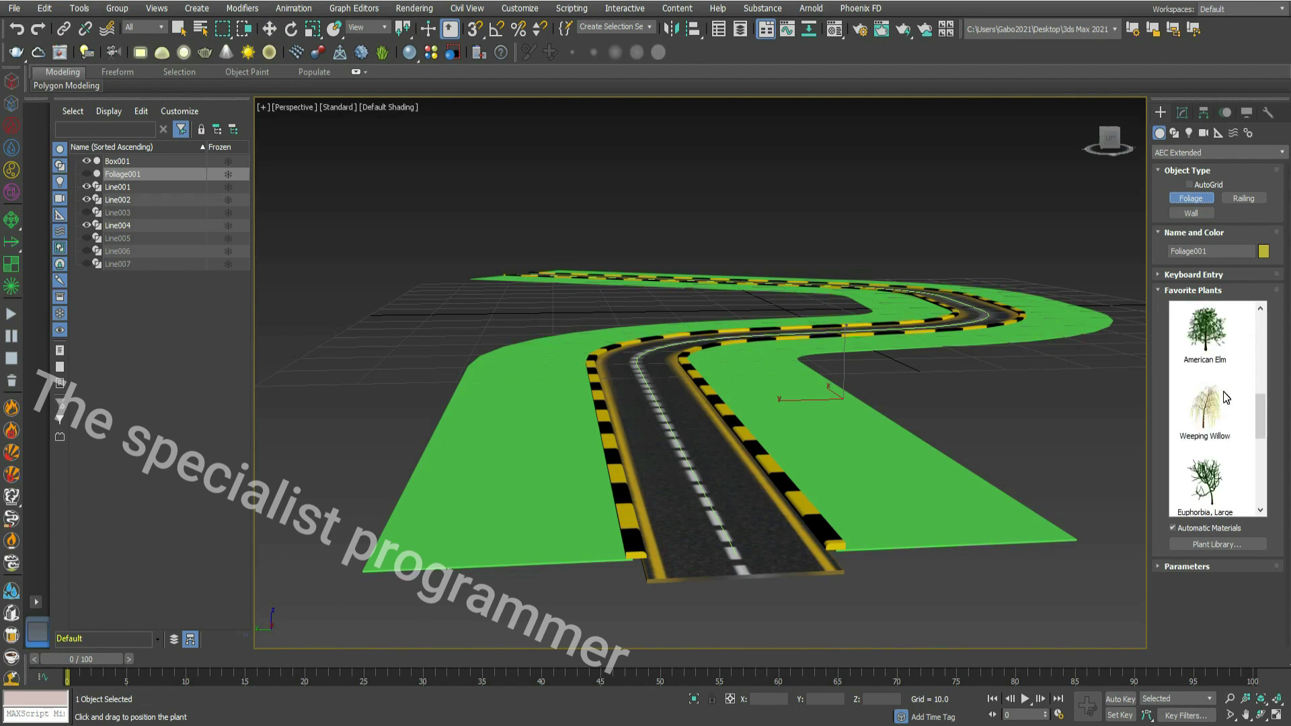
pyautogui.scroll(4, 1224, 391)
pyautogui.click(1203, 334)
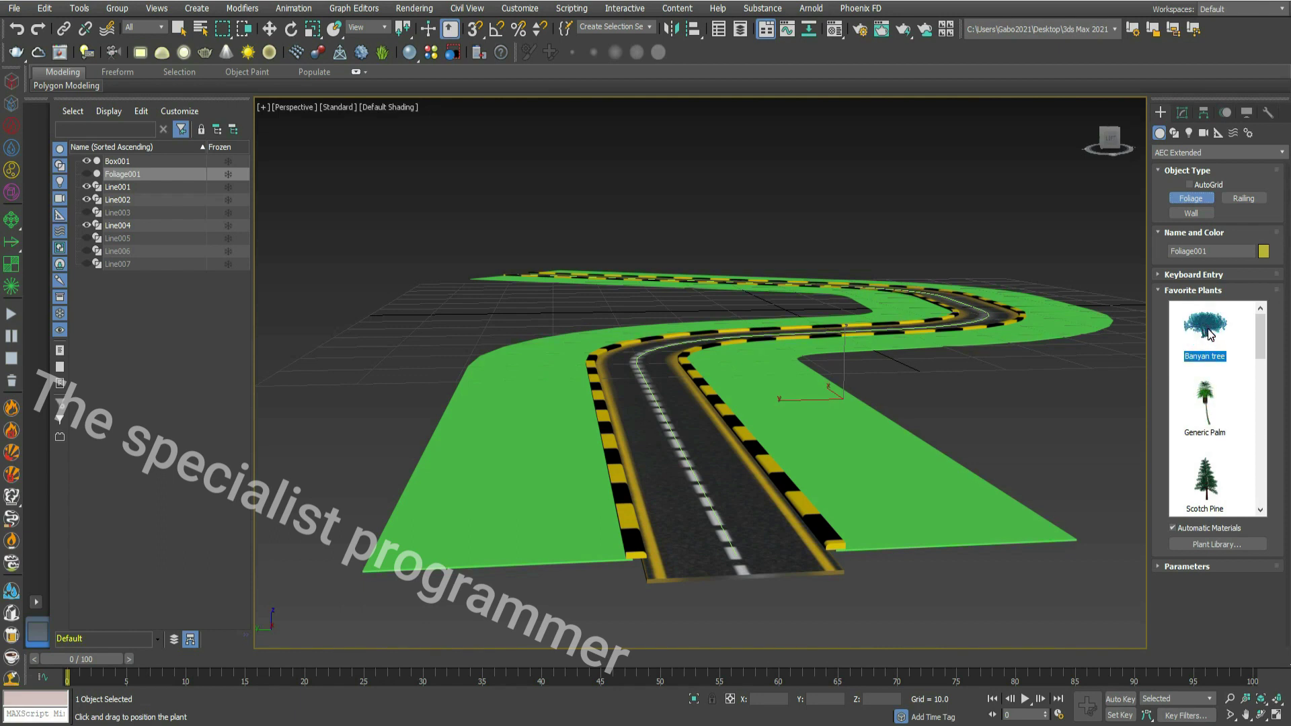
pyautogui.click(794, 362)
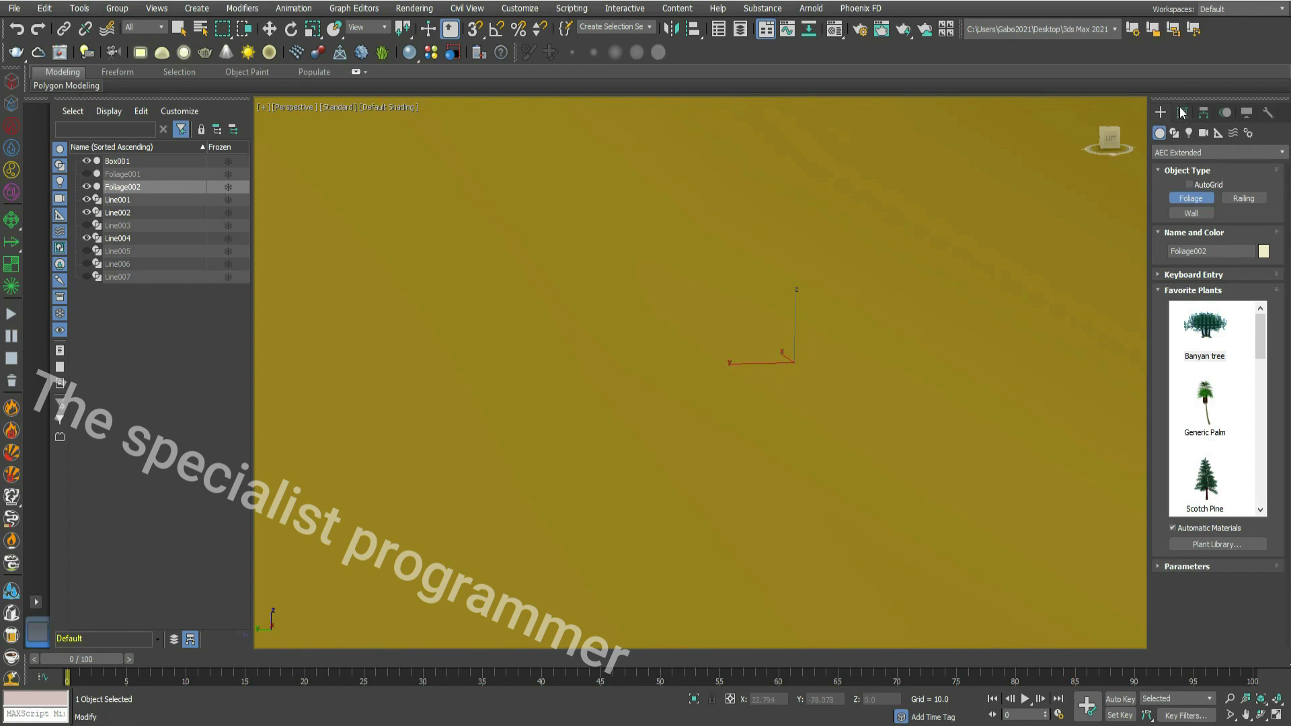
# Step: Set the Banyan tree's height to 4
pyautogui.click(1182, 113)
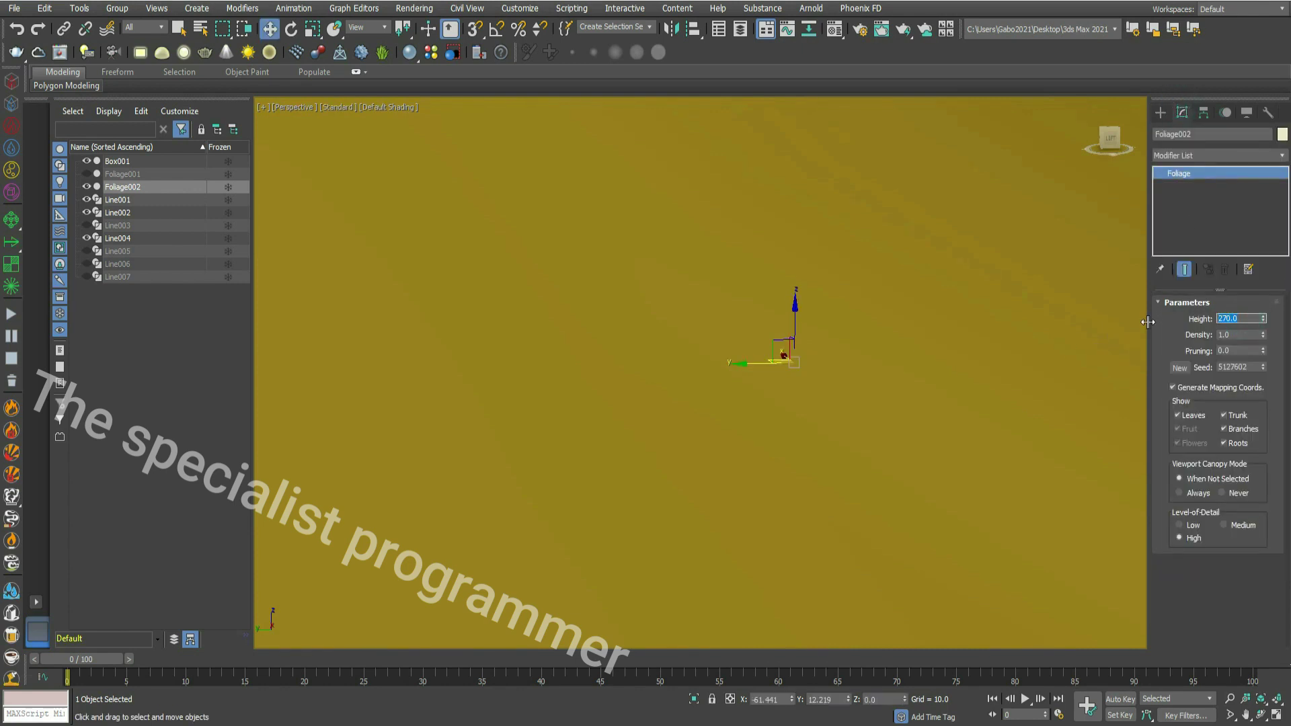
pyautogui.write('4')
pyautogui.press('Return')
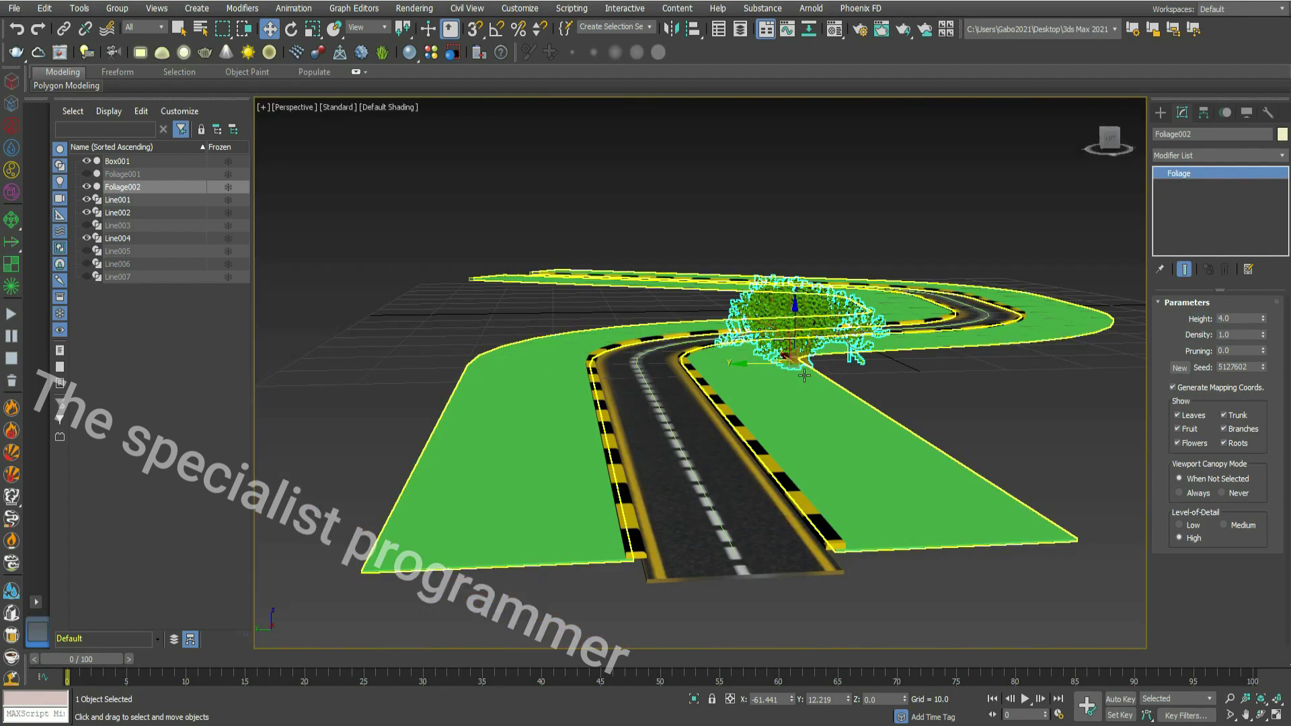
# Step: Make the Banyan tree a Scatter compound object with the green ground strips Line004 as its distribution object
pyautogui.click(1159, 113)
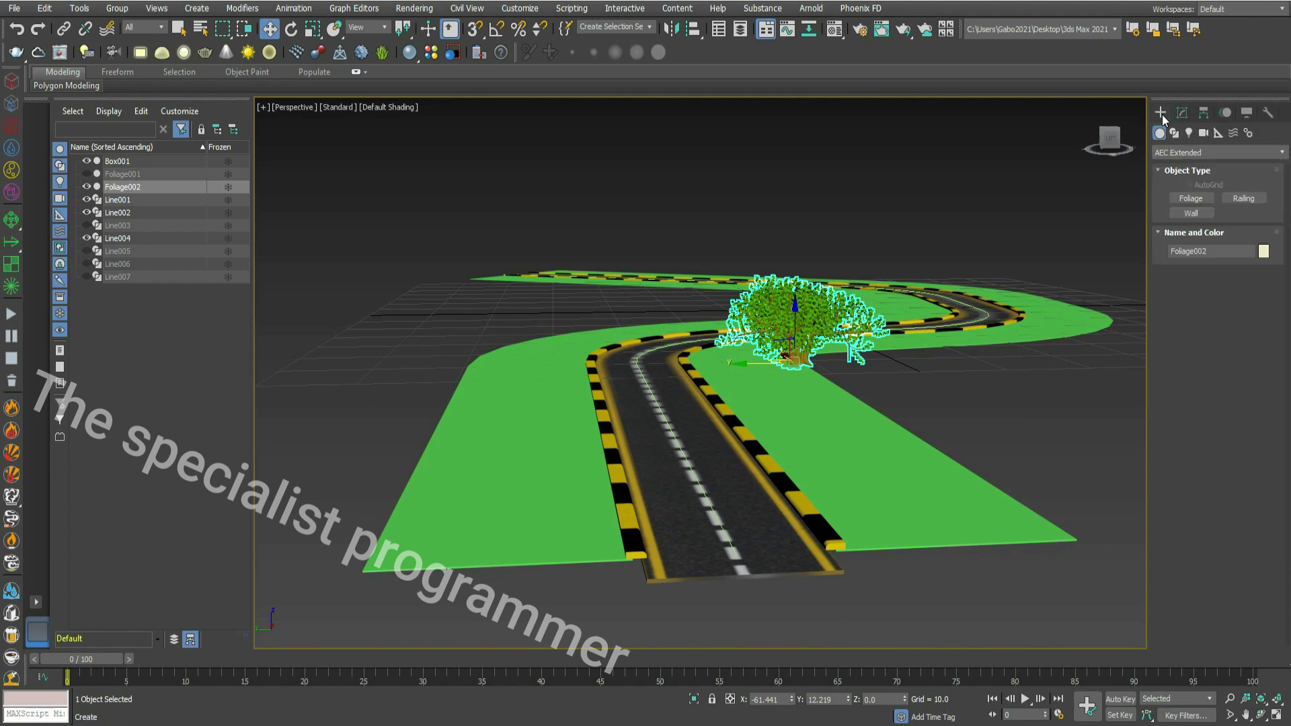
pyautogui.click(1160, 152)
pyautogui.click(1186, 193)
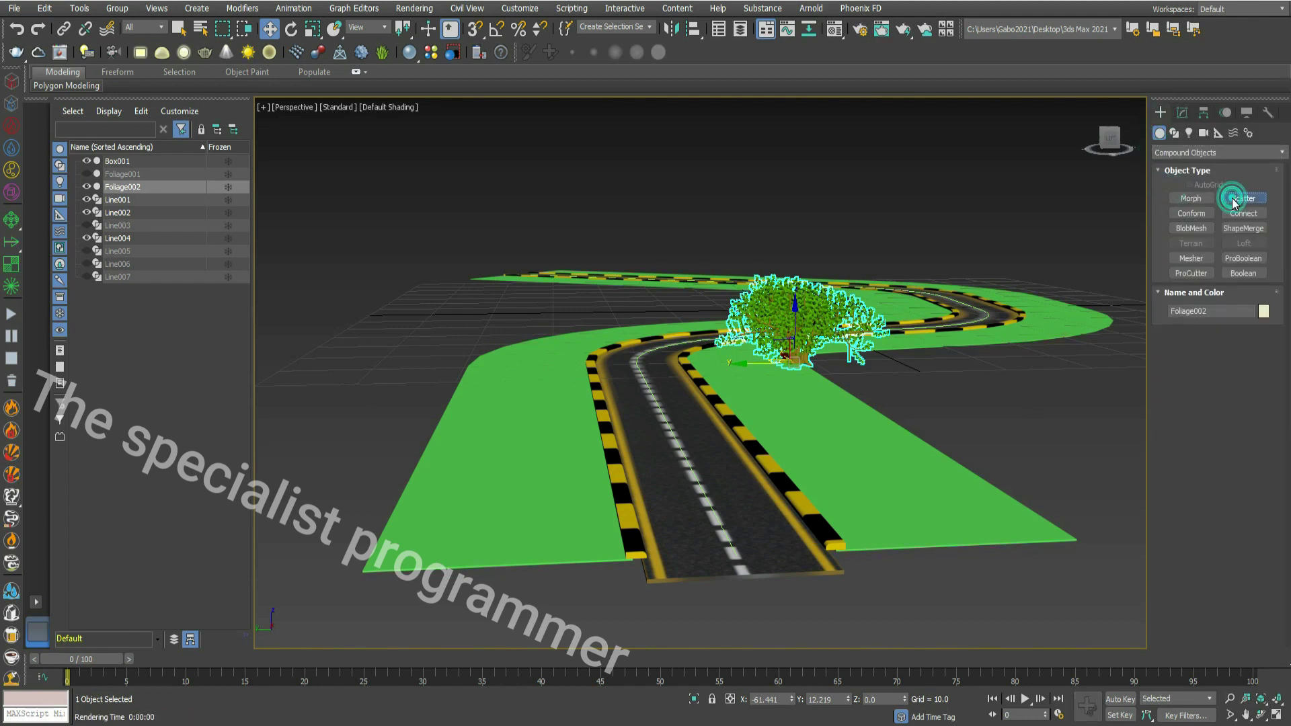
pyautogui.click(1243, 199)
pyautogui.click(1213, 368)
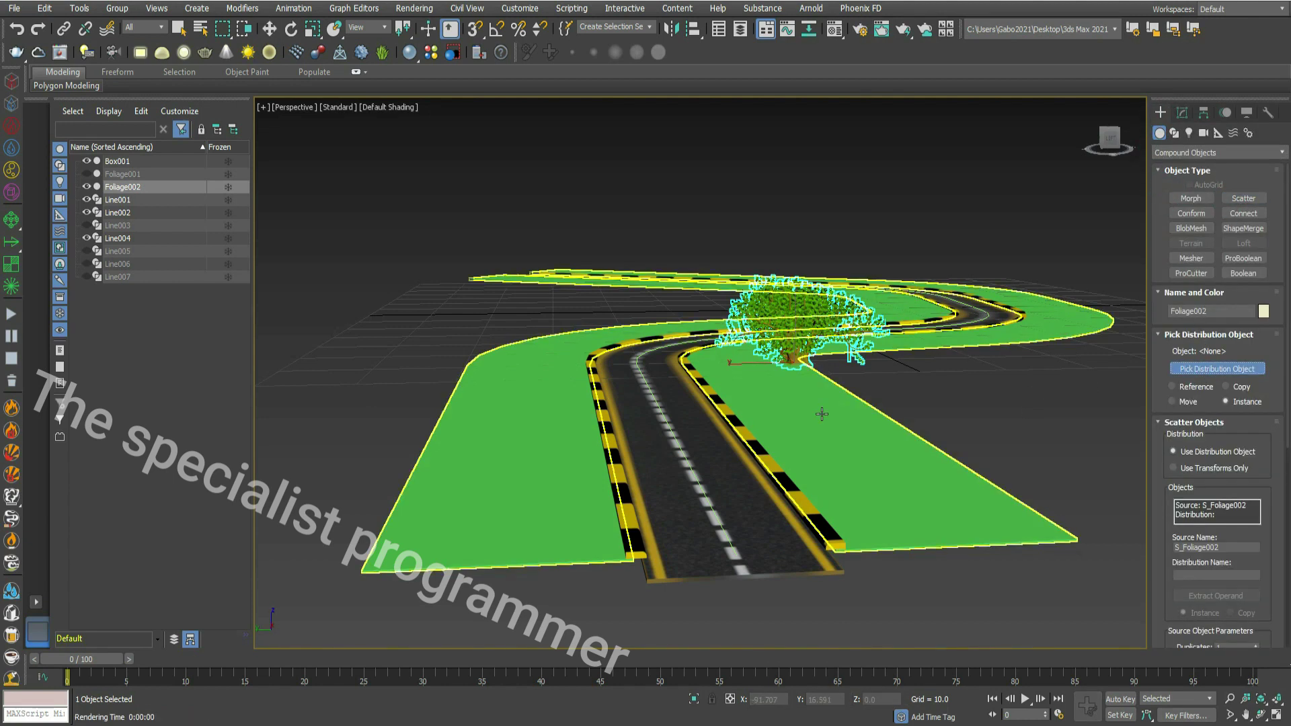
pyautogui.click(821, 413)
# Step: Set the Banyan scatter to 60 duplicates and distribute them using Volume
pyautogui.scroll(-1, 1177, 490)
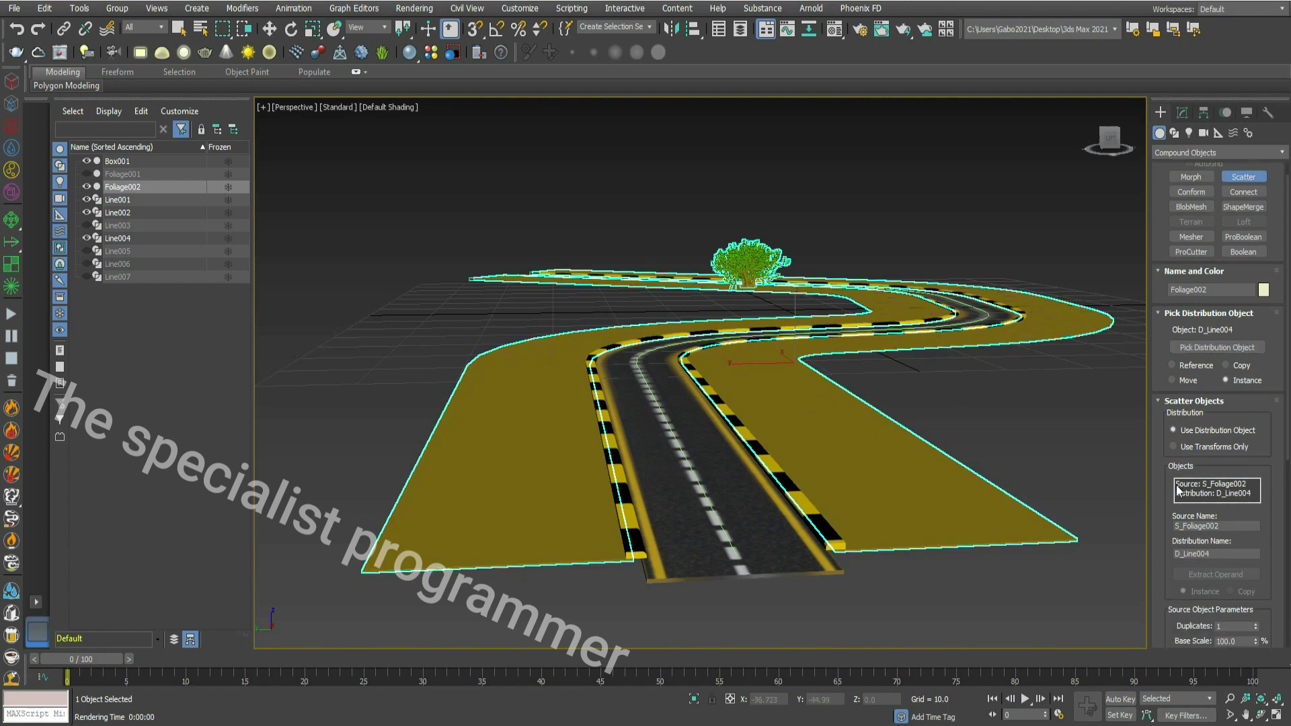
pyautogui.doubleClick(1235, 626)
pyautogui.write('60')
pyautogui.press('Return')
pyautogui.scroll(-6, 1160, 571)
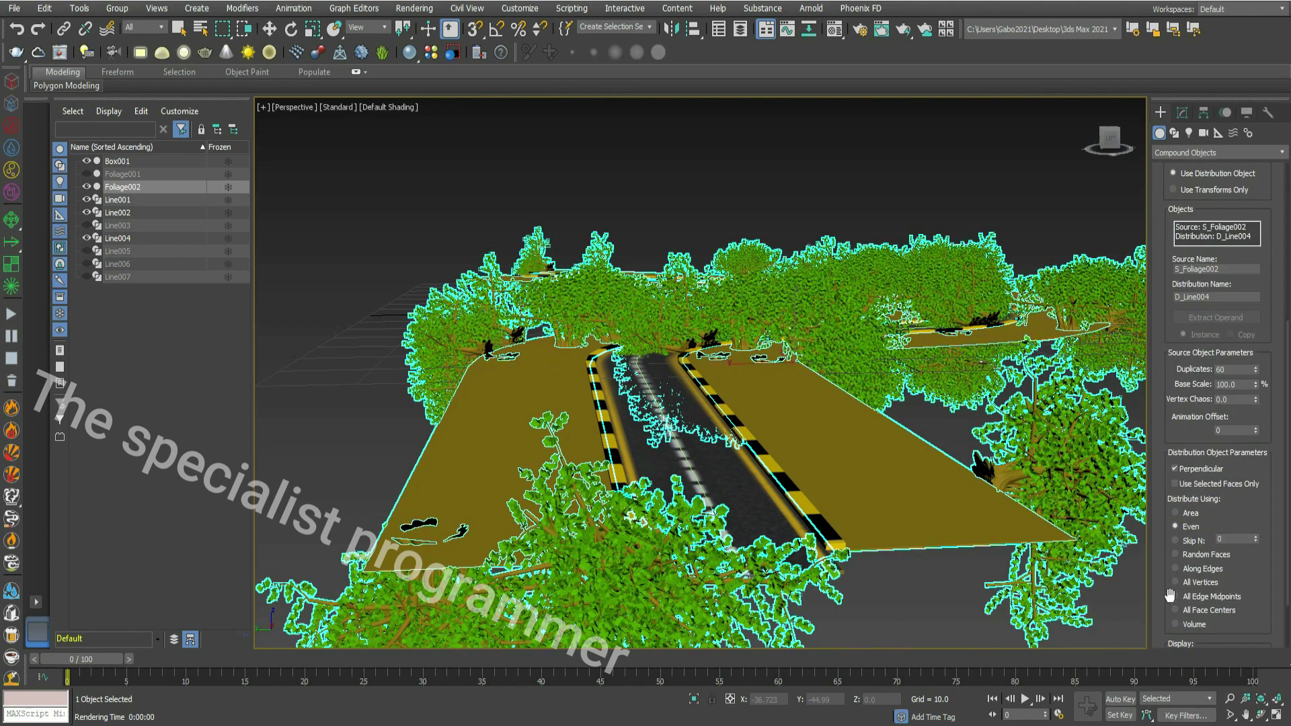
pyautogui.click(1176, 624)
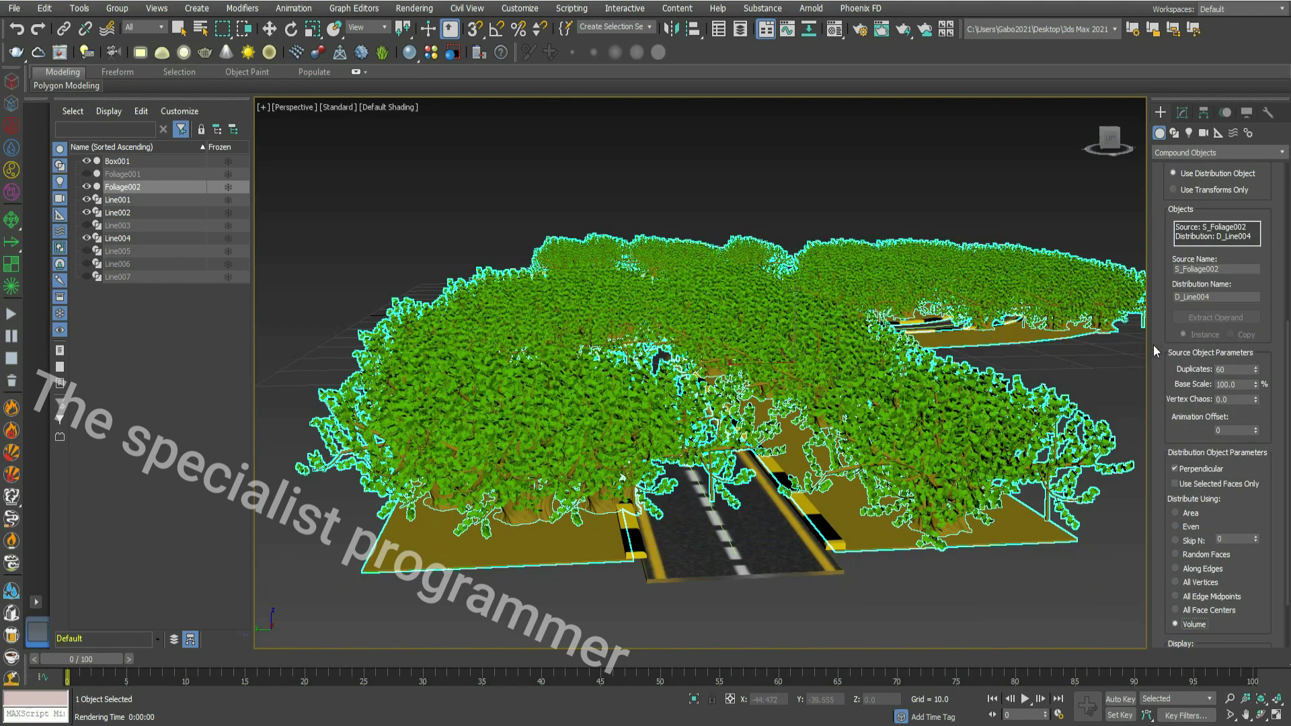
# Step: Try 25, 15 and 10 duplicates for the Banyan scatter, checking the tree density along the road
pyautogui.doubleClick(1242, 368)
pyautogui.write('25')
pyautogui.press('Return')
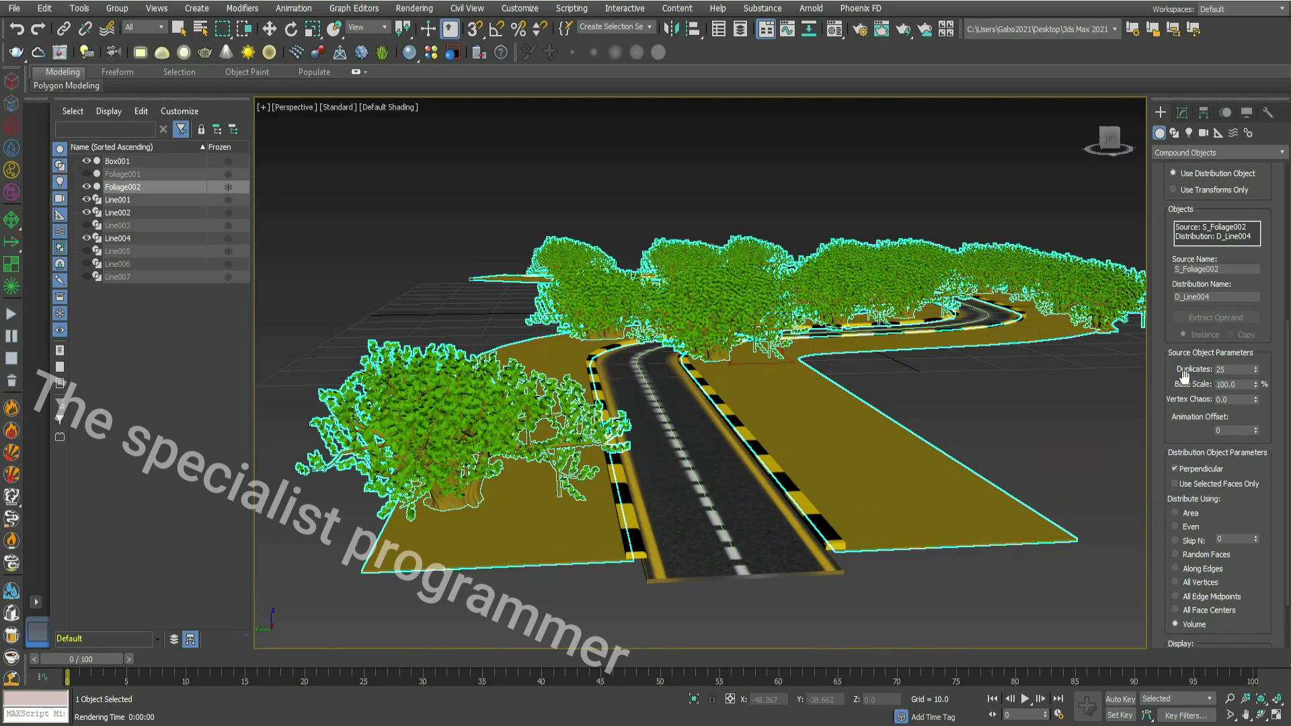
pyautogui.doubleClick(1236, 369)
pyautogui.write('15')
pyautogui.press('Return')
pyautogui.moveTo(1229, 370); pyautogui.dragTo(1206, 369)
pyautogui.write('10')
pyautogui.press('Return')
pyautogui.keyDown('alt'); pyautogui.moveTo(840, 289); pyautogui.dragTo(977, 281, button='middle'); pyautogui.keyUp('alt')
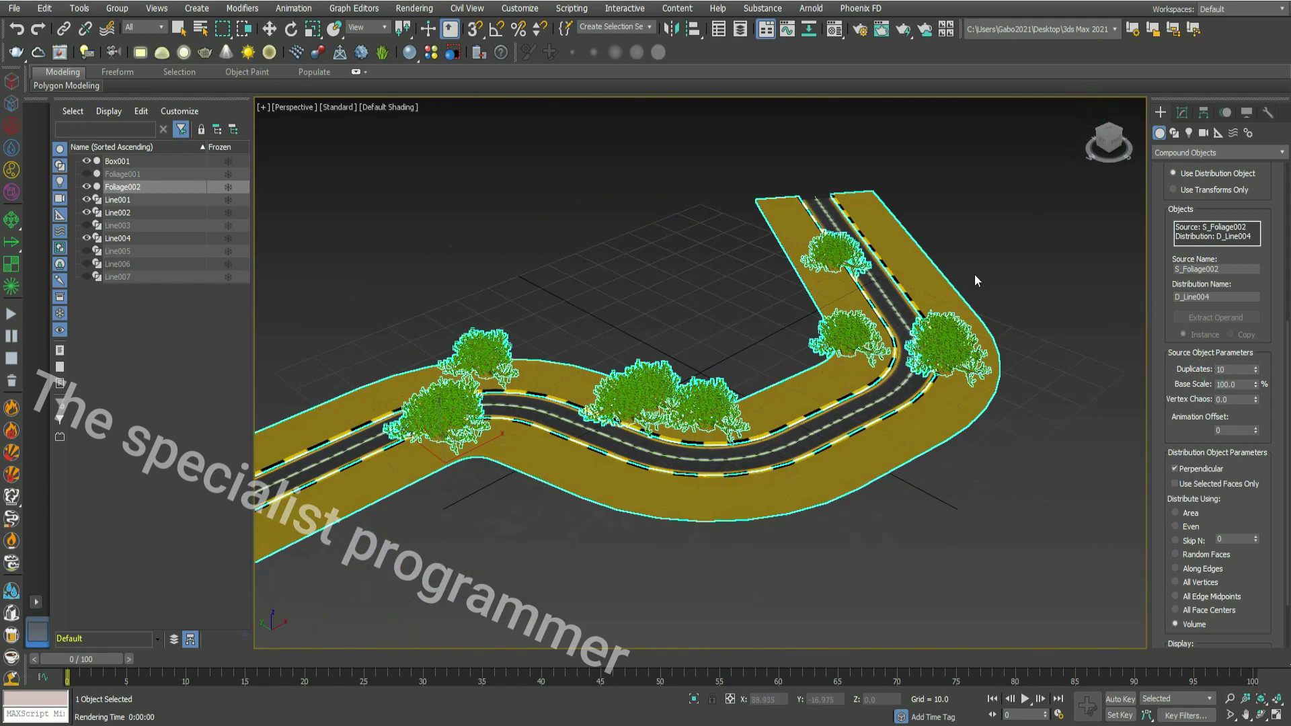
# Step: Set the Banyan scatter's duplicates to 15 and check the trees from a low angle along the road
pyautogui.doubleClick(1221, 371)
pyautogui.write('15')
pyautogui.press('Return')
pyautogui.moveTo(1107, 143); pyautogui.dragTo(1153, 128)
pyautogui.keyDown('alt'); pyautogui.moveTo(699, 374); pyautogui.dragTo(741, 373, button='middle'); pyautogui.keyUp('alt')
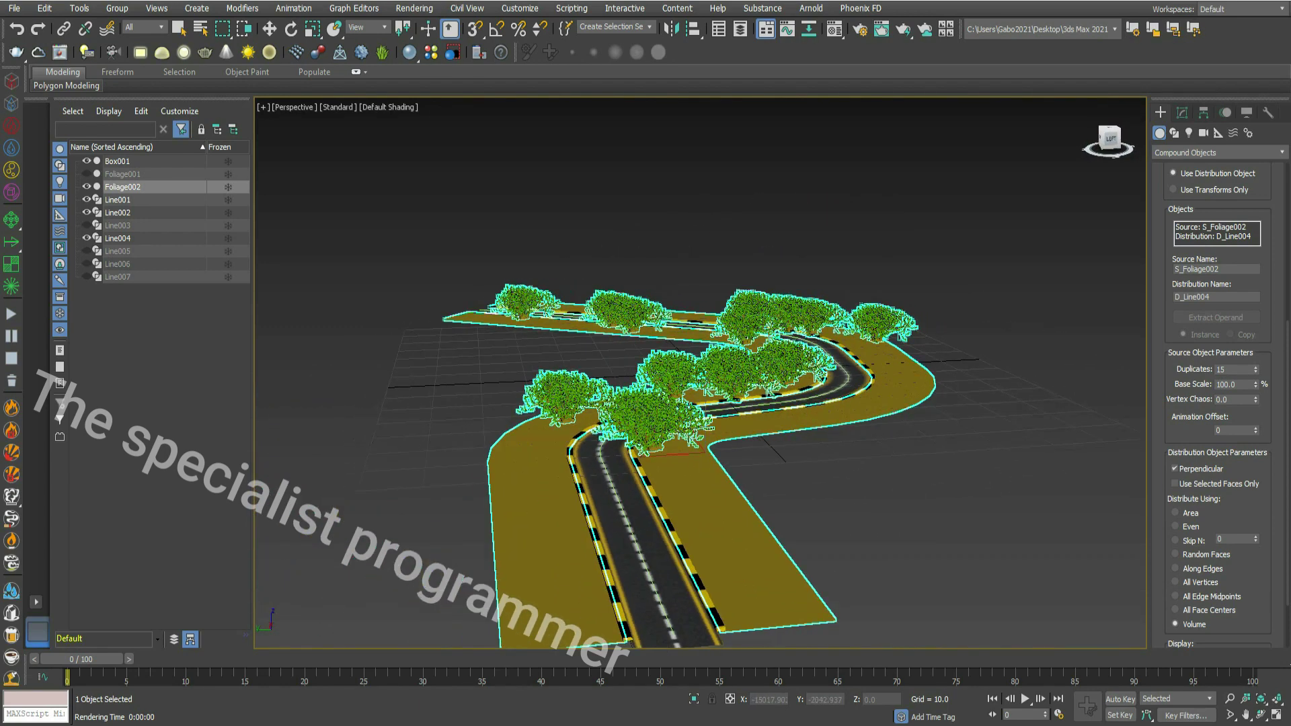
# Step: Hide the scattered Banyan trees and the ground strips Line004, and unhide and select the ground strips Line005
pyautogui.click(86, 187)
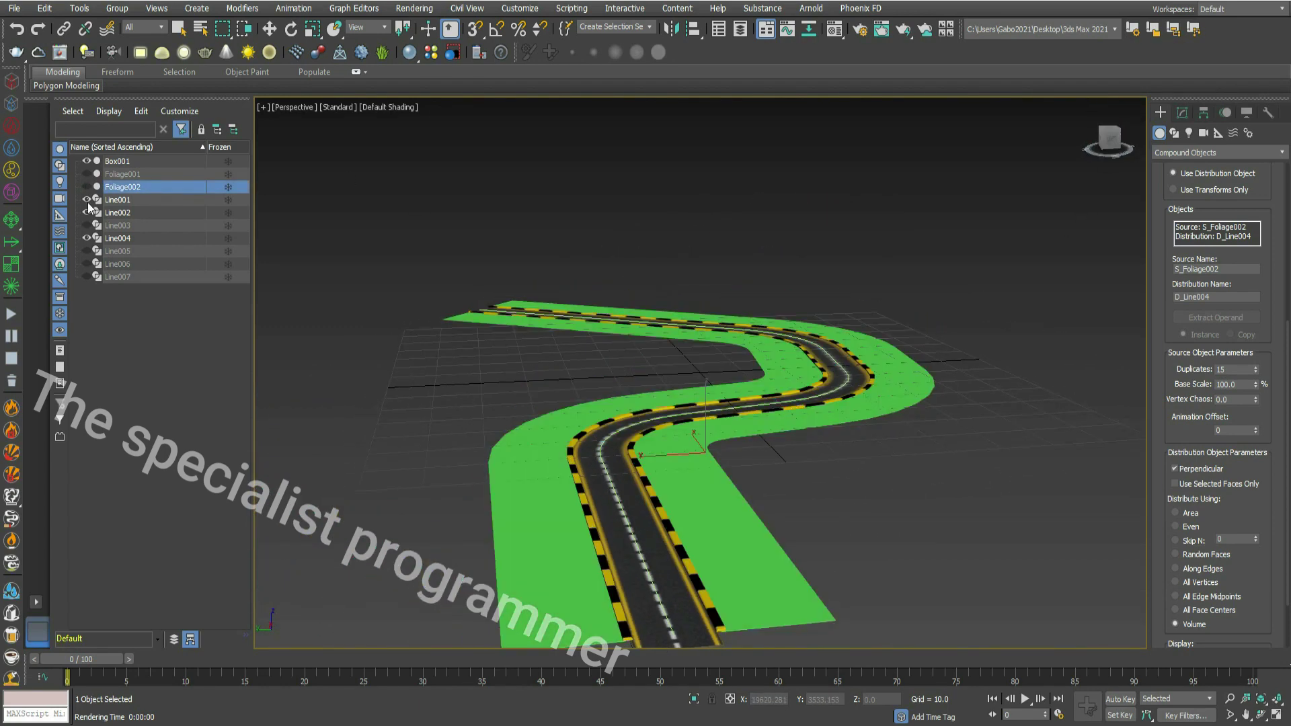
pyautogui.click(86, 238)
pyautogui.click(86, 252)
pyautogui.click(144, 251)
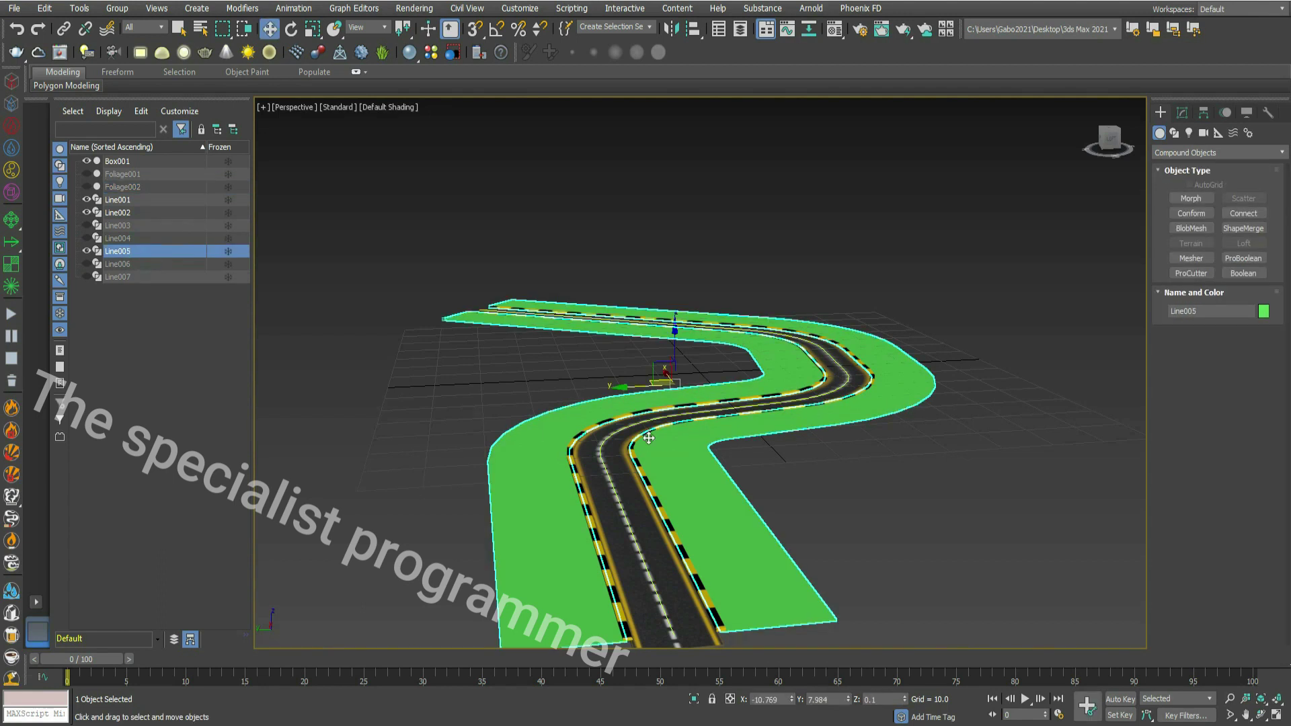
# Step: Place a Big Yucca from the AEC Extended foliage on the ground strip outside the road's far bend
pyautogui.click(1170, 153)
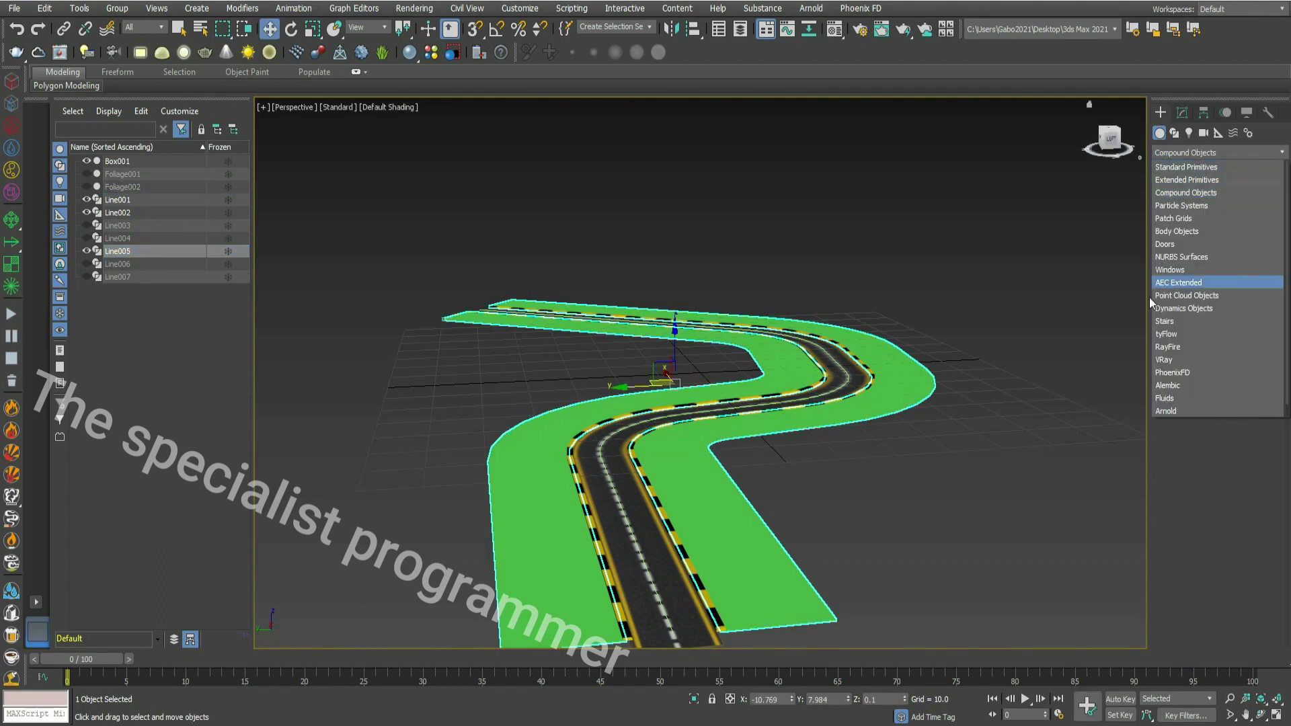
pyautogui.click(1176, 283)
pyautogui.click(1184, 199)
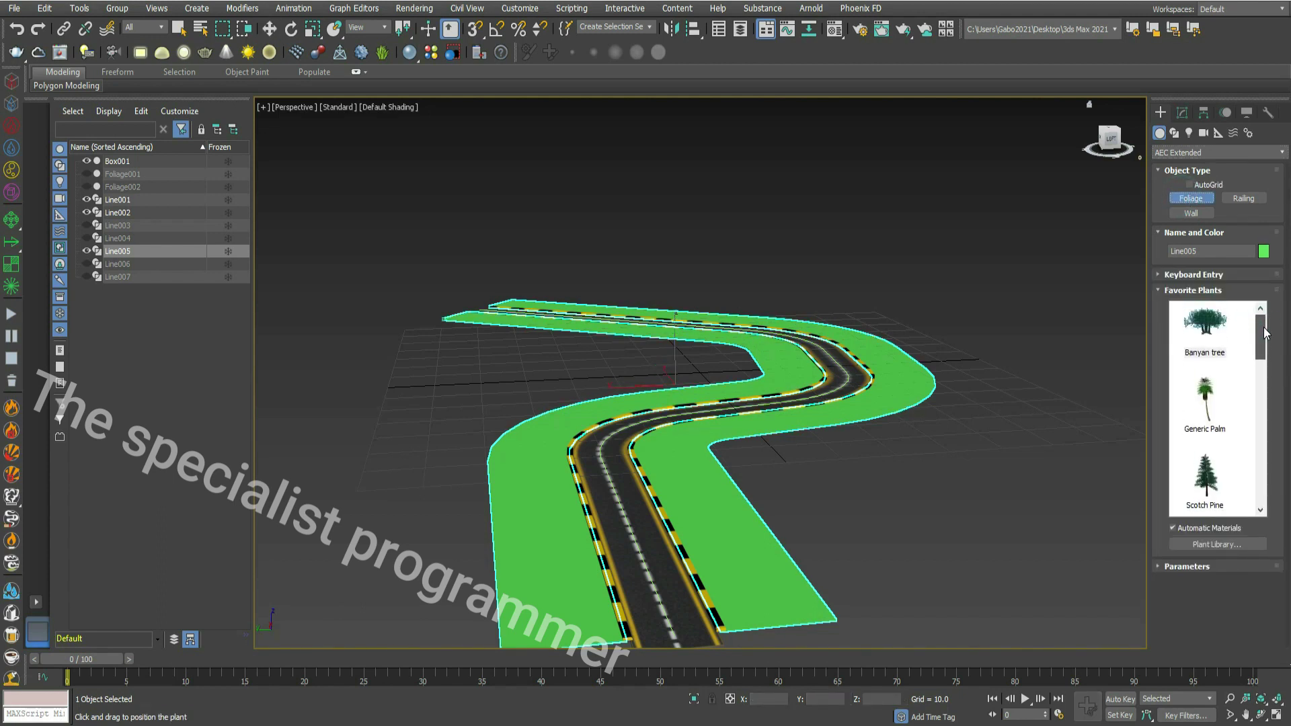
pyautogui.moveTo(1259, 326); pyautogui.dragTo(1216, 431)
pyautogui.click(1210, 412)
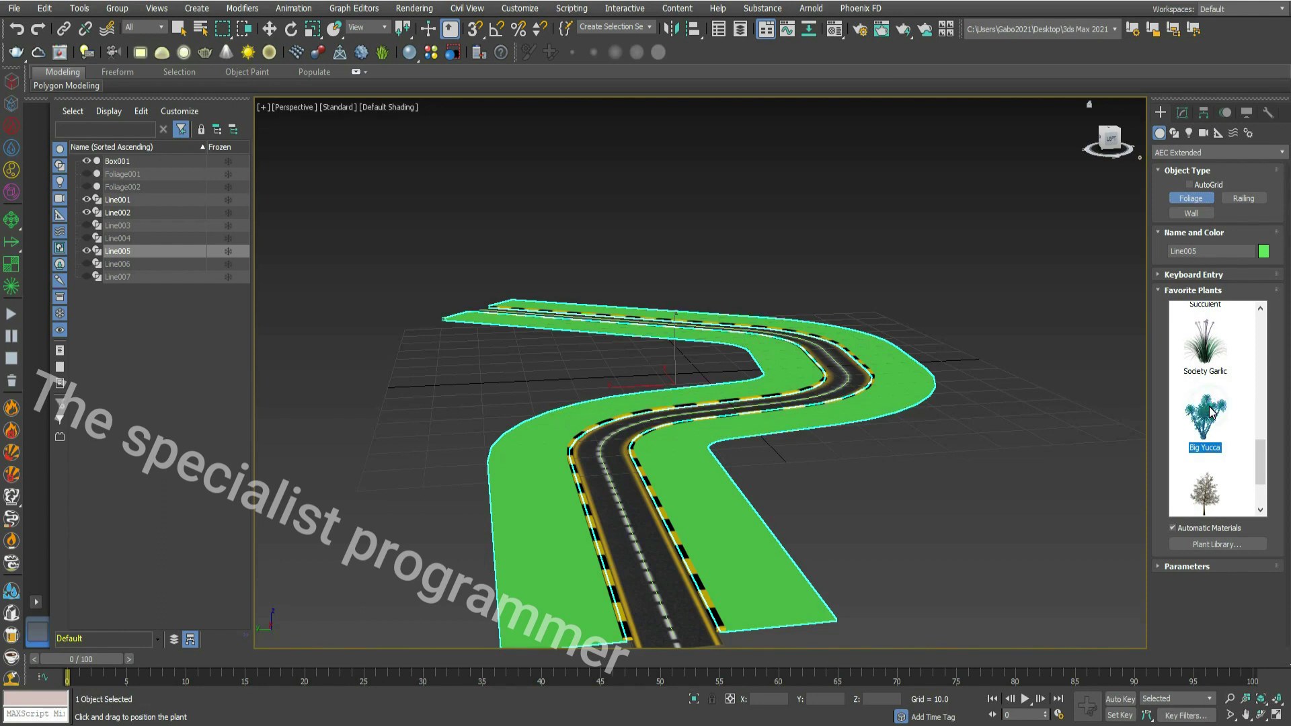
pyautogui.click(883, 389)
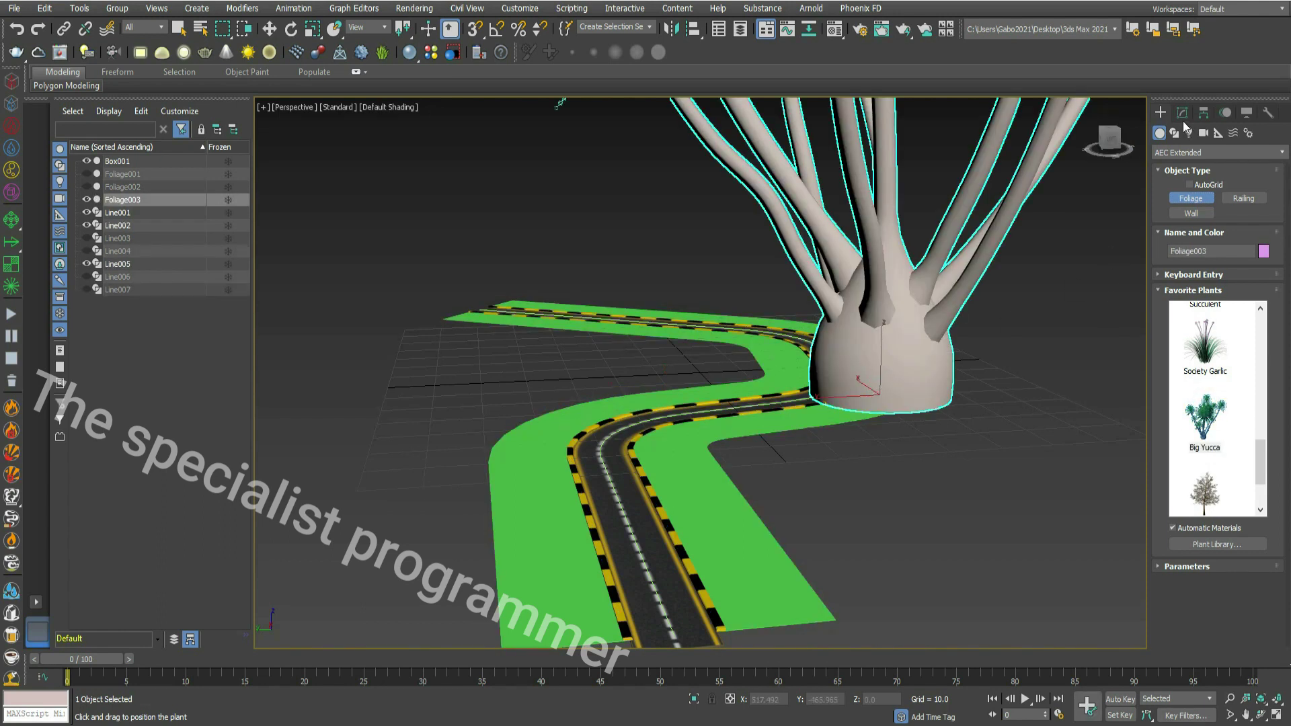
# Step: Set the Big Yucca's height to 3
pyautogui.click(1183, 113)
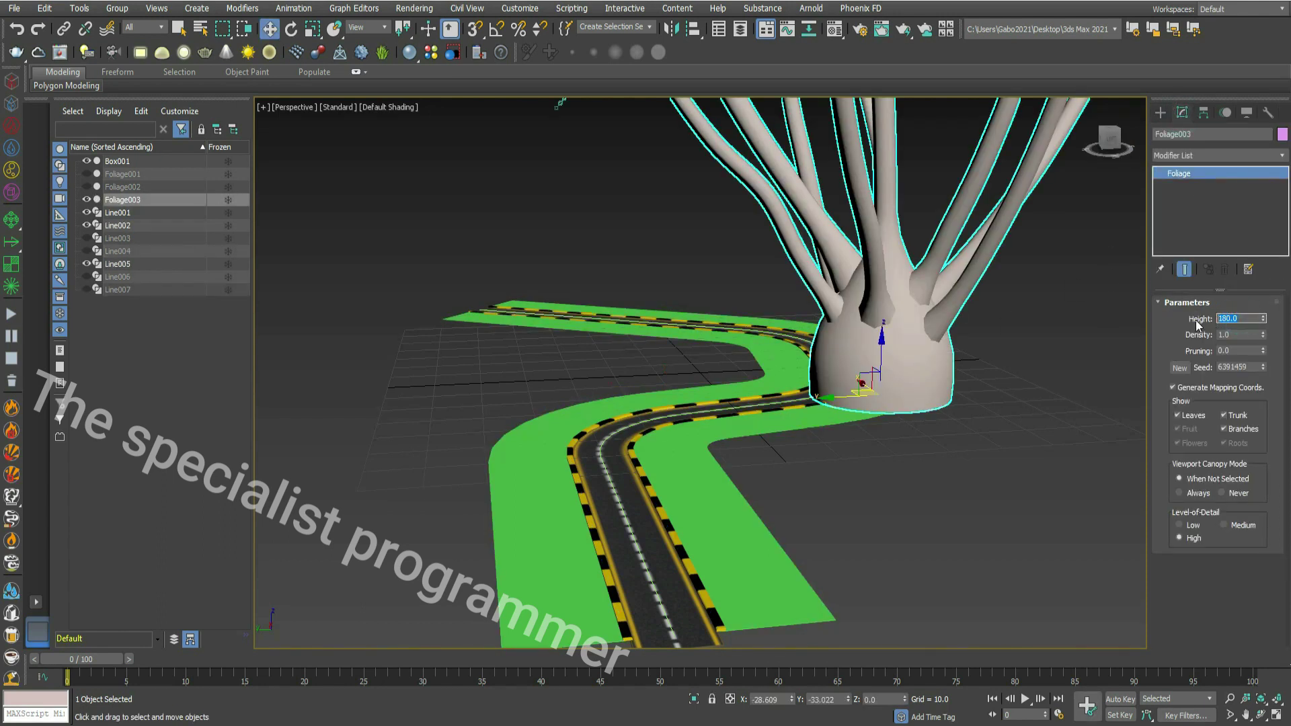
pyautogui.write('3')
pyautogui.press('Return')
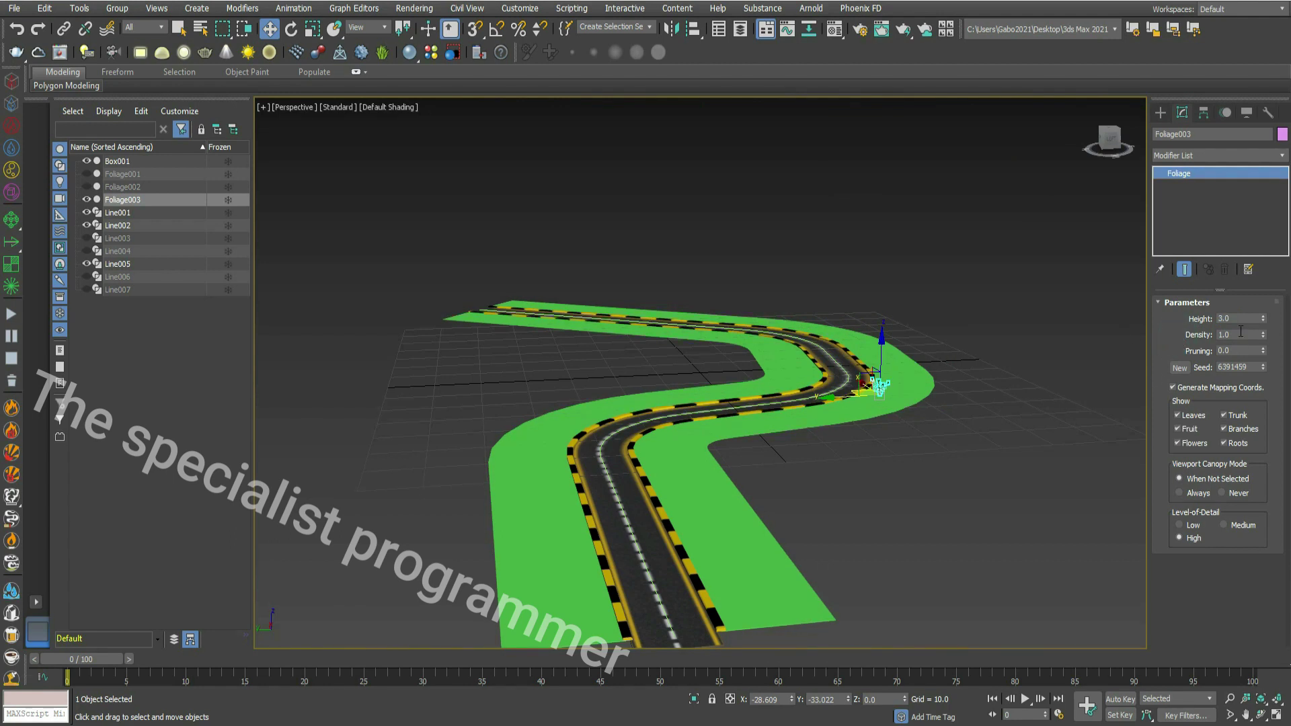
# Step: Make the Big Yucca a Scatter compound object with the ground strips Line005 as its distribution object
pyautogui.click(1161, 112)
pyautogui.click(1168, 152)
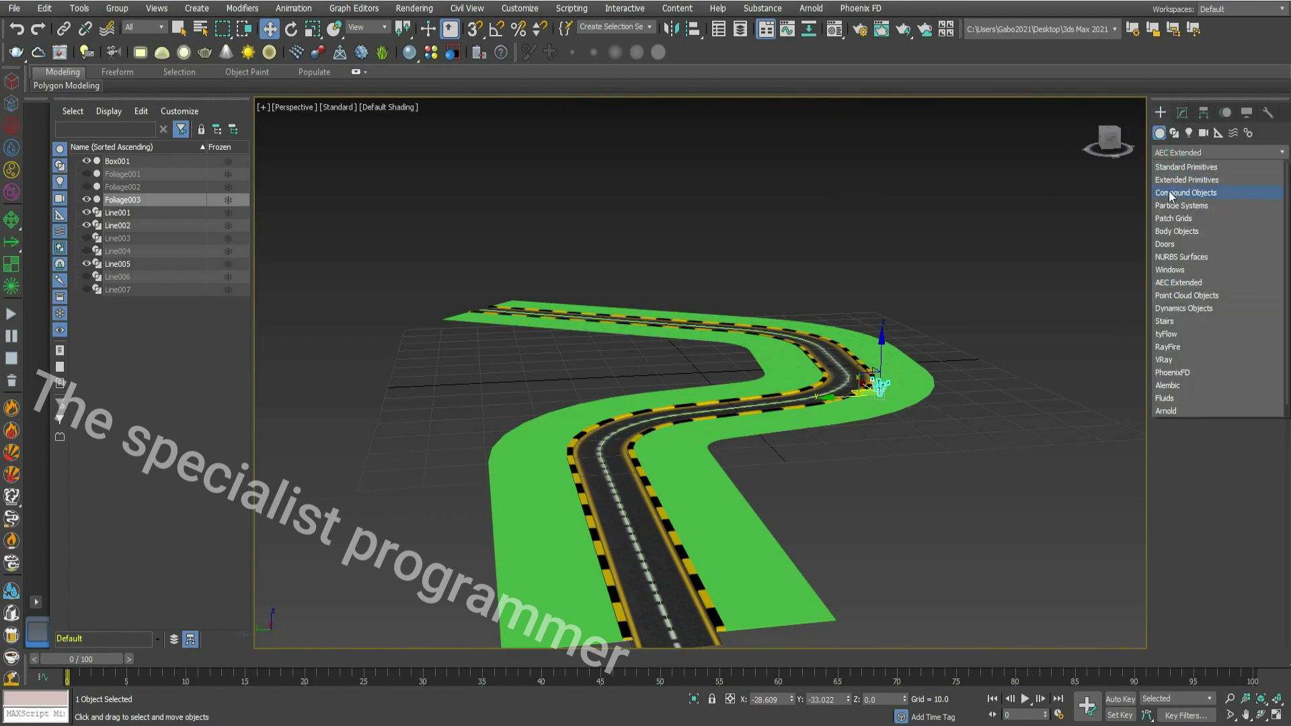
pyautogui.click(1171, 194)
pyautogui.click(1251, 198)
pyautogui.click(1200, 369)
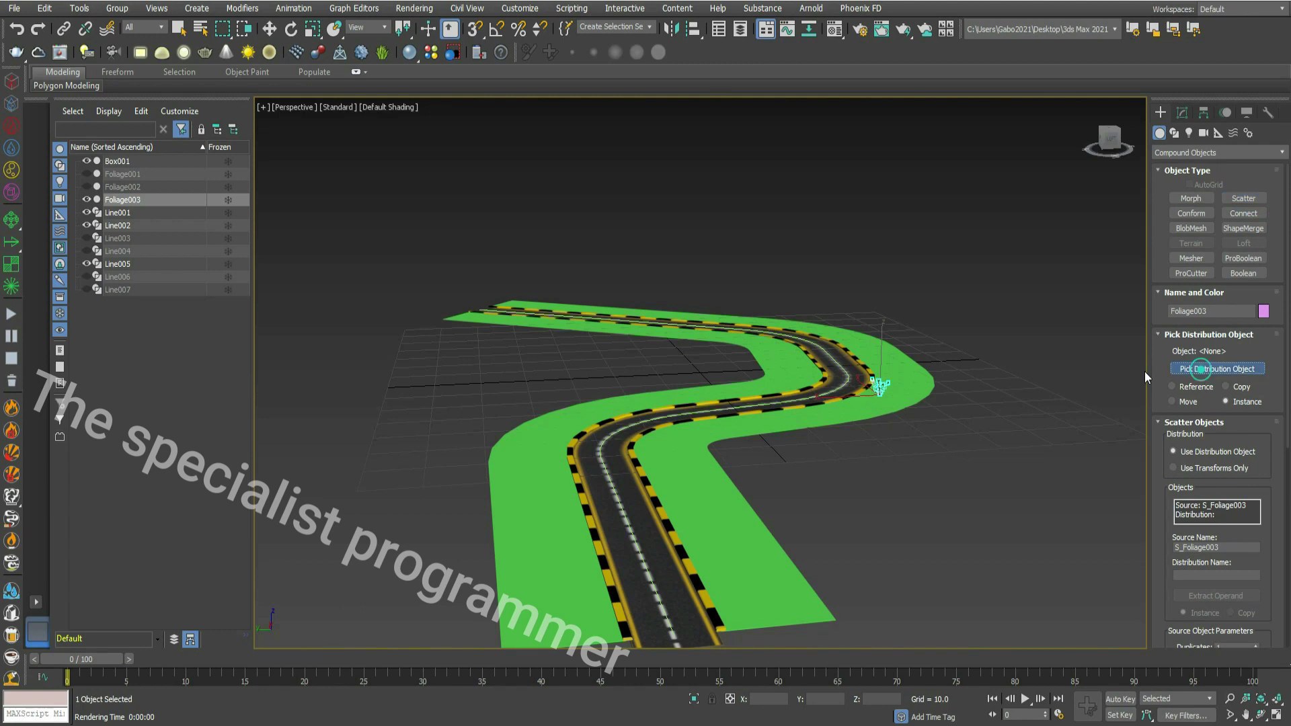
pyautogui.click(836, 412)
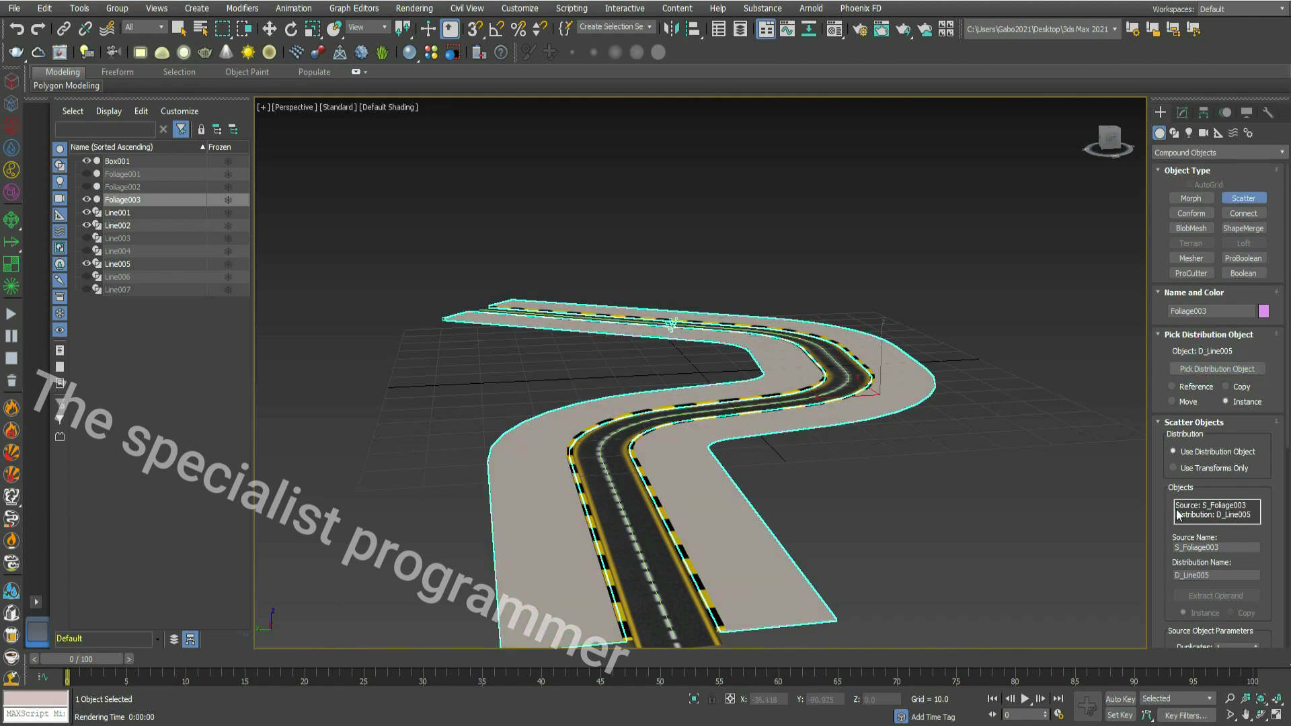
# Step: Set the yucca scatter to 500 duplicates and distribute them using Volume
pyautogui.scroll(-4, 1170, 484)
pyautogui.click(1231, 519)
pyautogui.write('500')
pyautogui.press('Return')
pyautogui.scroll(-6, 1187, 525)
pyautogui.click(1175, 561)
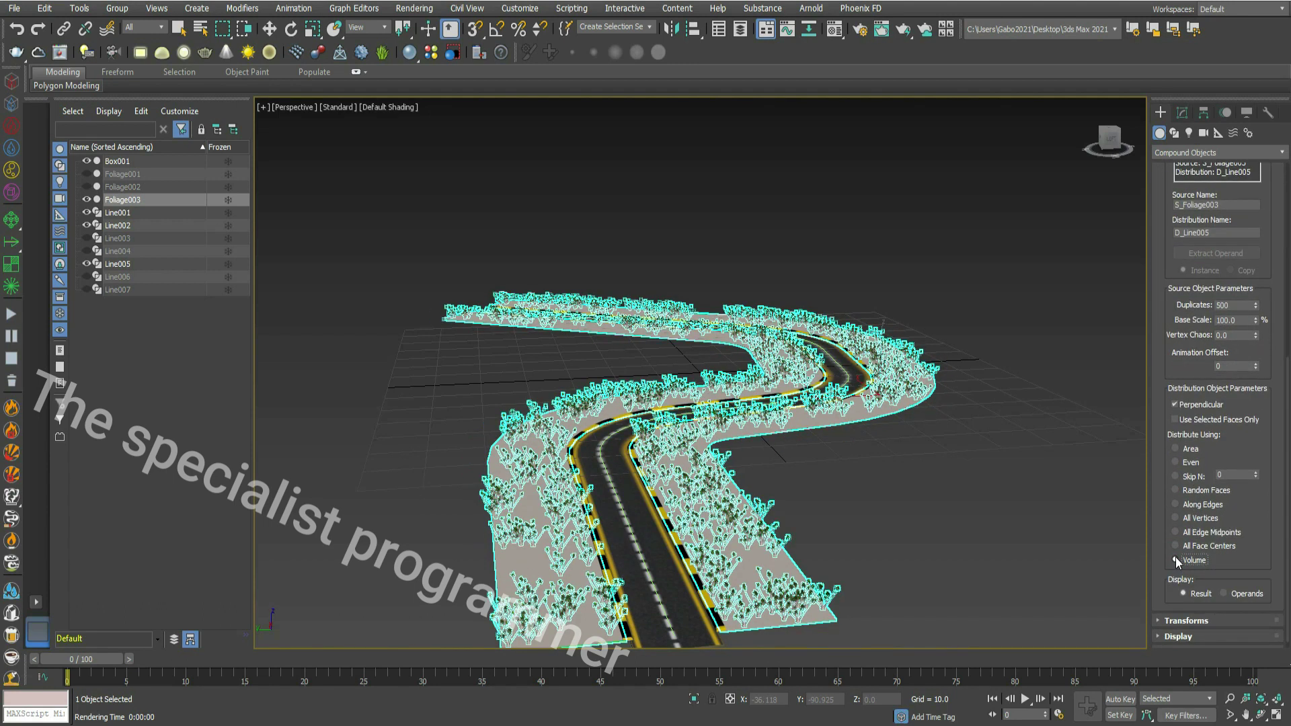
# Step: Thin out the yucca scatter by trying 300 duplicates and settling on 250
pyautogui.scroll(1, 1190, 361)
pyautogui.doubleClick(1234, 326)
pyautogui.write('300')
pyautogui.press('Return')
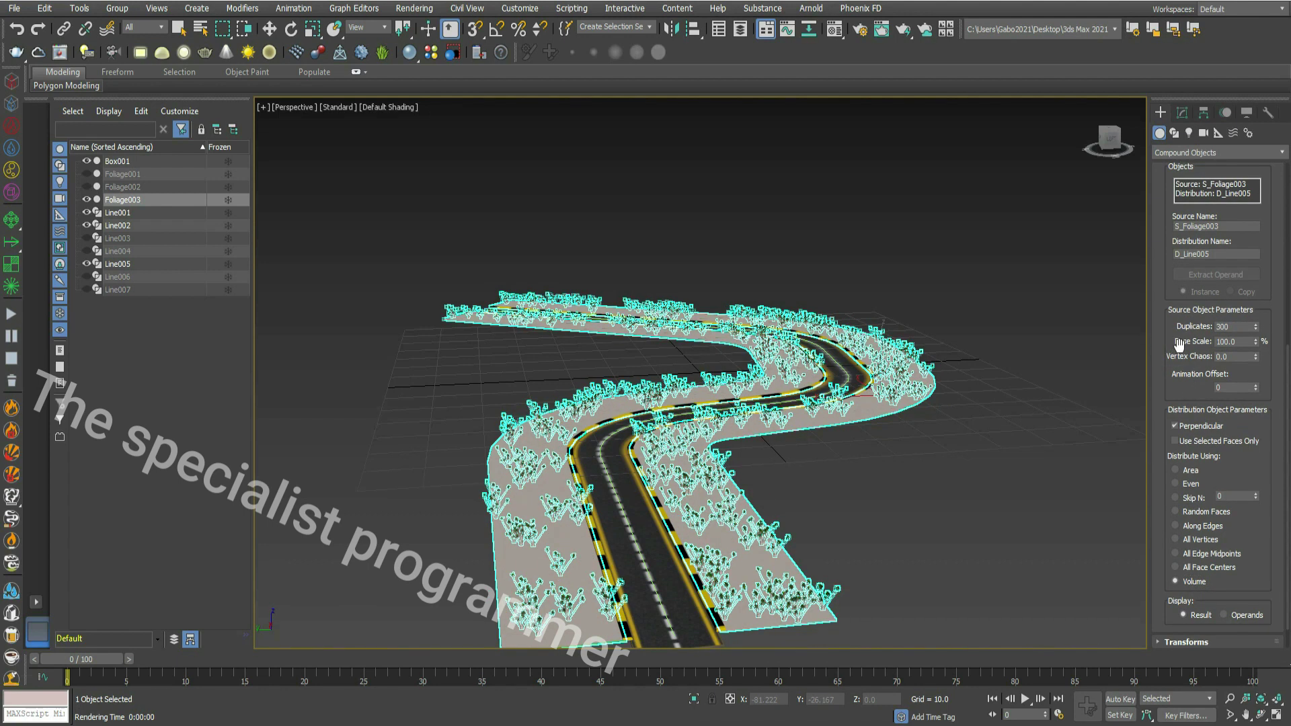
pyautogui.doubleClick(1236, 326)
pyautogui.write('250')
pyautogui.press('Return')
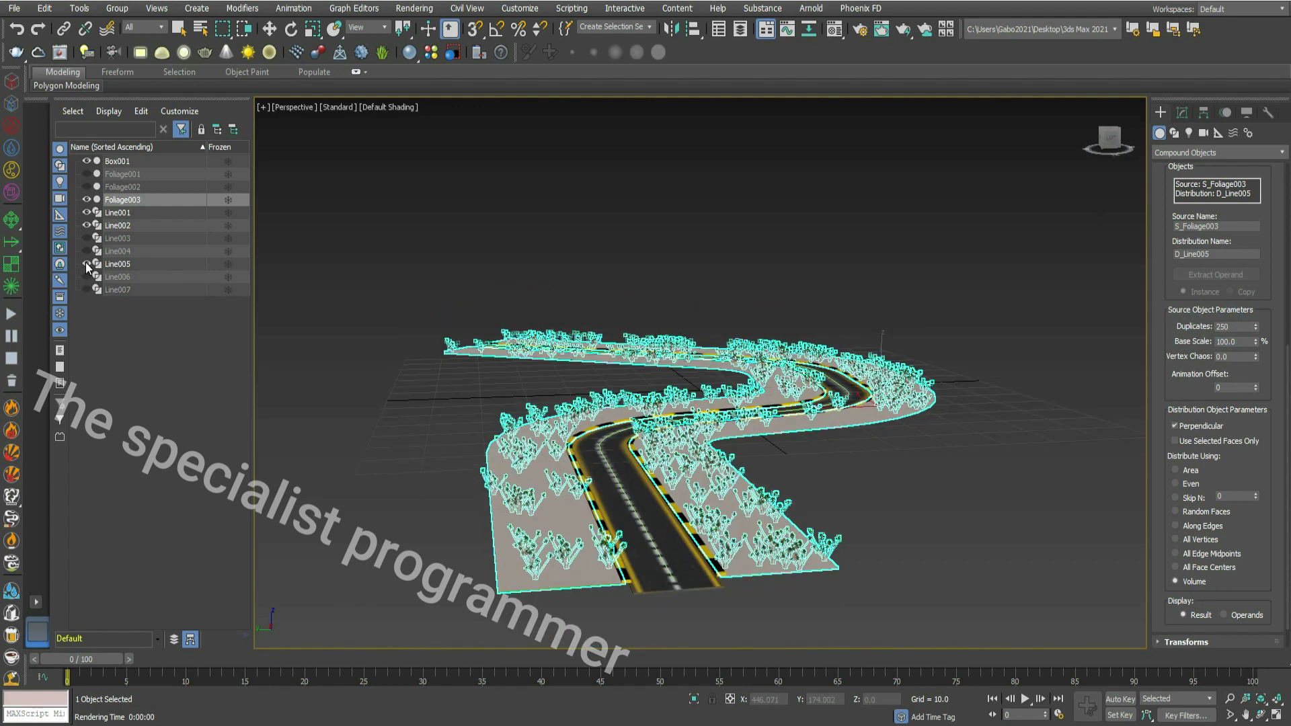
# Step: Hide the scattered yuccas and the ground strips Line005, and unhide and select the ground strips Line006
pyautogui.click(85, 200)
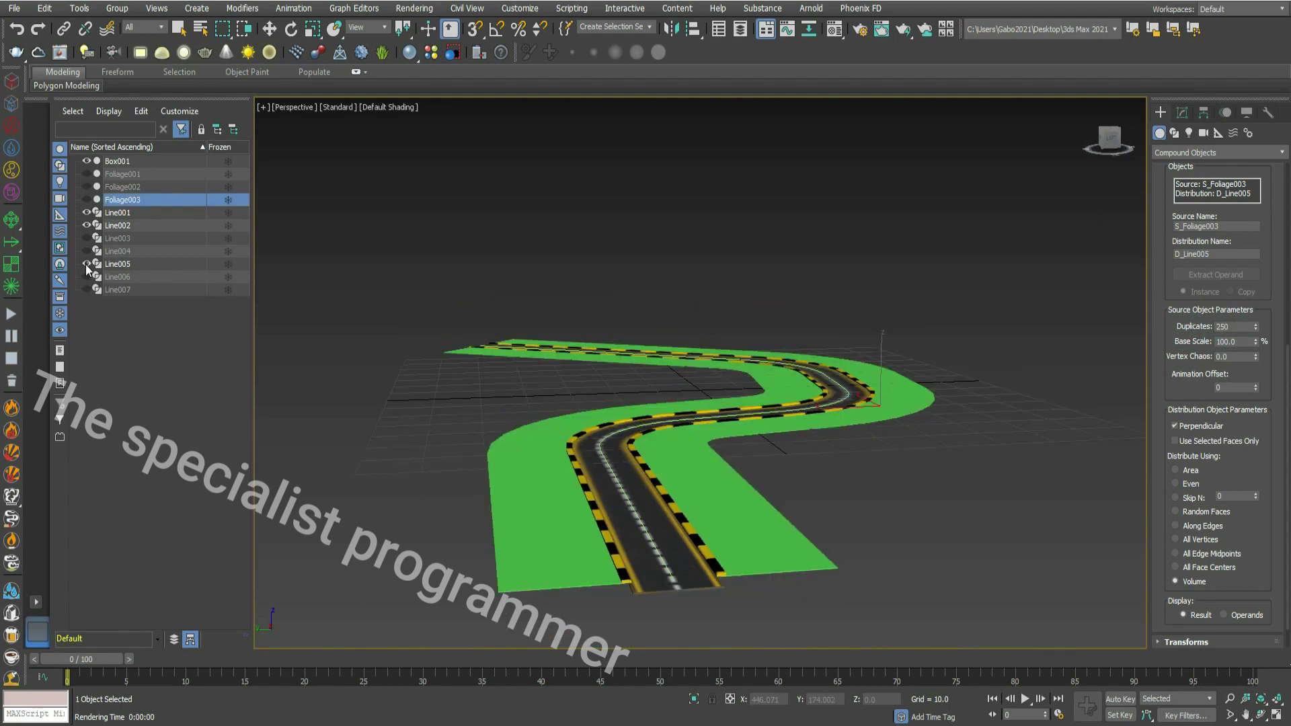
pyautogui.click(86, 264)
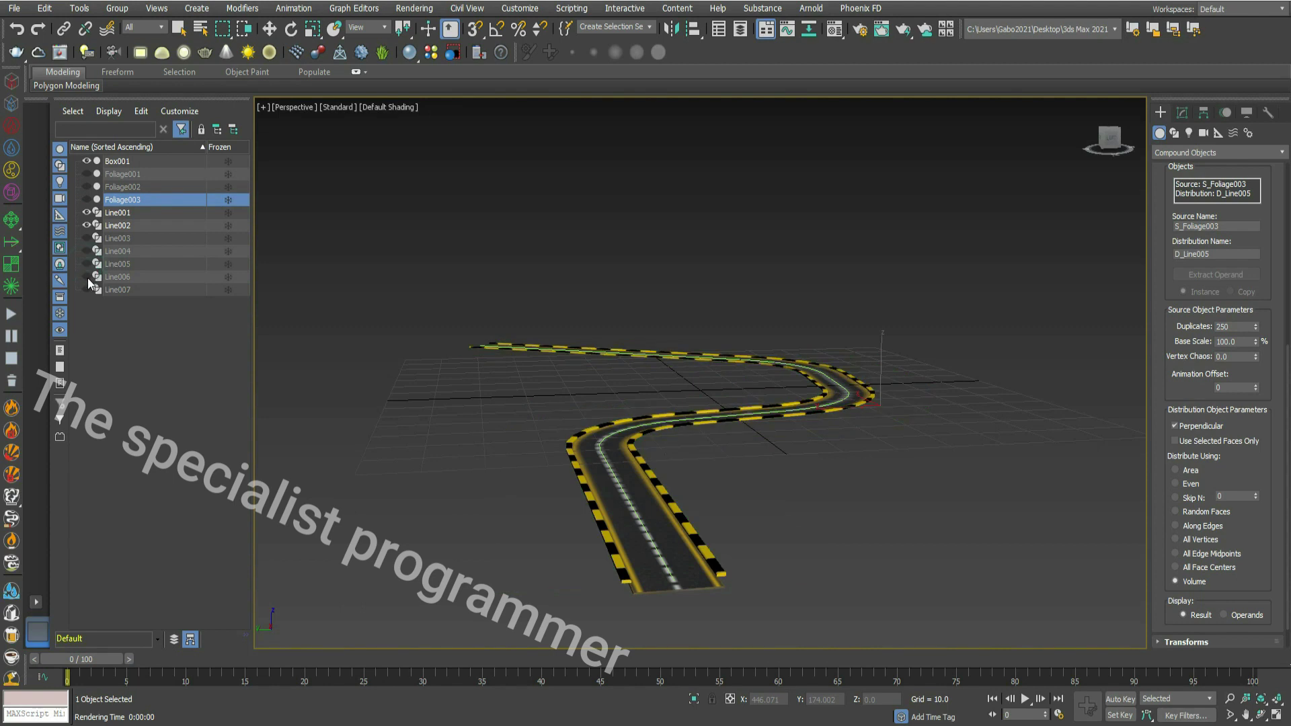
pyautogui.click(86, 277)
pyautogui.press('w')
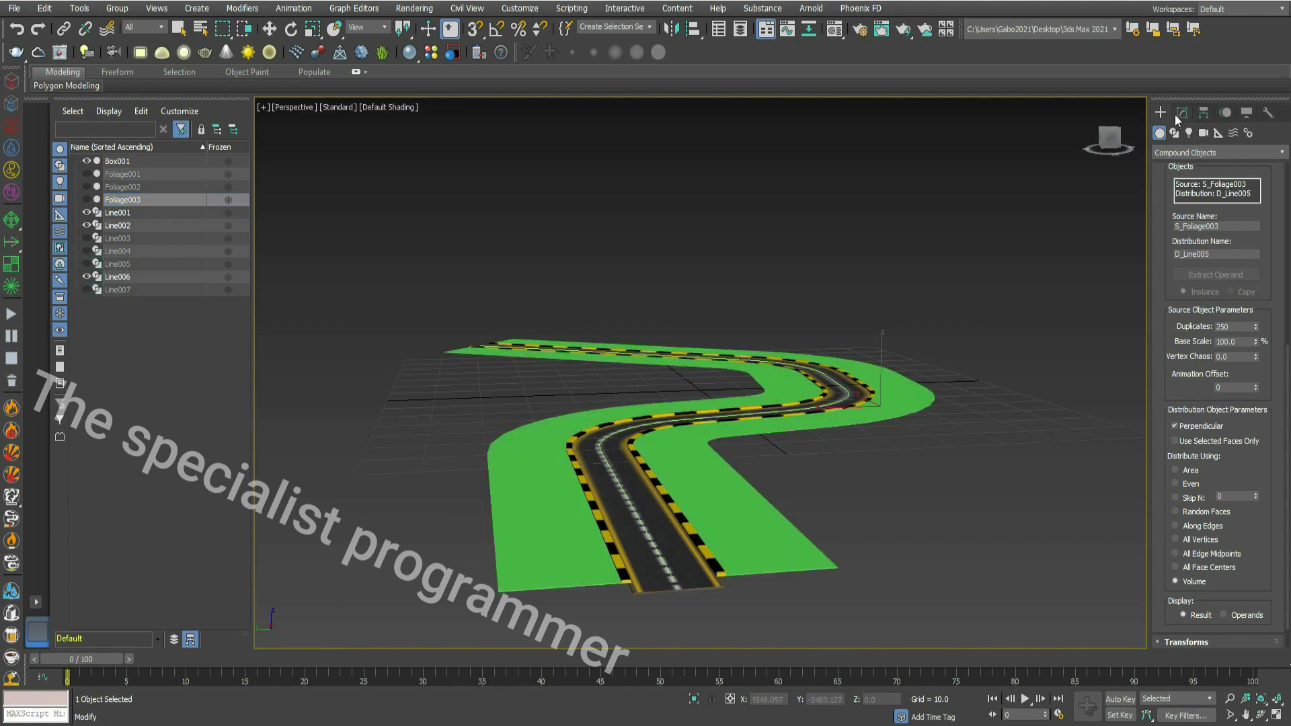
pyautogui.click(1182, 113)
pyautogui.click(929, 401)
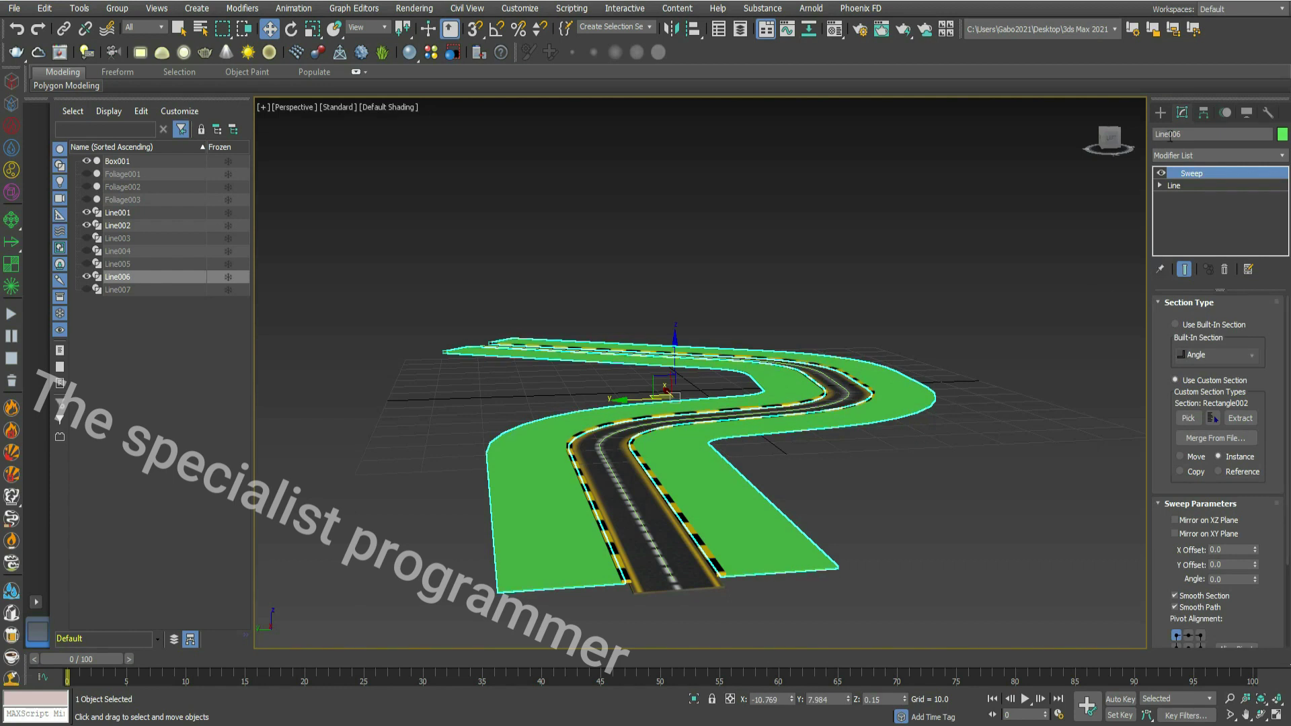
# Step: Place a Society Garlic plant from the AEC Extended foliage on the ground strip beside the road's near bend
pyautogui.click(1160, 114)
pyautogui.click(1167, 153)
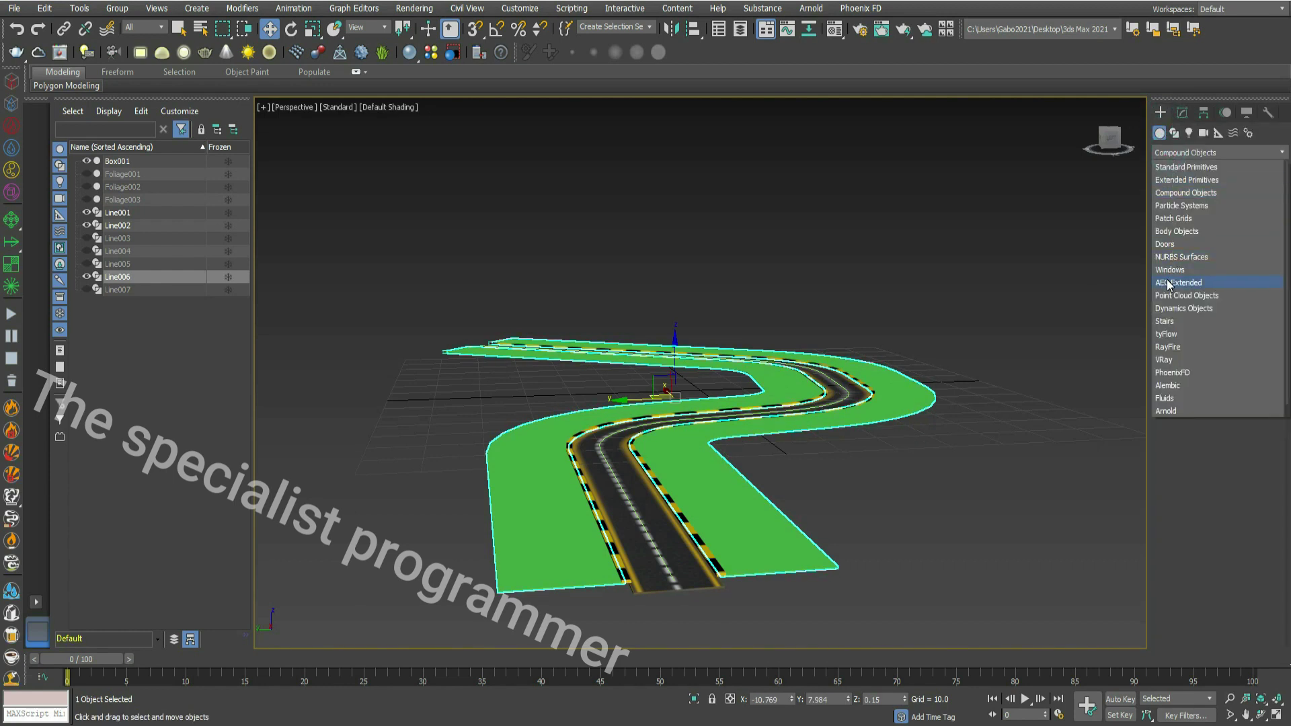
pyautogui.click(1168, 283)
pyautogui.click(1191, 198)
pyautogui.click(1267, 327)
pyautogui.moveTo(1264, 355); pyautogui.dragTo(1289, 444)
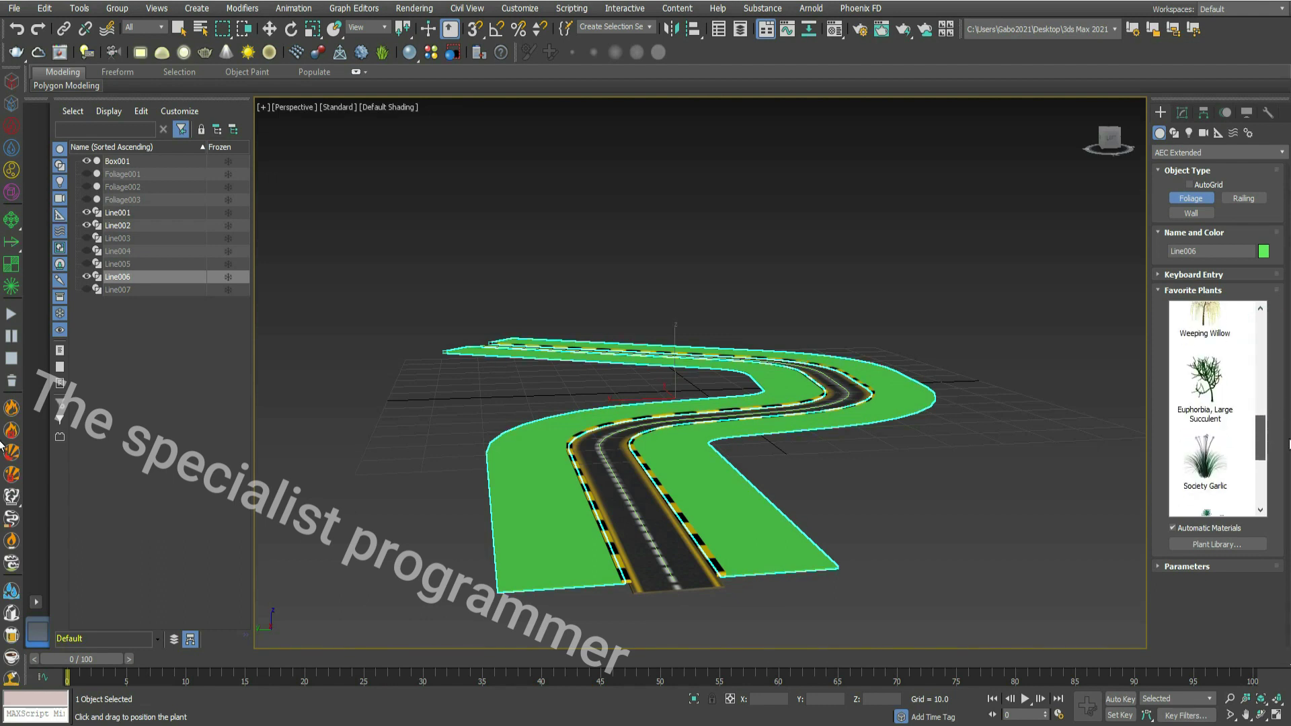
pyautogui.click(1213, 460)
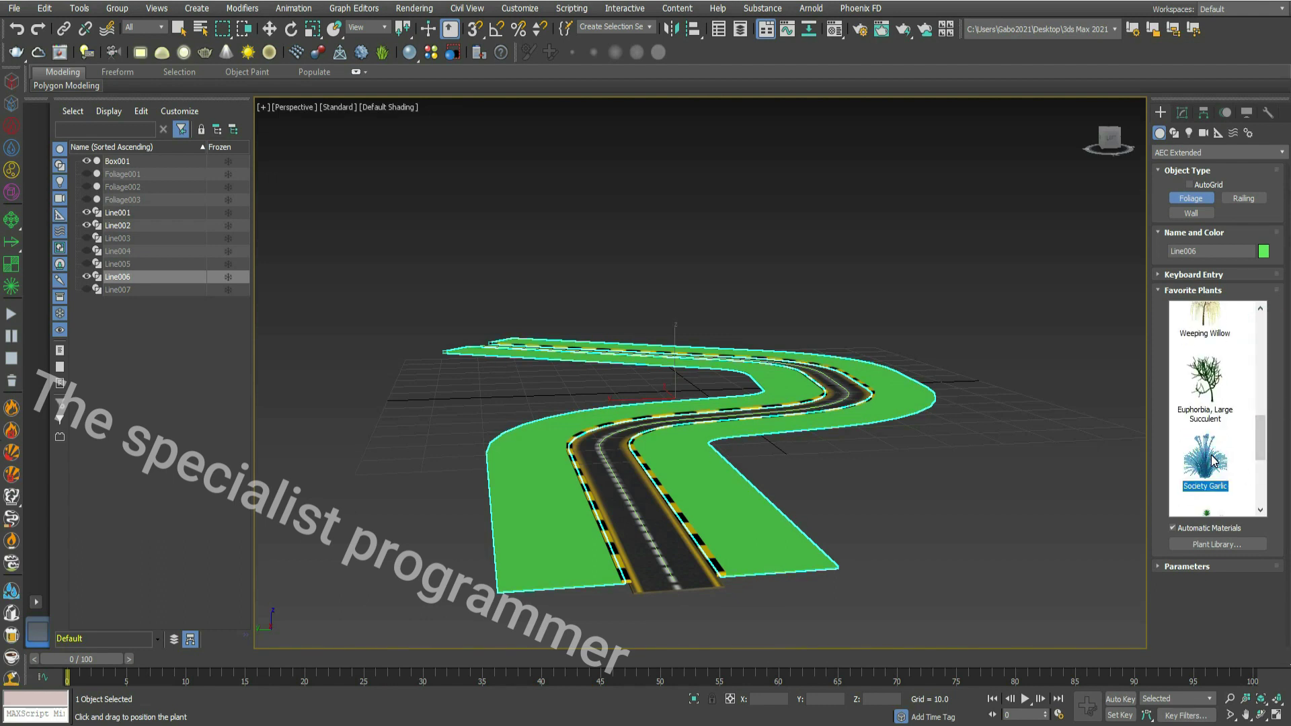
pyautogui.click(729, 472)
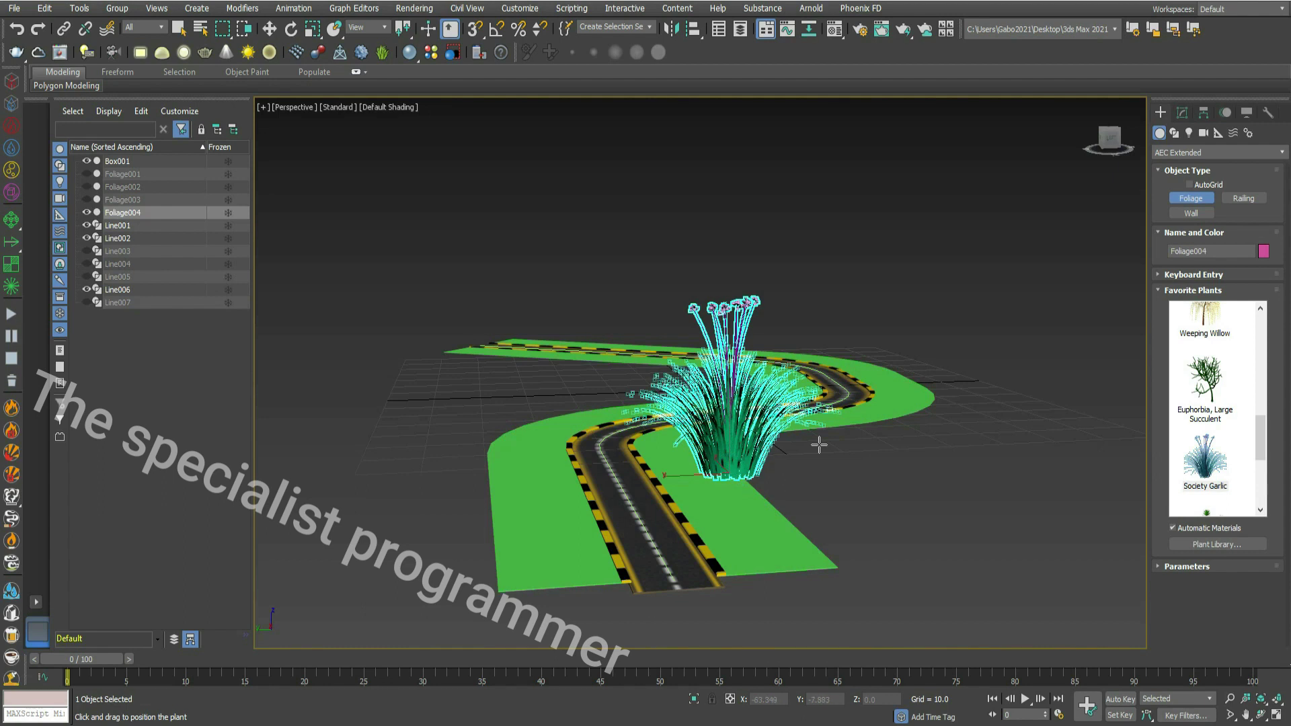
# Step: Set the Society Garlic plant's height to 0.8
pyautogui.click(1181, 113)
pyautogui.click(1241, 316)
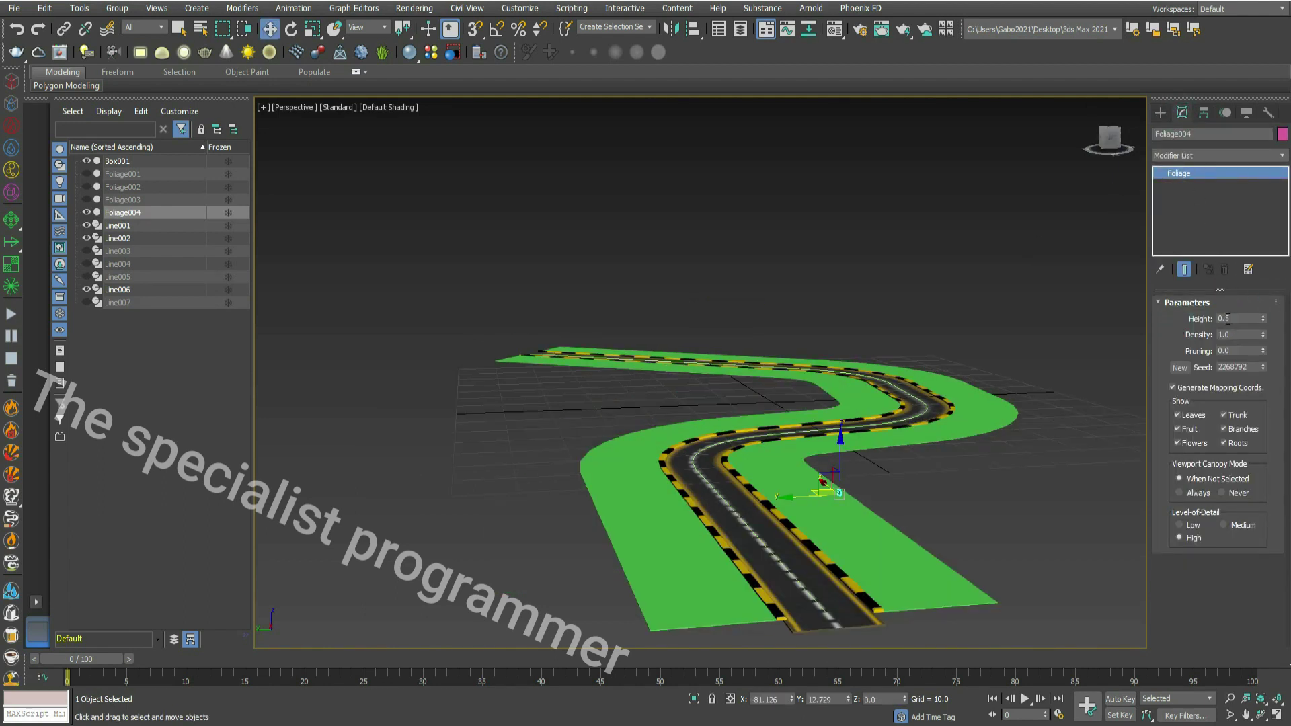
pyautogui.doubleClick(1228, 319)
pyautogui.write('0.8')
pyautogui.click(1210, 326)
# Step: Make the Society Garlic a Scatter compound object with the ground strips Line006 as its distribution object
pyautogui.click(1160, 112)
pyautogui.click(1217, 153)
pyautogui.click(1203, 178)
pyautogui.click(1235, 198)
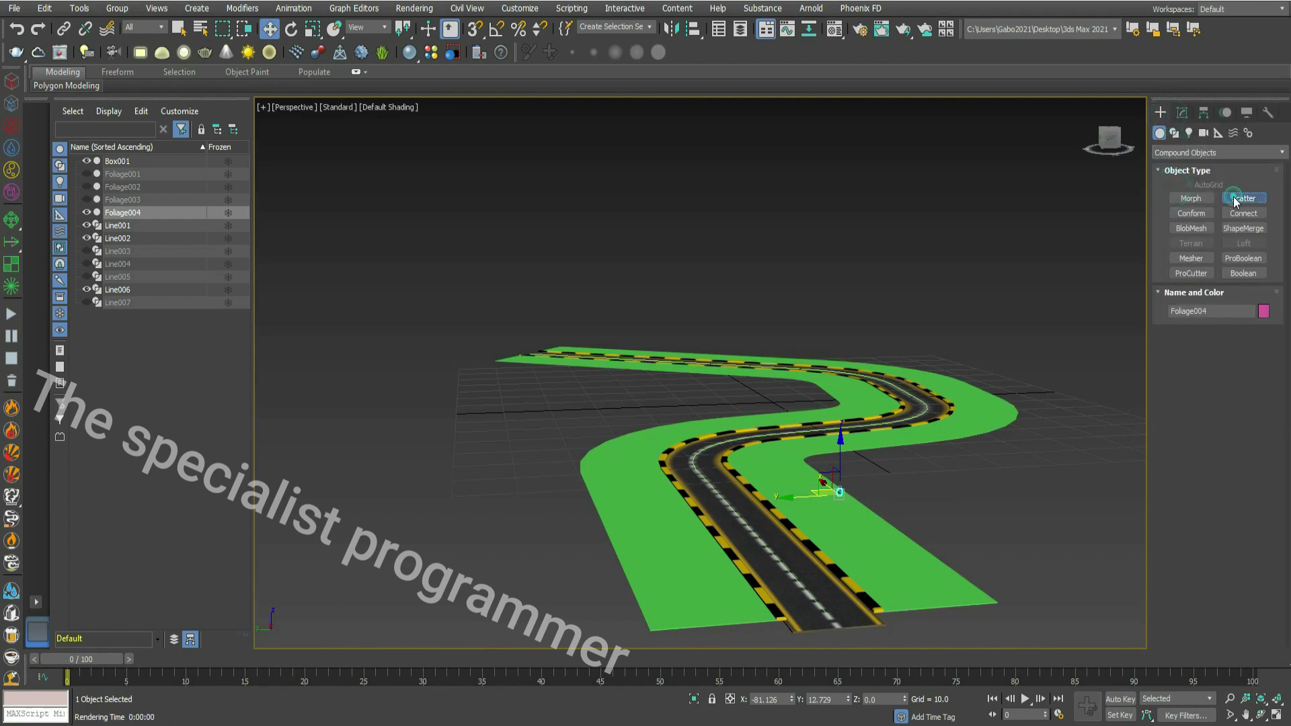
pyautogui.click(1217, 369)
pyautogui.click(864, 510)
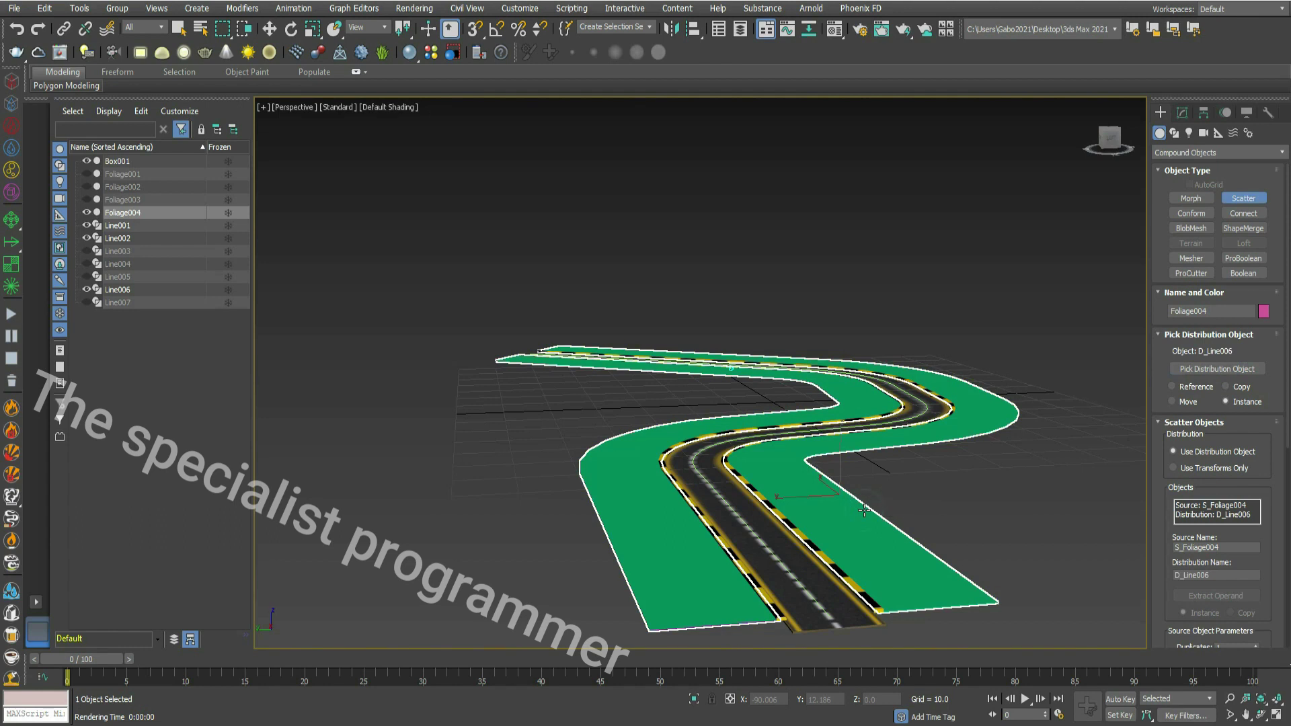
# Step: Set the Society Garlic scatter to 1500 duplicates distributed using Volume
pyautogui.scroll(-2, 1208, 473)
pyautogui.click(1234, 605)
pyautogui.write('500')
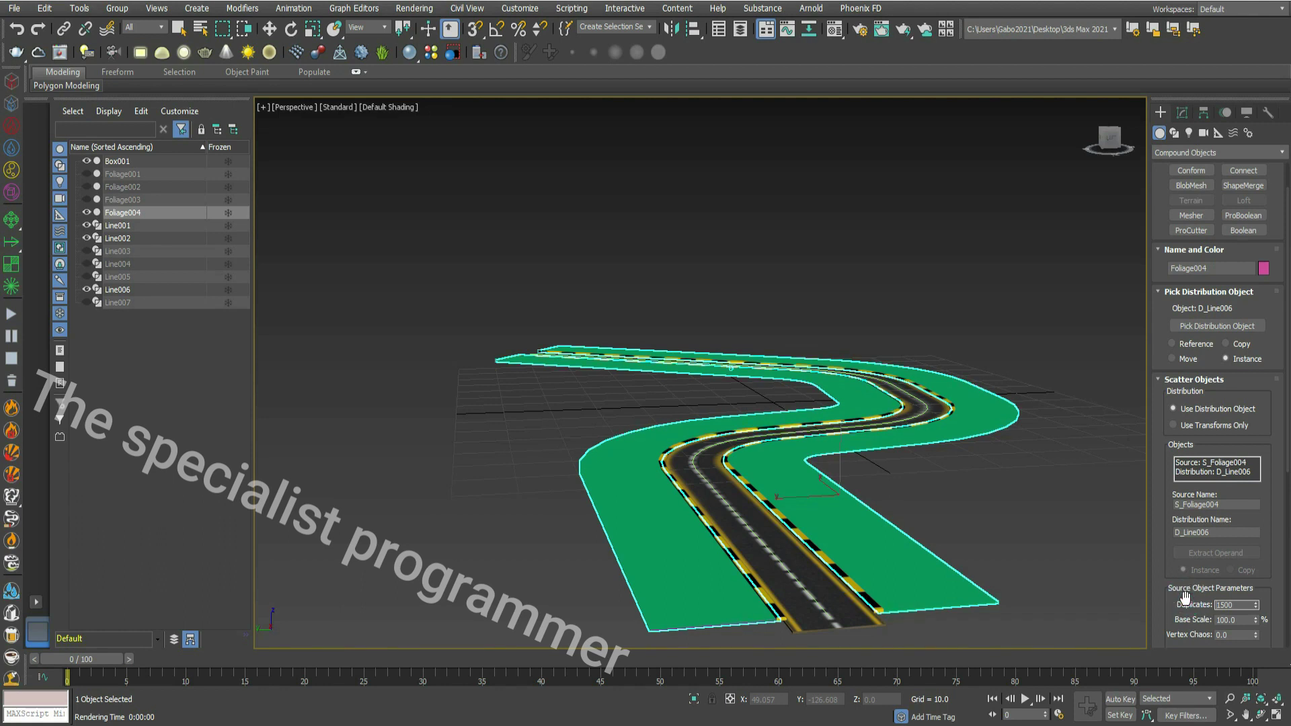
pyautogui.press('Return')
pyautogui.scroll(-6, 1186, 596)
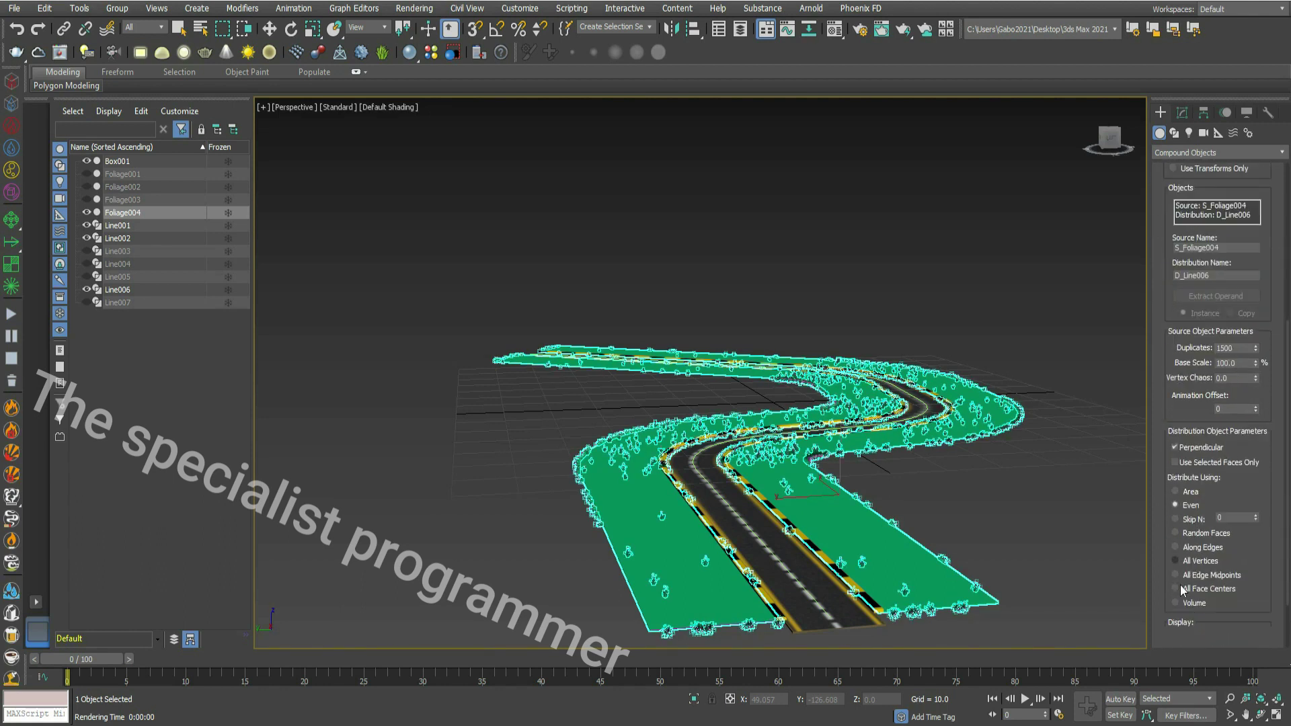
pyautogui.scroll(-2, 1177, 582)
pyautogui.click(1176, 581)
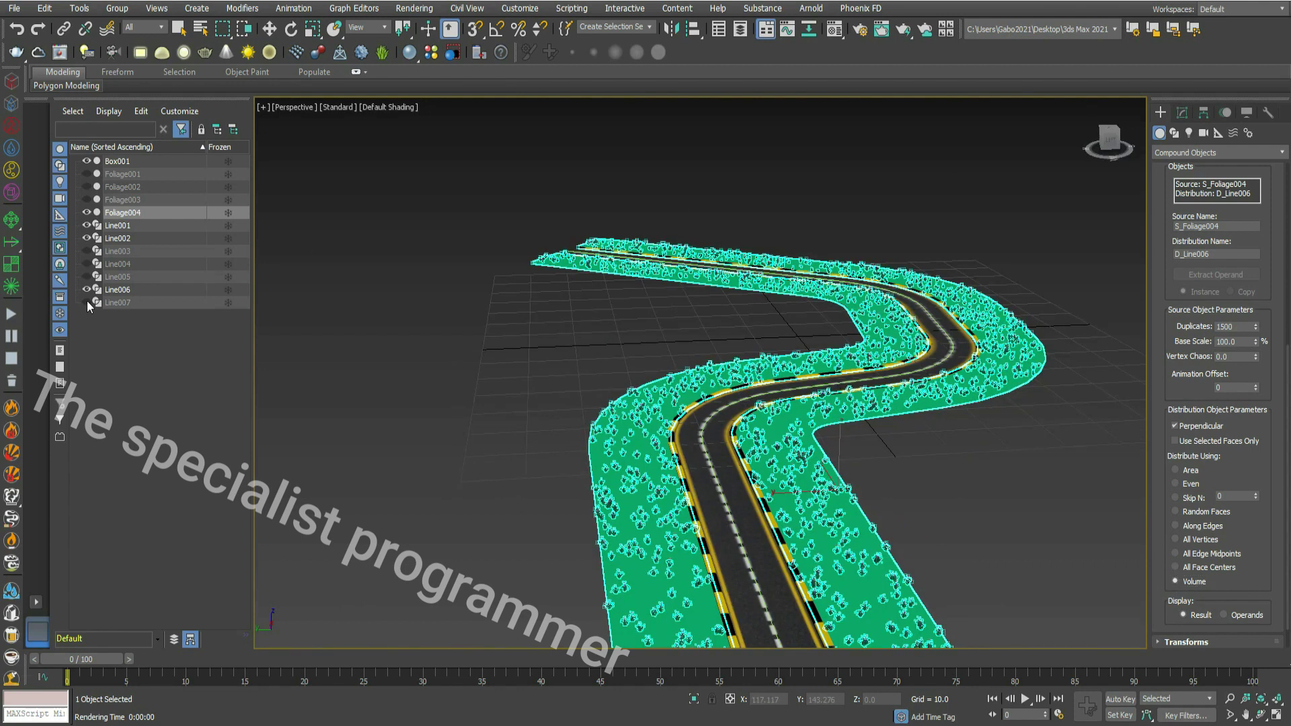
# Step: Hide the scattered Society Garlic and the ground strips Line006, and unhide the ground strips Line007
pyautogui.click(86, 213)
pyautogui.click(87, 302)
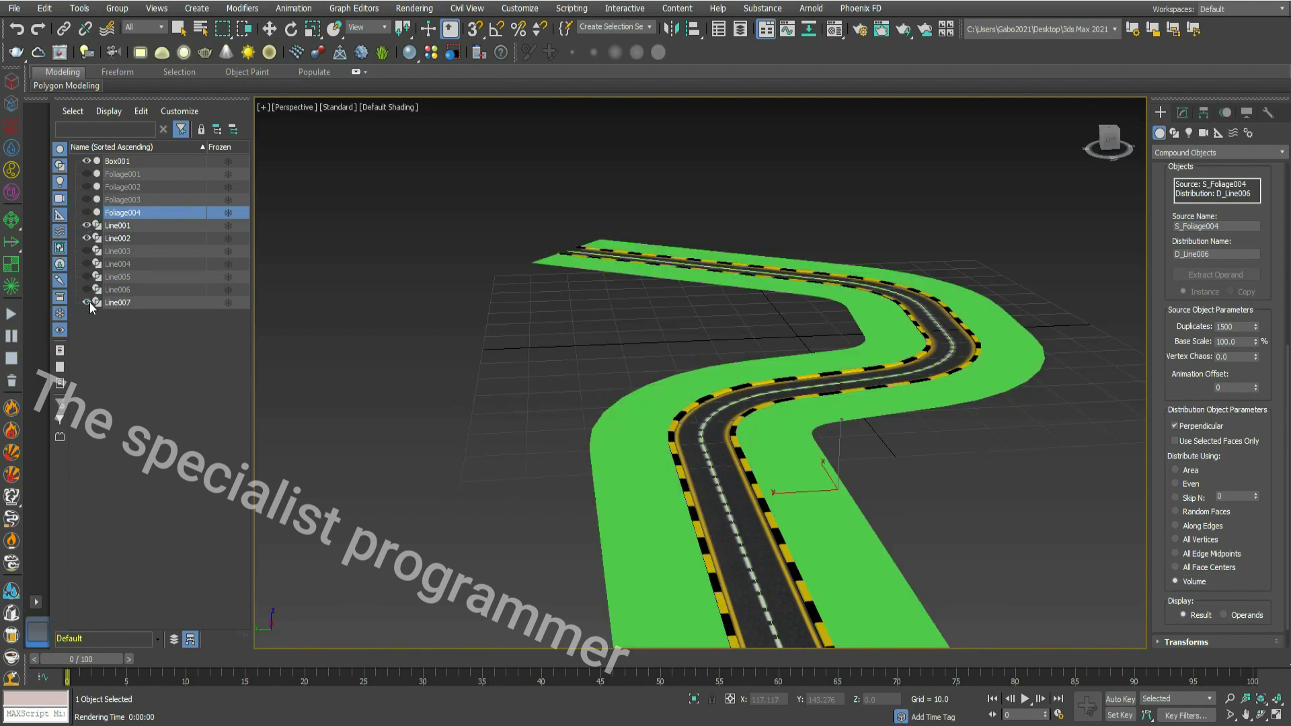
pyautogui.keyDown('alt'); pyautogui.moveTo(750, 263); pyautogui.dragTo(749, 244, button='middle'); pyautogui.keyUp('alt')
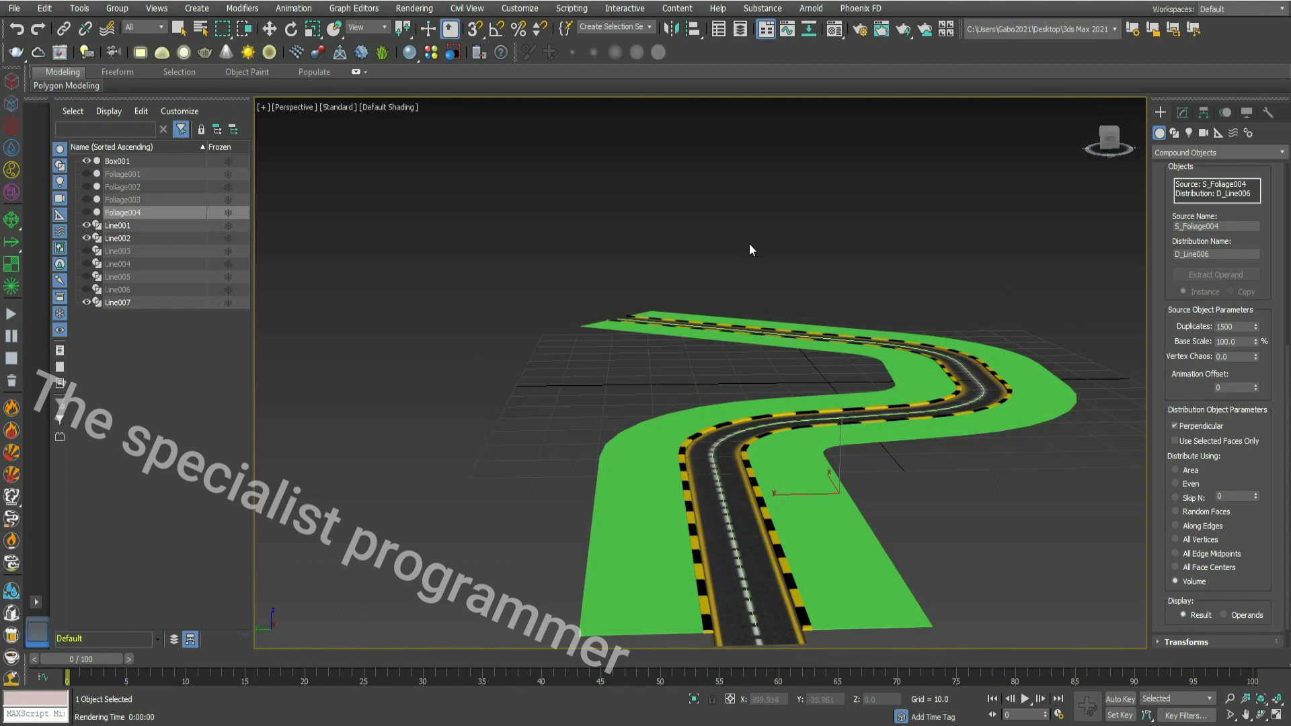
# Step: Change the third sample material in the Material Editor to a VRayMtl
pyautogui.click(833, 35)
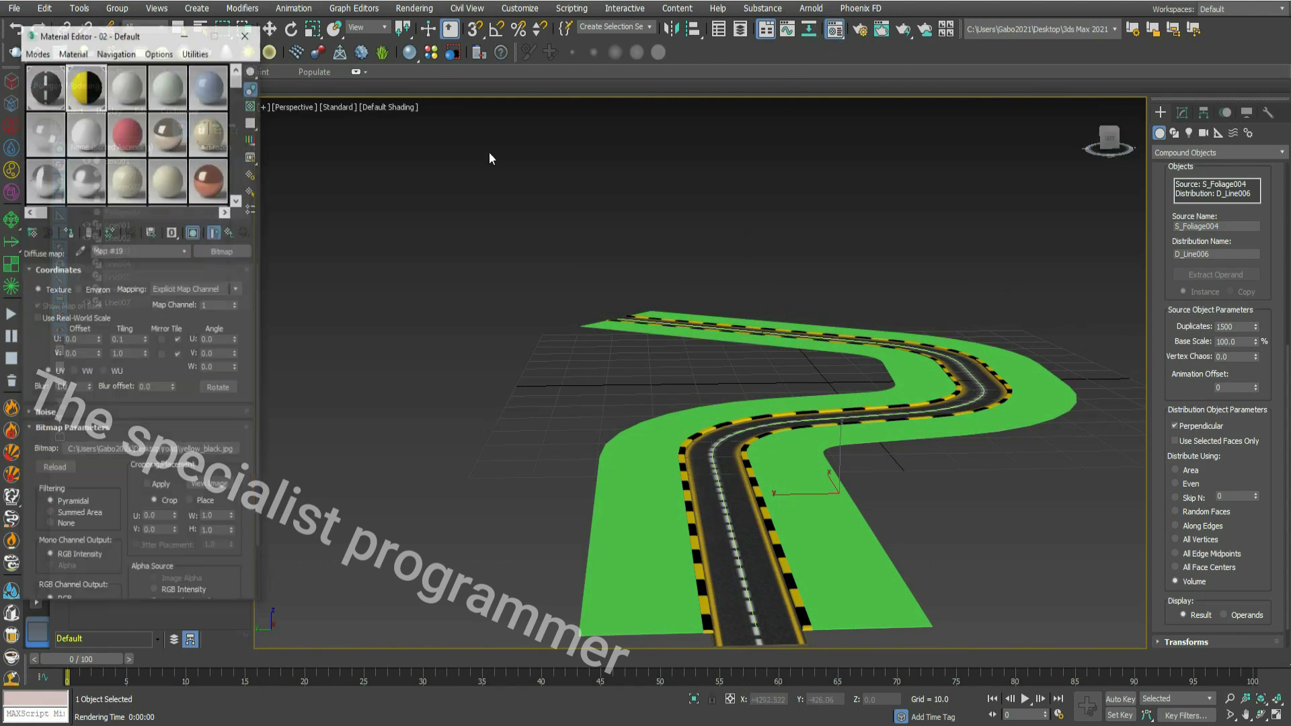
pyautogui.click(127, 87)
pyautogui.click(222, 252)
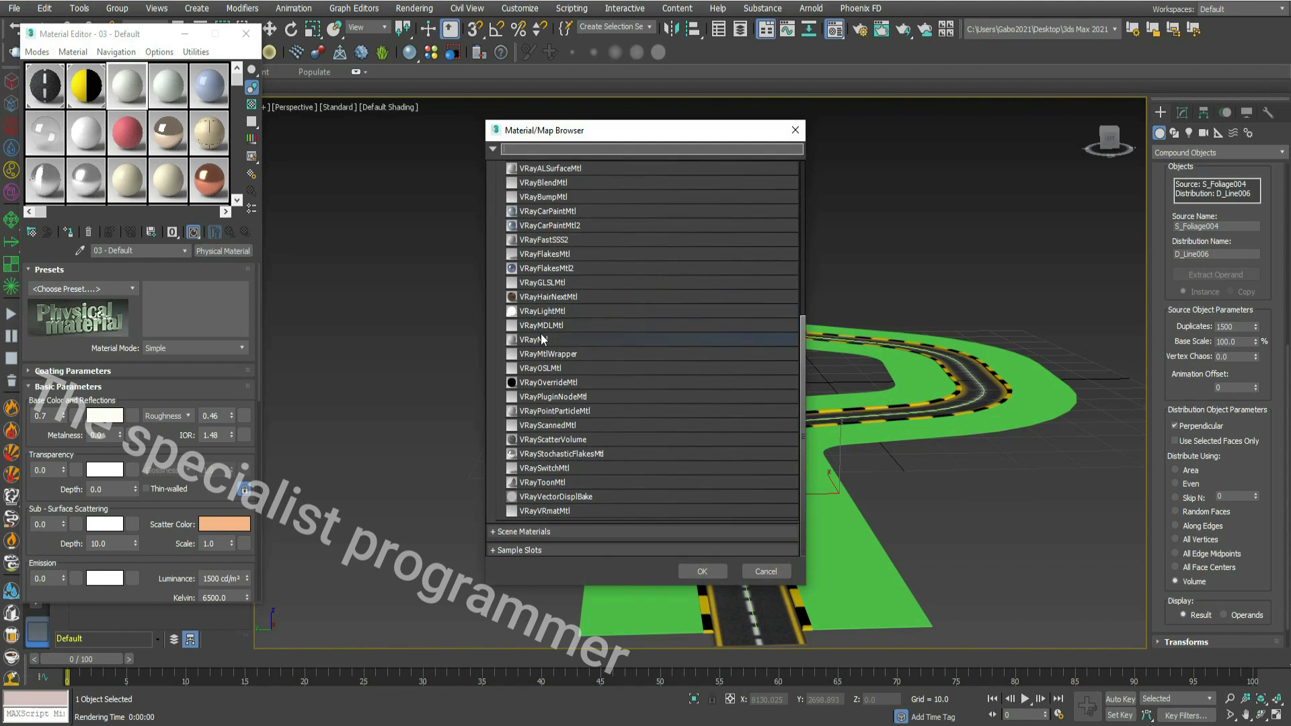
pyautogui.doubleClick(536, 340)
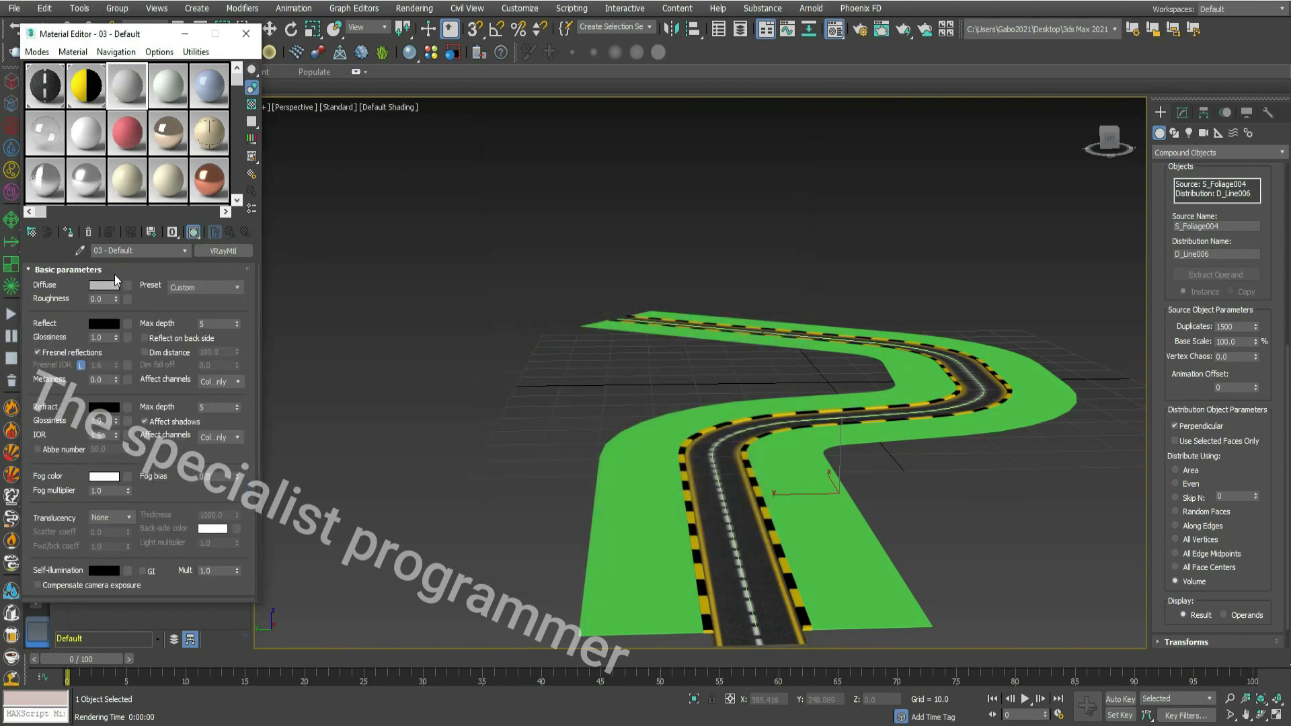
# Step: Load grass-texture-1166117.jpg as the material's diffuse bitmap and assign the material to the ground strips Line007
pyautogui.click(128, 285)
pyautogui.click(545, 430)
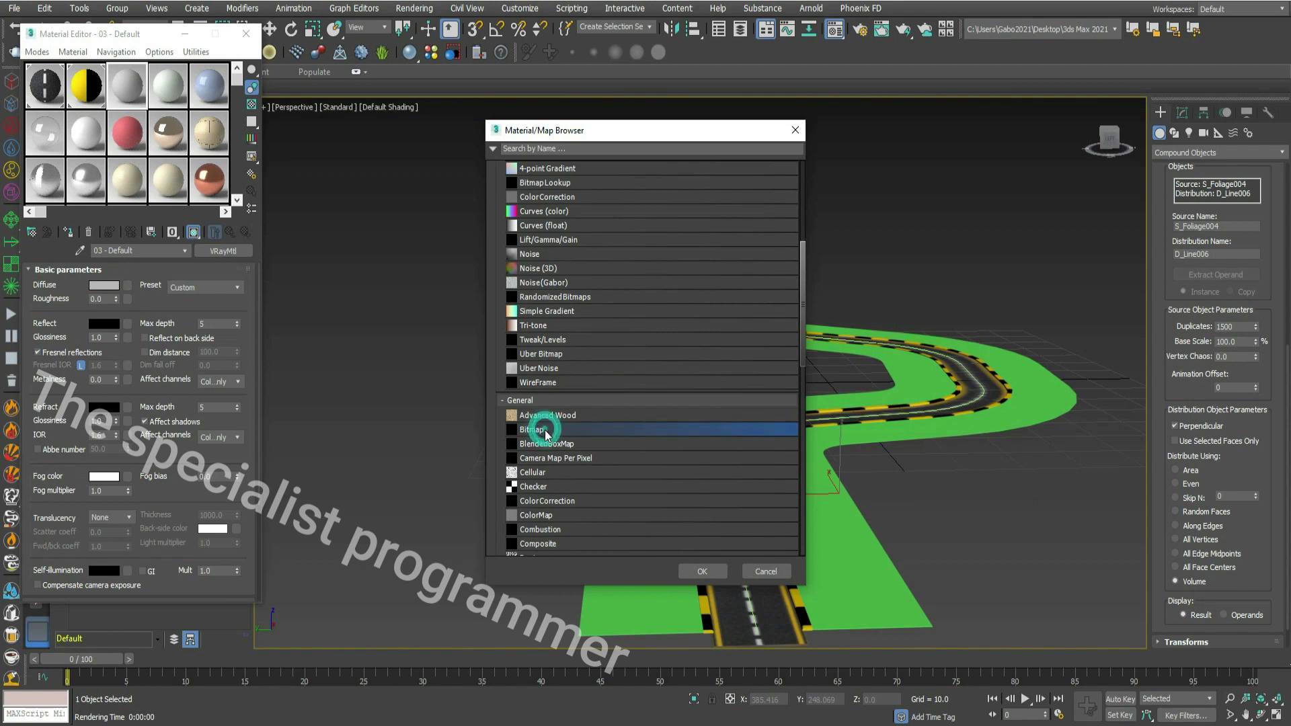
pyautogui.doubleClick(545, 431)
pyautogui.click(328, 125)
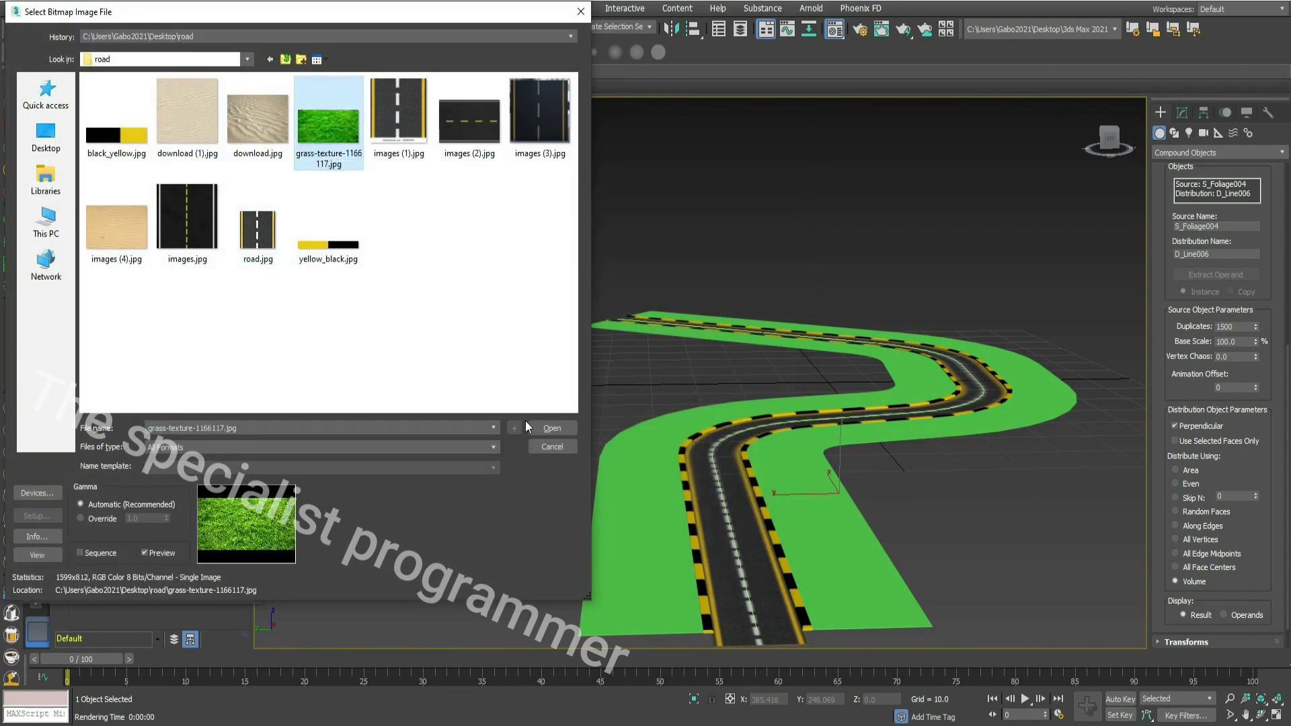
pyautogui.click(538, 427)
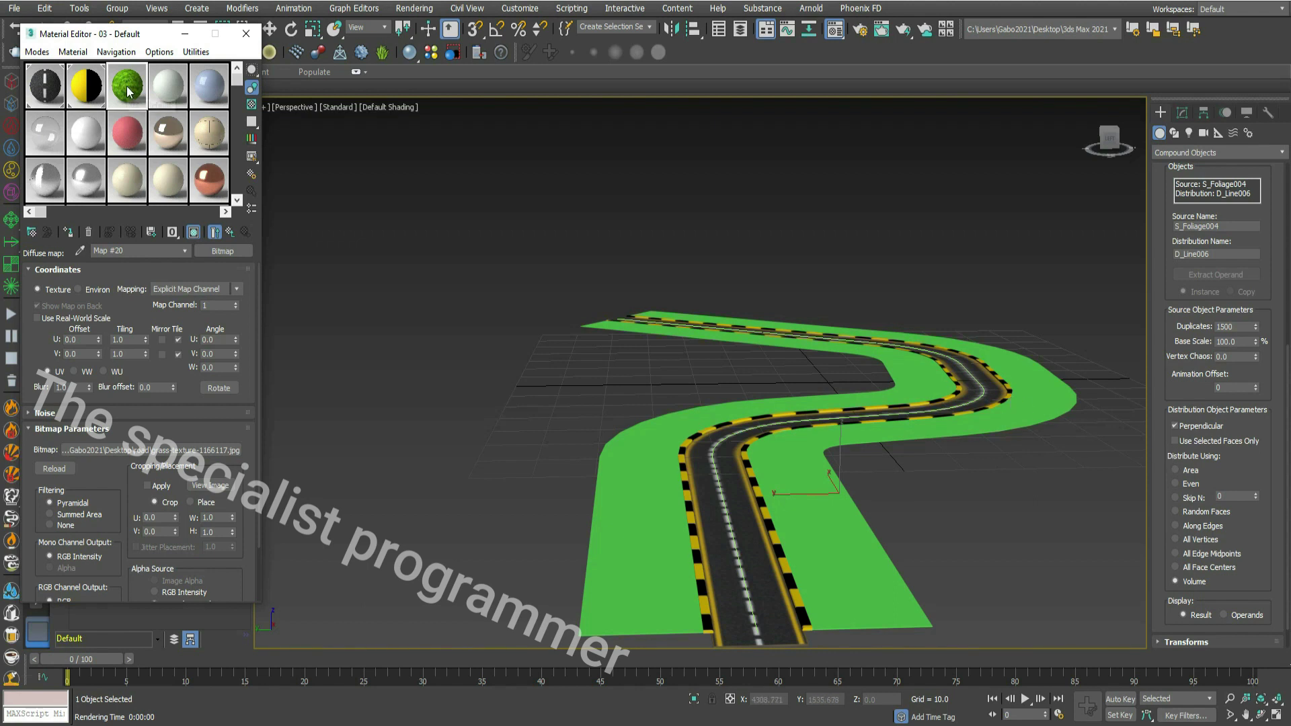
pyautogui.moveTo(126, 86); pyautogui.dragTo(643, 478)
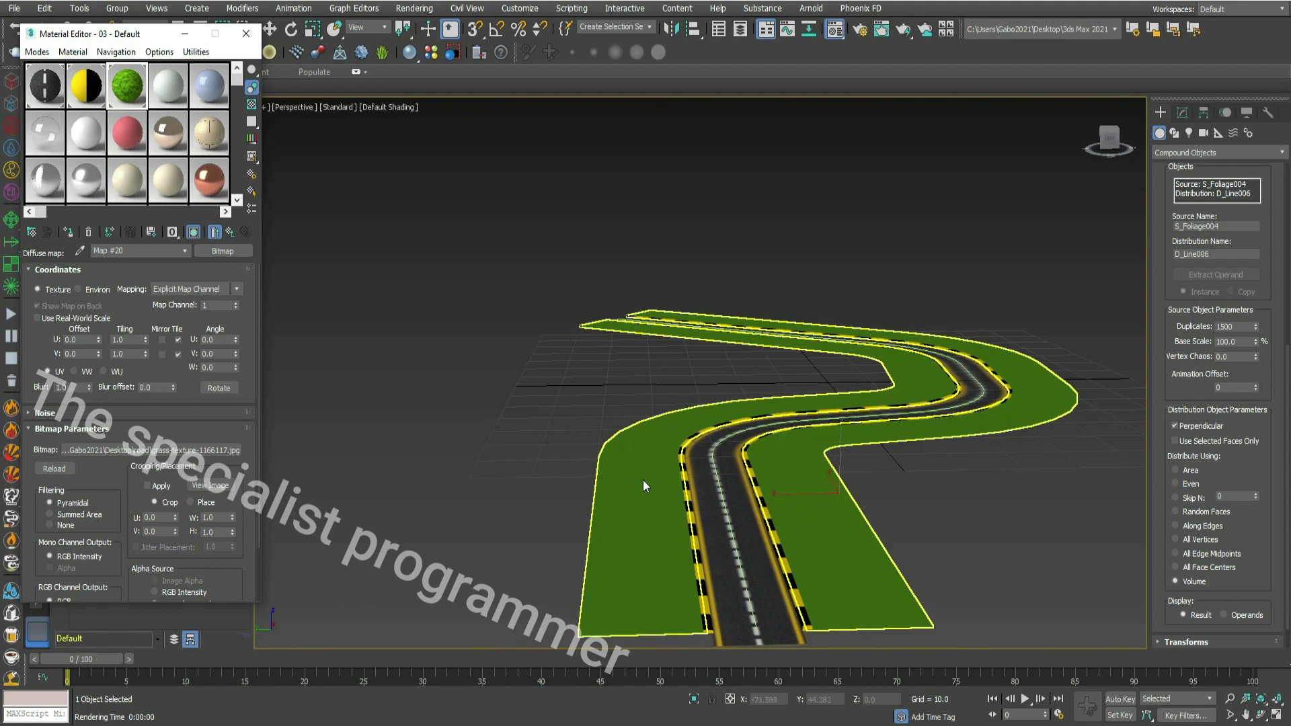
# Step: Select the ground strips Line007 and turn on generated mapping coordinates in their Sweep modifier
pyautogui.click(1180, 114)
pyautogui.click(1099, 316)
pyautogui.click(1002, 413)
pyautogui.scroll(-3, 1169, 366)
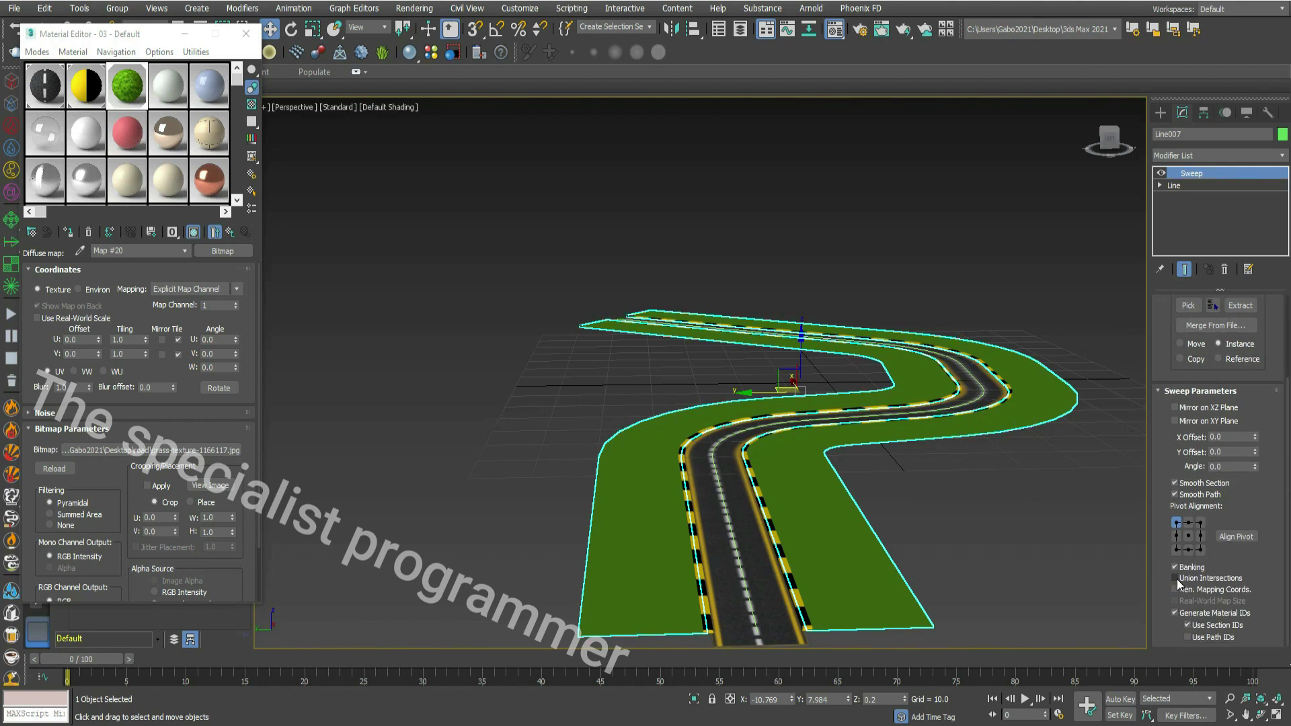
pyautogui.click(1175, 590)
# Step: Try a U tiling of 5 for the grass bitmap
pyautogui.click(126, 339)
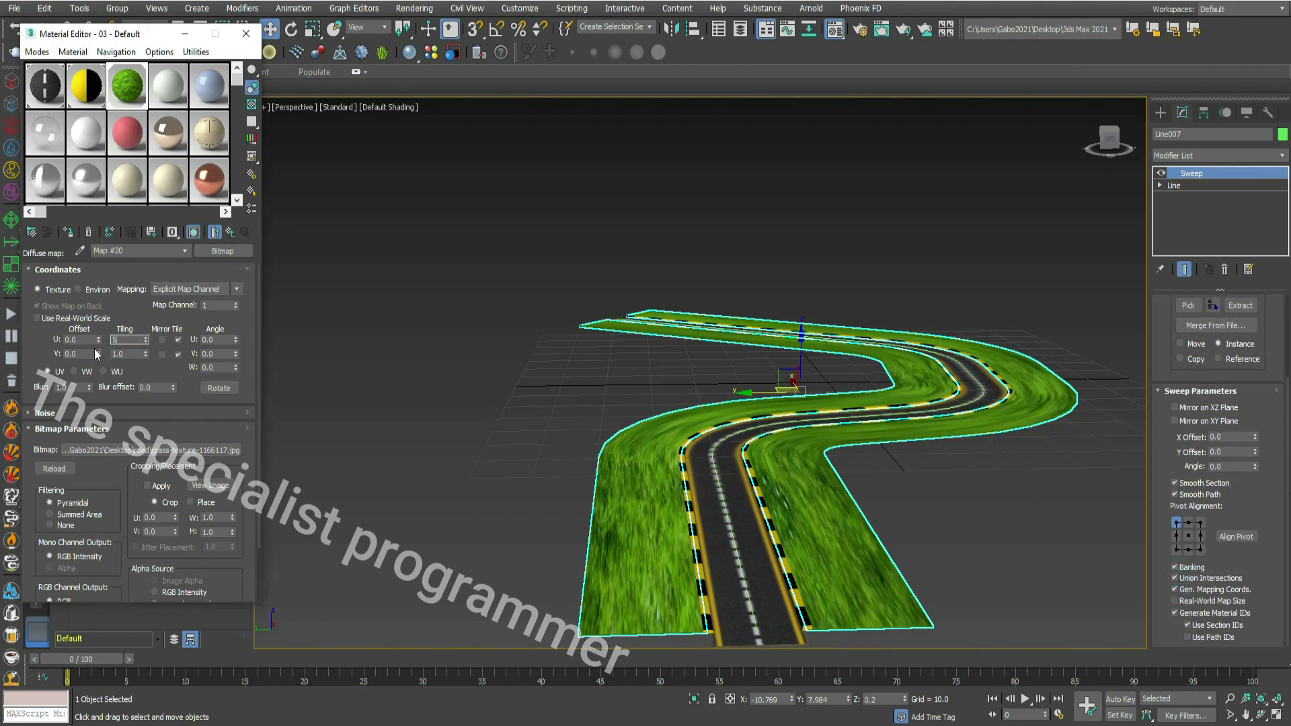
pyautogui.write('5')
pyautogui.press('Return')
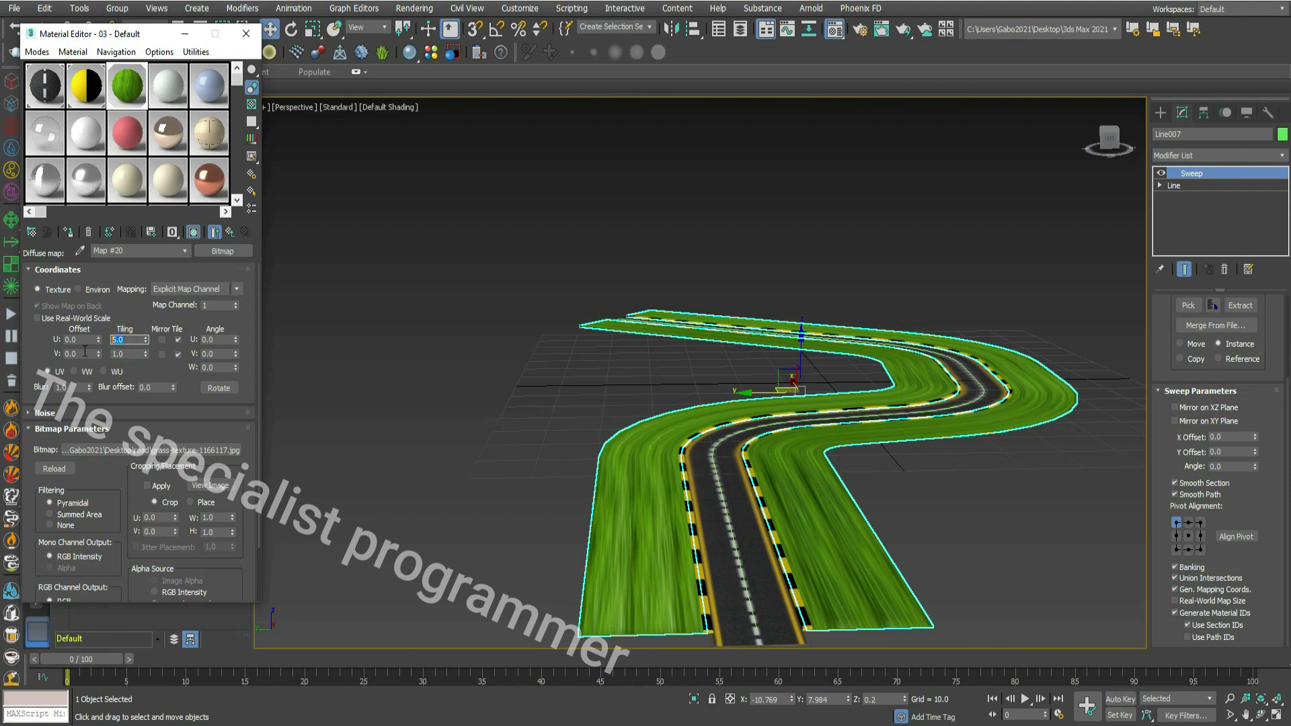
# Step: Set the grass bitmap's V tiling to 7.4, deselect the strips and close the Material Editor
pyautogui.moveTo(129, 355); pyautogui.dragTo(94, 360)
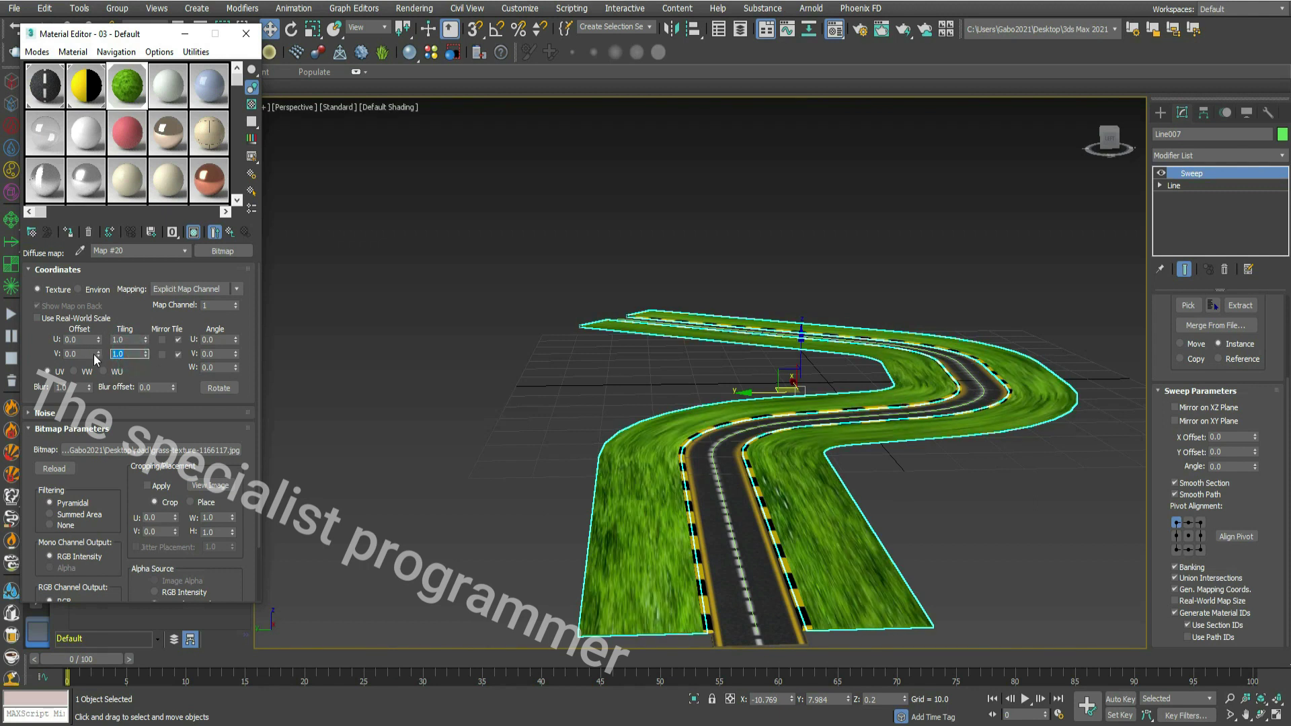
pyautogui.write('5')
pyautogui.press('Return')
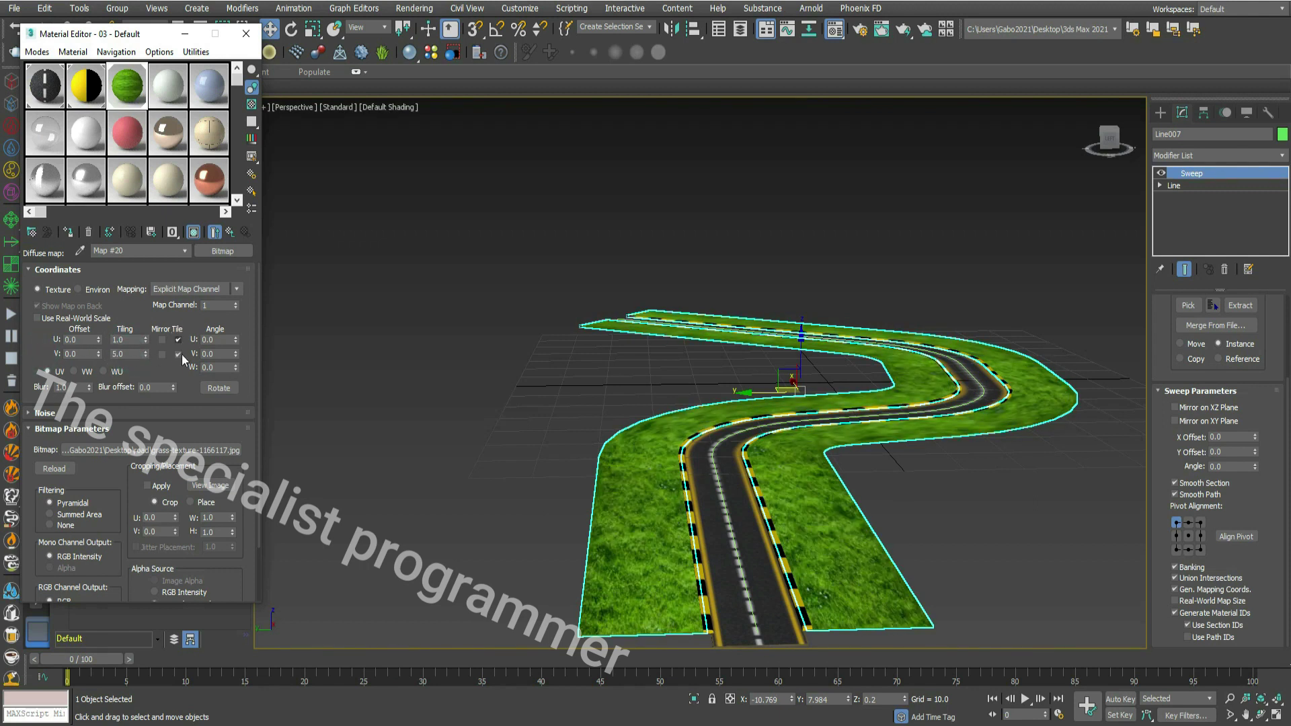
pyautogui.moveTo(143, 352); pyautogui.dragTo(146, 353)
pyautogui.click(466, 430)
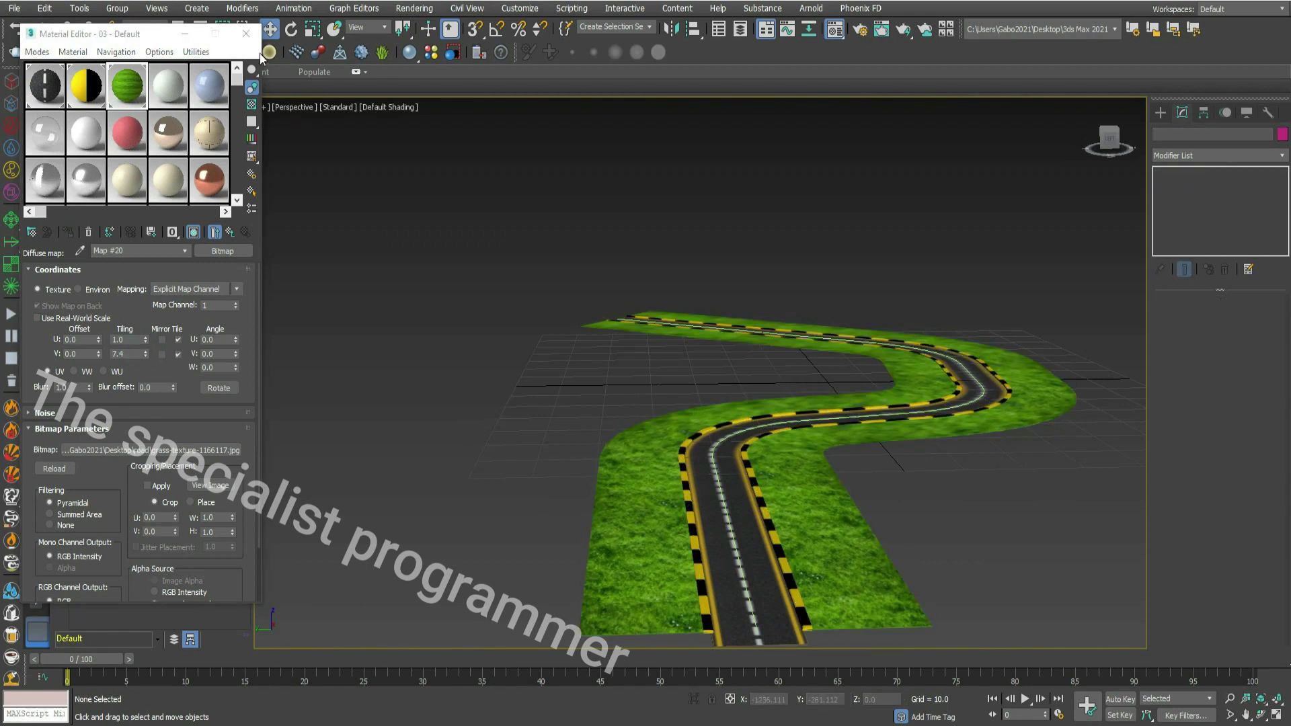
pyautogui.click(246, 34)
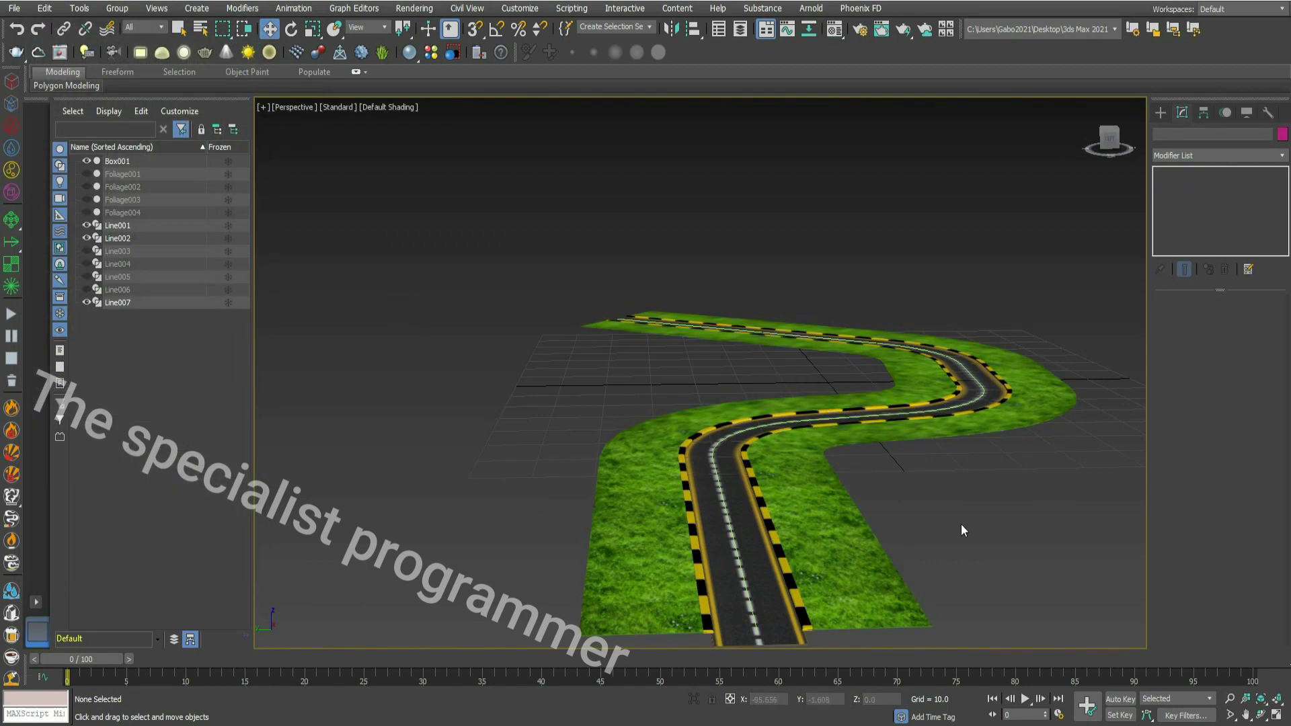
# Step: Create a Plane primitive about 492 long and 642 wide that extends well beyond the road on all sides
pyautogui.click(1160, 113)
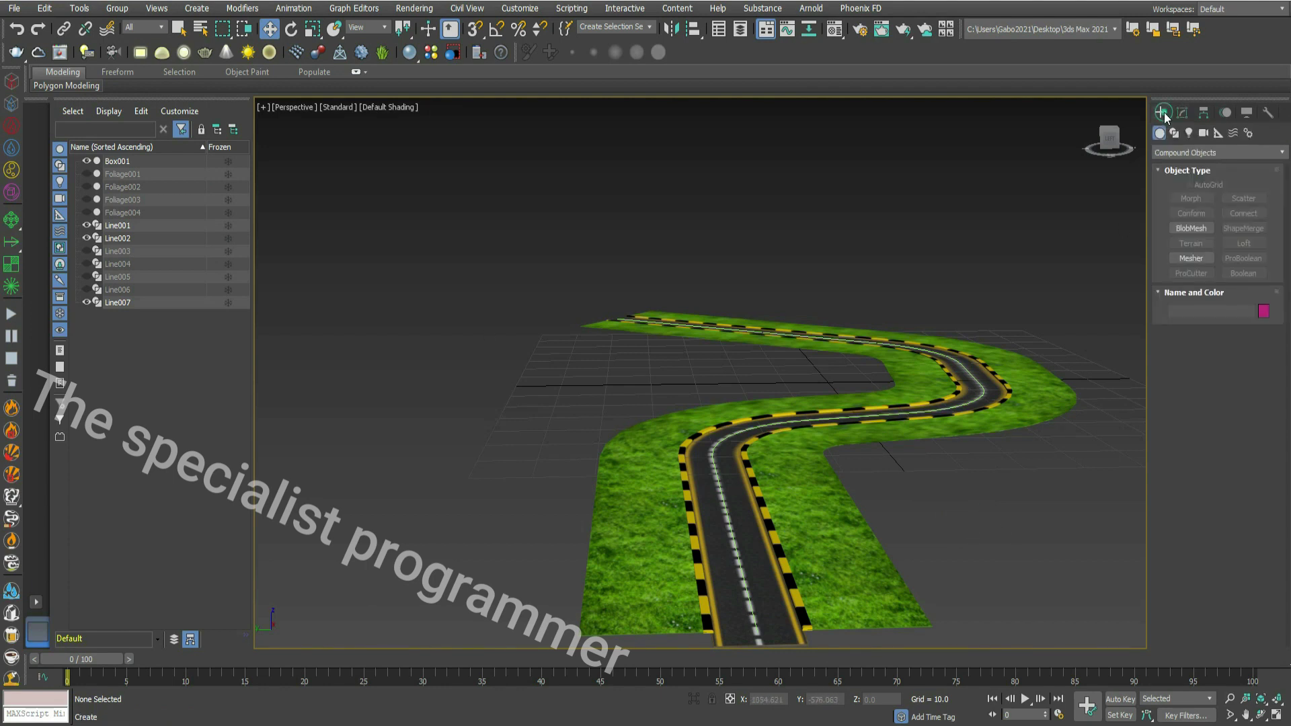
pyautogui.click(1183, 152)
pyautogui.click(1173, 163)
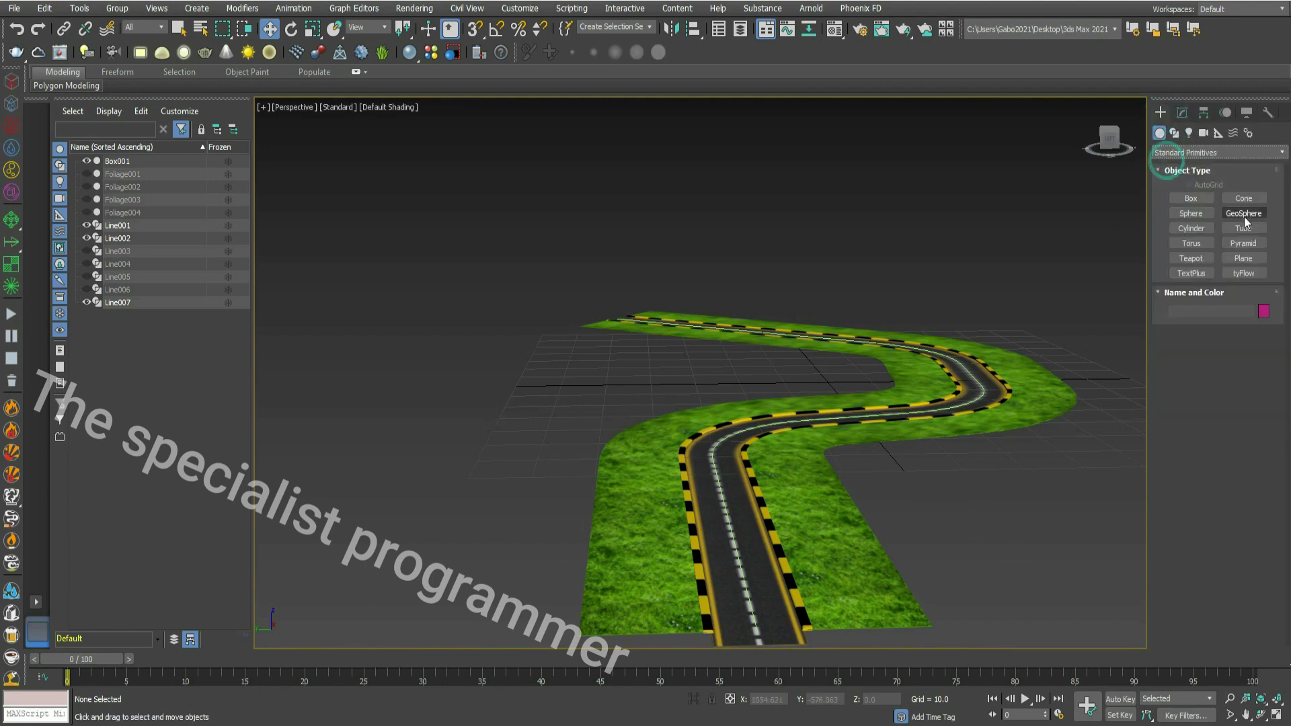
pyautogui.click(1240, 261)
pyautogui.moveTo(1096, 445); pyautogui.dragTo(303, 639)
pyautogui.moveTo(1258, 405); pyautogui.dragTo(1222, 81)
pyautogui.moveTo(1259, 419); pyautogui.dragTo(1045, 357)
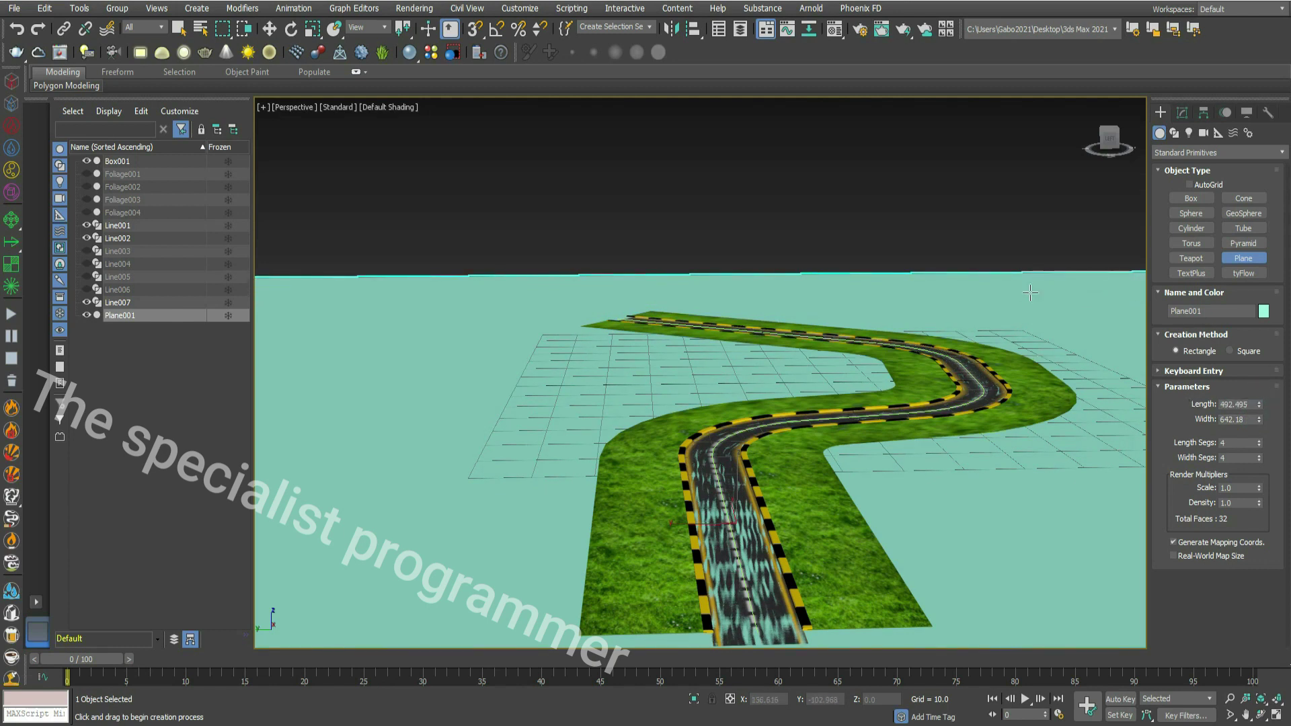
# Step: Add a Noise modifier to the new plane
pyautogui.click(1182, 112)
pyautogui.click(1272, 158)
pyautogui.moveTo(1283, 209); pyautogui.dragTo(1286, 385)
pyautogui.click(1178, 445)
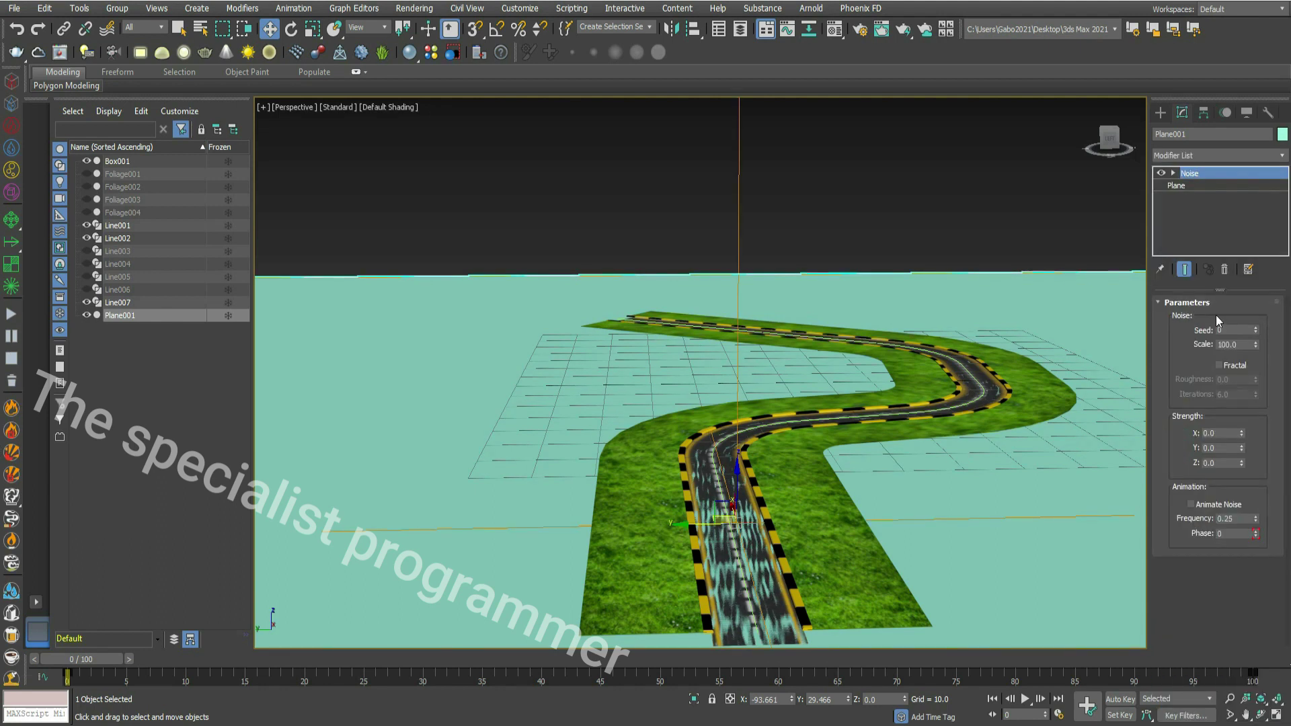
# Step: Set the Noise seed to 6 and enable Fractal with roughness 1 and 8 iterations
pyautogui.write('6')
pyautogui.click(1177, 331)
pyautogui.click(1219, 365)
pyautogui.click(1238, 380)
pyautogui.write('1')
pyautogui.press('Tab')
# Step: Set the Noise strength to 2 in X, Y and Z
pyautogui.click(1224, 463)
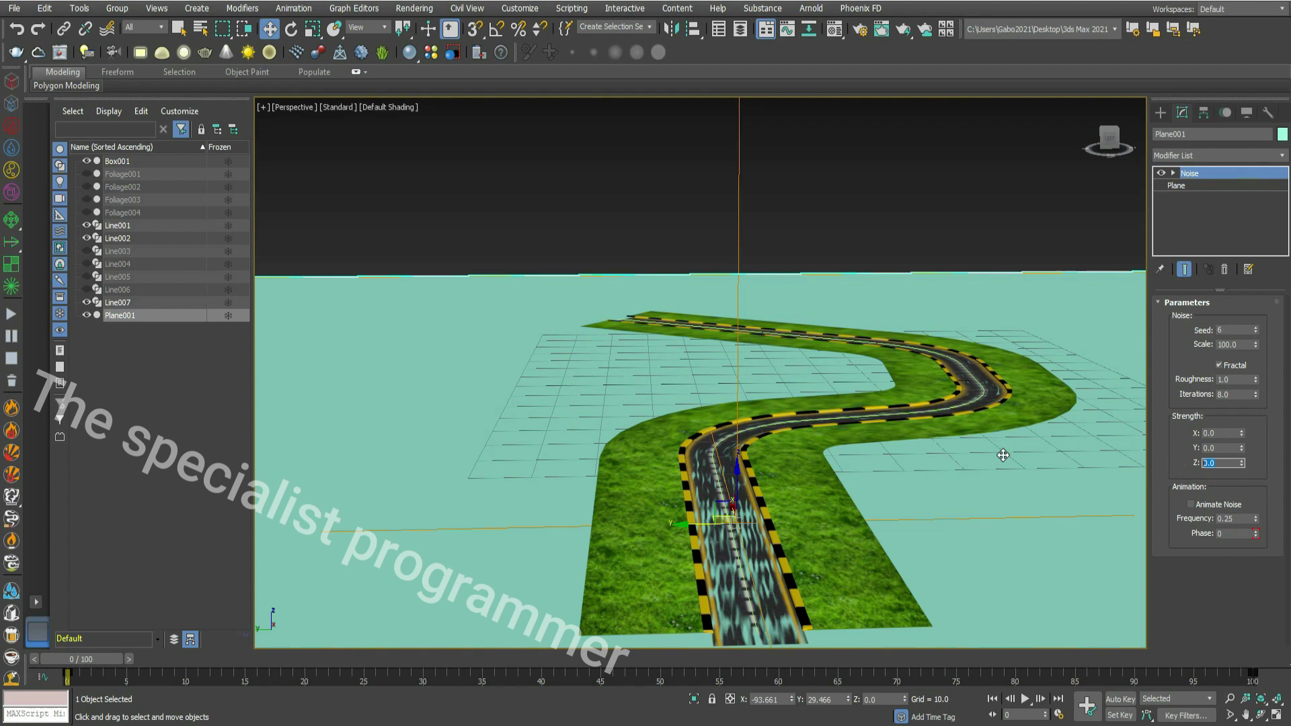
pyautogui.click(1224, 432)
pyautogui.write('2')
pyautogui.press('Tab')
pyautogui.write('2')
pyautogui.press('Tab')
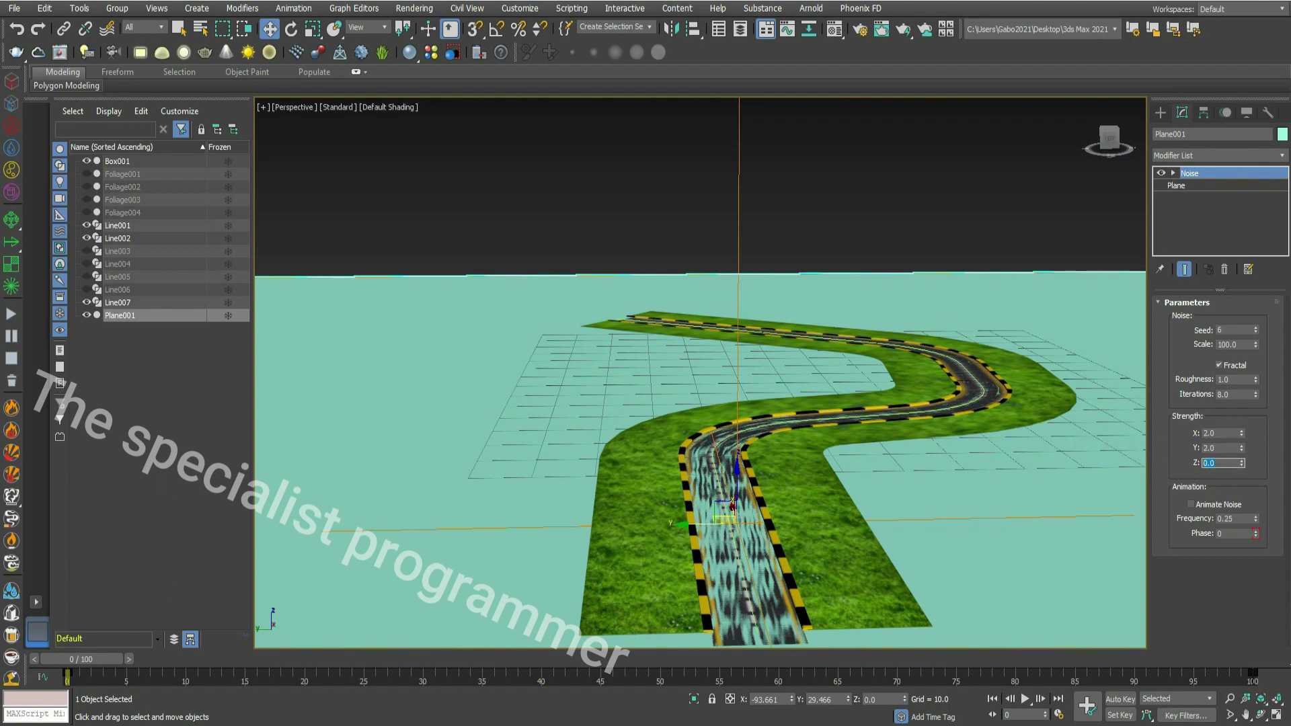
pyautogui.write('2')
pyautogui.click(1181, 466)
# Step: Set the base plane's length and width segments to 300 each
pyautogui.click(1167, 188)
pyautogui.click(1231, 359)
pyautogui.write('300')
pyautogui.press('Tab')
pyautogui.write('3')
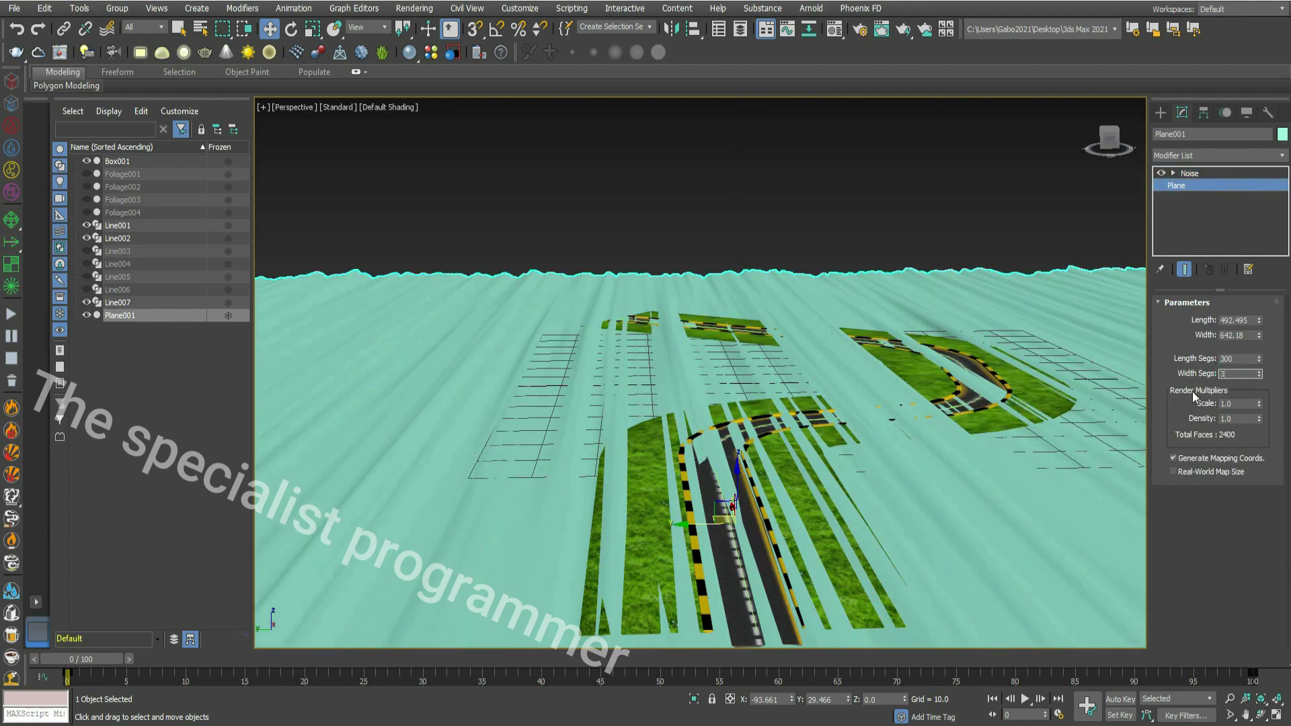
pyautogui.write('00')
pyautogui.press('Return')
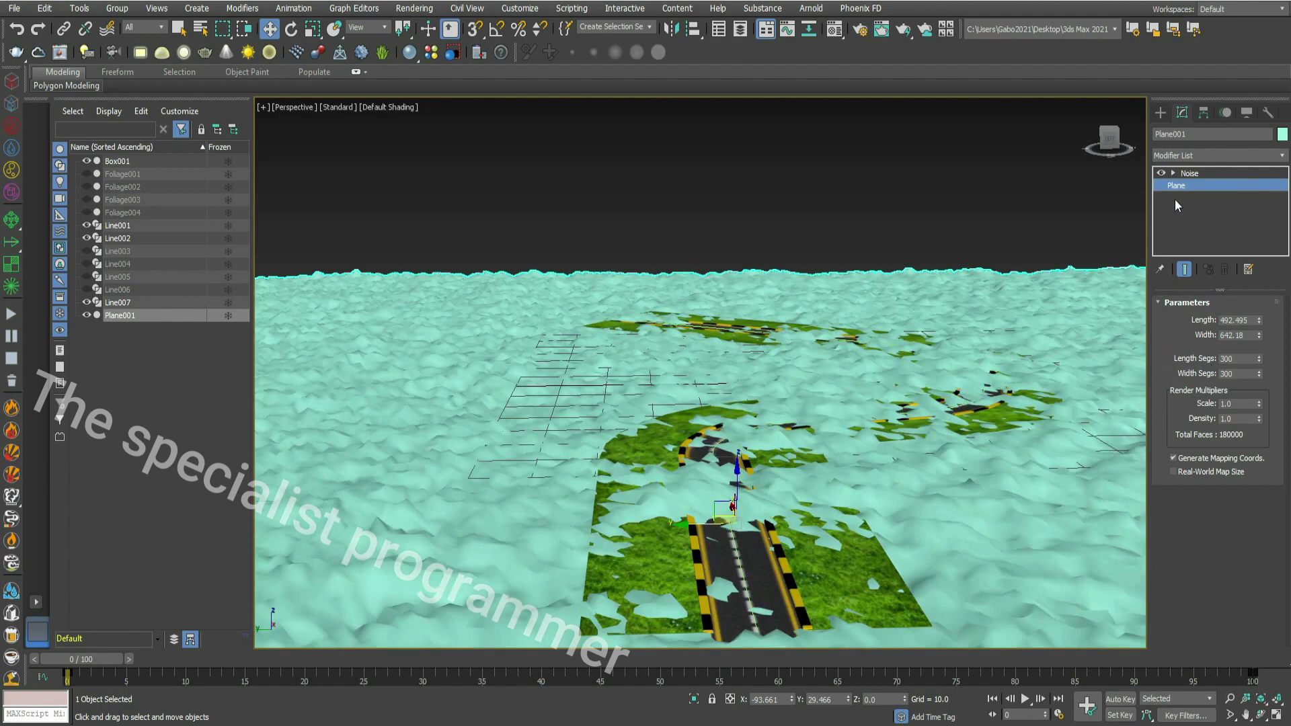
# Step: Reduce the Noise Z strength to about 1.74 and lower the plane beneath the road to about Z -2.9
pyautogui.click(1189, 174)
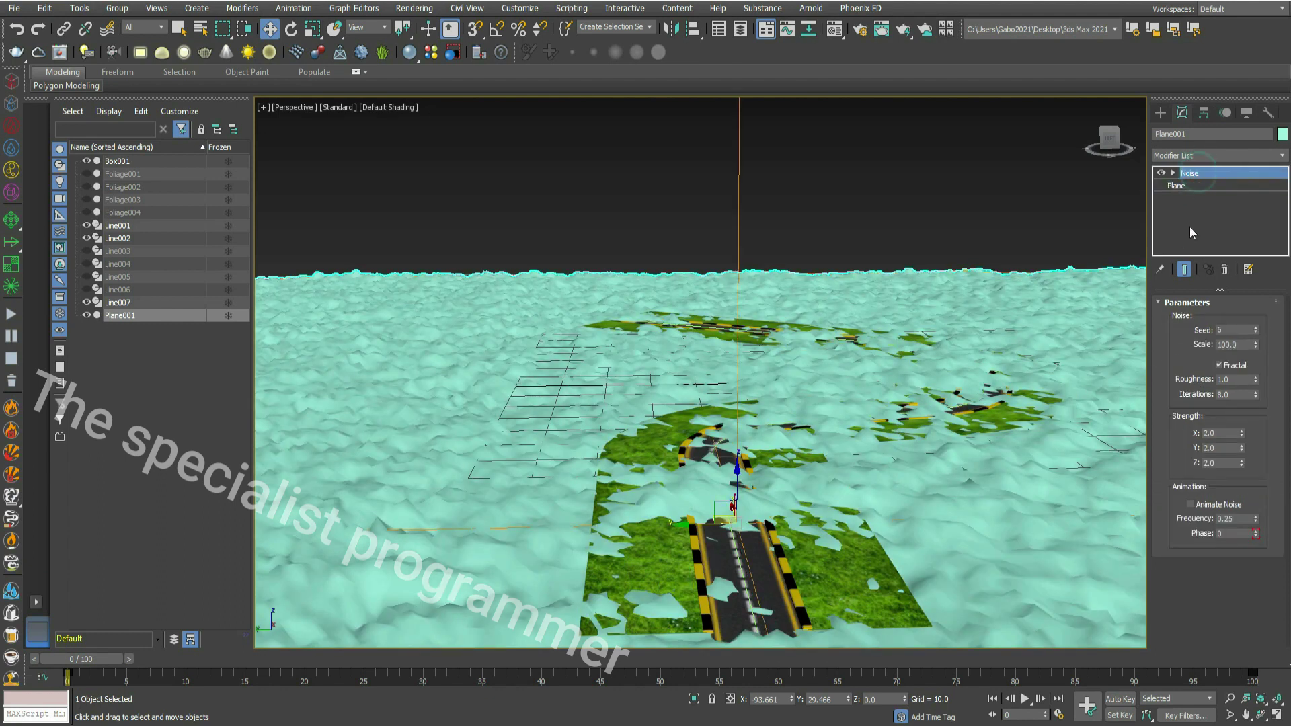
pyautogui.click(1242, 465)
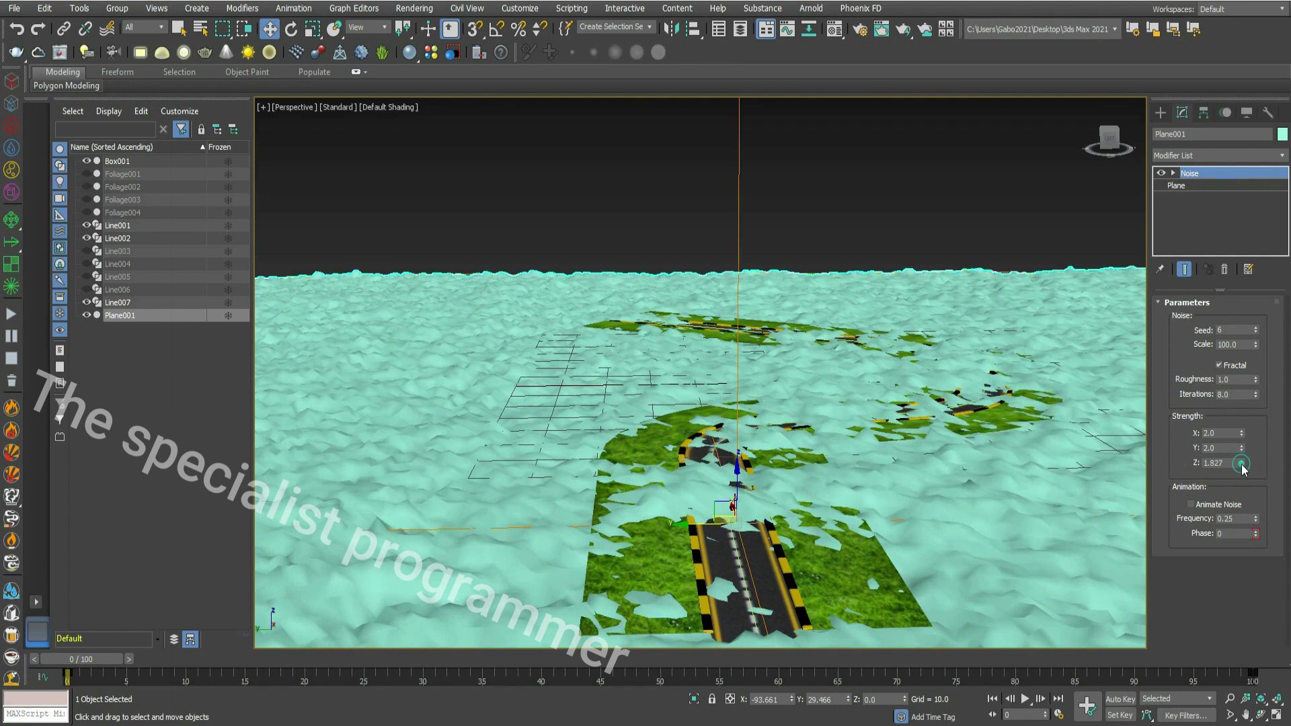
pyautogui.click(1242, 466)
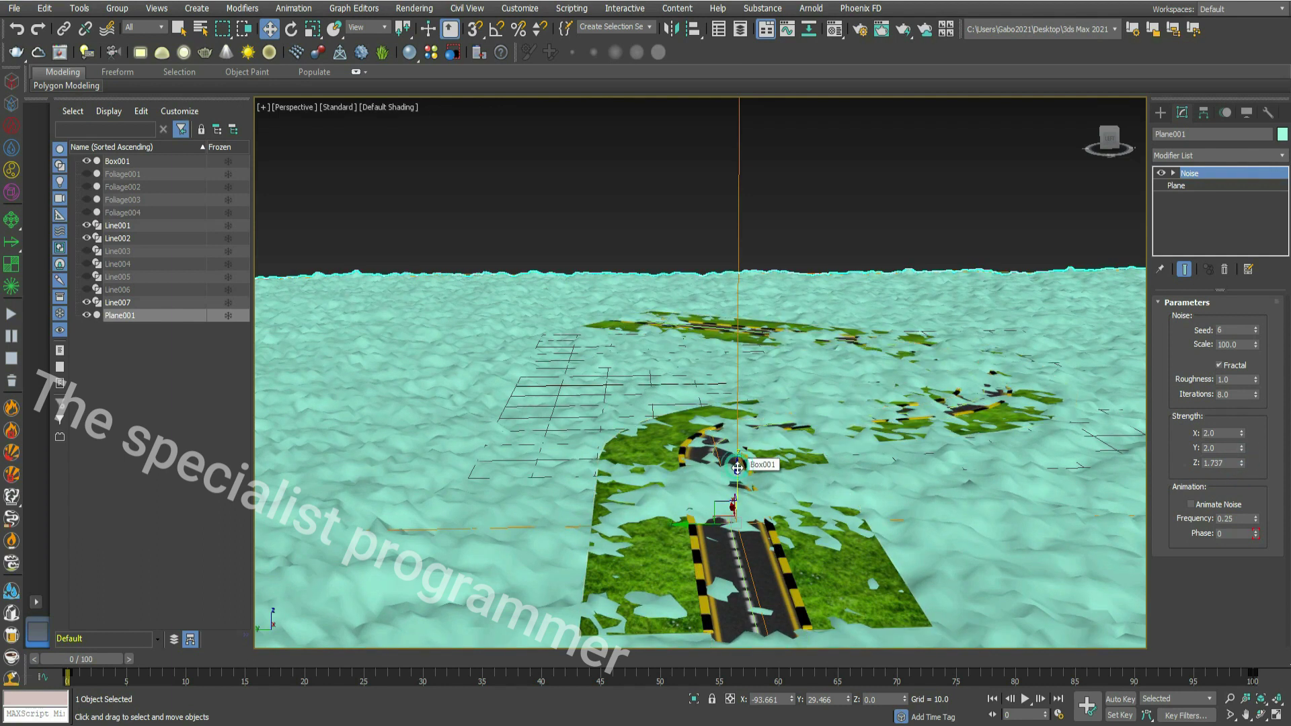
pyautogui.moveTo(736, 481); pyautogui.dragTo(739, 489)
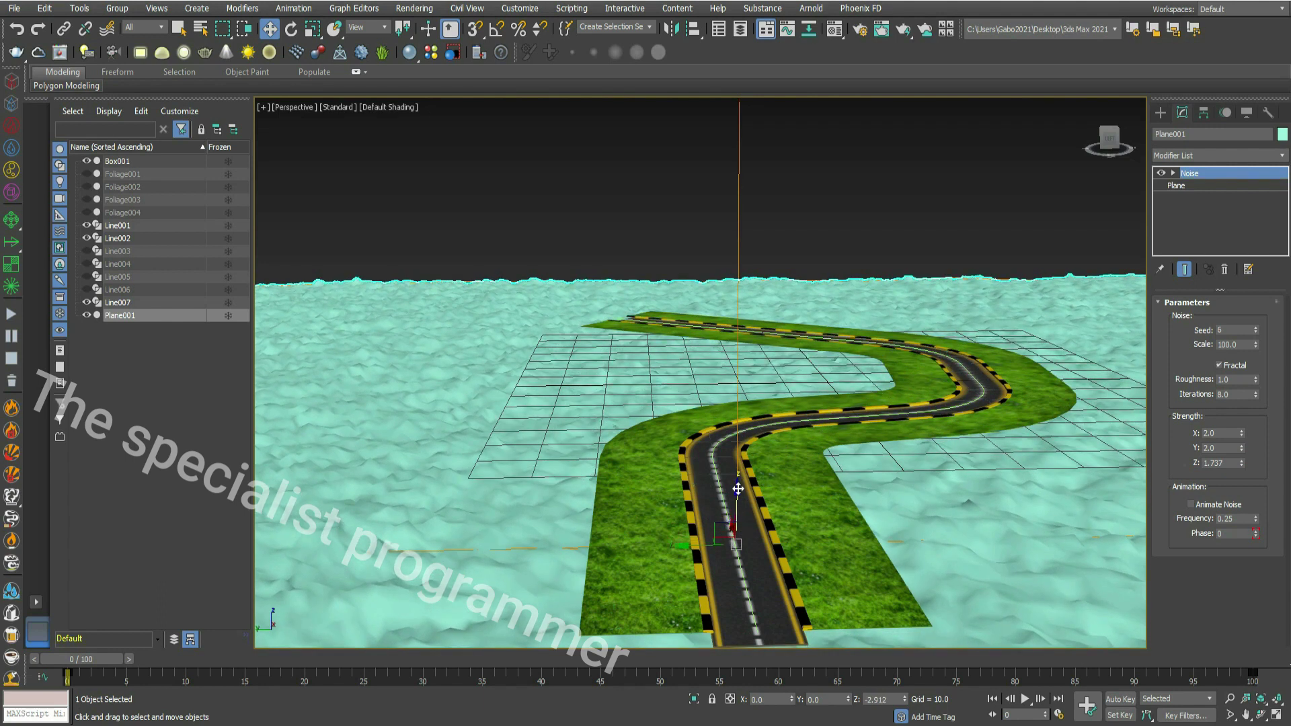
# Step: Soften the terrain by reducing the Noise strength to about X 1.45, Y 1.69 and Z 0.55
pyautogui.moveTo(1241, 465); pyautogui.dragTo(1238, 501)
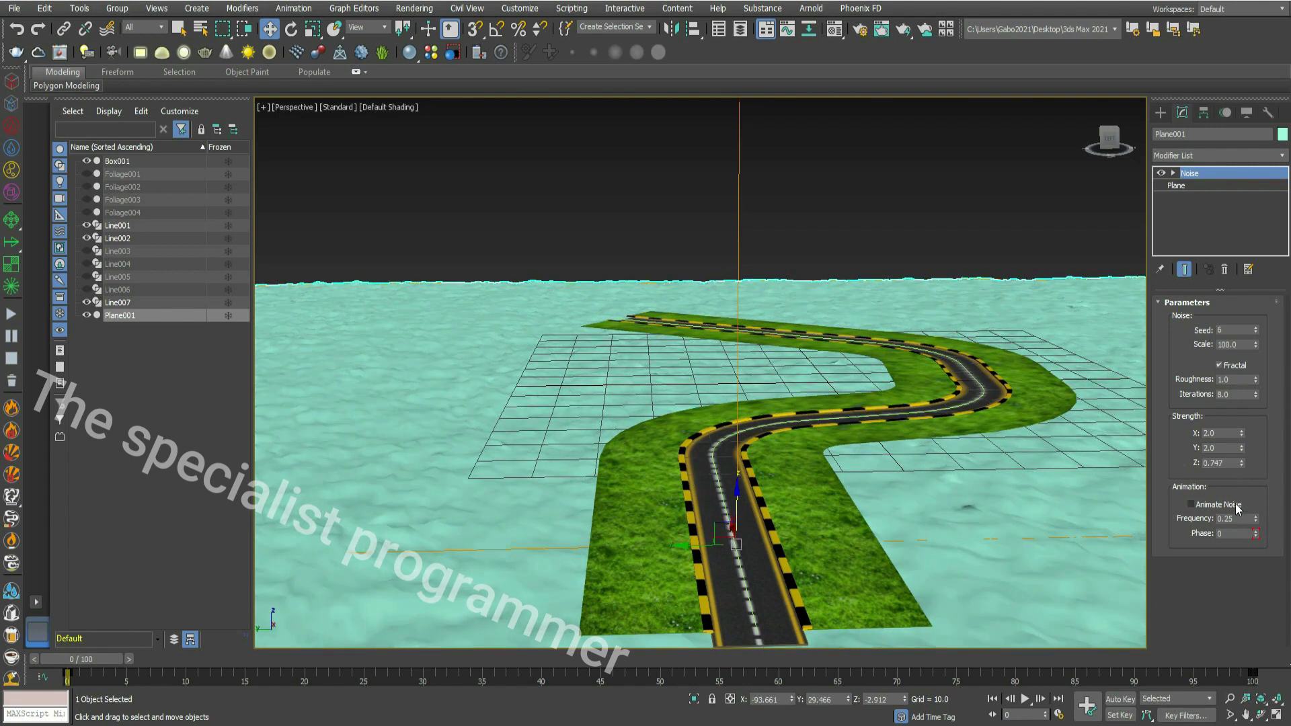
pyautogui.click(1240, 437)
pyautogui.click(1241, 450)
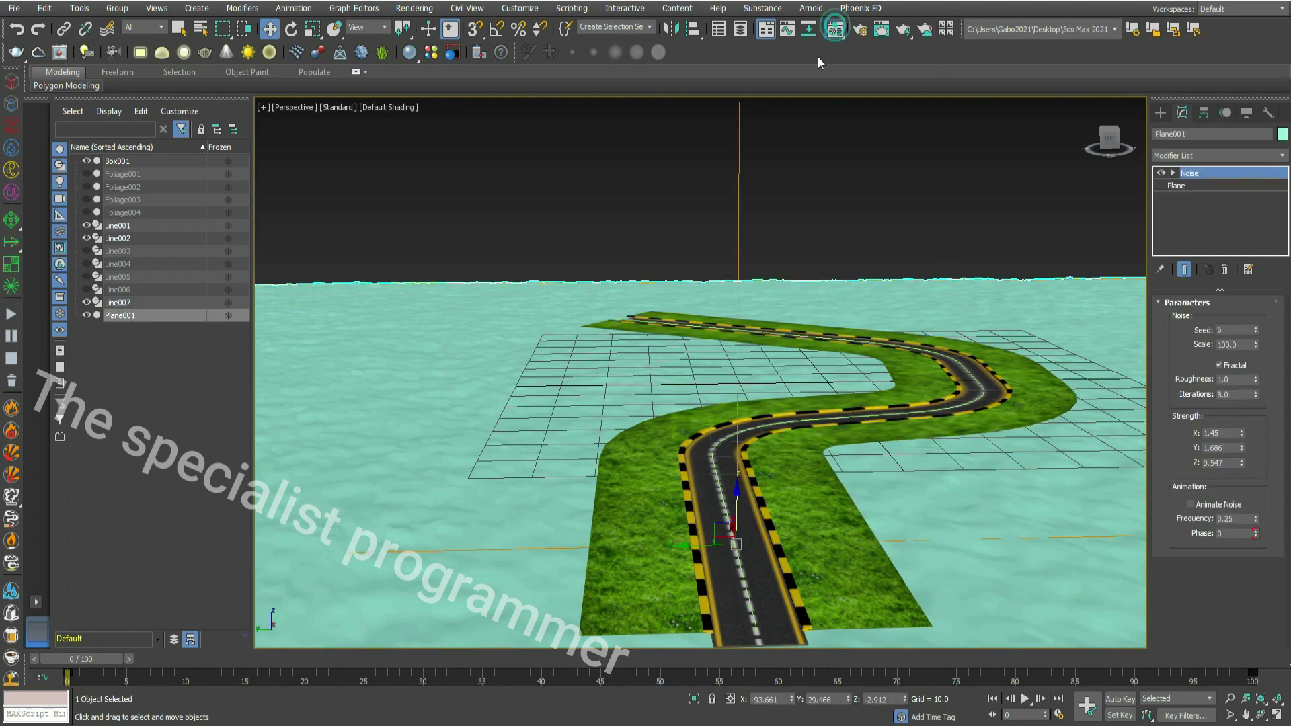
# Step: Change the fourth material sample to a VRayMtl for the terrain
pyautogui.click(158, 92)
pyautogui.click(222, 251)
pyautogui.doubleClick(547, 342)
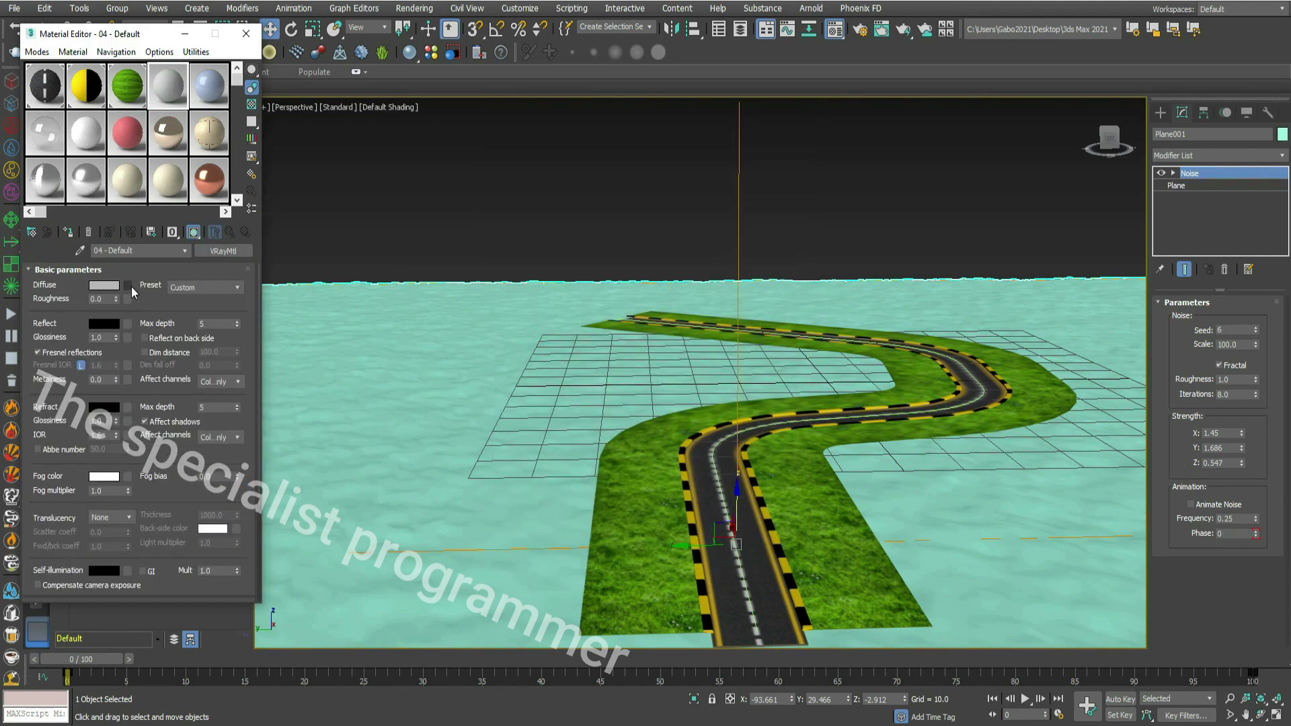
# Step: Load download (1).jpg from the road folder as the material's diffuse bitmap and apply the sand texture to the terrain plane
pyautogui.click(129, 287)
pyautogui.doubleClick(547, 429)
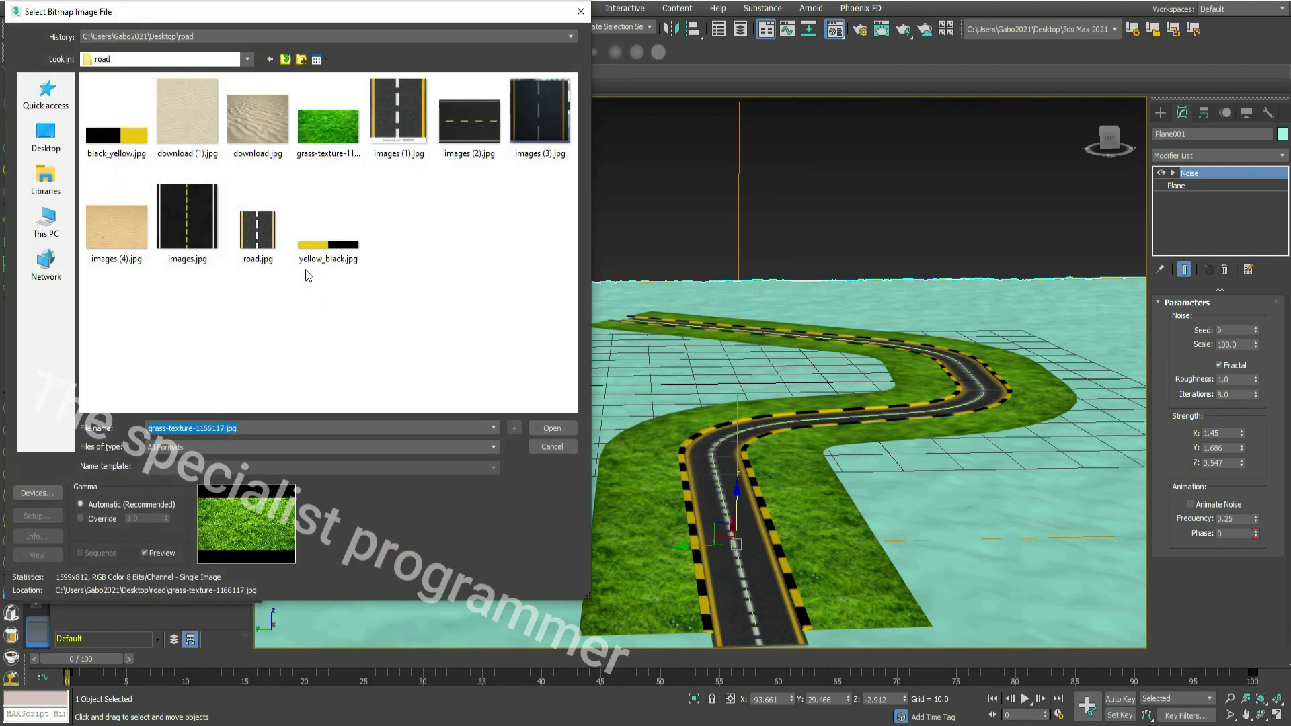
pyautogui.click(186, 113)
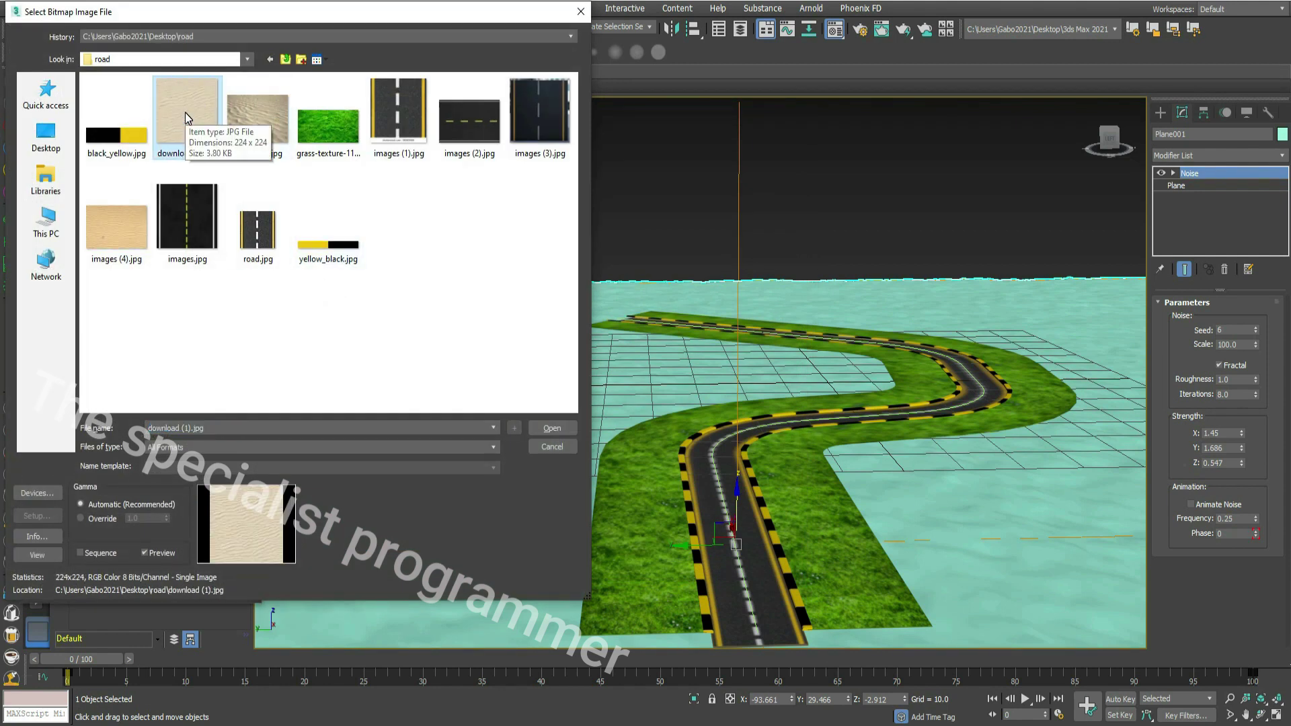
pyautogui.doubleClick(184, 111)
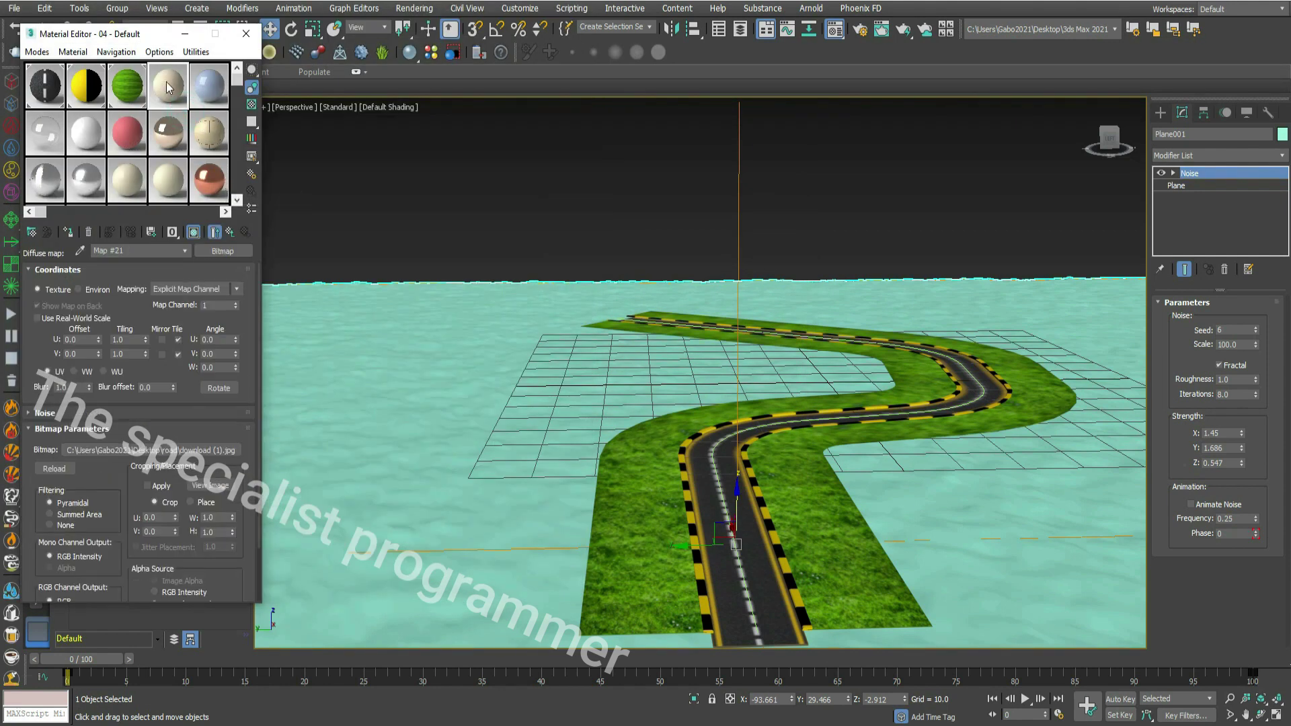
pyautogui.click(1176, 185)
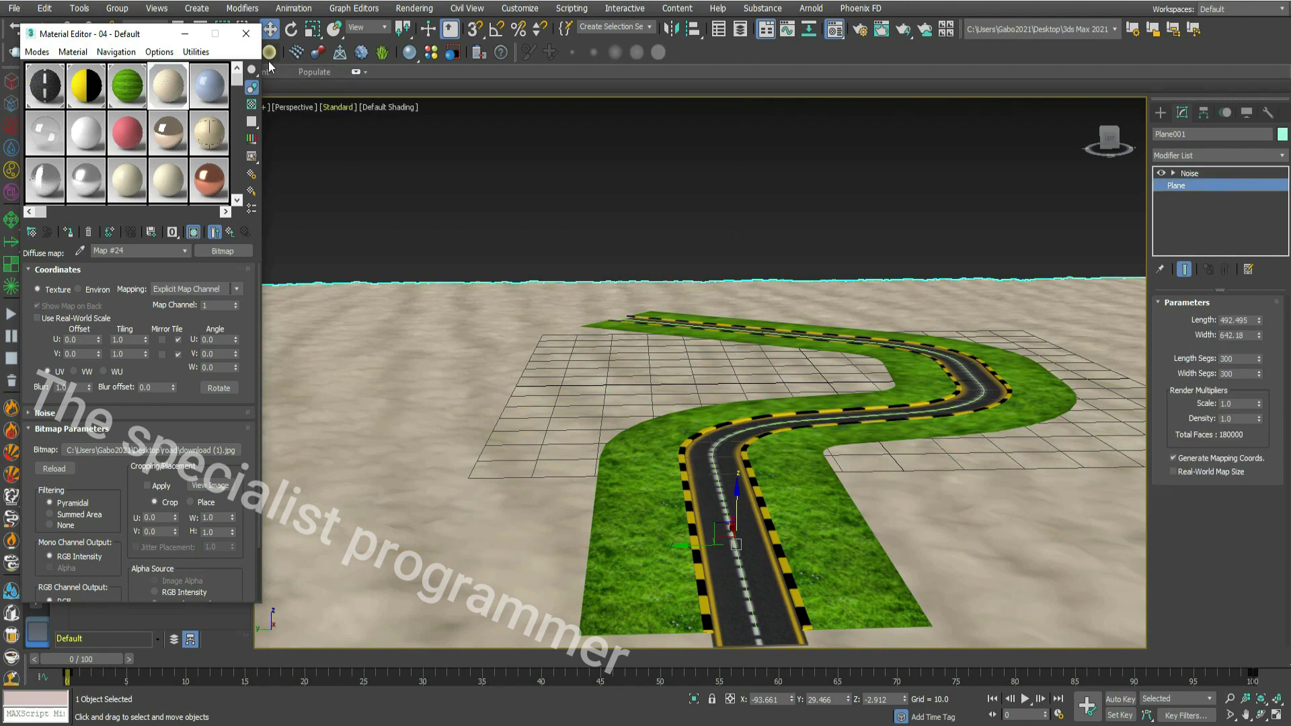
pyautogui.click(246, 34)
# Step: Unhide Foliage001, Foliage002, Foliage003 and Foliage004 so all the planting is shown along the road
pyautogui.click(86, 174)
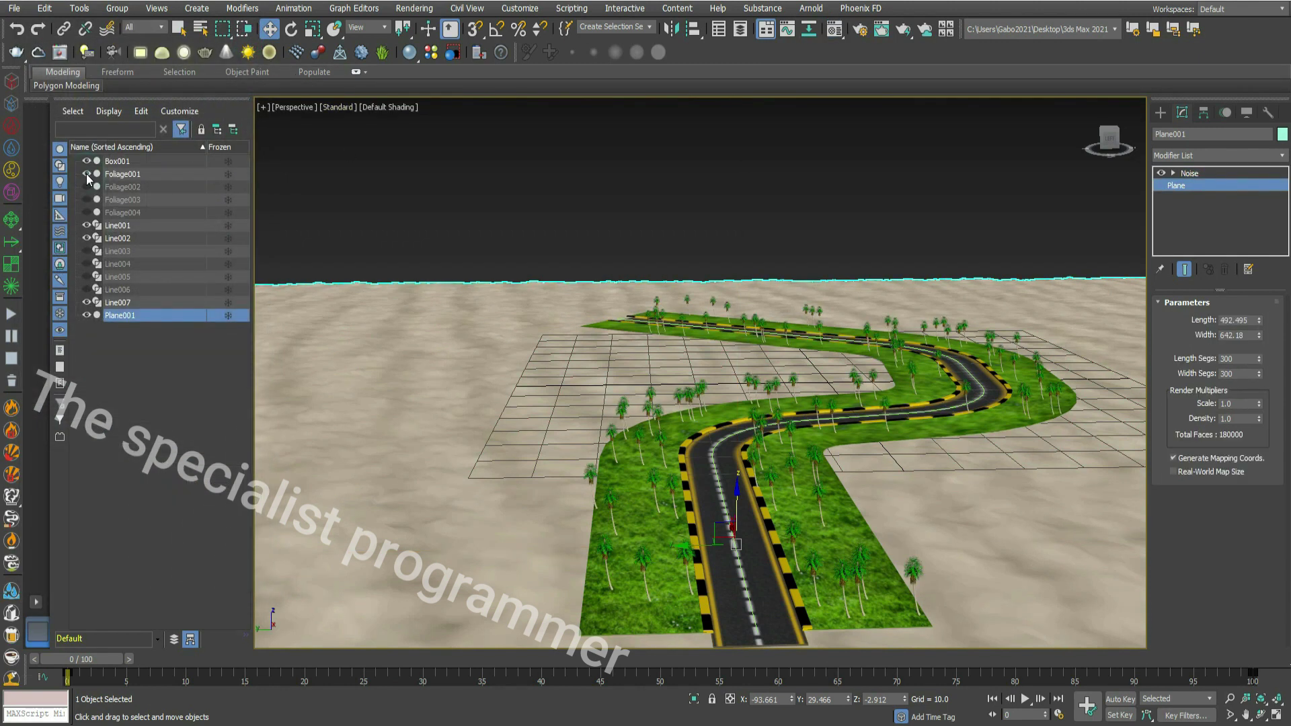
pyautogui.click(87, 187)
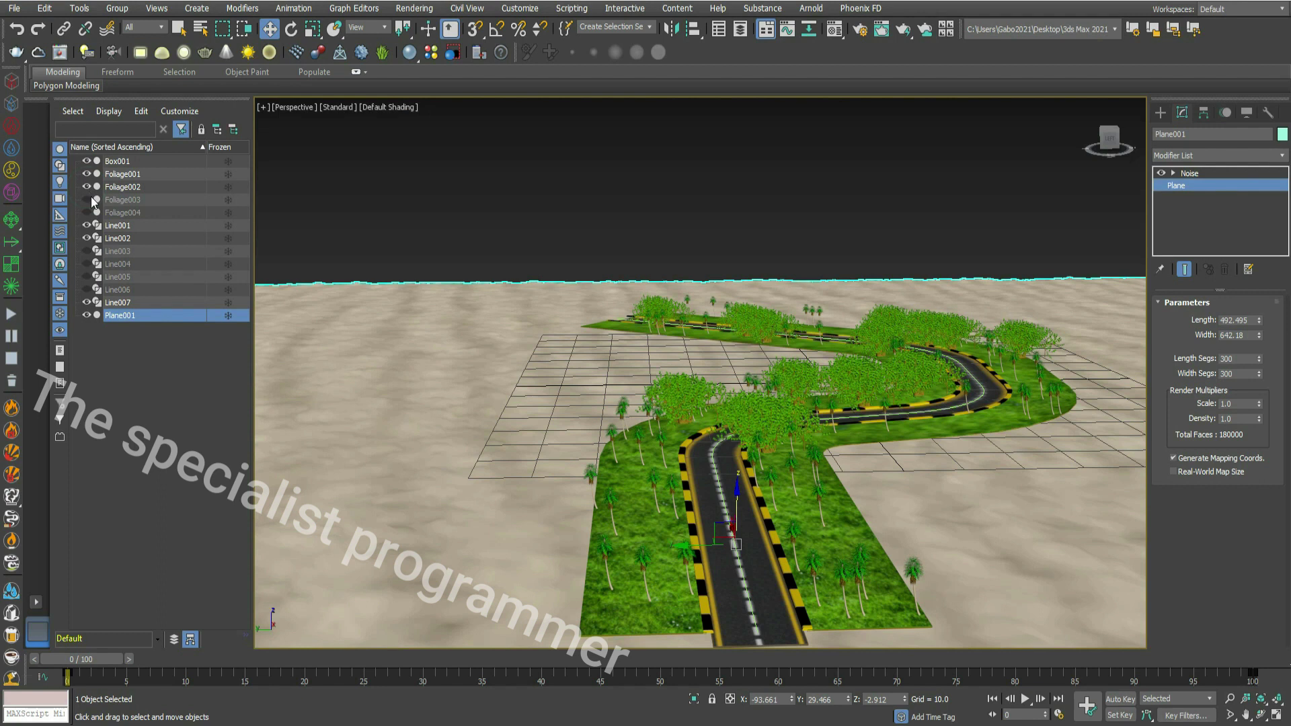
pyautogui.click(88, 200)
pyautogui.click(87, 209)
pyautogui.keyDown('alt'); pyautogui.moveTo(860, 361); pyautogui.dragTo(833, 390, button='middle'); pyautogui.keyUp('alt')
pyautogui.scroll(1, 962, 323)
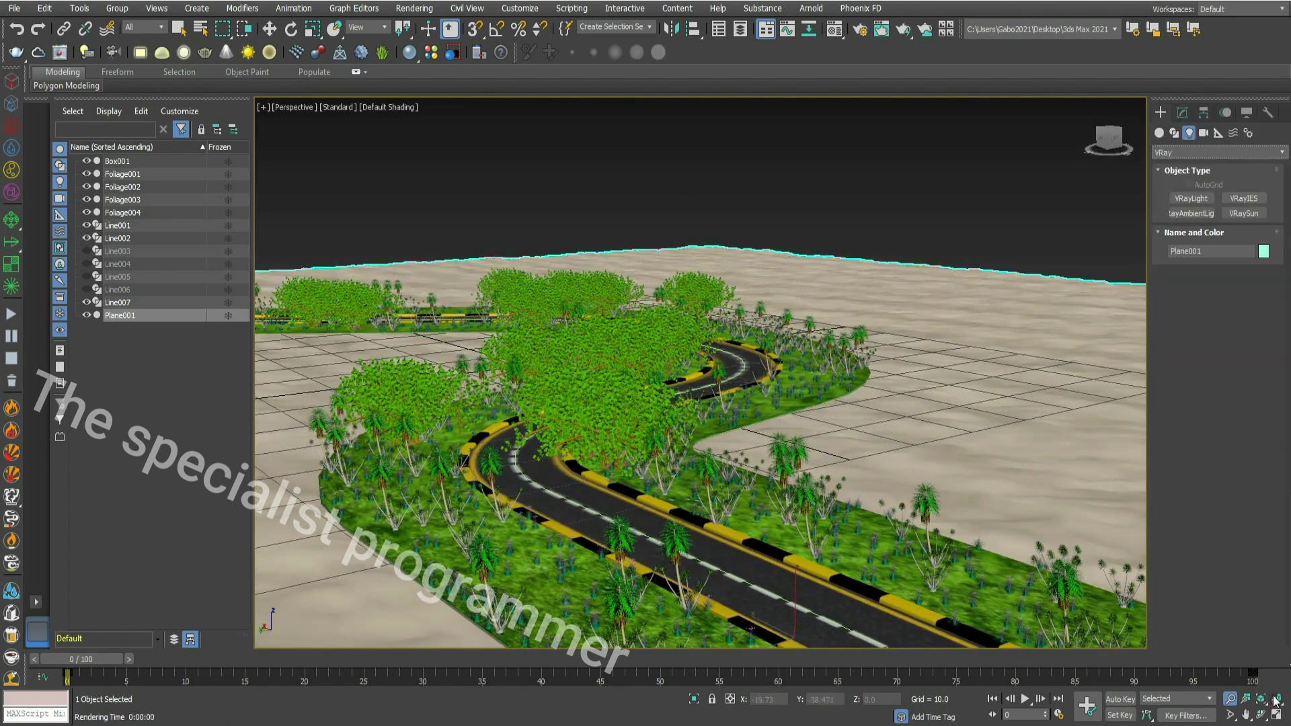
# Step: Create a rectangular VRayLight covering the road in the top view and raise it about 120 units above the scene
pyautogui.hotkey('alt', 'w')
pyautogui.scroll(-3, 546, 227)
pyautogui.click(1191, 198)
pyautogui.moveTo(673, 182); pyautogui.dragTo(501, 268)
pyautogui.rightClick(916, 223)
pyautogui.press('w')
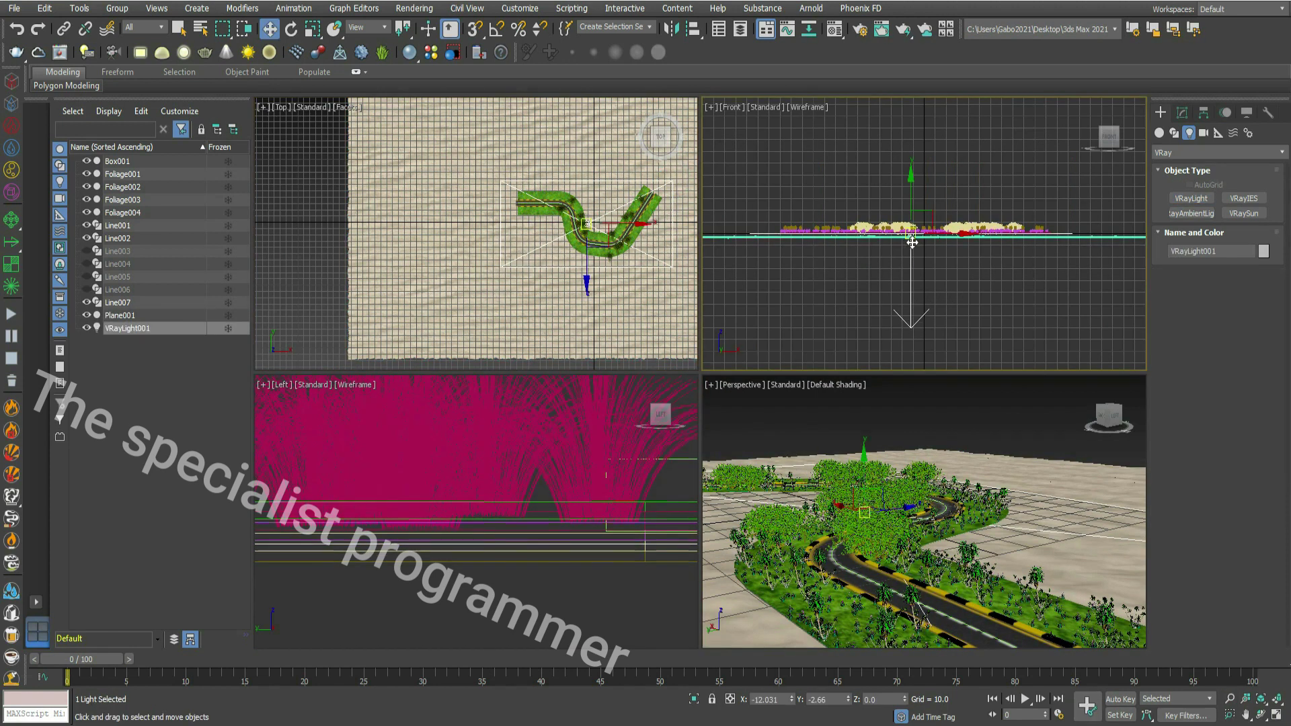
pyautogui.moveTo(911, 229); pyautogui.dragTo(900, 63)
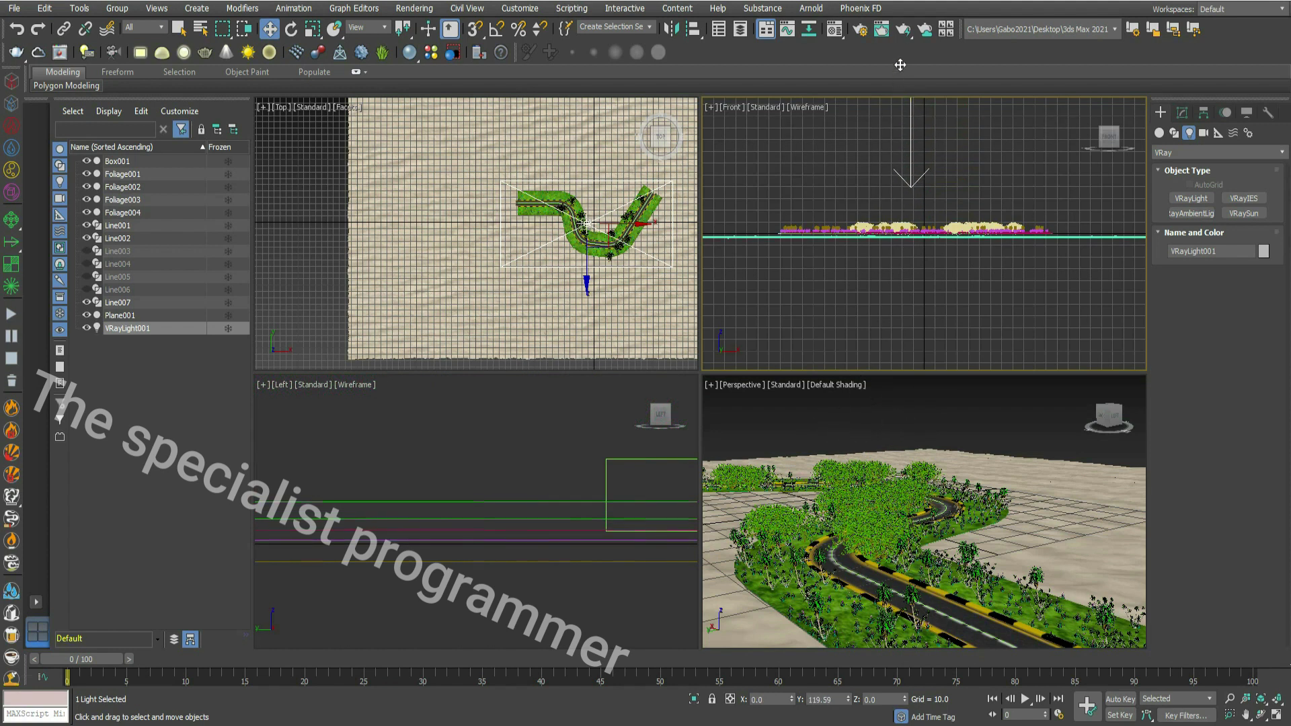
pyautogui.rightClick(865, 450)
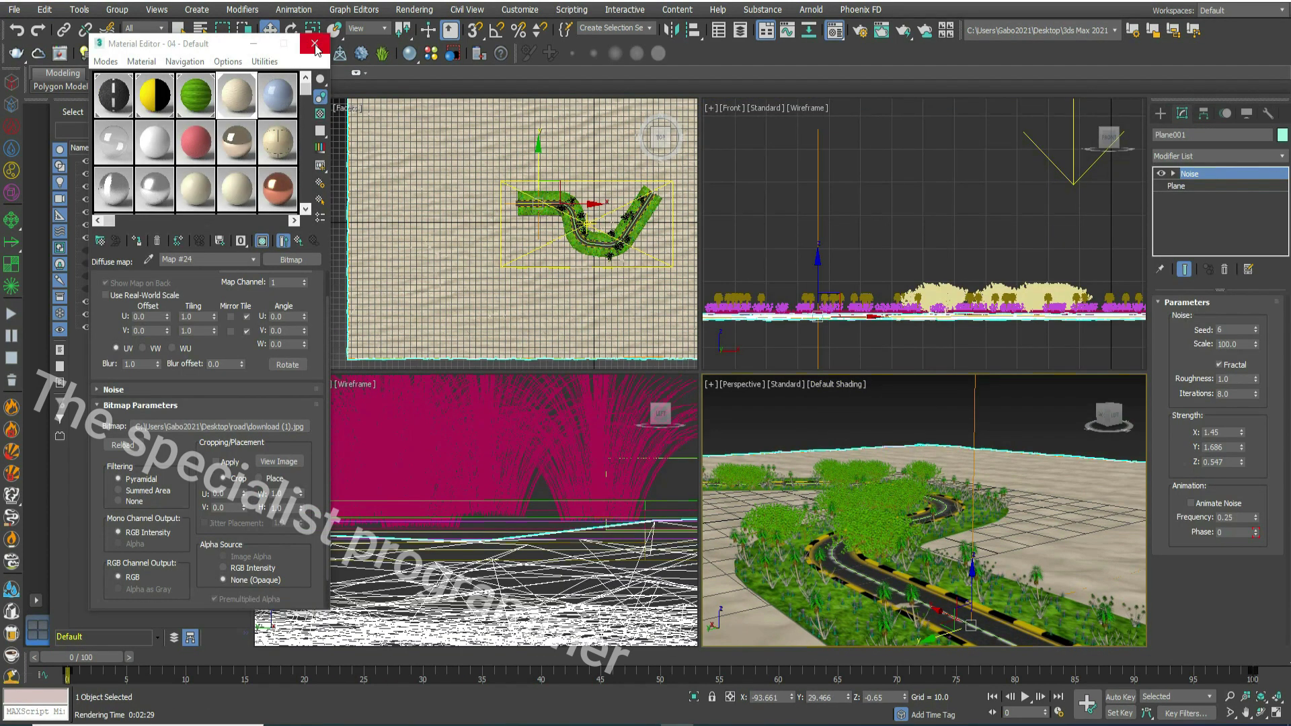
# Step: Place a photometric Sun Positioner on the terrain beside the road, with a compass radius of about 74 and sun distance of about 30
pyautogui.click(315, 47)
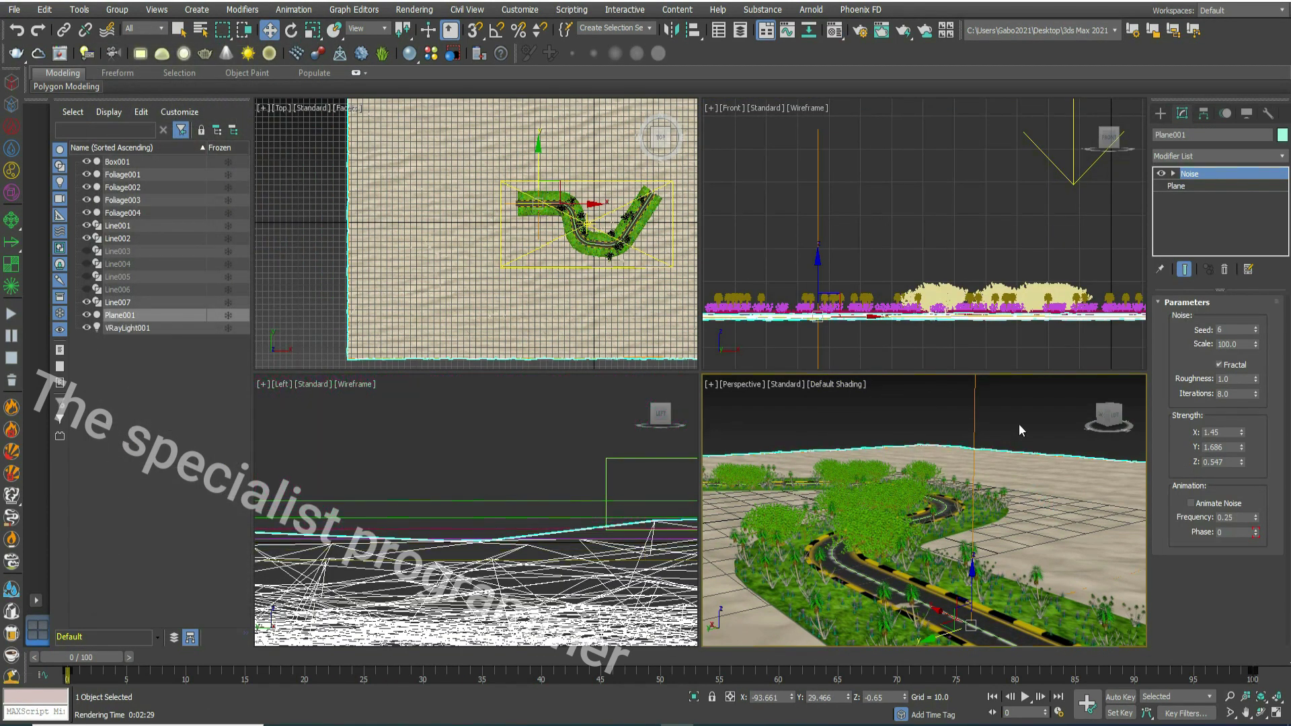
pyautogui.click(1007, 482)
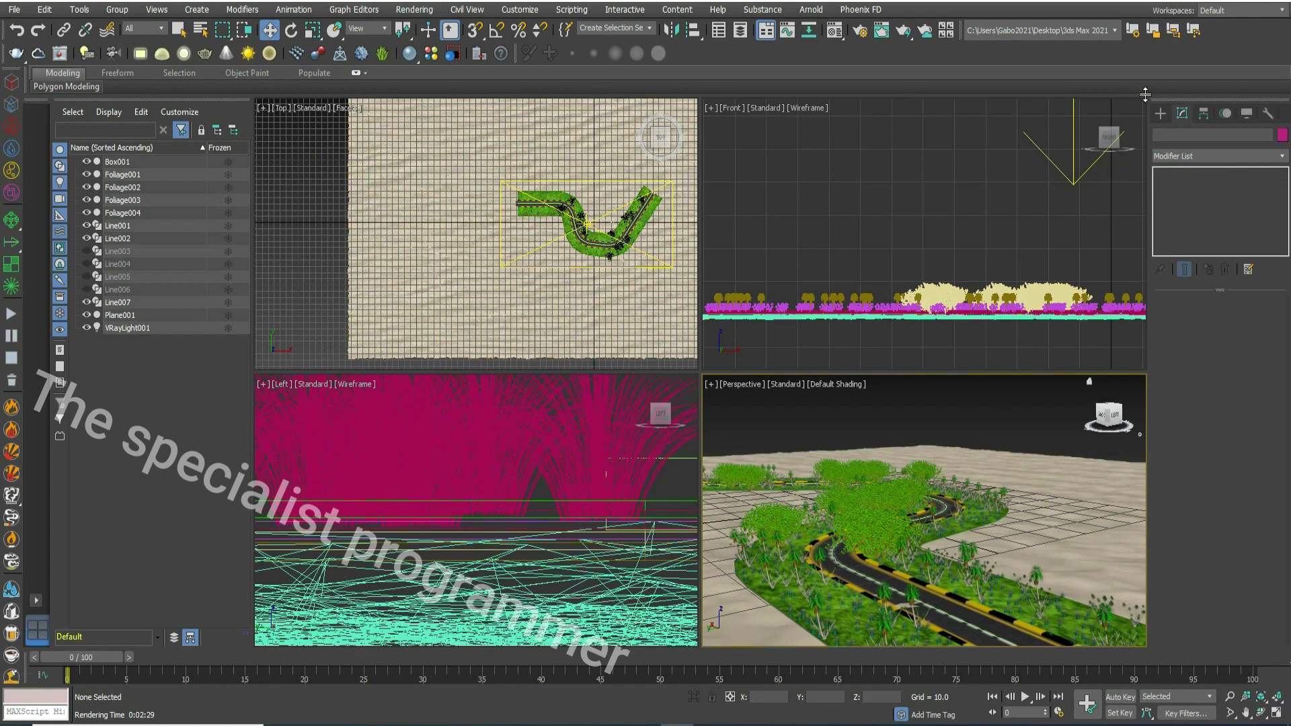
pyautogui.click(1160, 113)
pyautogui.click(1189, 133)
pyautogui.click(1190, 153)
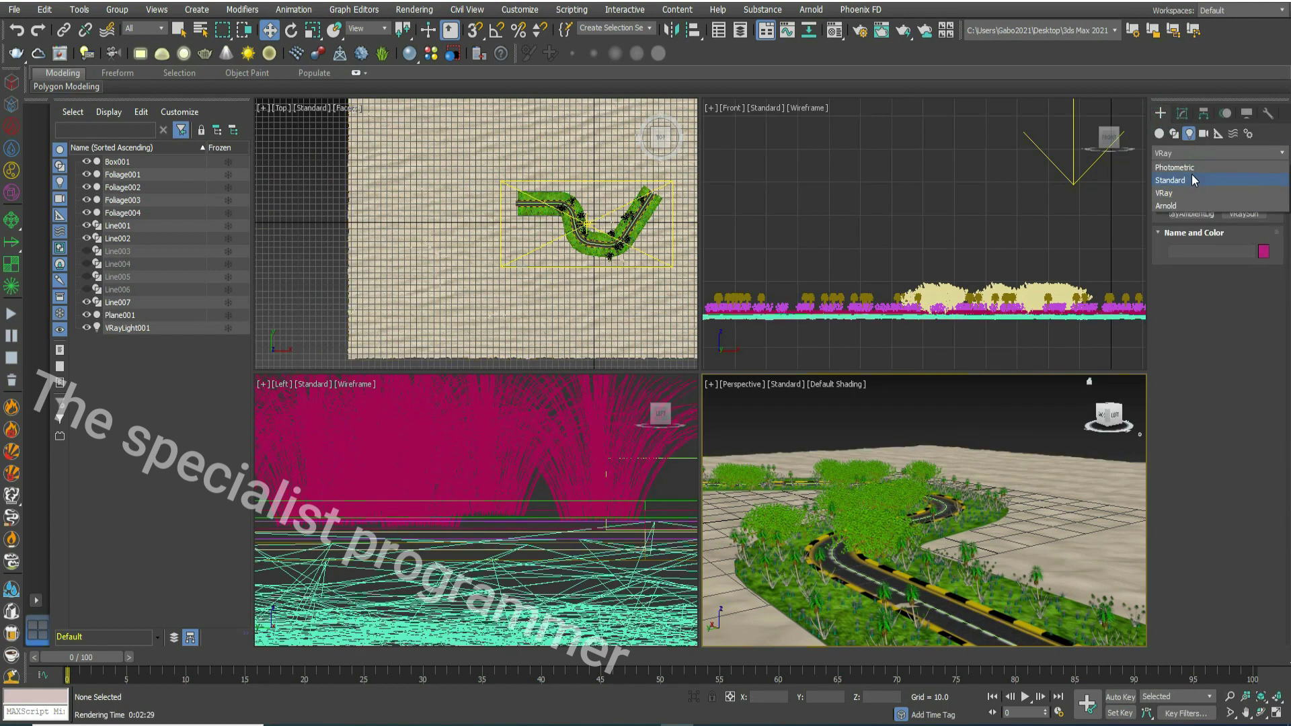
pyautogui.click(1191, 169)
pyautogui.click(1186, 211)
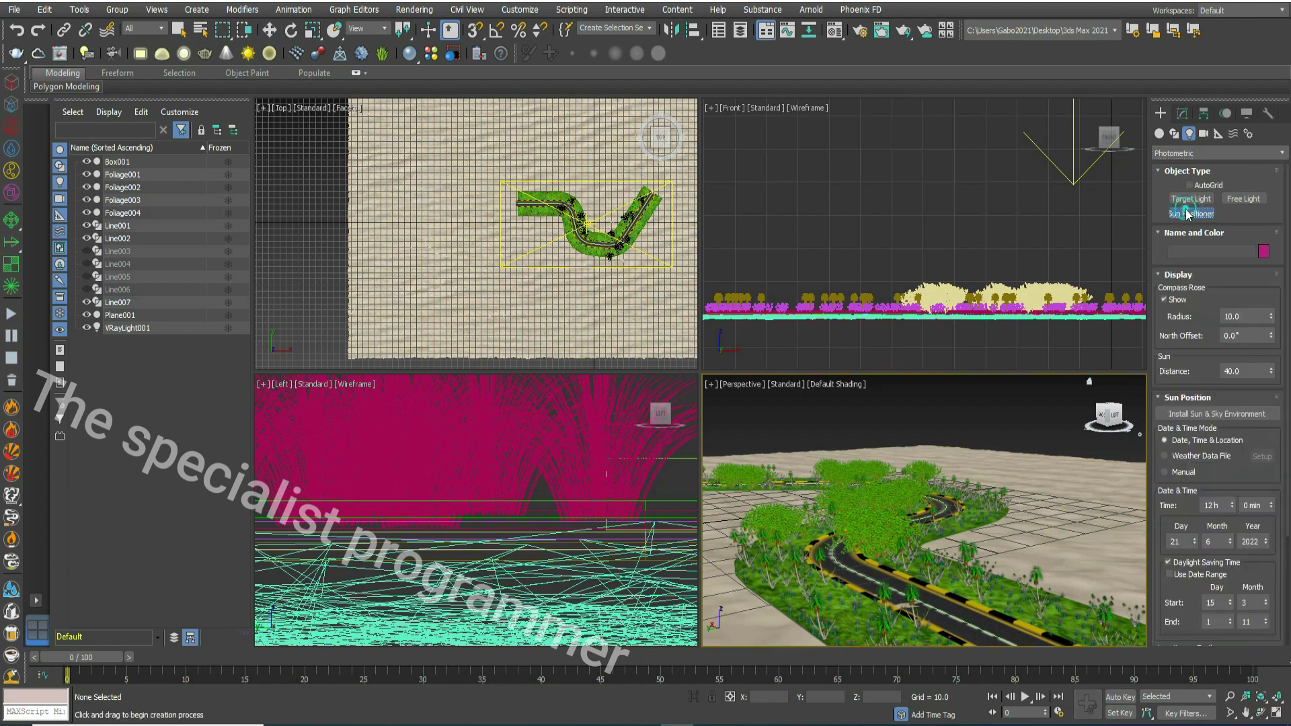
pyautogui.moveTo(1087, 536); pyautogui.dragTo(878, 639)
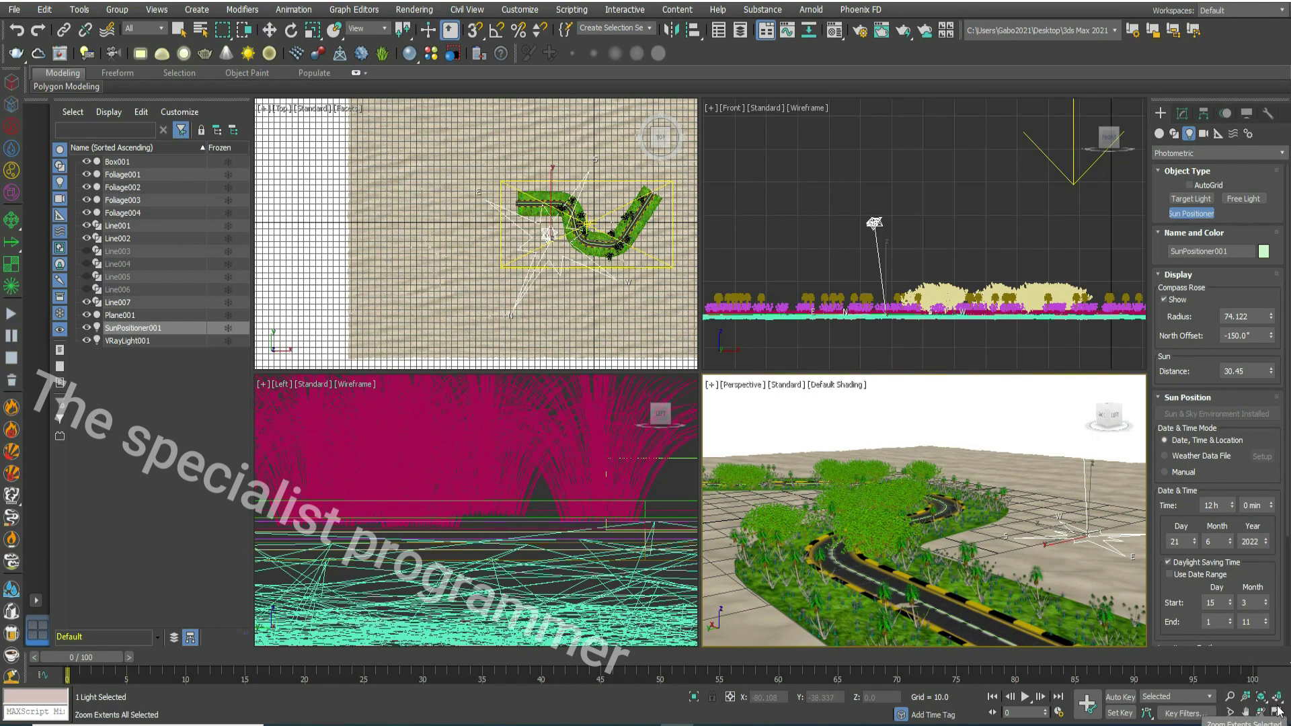
# Step: Maximize the perspective view and set its shading to High Quality
pyautogui.hotkey('alt', 'w')
pyautogui.click(341, 115)
pyautogui.click(366, 175)
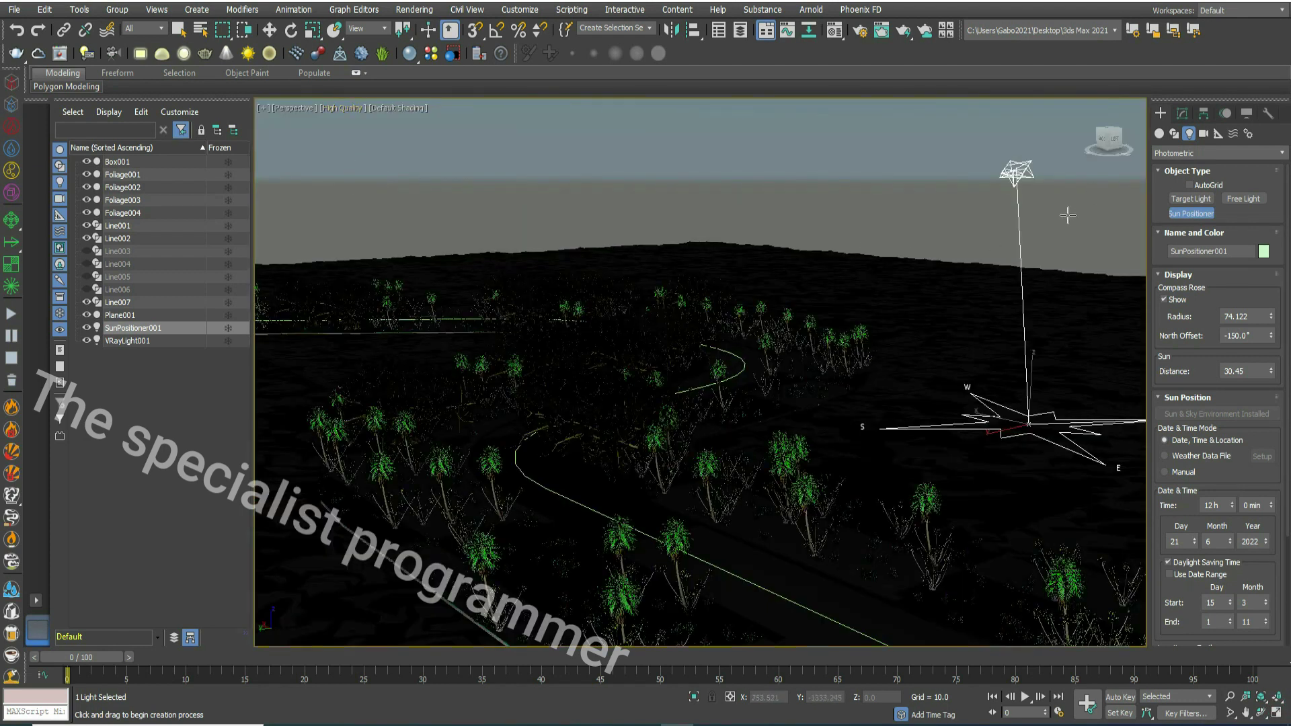
# Step: Lower the Sun Positioner's Sun sub-object and shift it toward the road, to about Y 3.8 and Z 17.8
pyautogui.click(1183, 113)
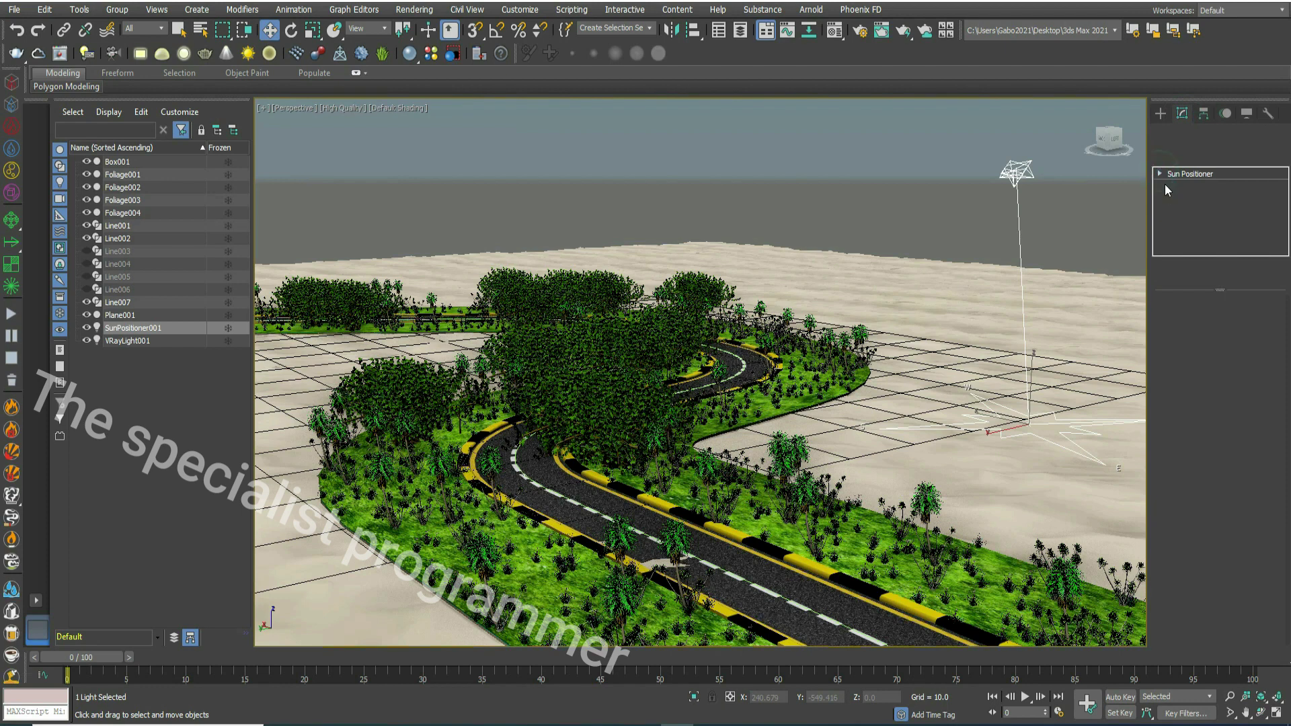
pyautogui.click(1171, 182)
pyautogui.click(1180, 186)
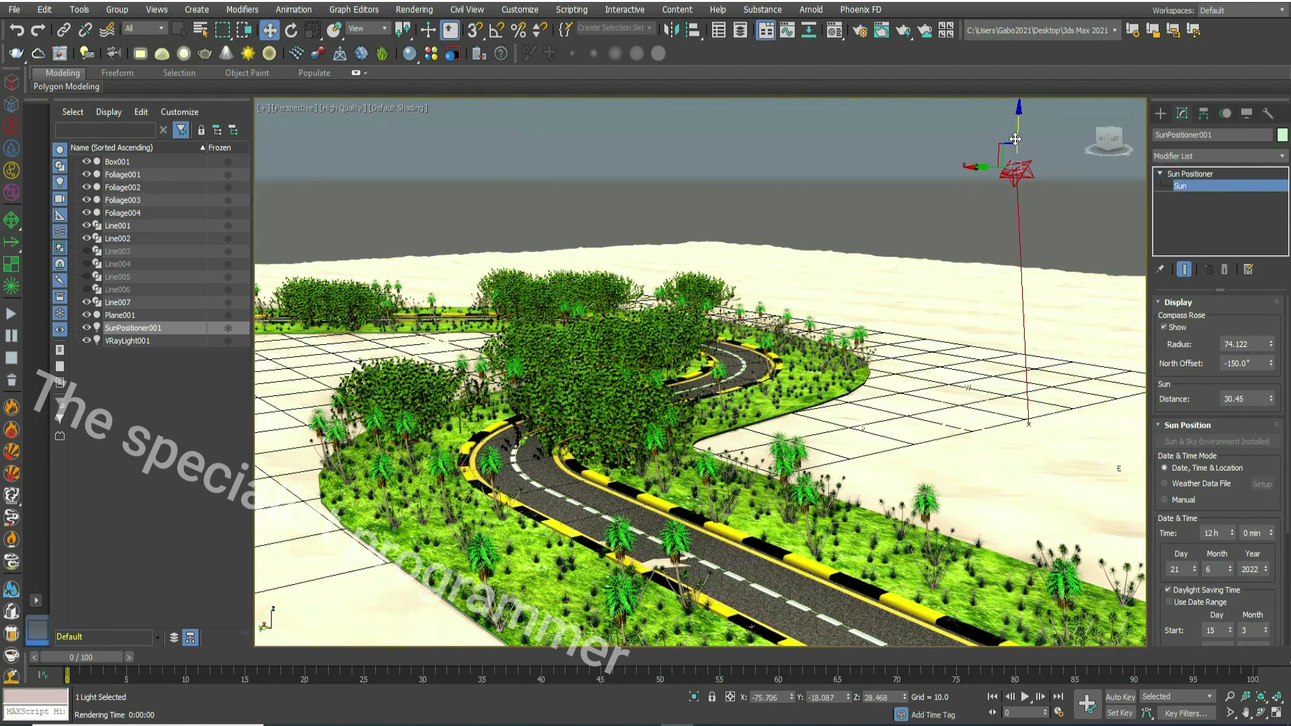
pyautogui.moveTo(1014, 147); pyautogui.dragTo(993, 244)
pyautogui.moveTo(1019, 307); pyautogui.dragTo(822, 304)
# Step: Copy the Physical Sun & Sky Environment map from the environment settings into the fifth material sample for editing
pyautogui.click(836, 32)
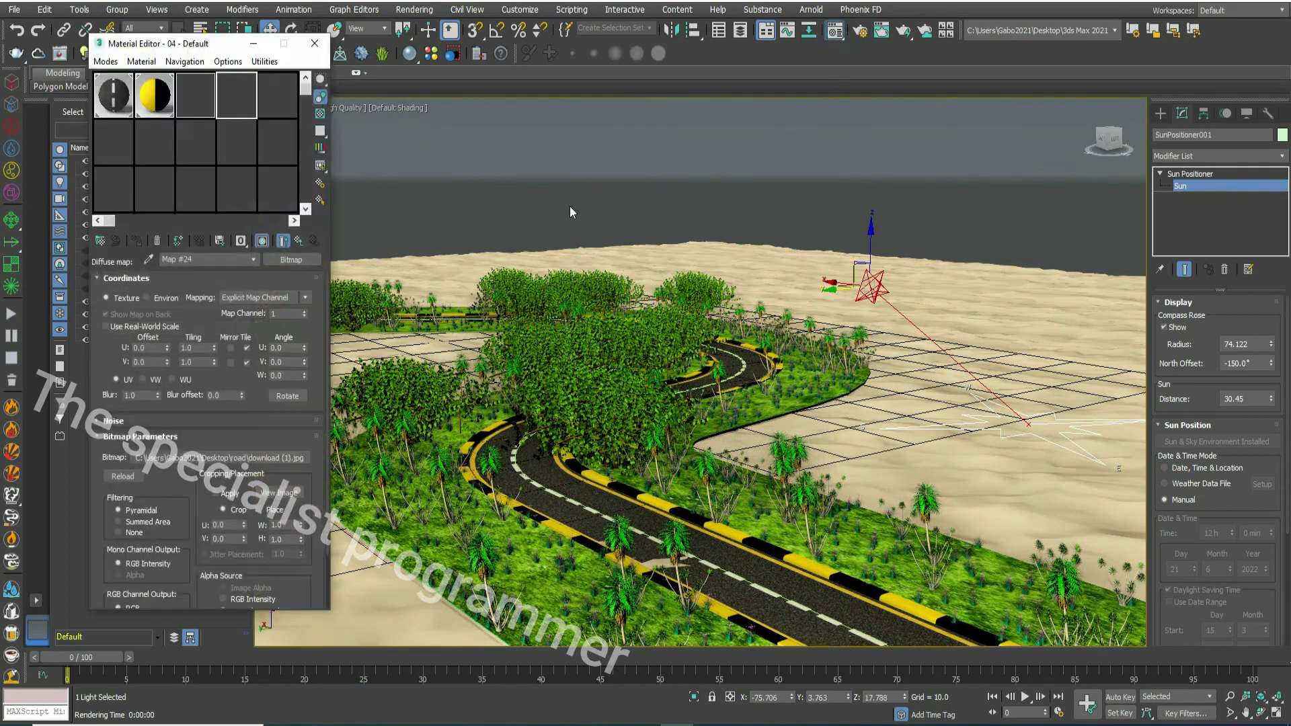
pyautogui.click(424, 10)
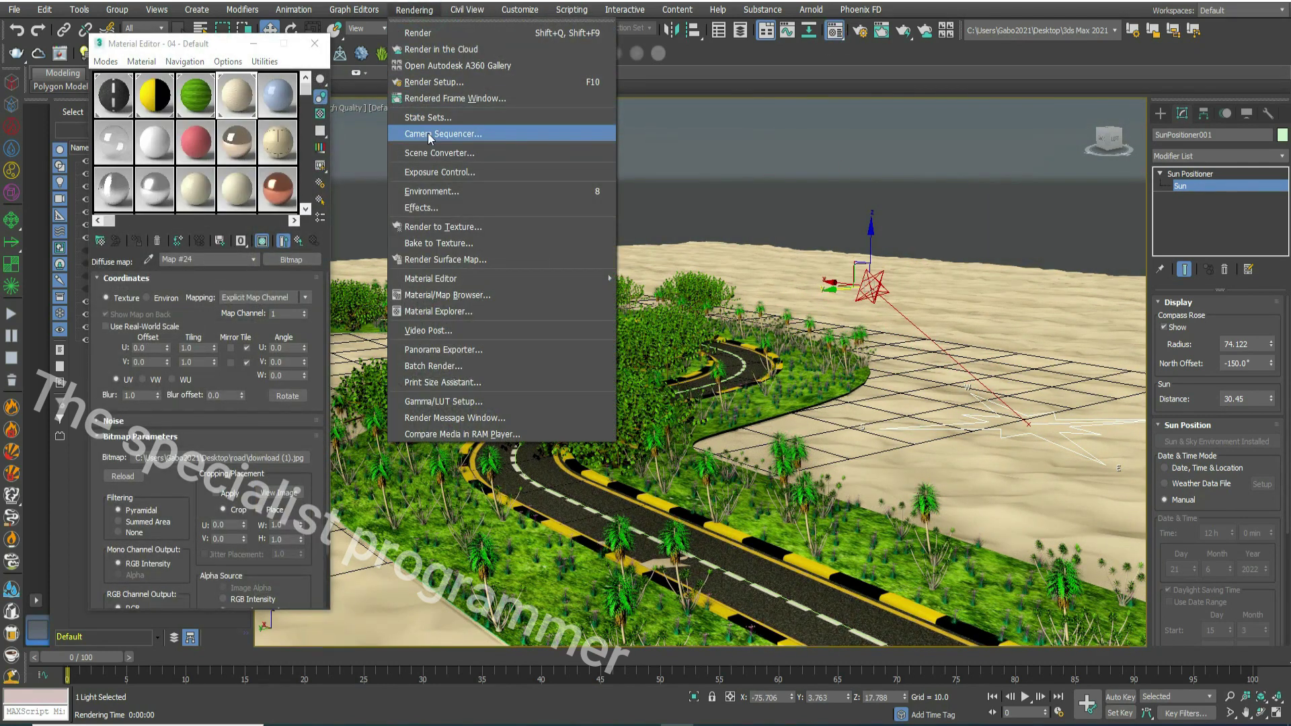
pyautogui.click(427, 192)
pyautogui.moveTo(842, 167); pyautogui.dragTo(355, 169)
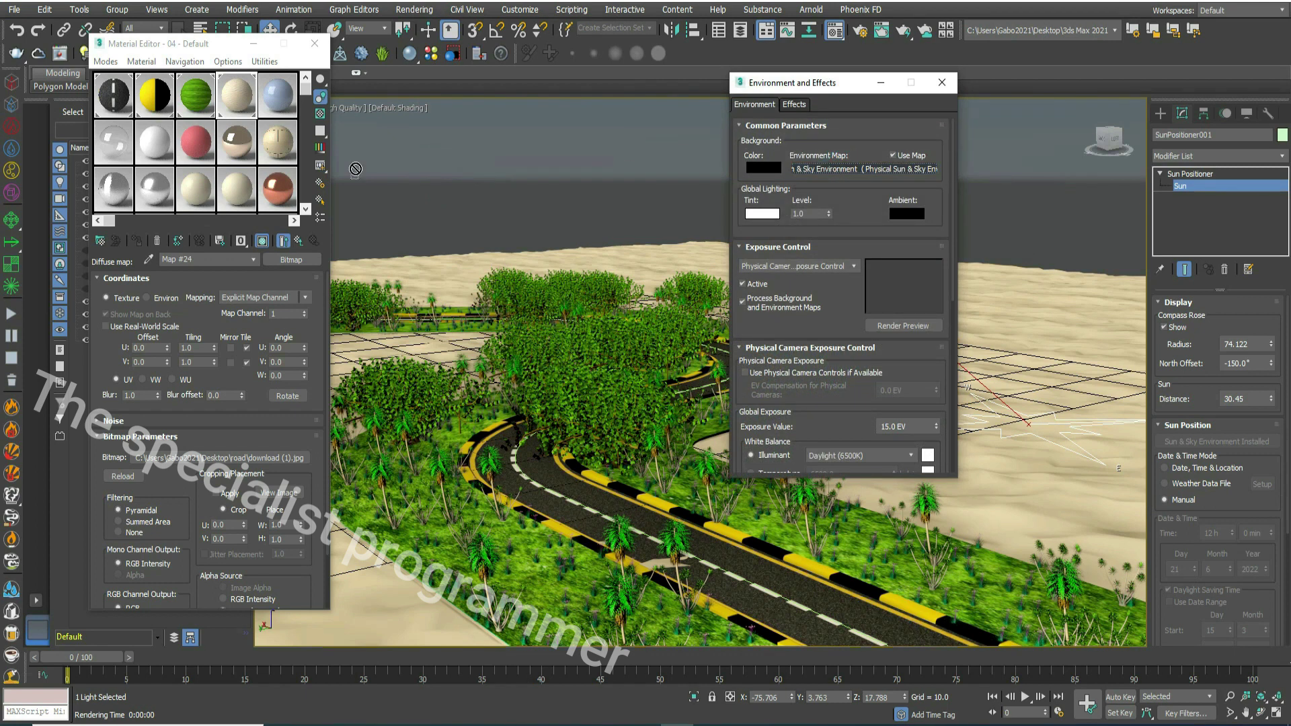
pyautogui.moveTo(286, 102); pyautogui.dragTo(285, 102)
pyautogui.click(180, 372)
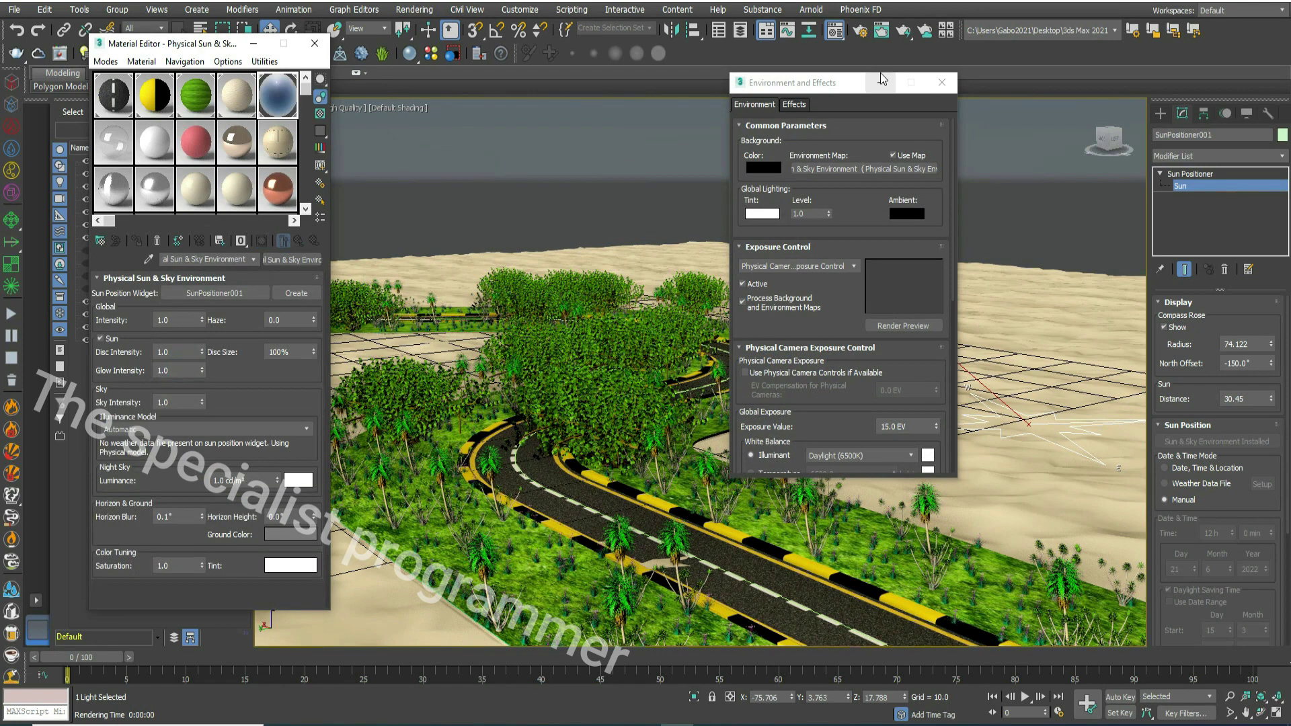
pyautogui.click(942, 82)
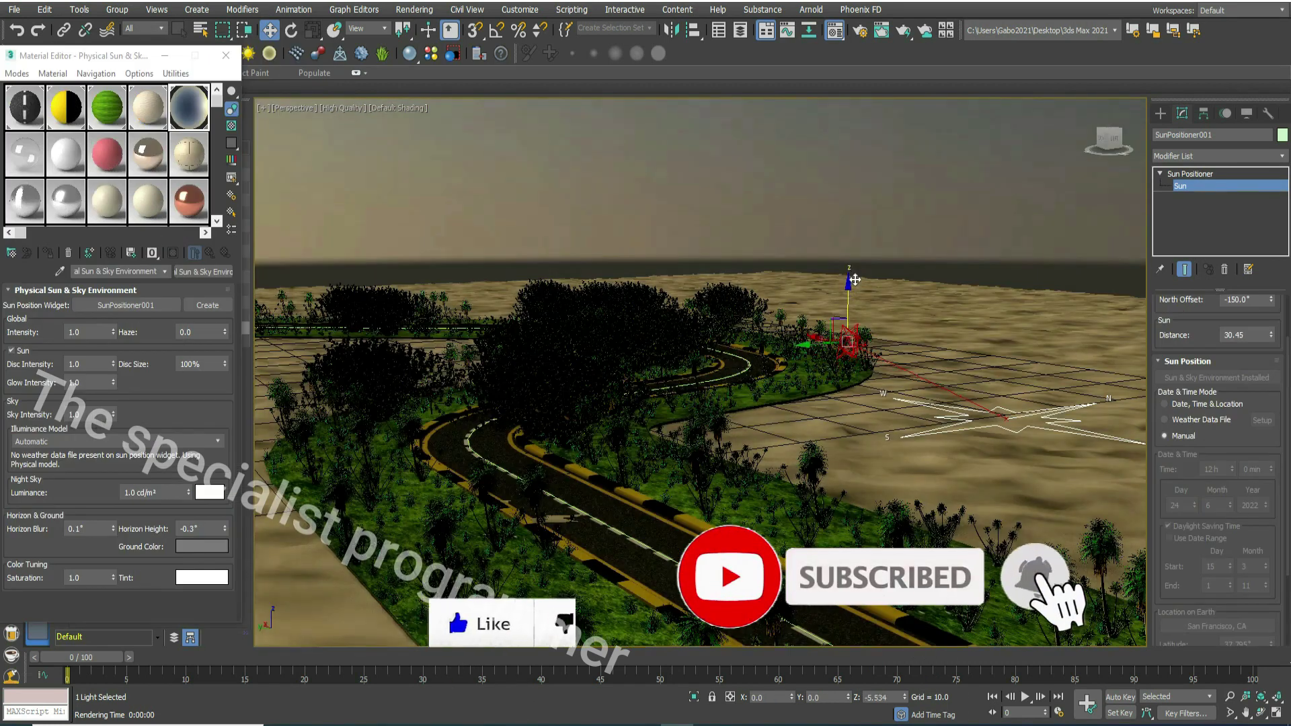
# Step: Reposition the Sun sub-object near the horizon and render the perspective view of the road
pyautogui.moveTo(855, 279); pyautogui.dragTo(930, 306)
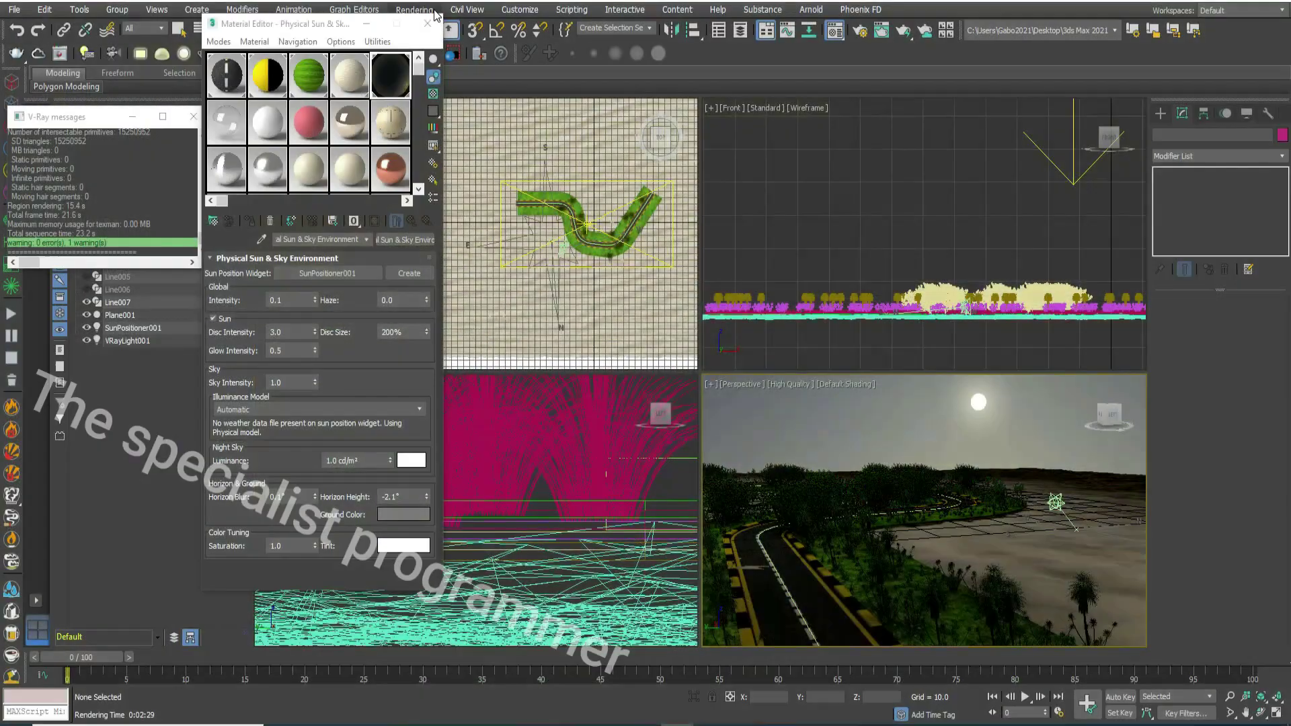
pyautogui.click(414, 10)
pyautogui.click(419, 33)
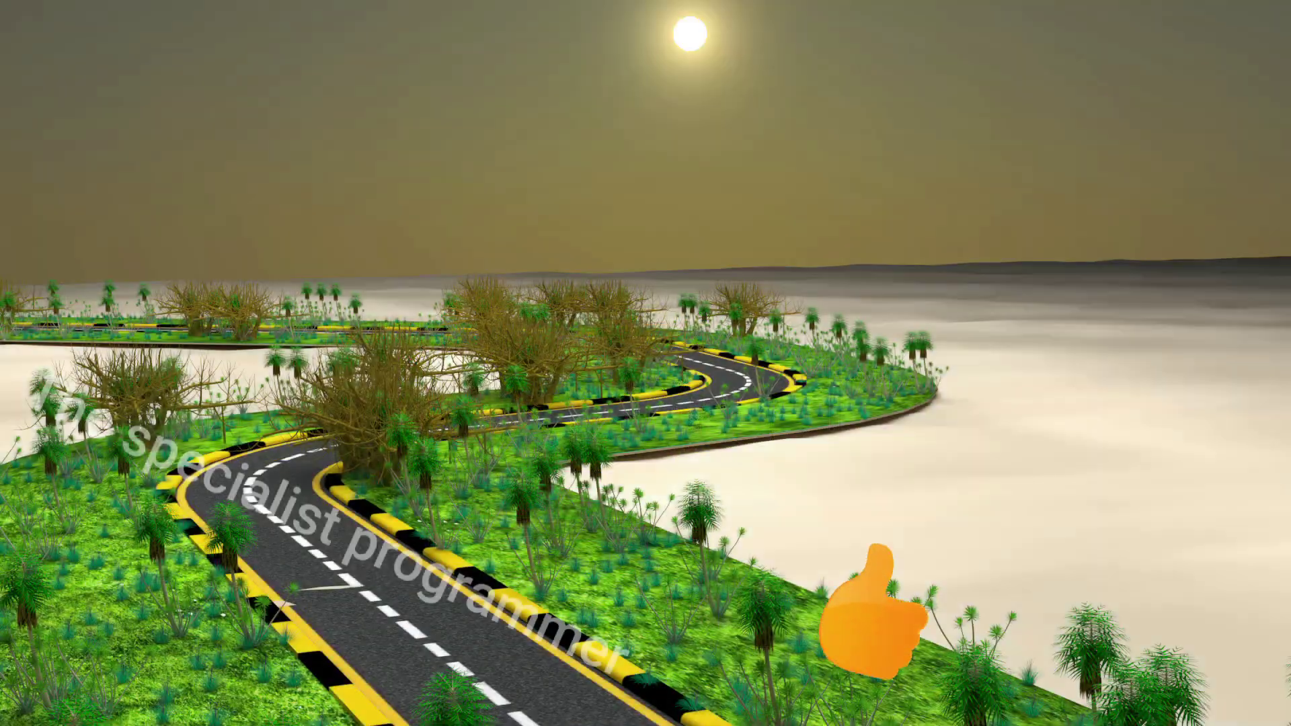